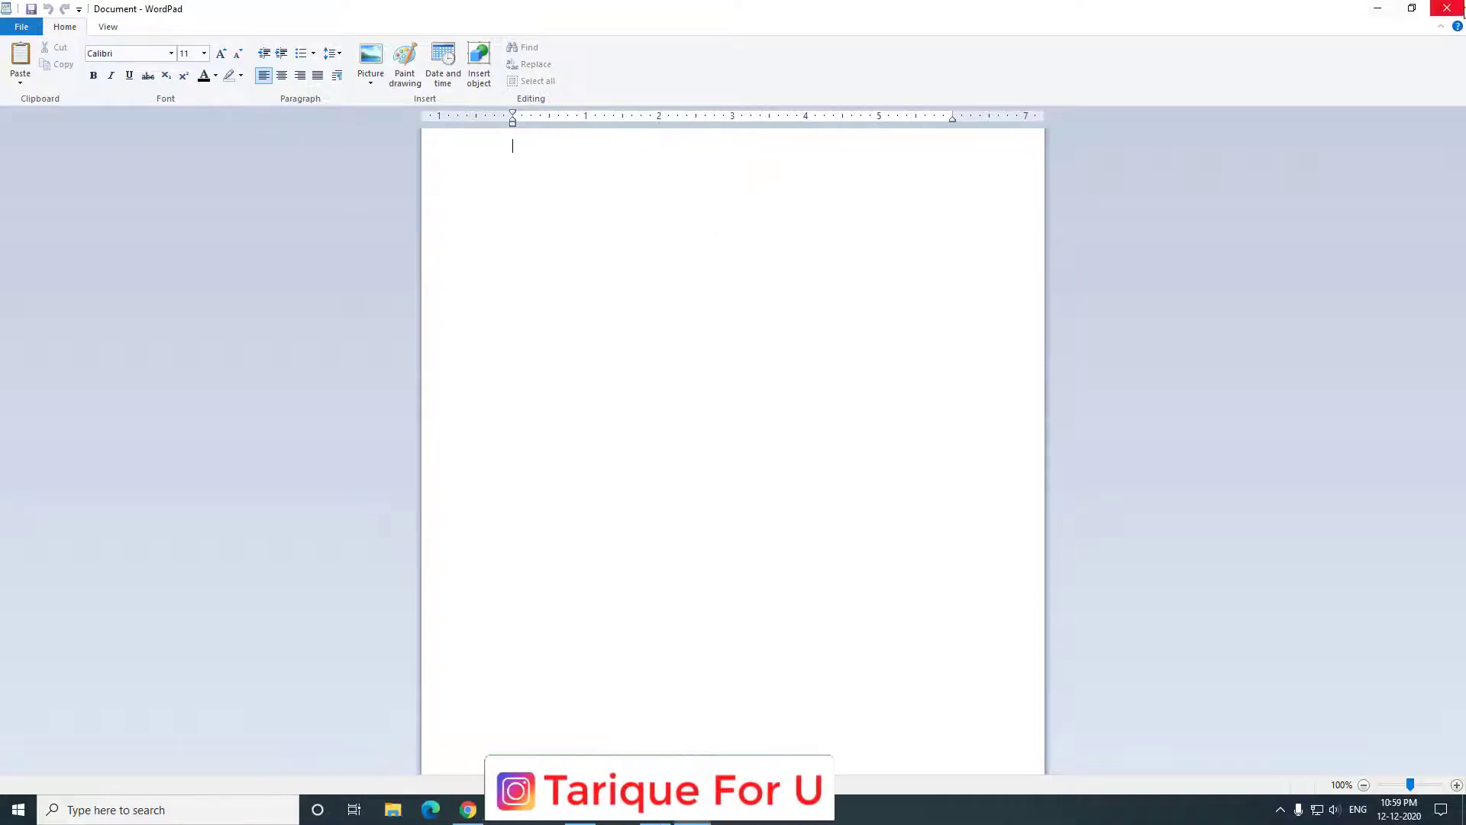
Close the open WordPad window and launch WordPad again from the Windows Accessories folder
click(1460, 6)
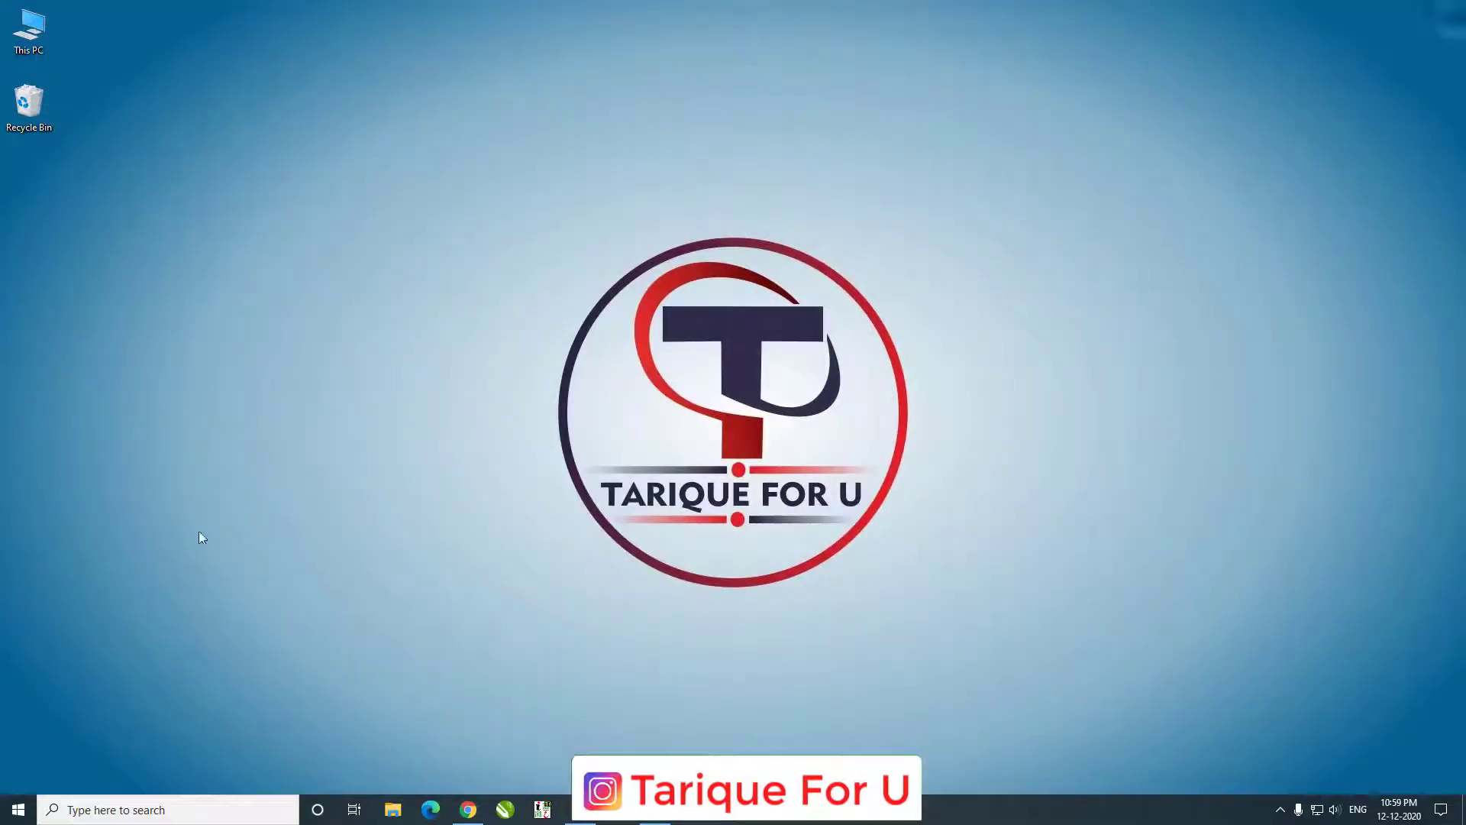
click(22, 814)
scroll(204, 497, down, 10)
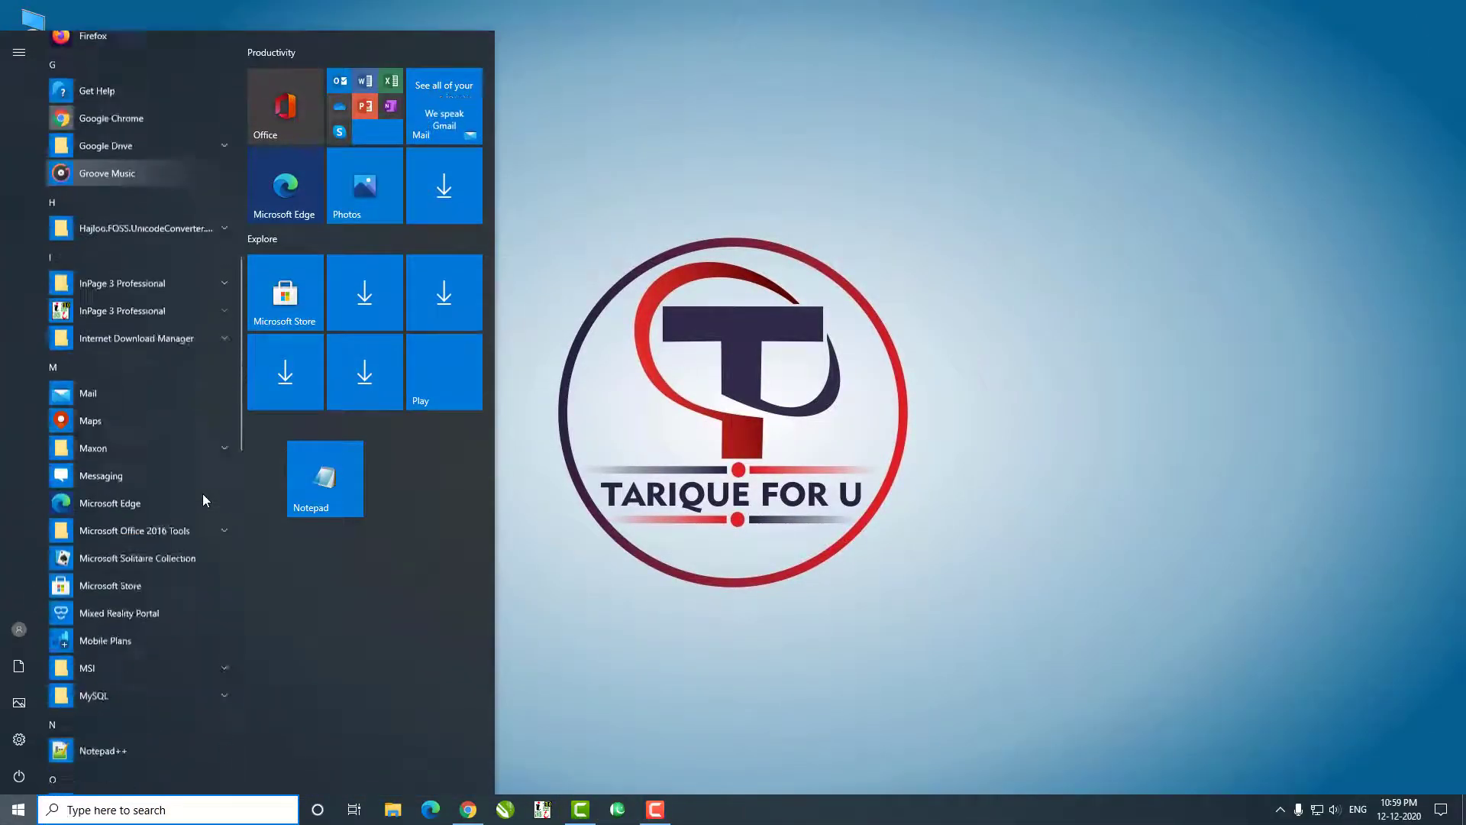
scroll(203, 500, down, 10)
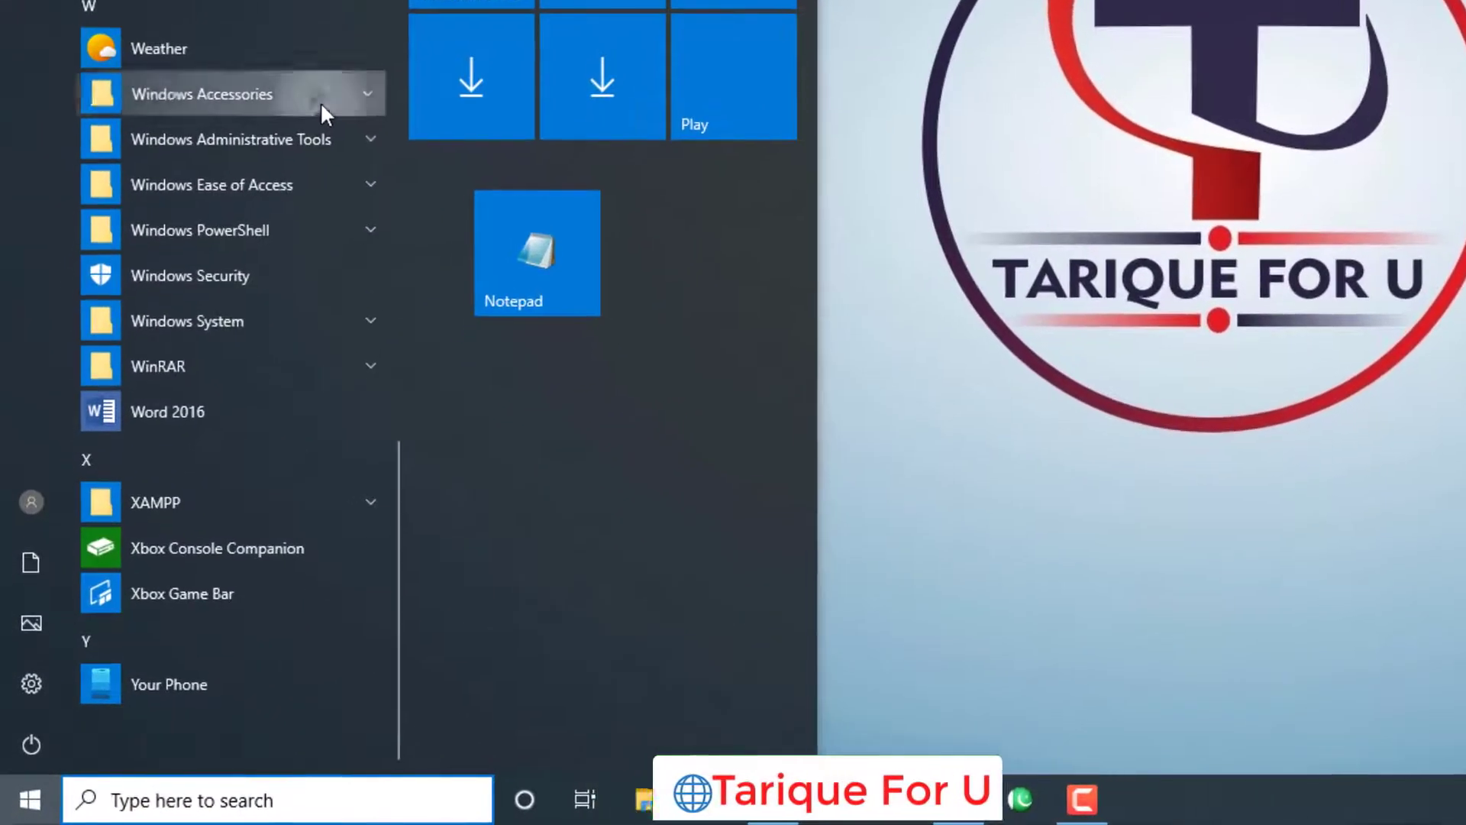
click(321, 107)
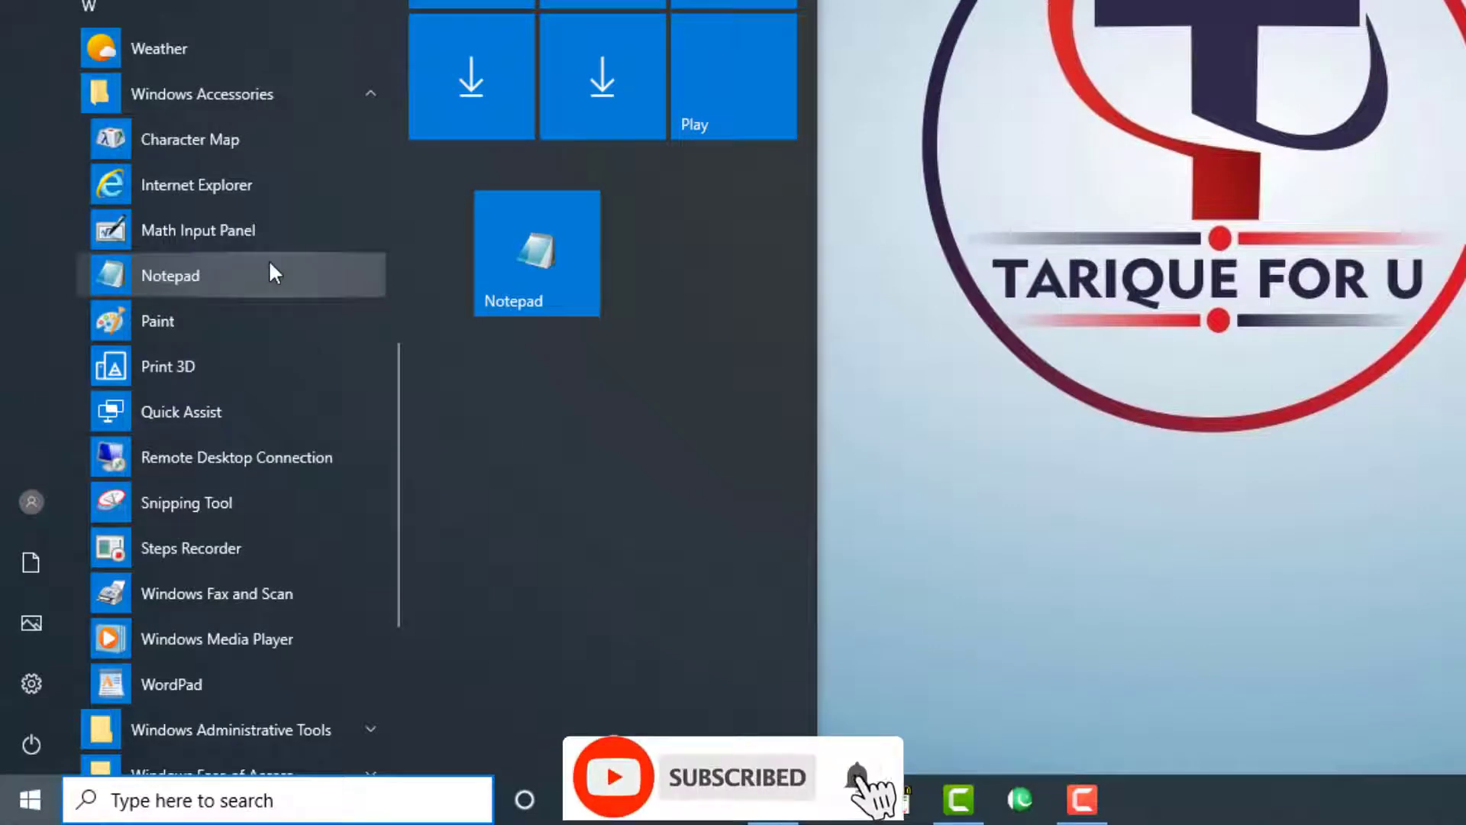
scroll(268, 259, down, 3)
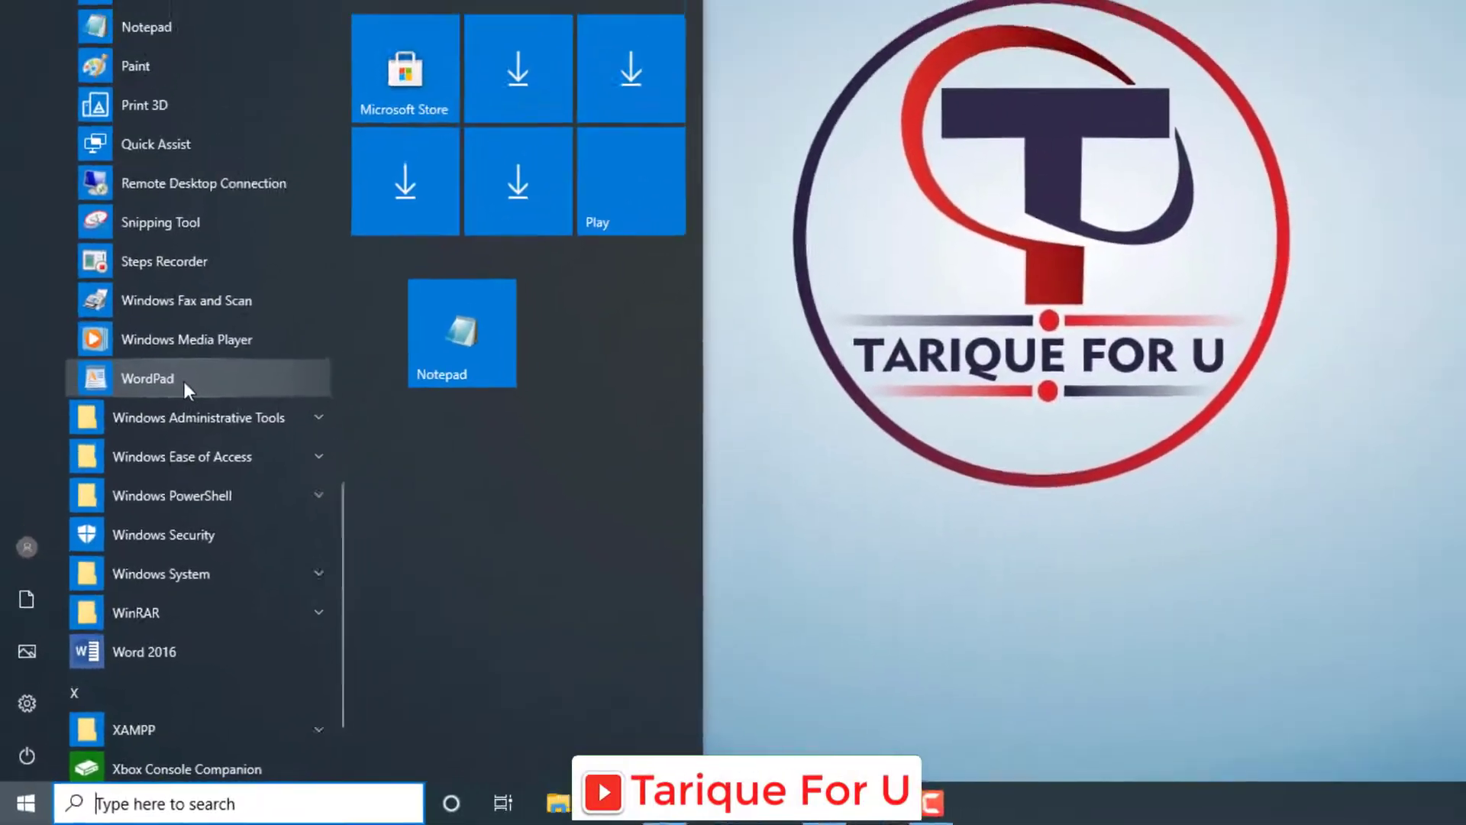
click(201, 308)
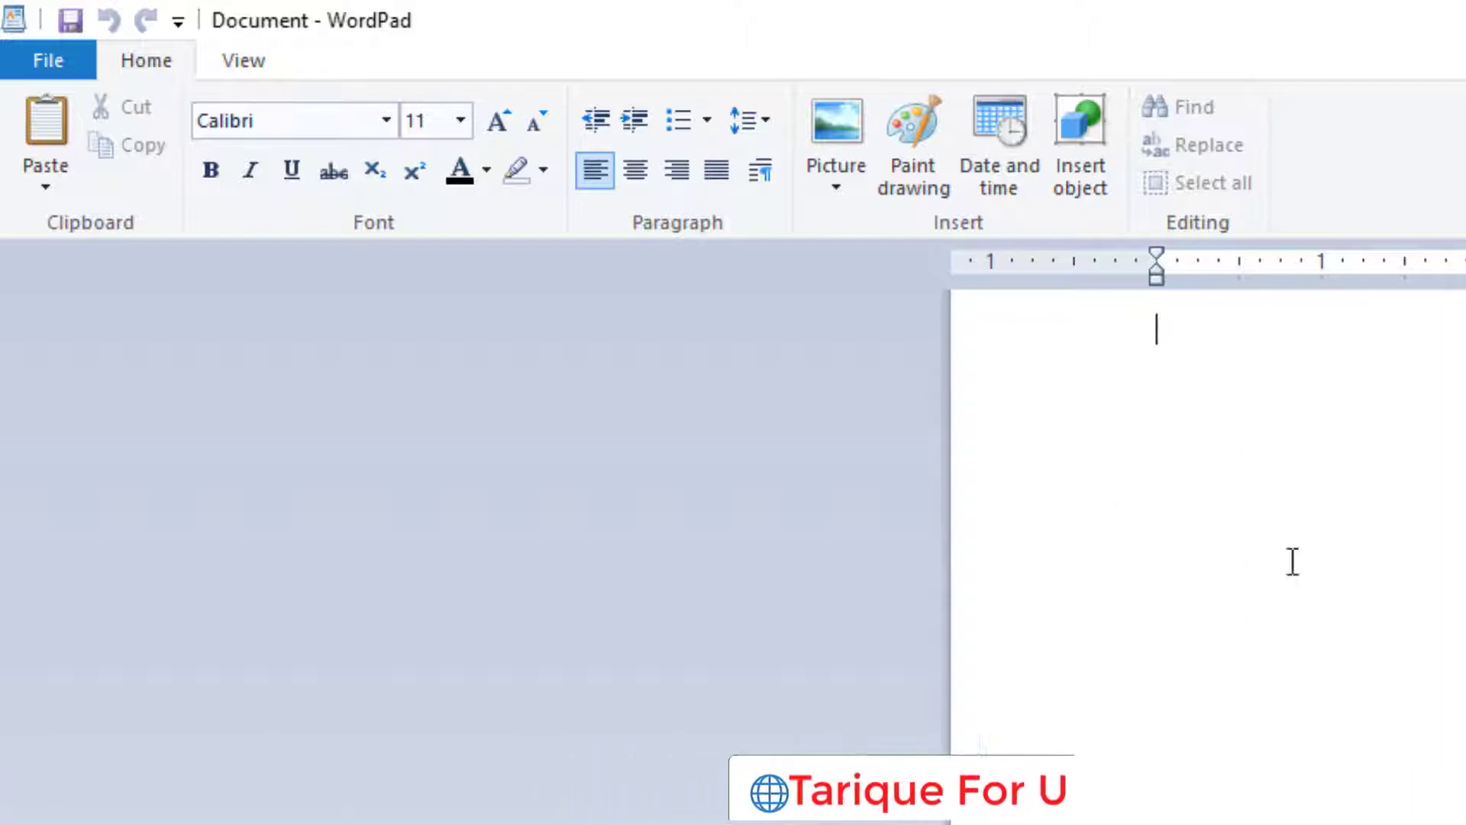
Save the blank document to the Desktop in Rich Text Format, using the author's first name as the file name
click(63, 62)
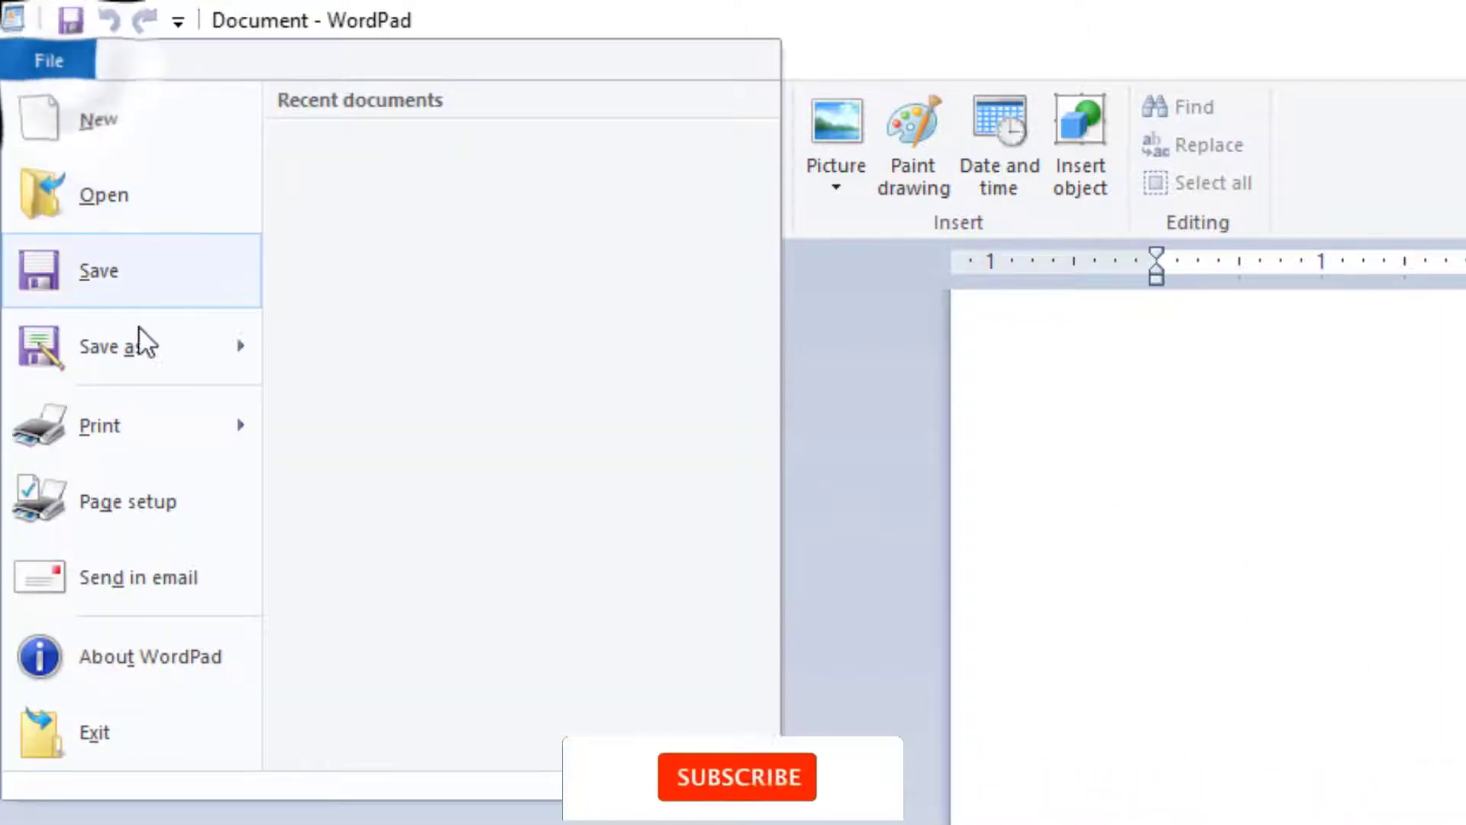
click(127, 282)
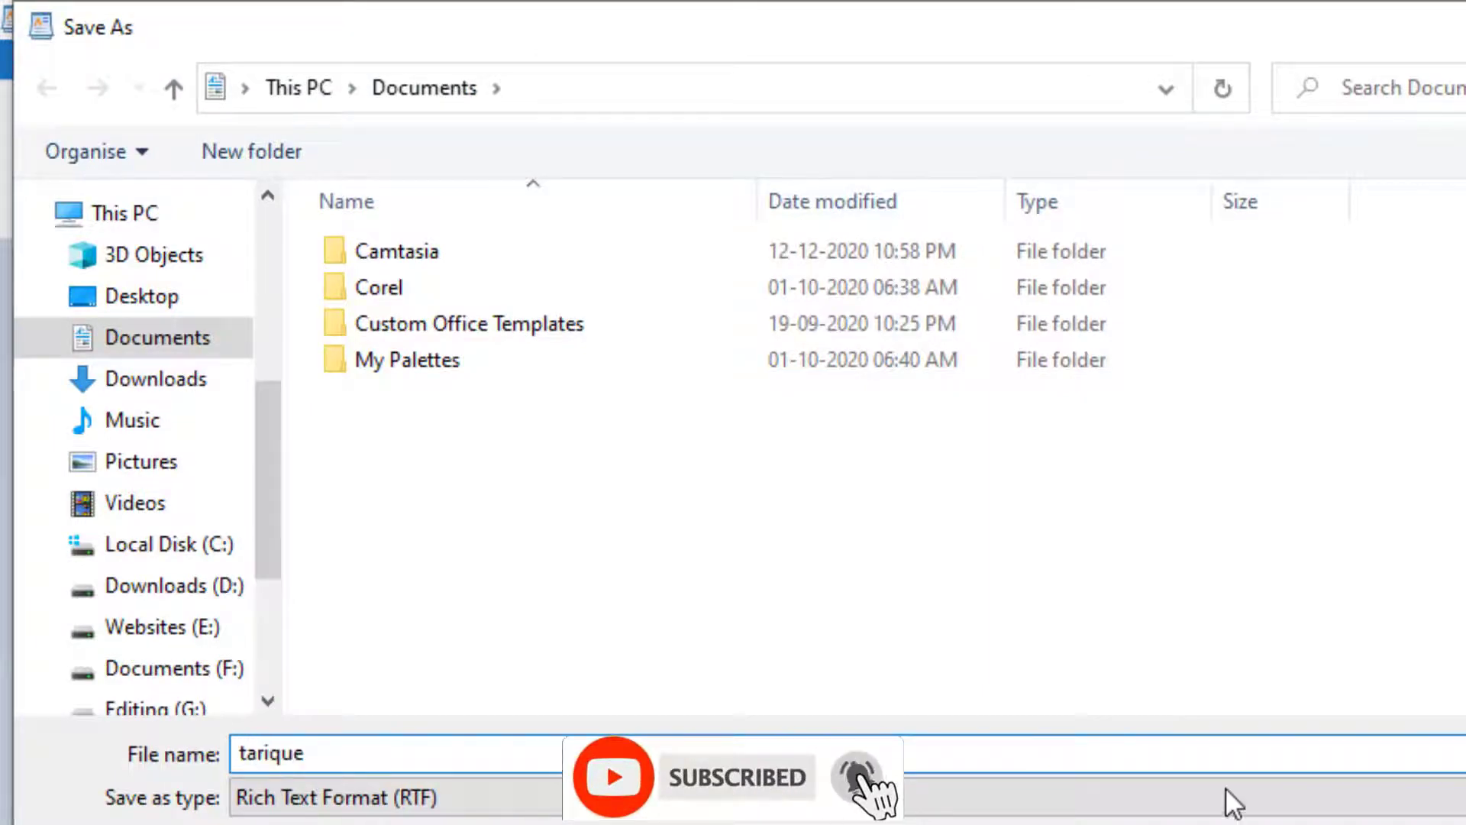
click(137, 300)
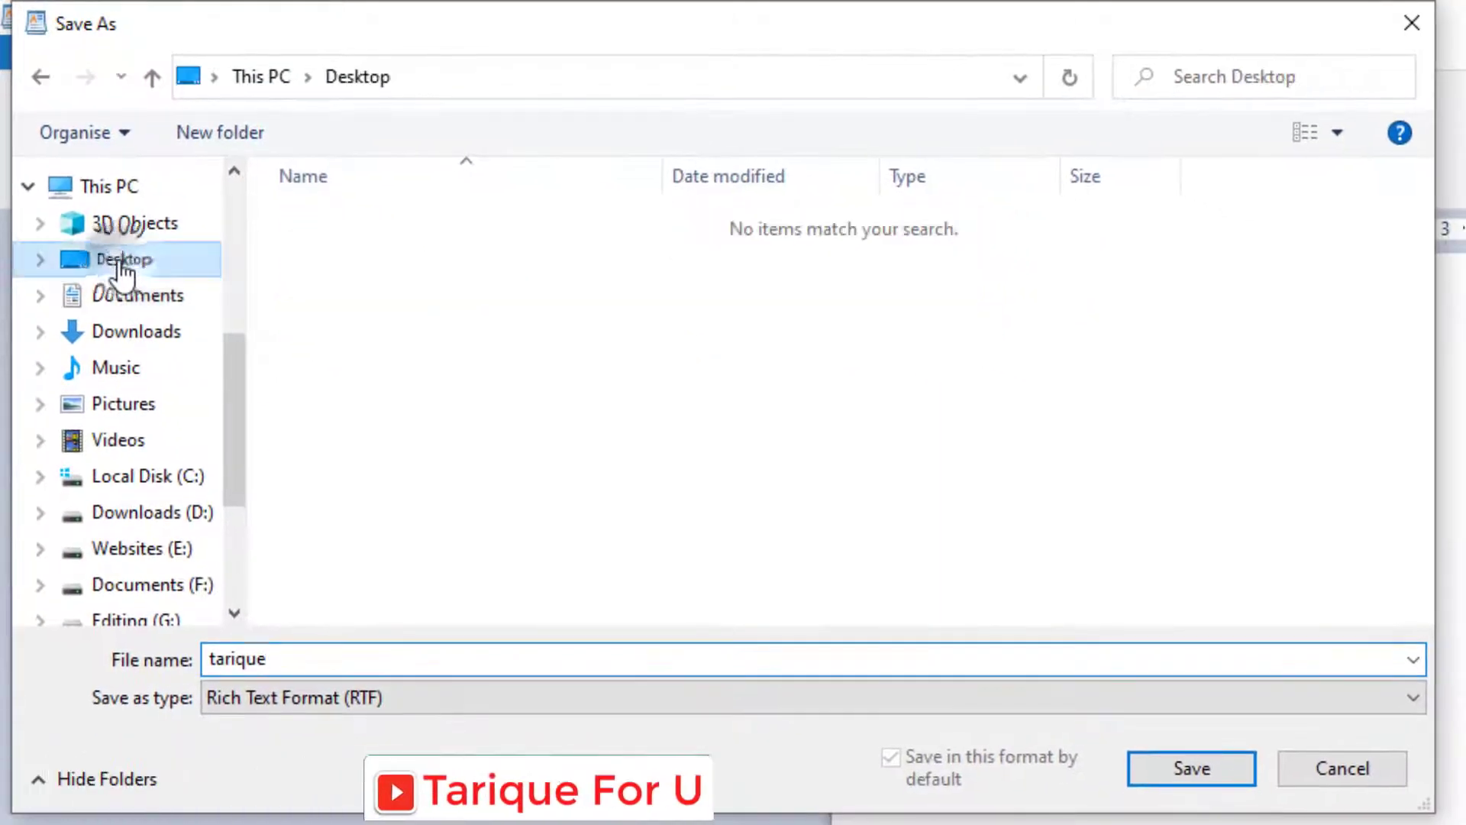
click(1185, 772)
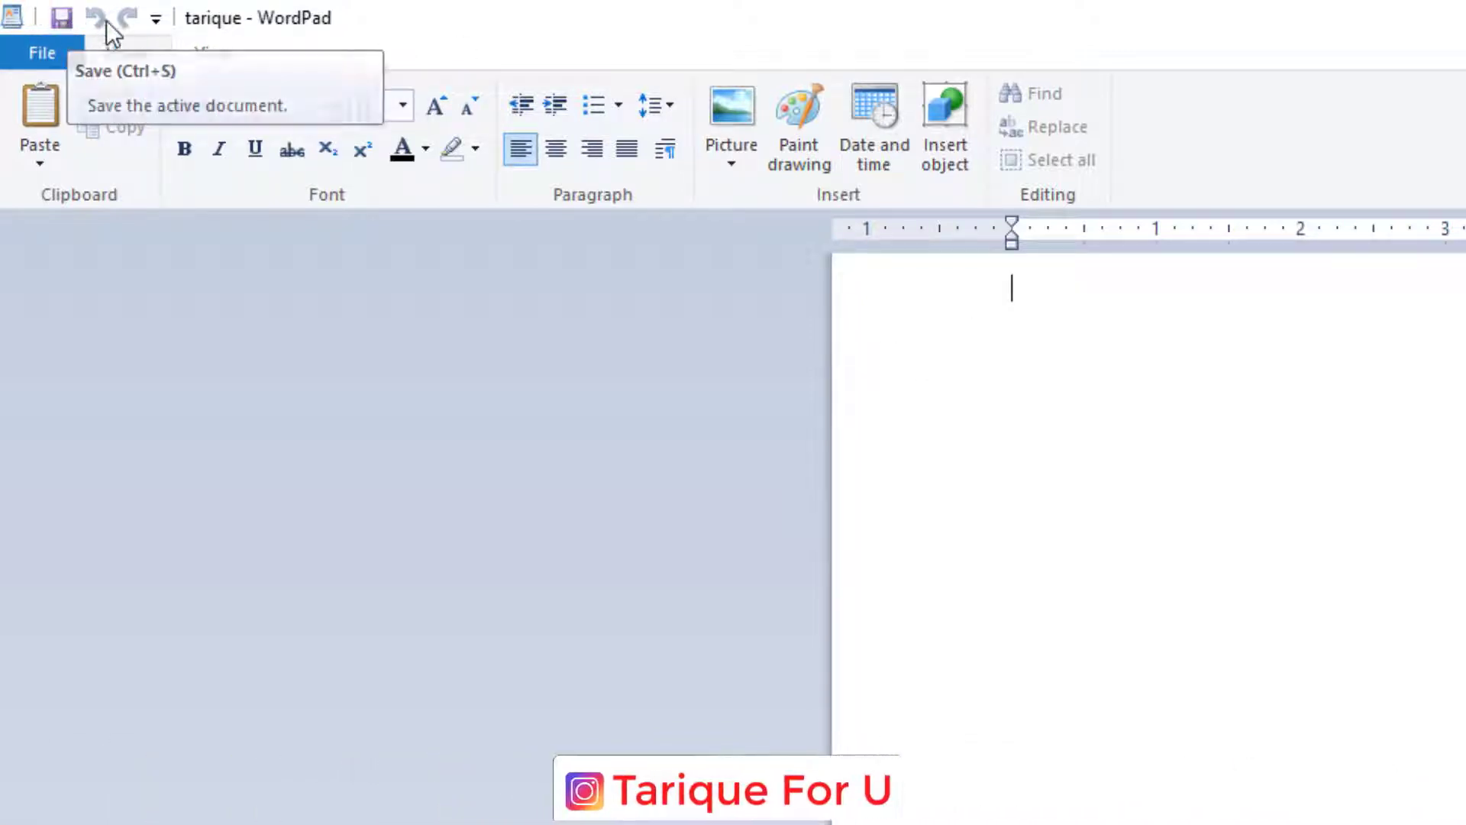
Add the Open and New commands to the Quick Access Toolbar and remove both again
click(156, 19)
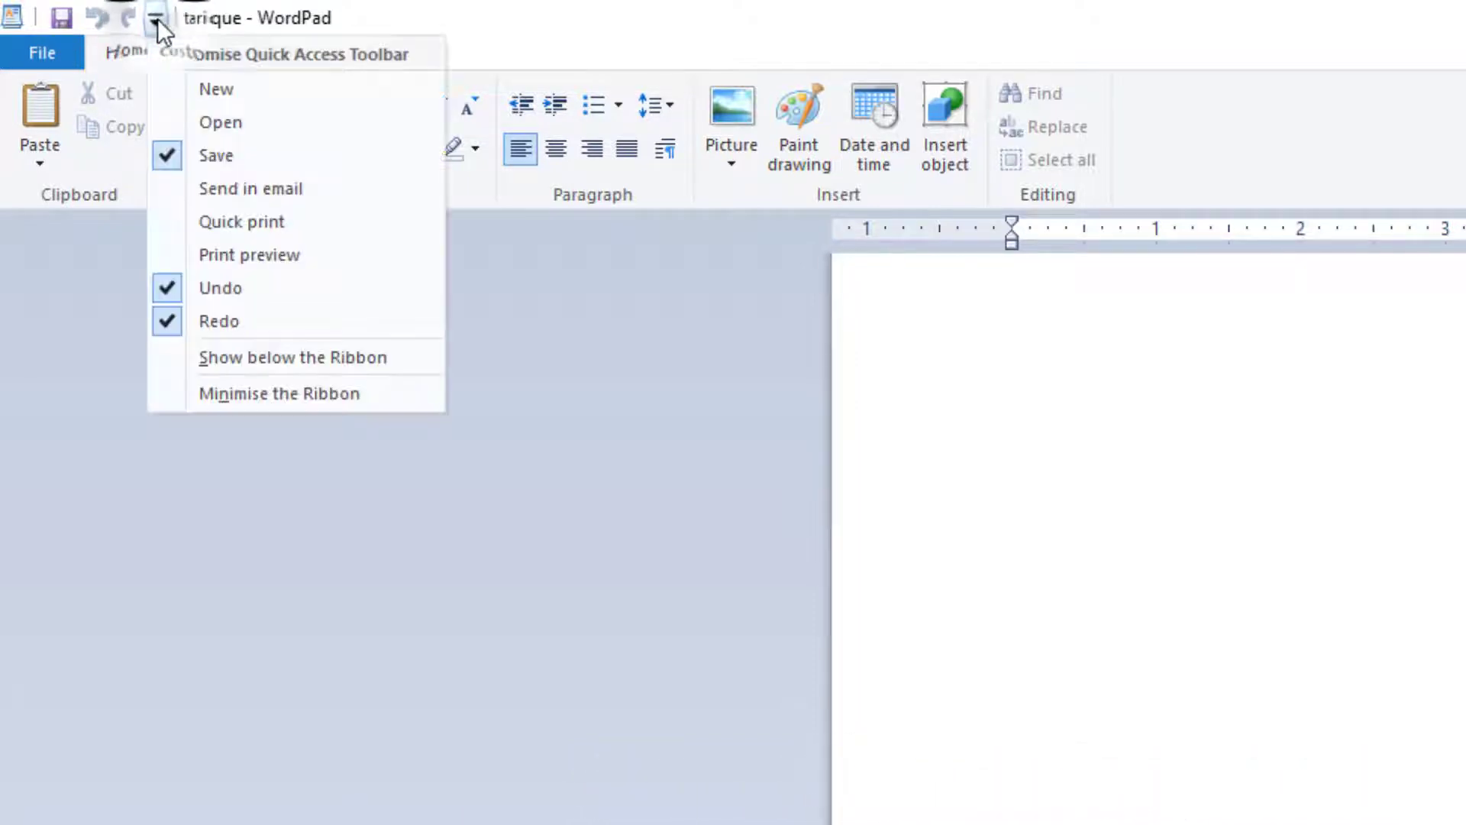
click(201, 121)
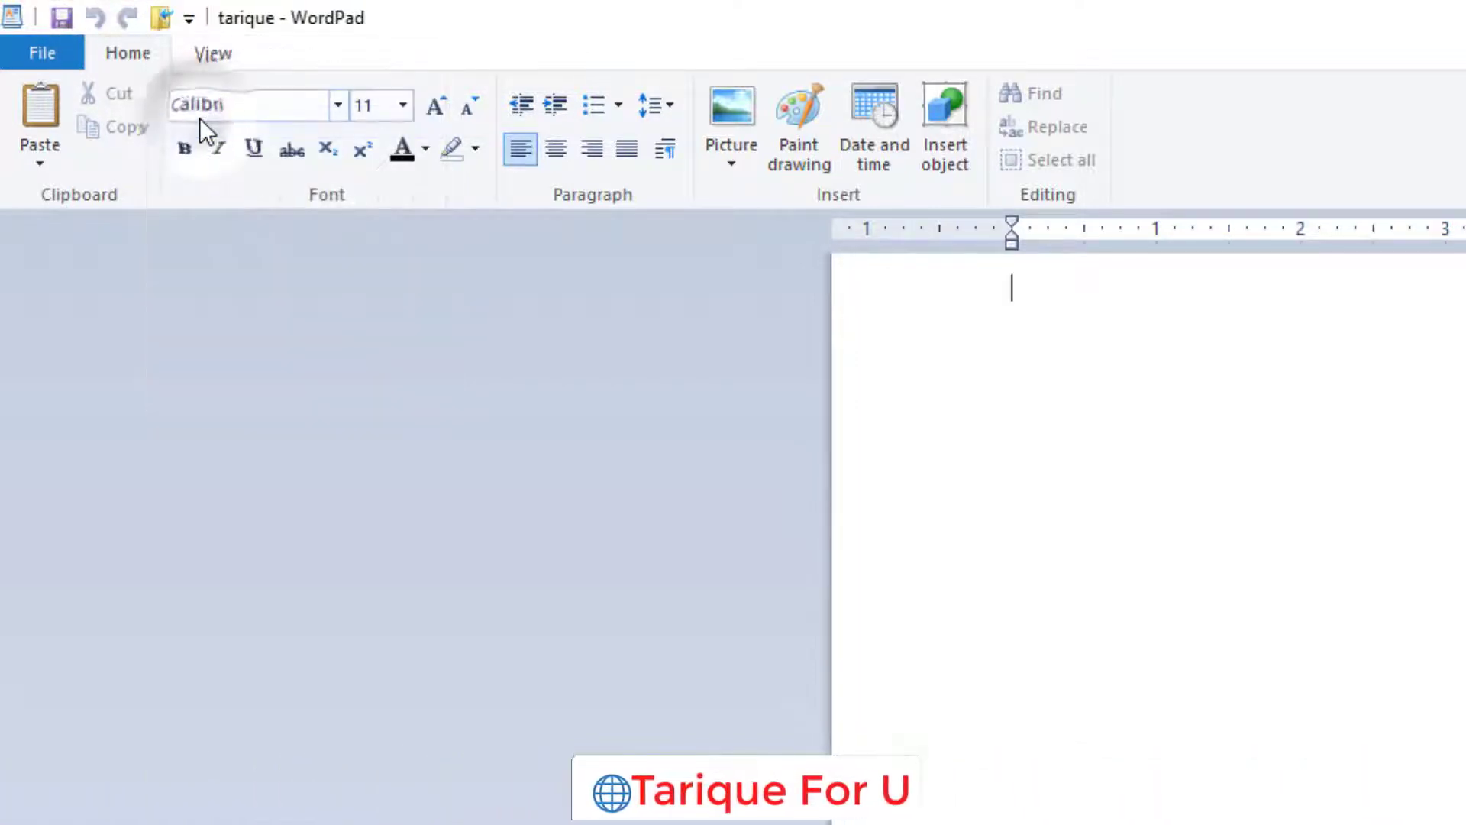
click(186, 18)
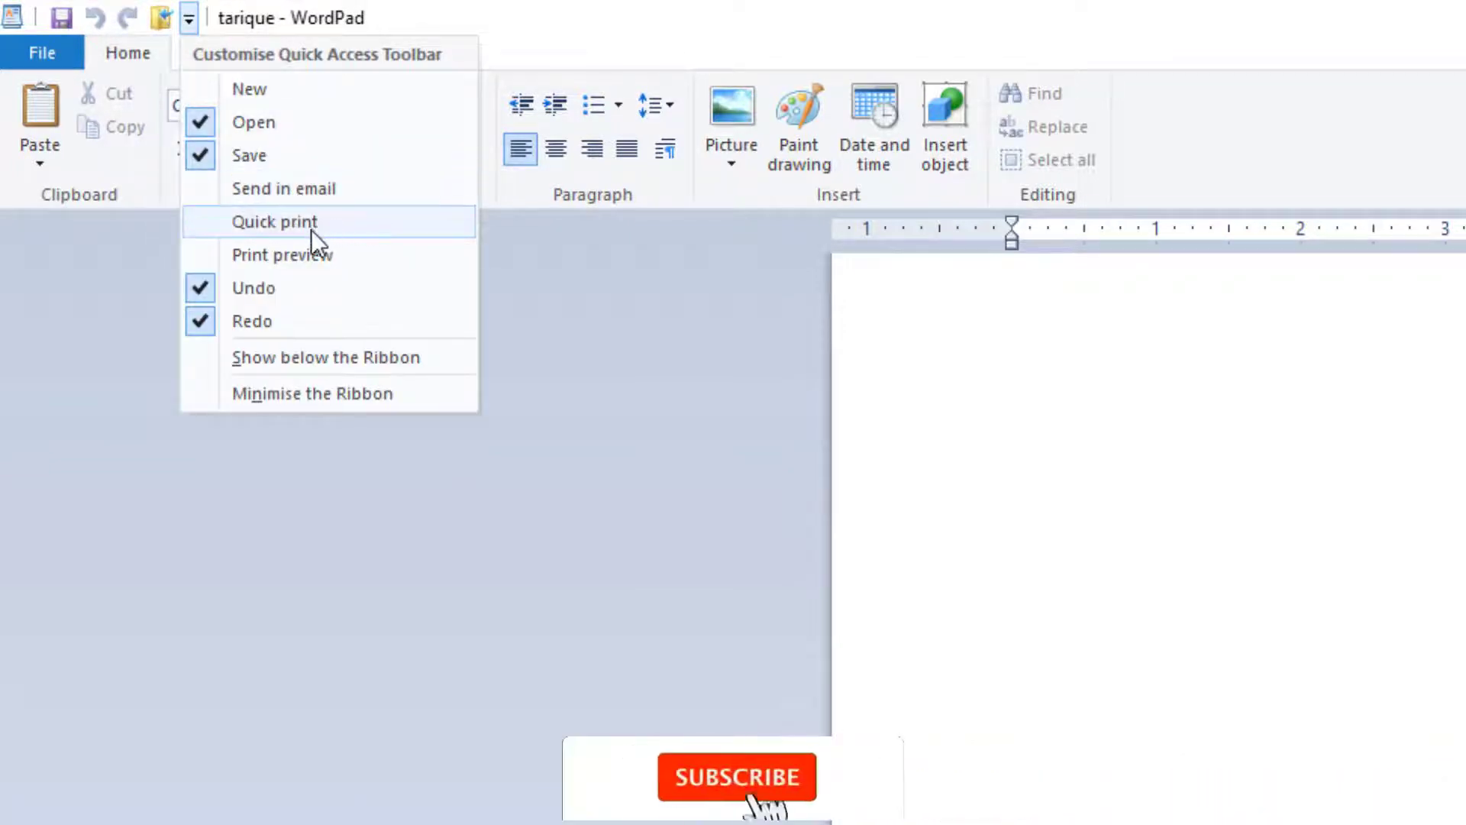
click(267, 86)
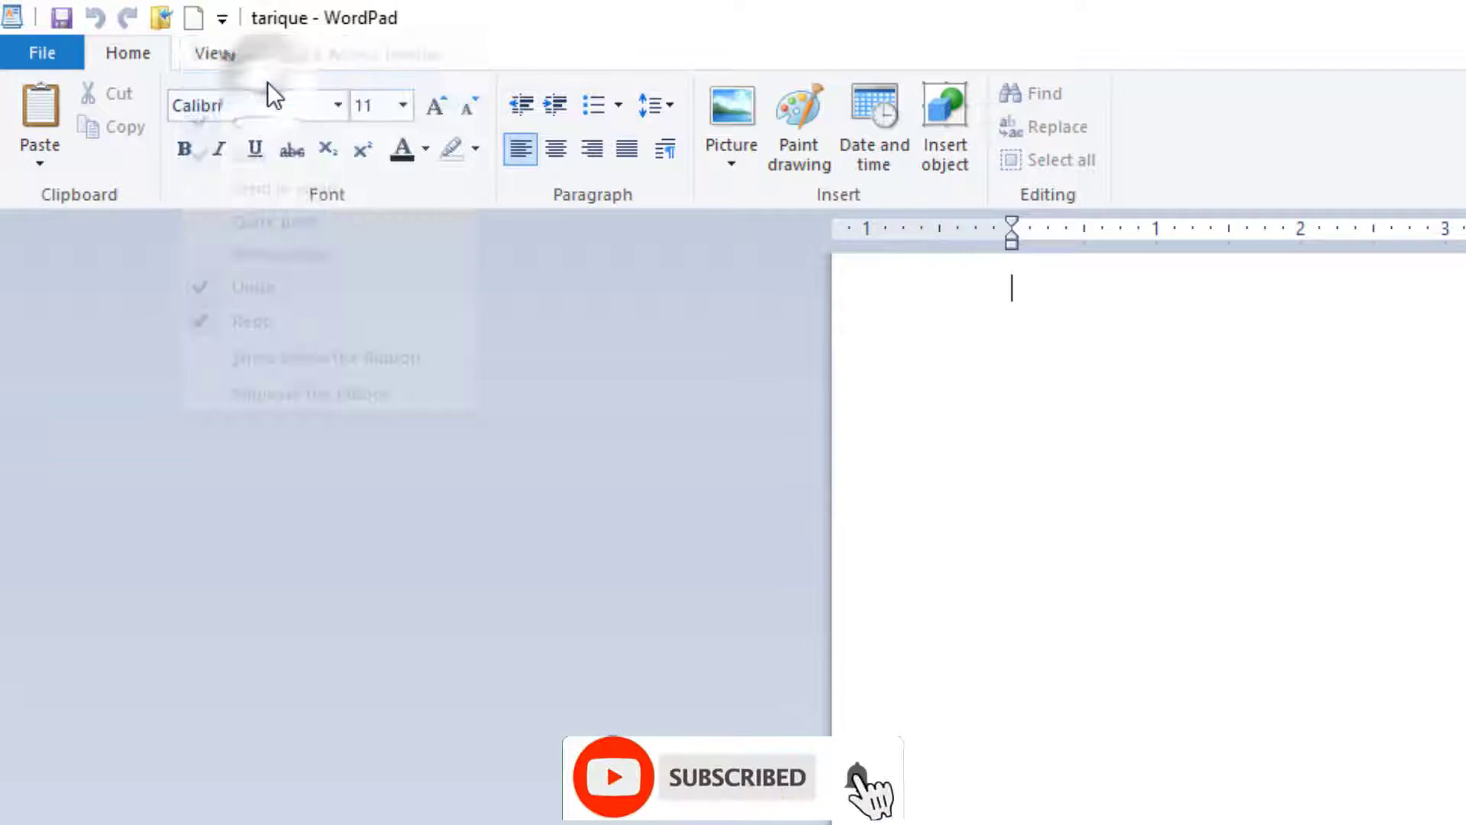
click(222, 20)
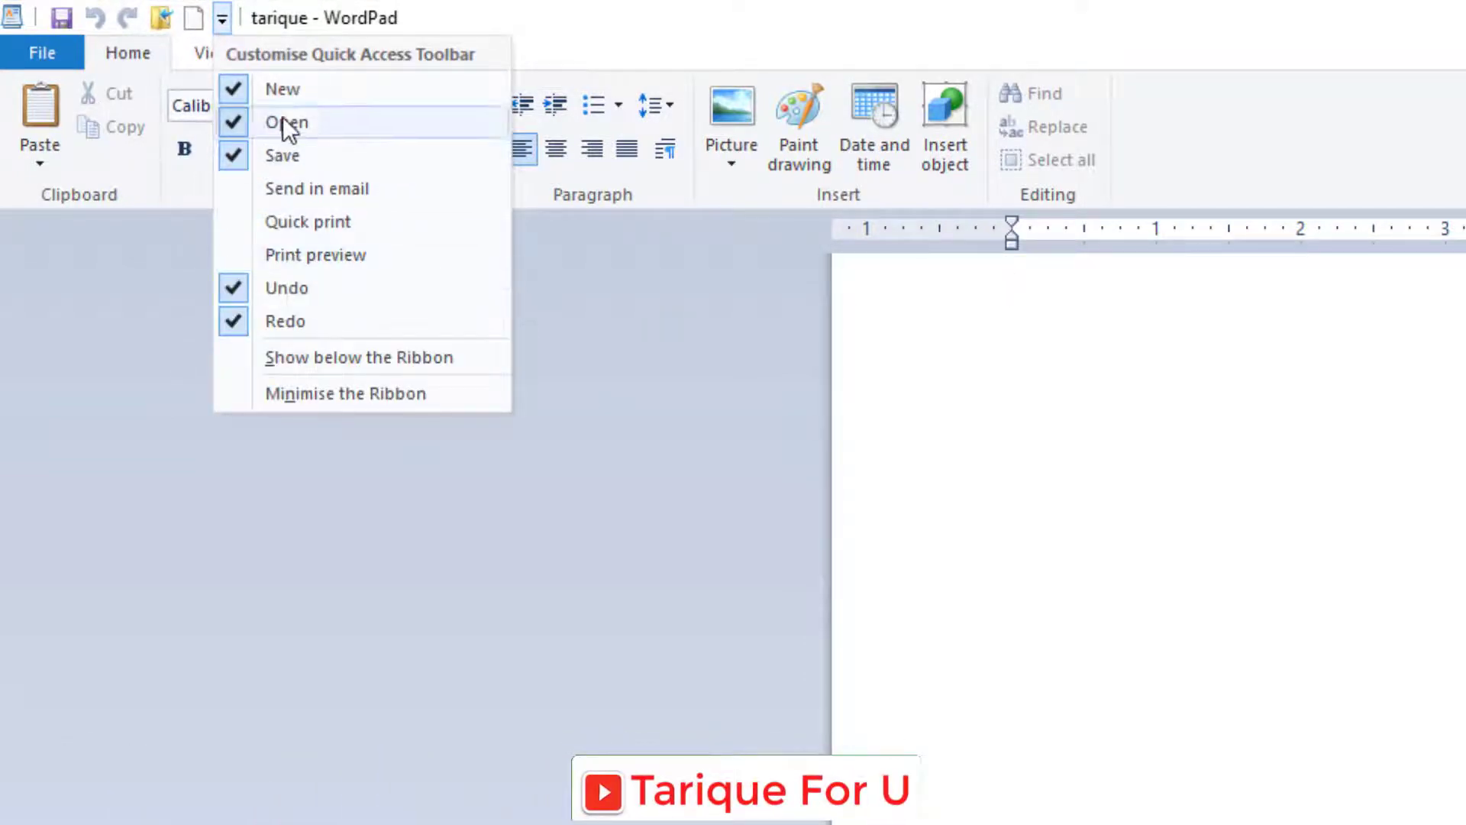
click(282, 92)
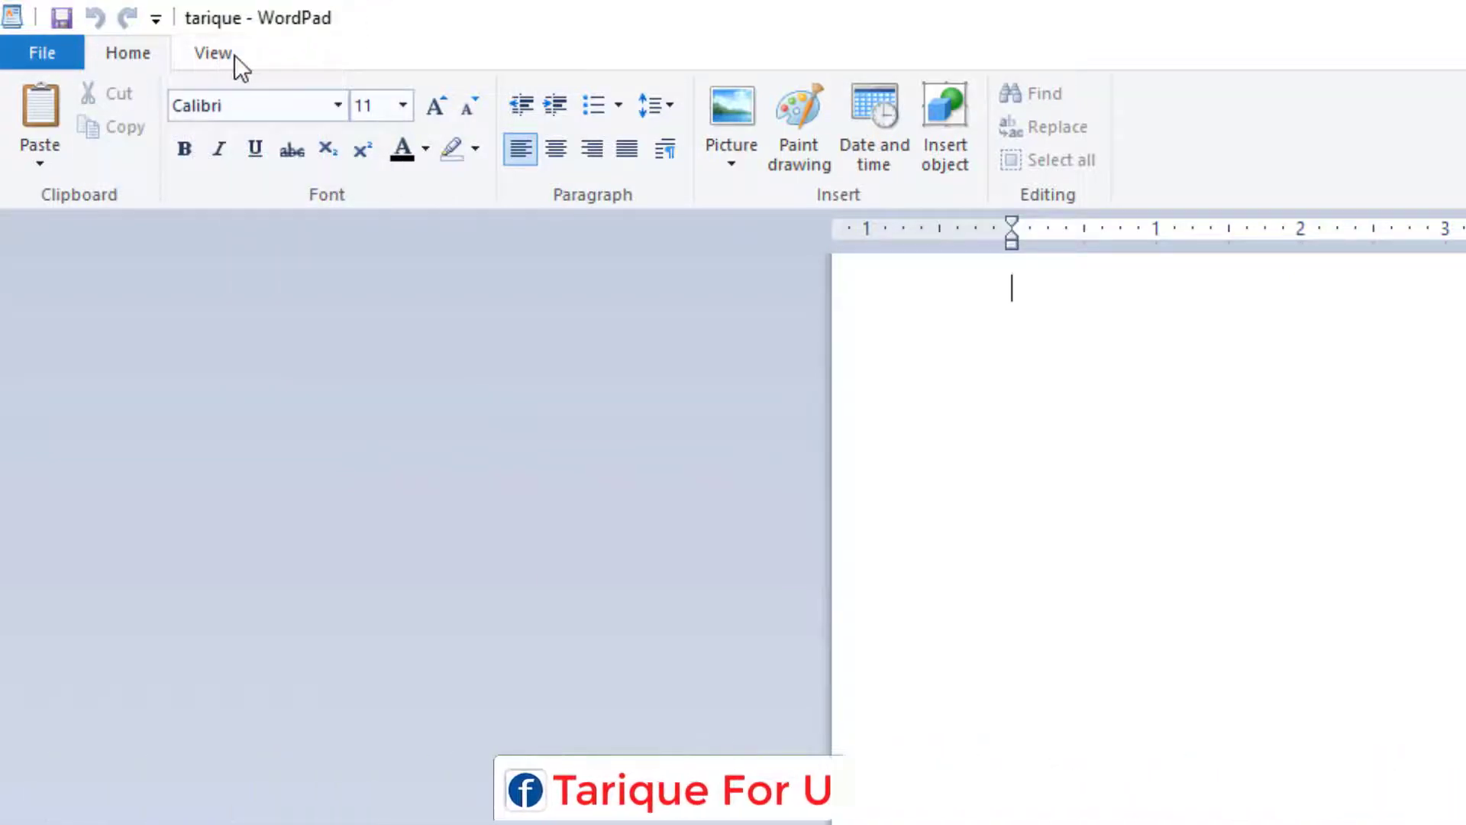
click(36, 49)
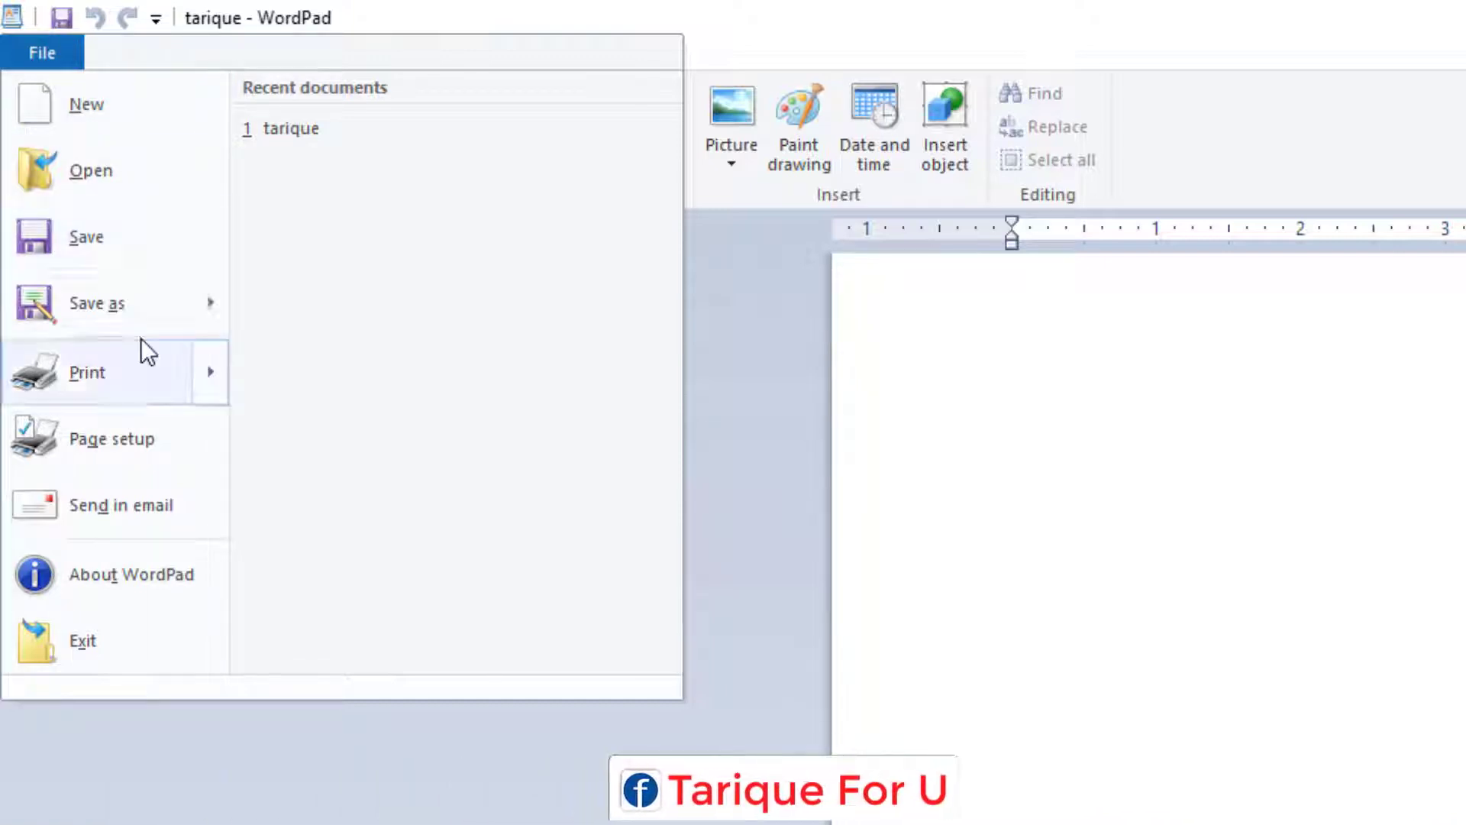
mouse_move(168, 304)
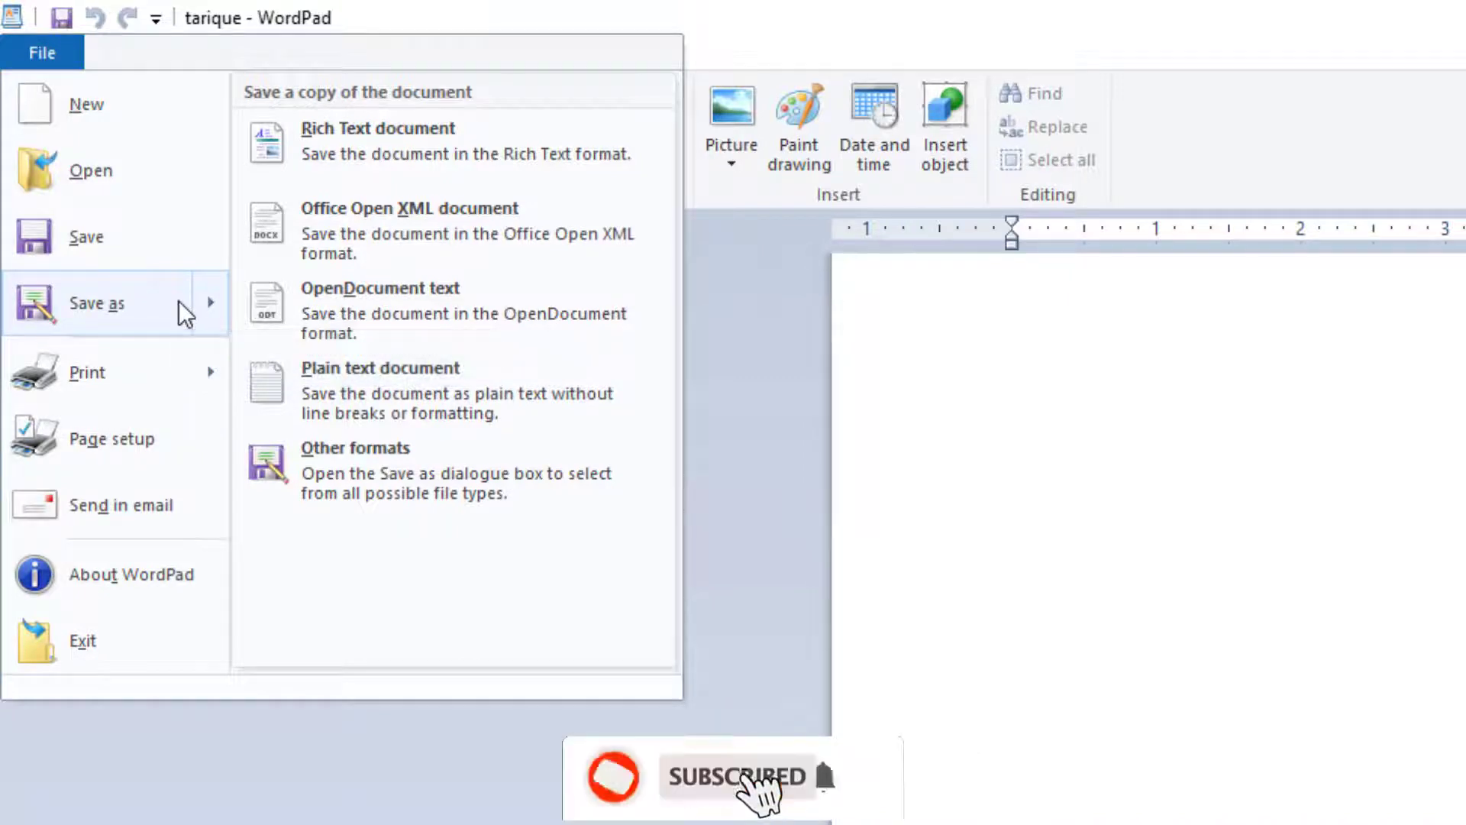
click(410, 318)
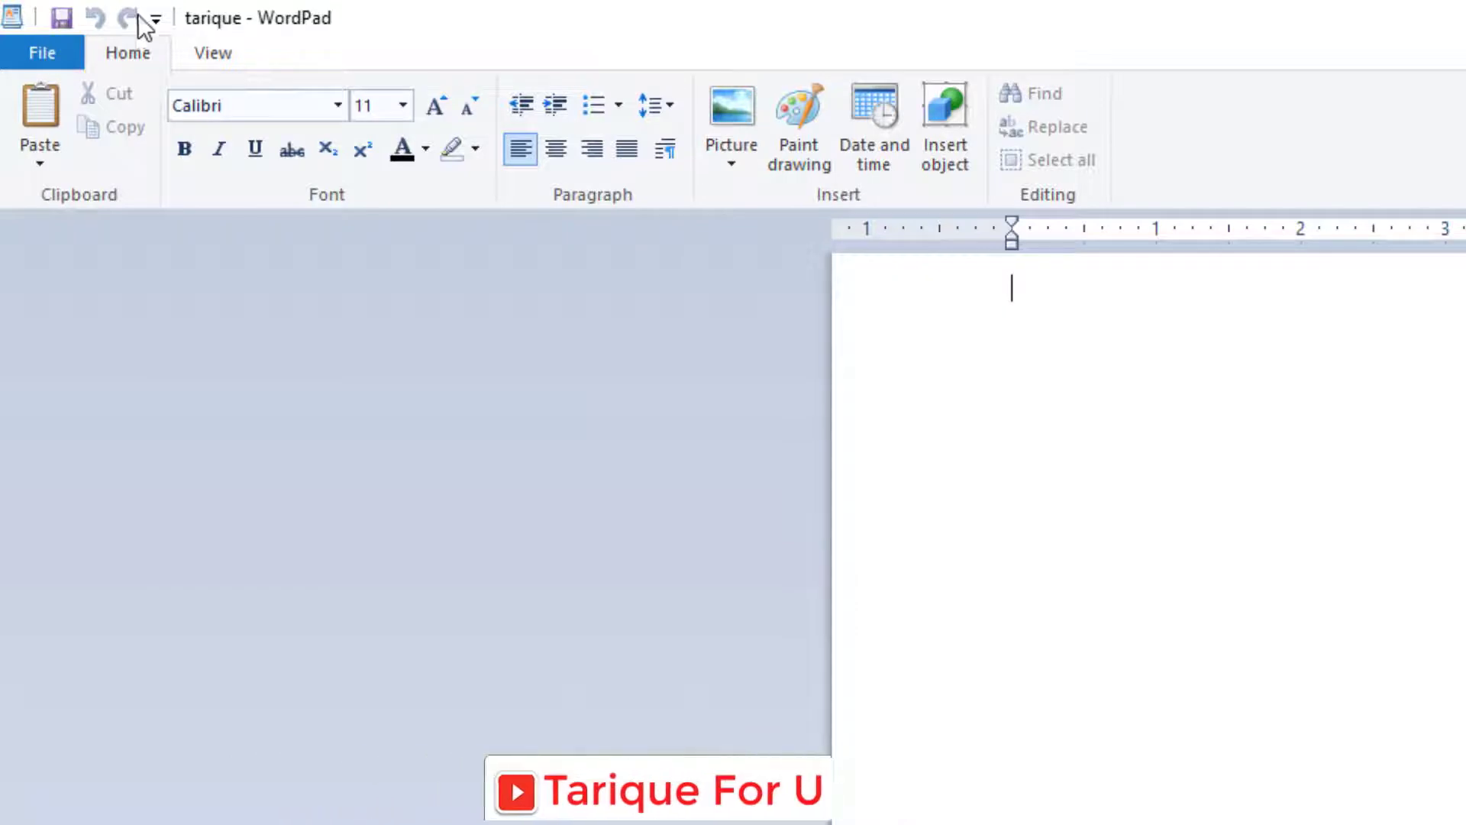
Save a copy of the document on the Desktop with "-1" appended to its file name, and show the desktop
click(42, 53)
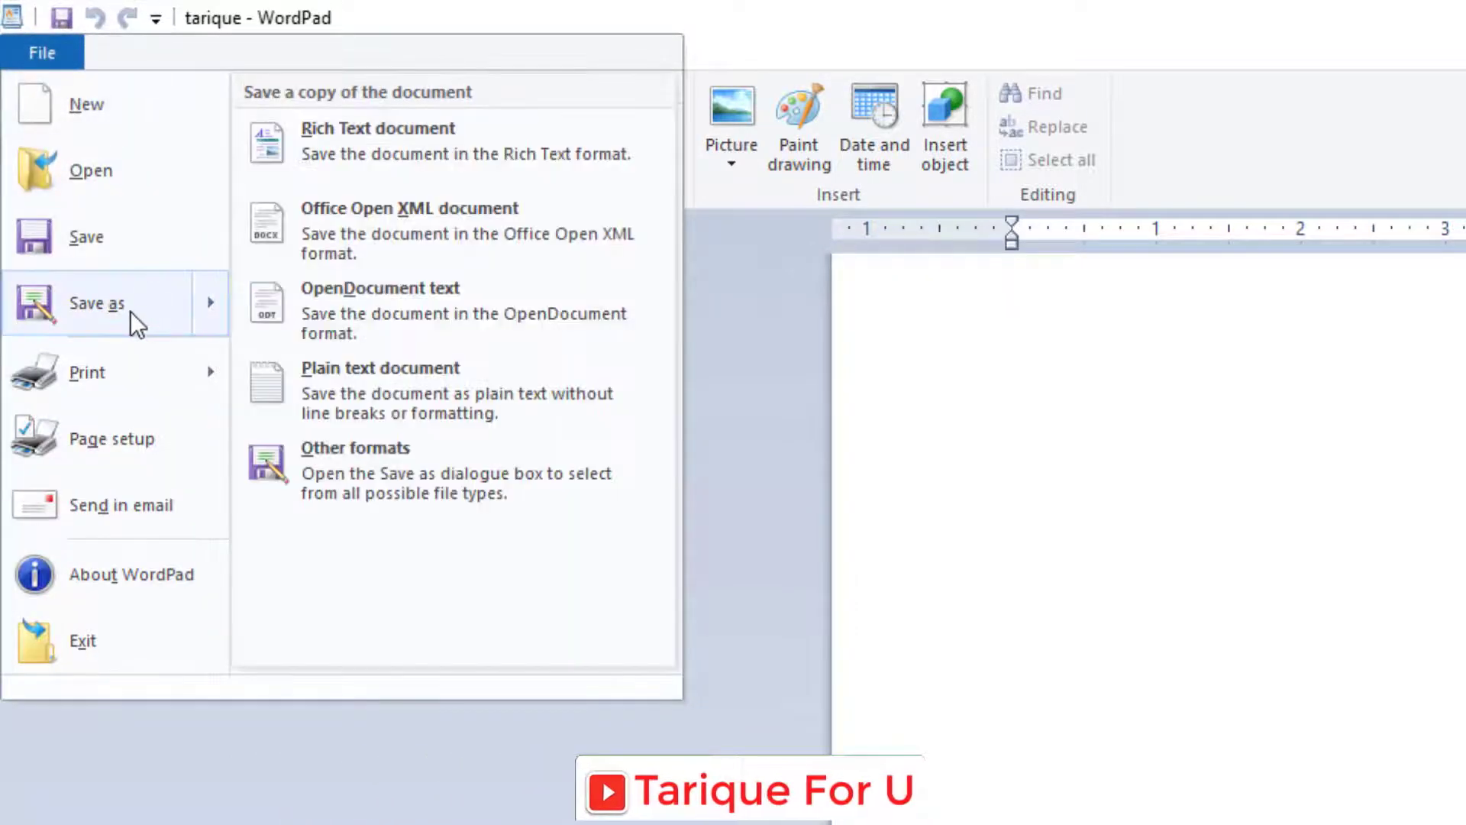
click(130, 313)
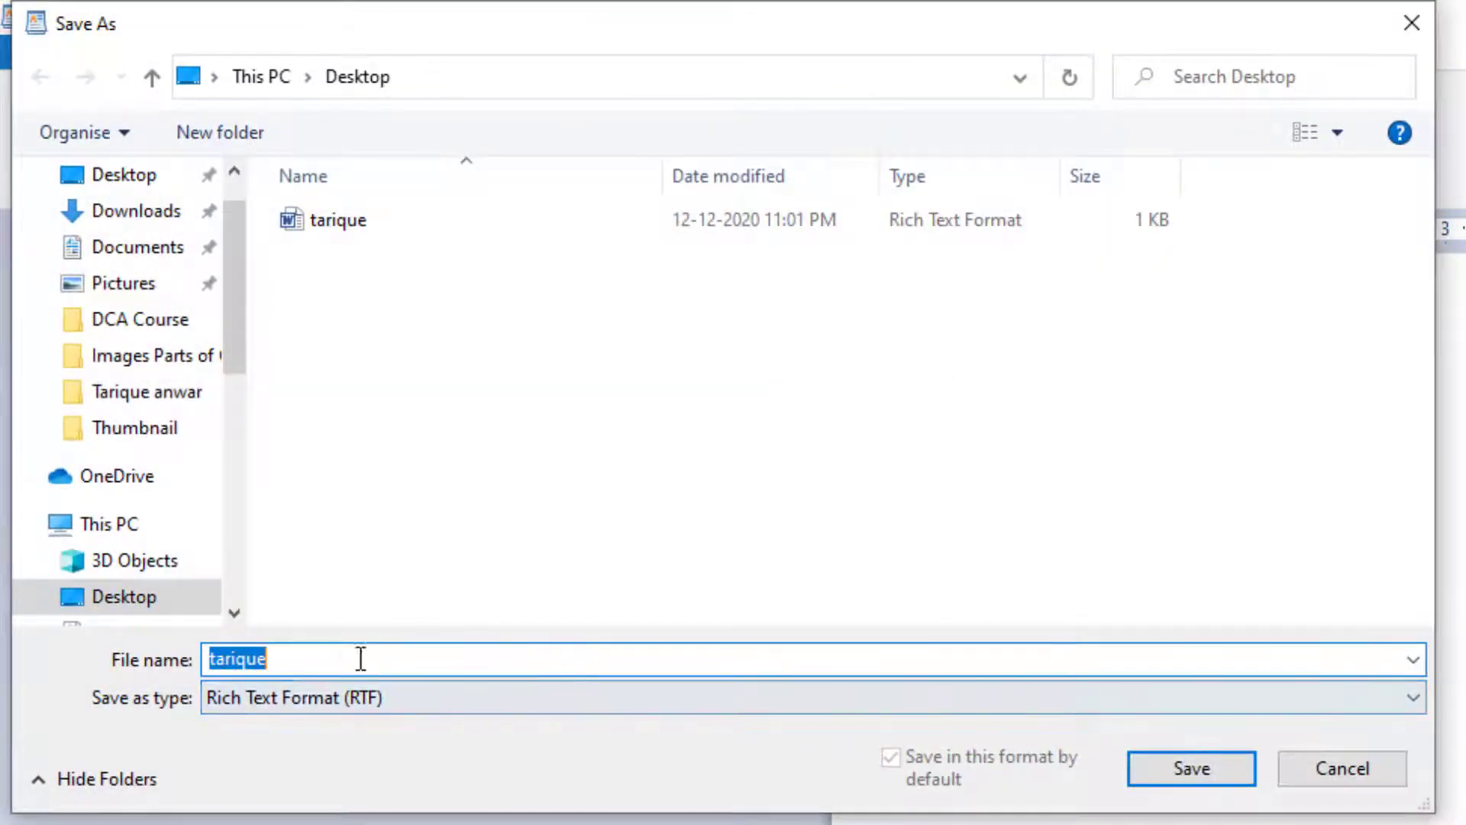
click(350, 660)
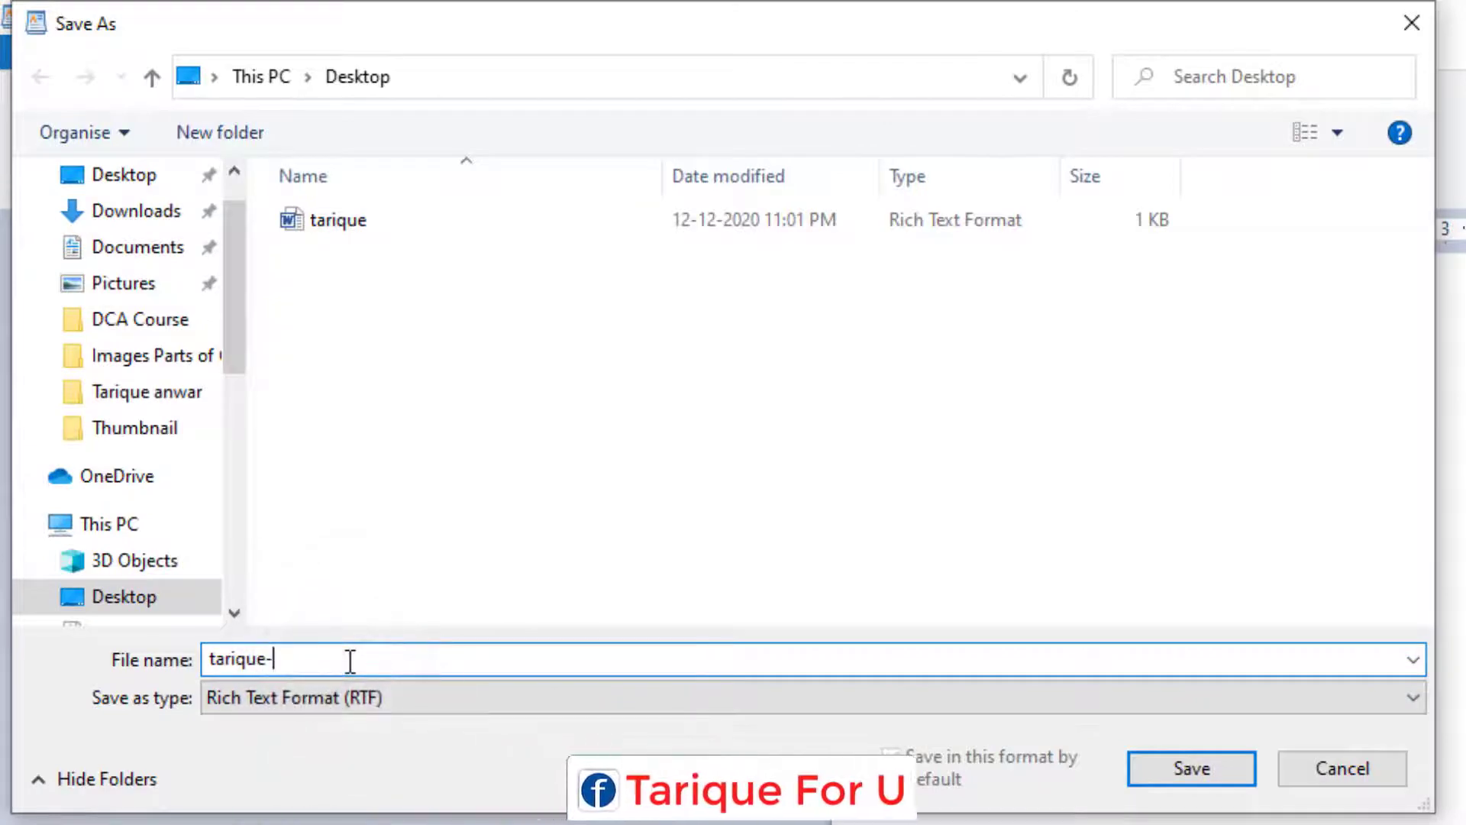
text(-1)
click(1209, 771)
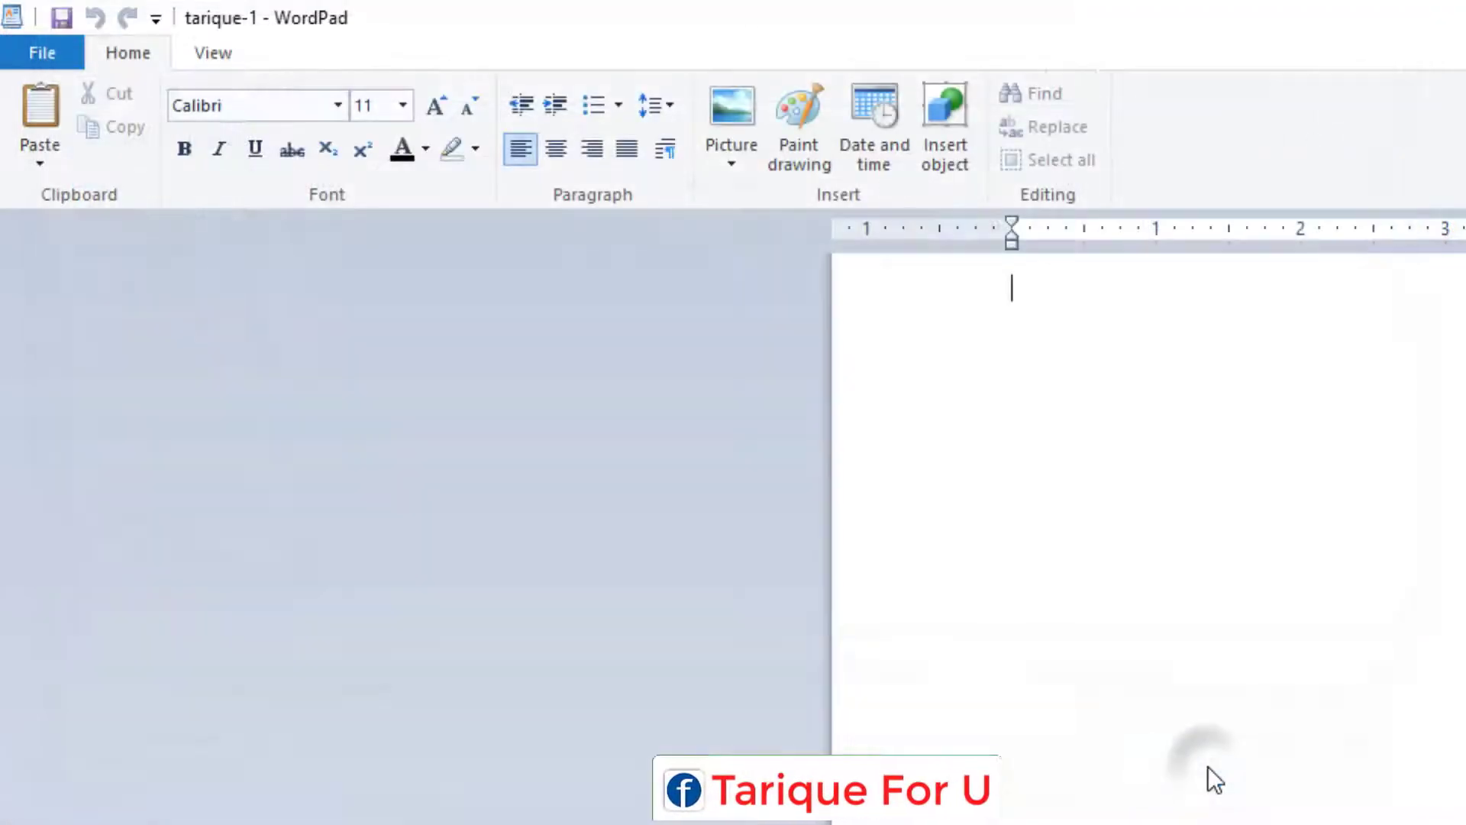
key(super+d)
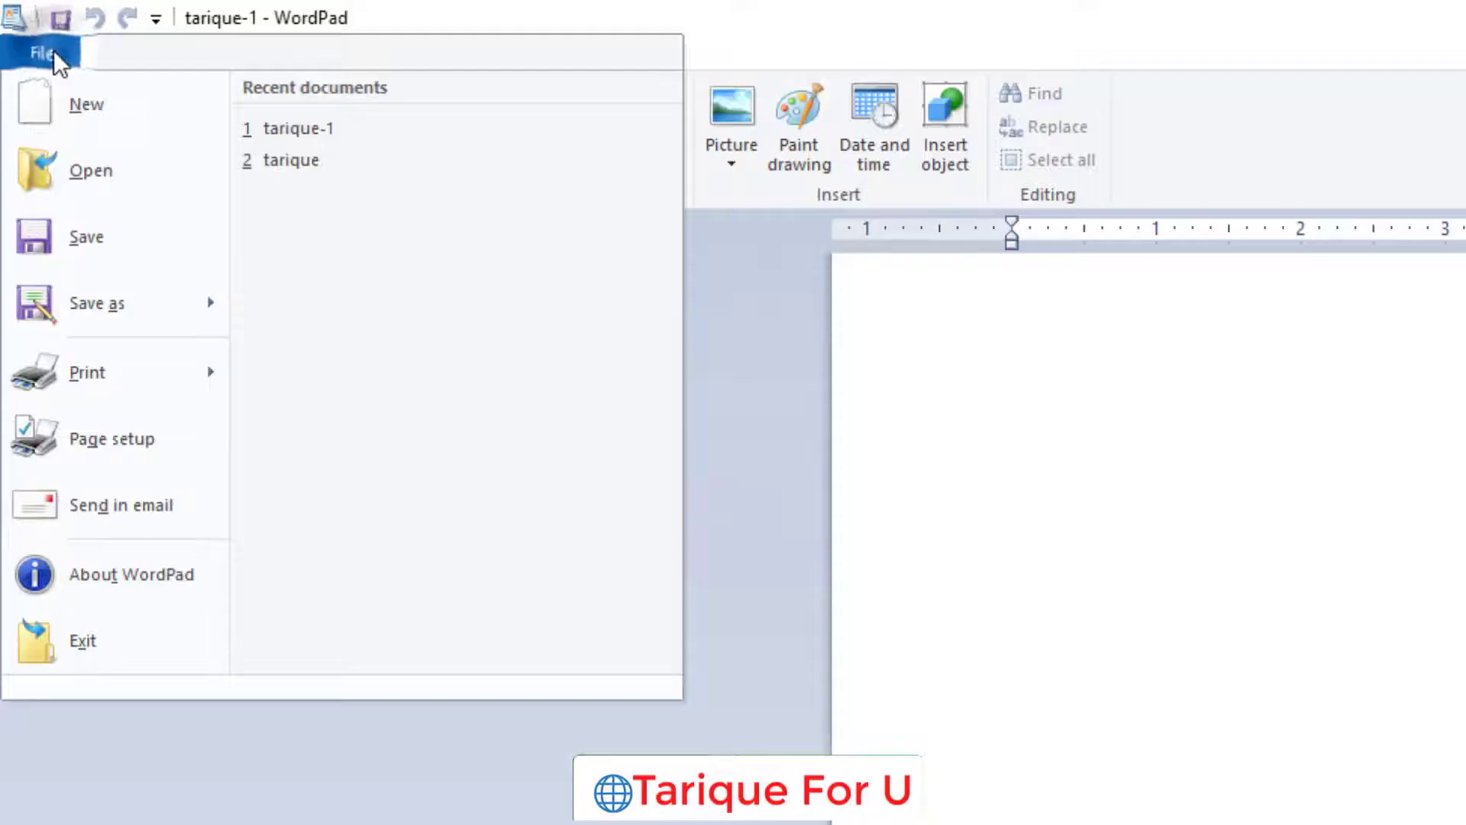
Set the page to A4 paper size in landscape orientation
mouse_move(142, 384)
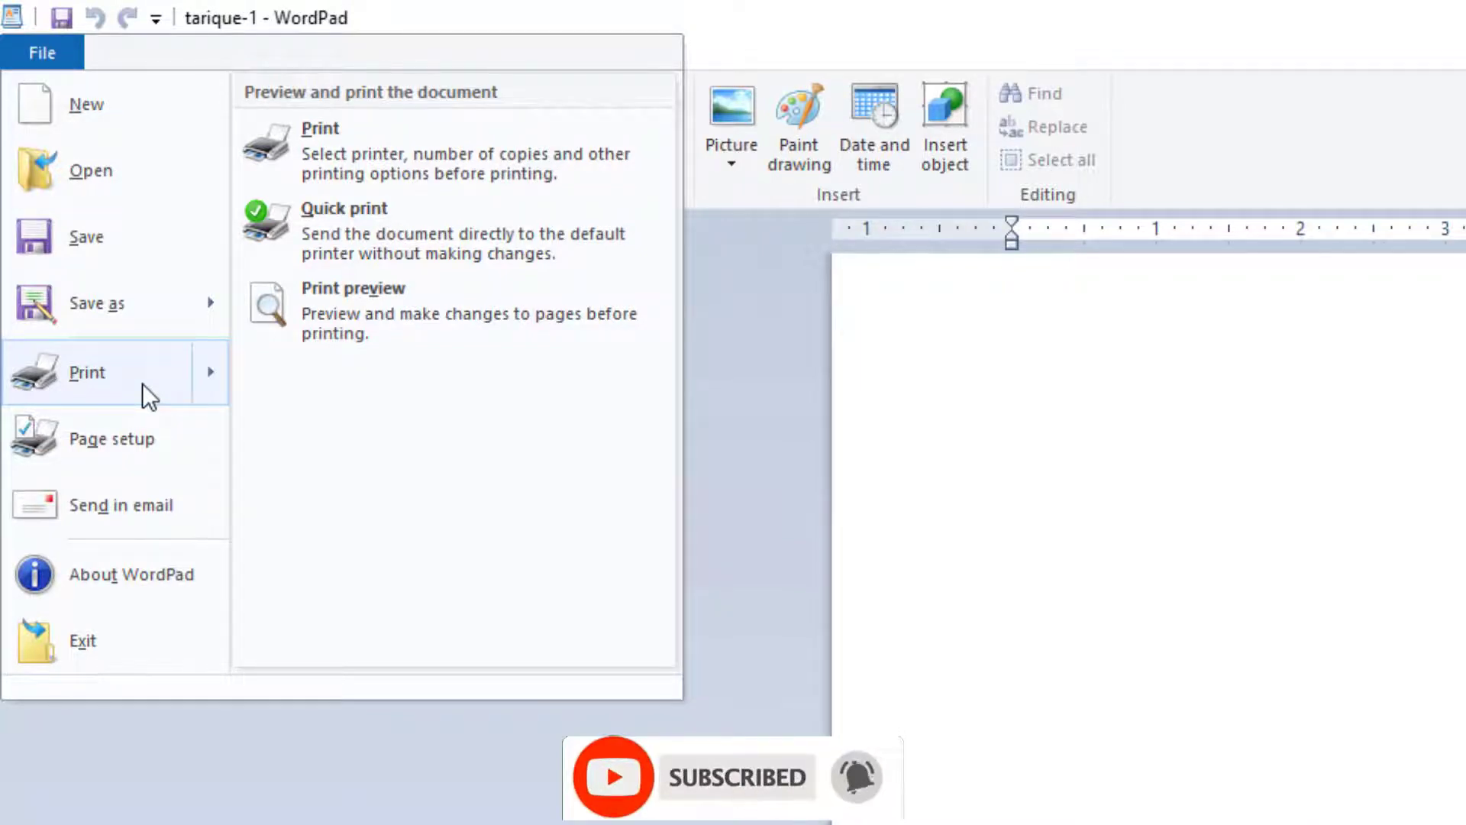
click(142, 384)
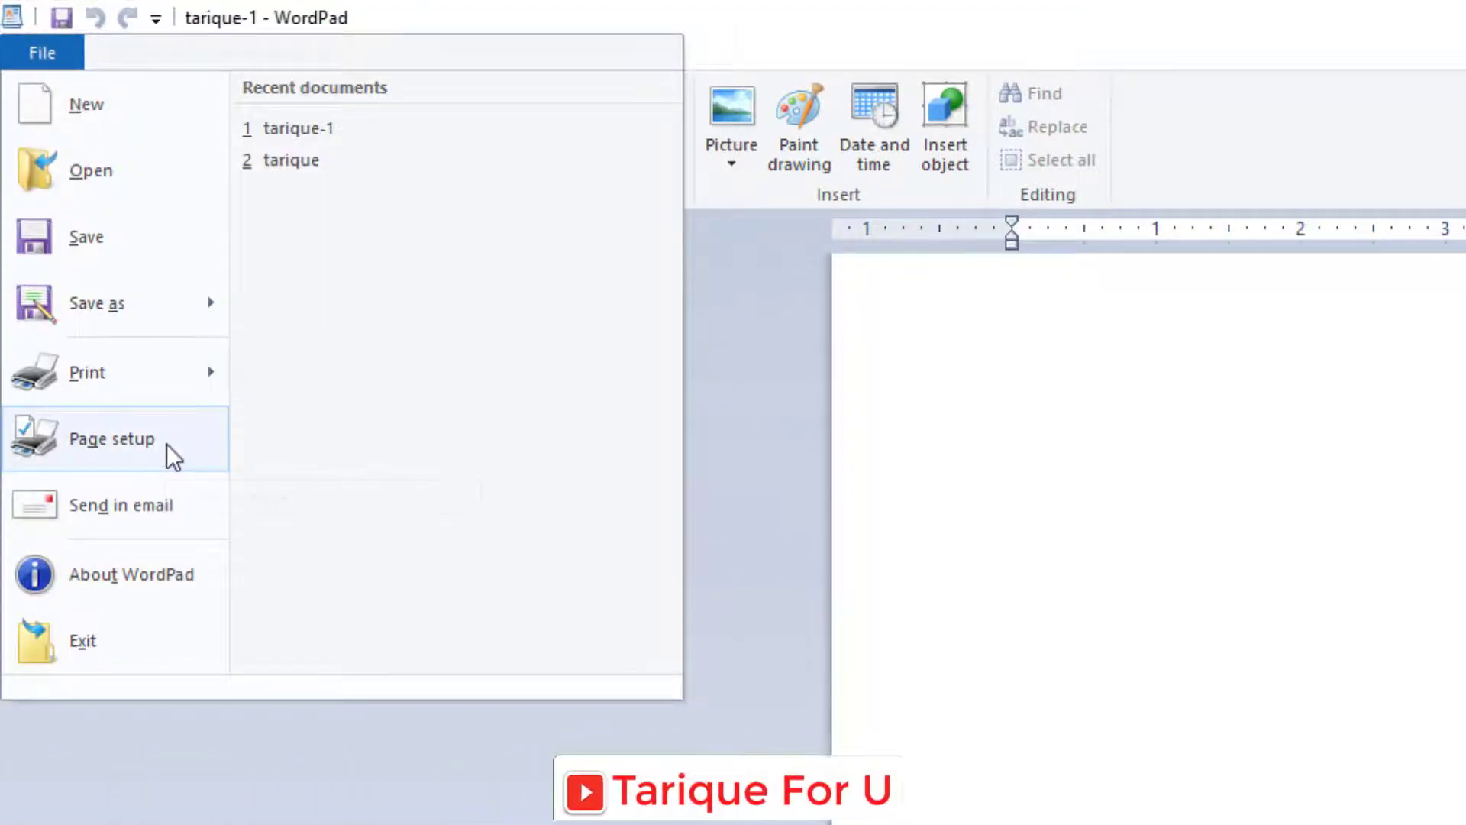
click(166, 452)
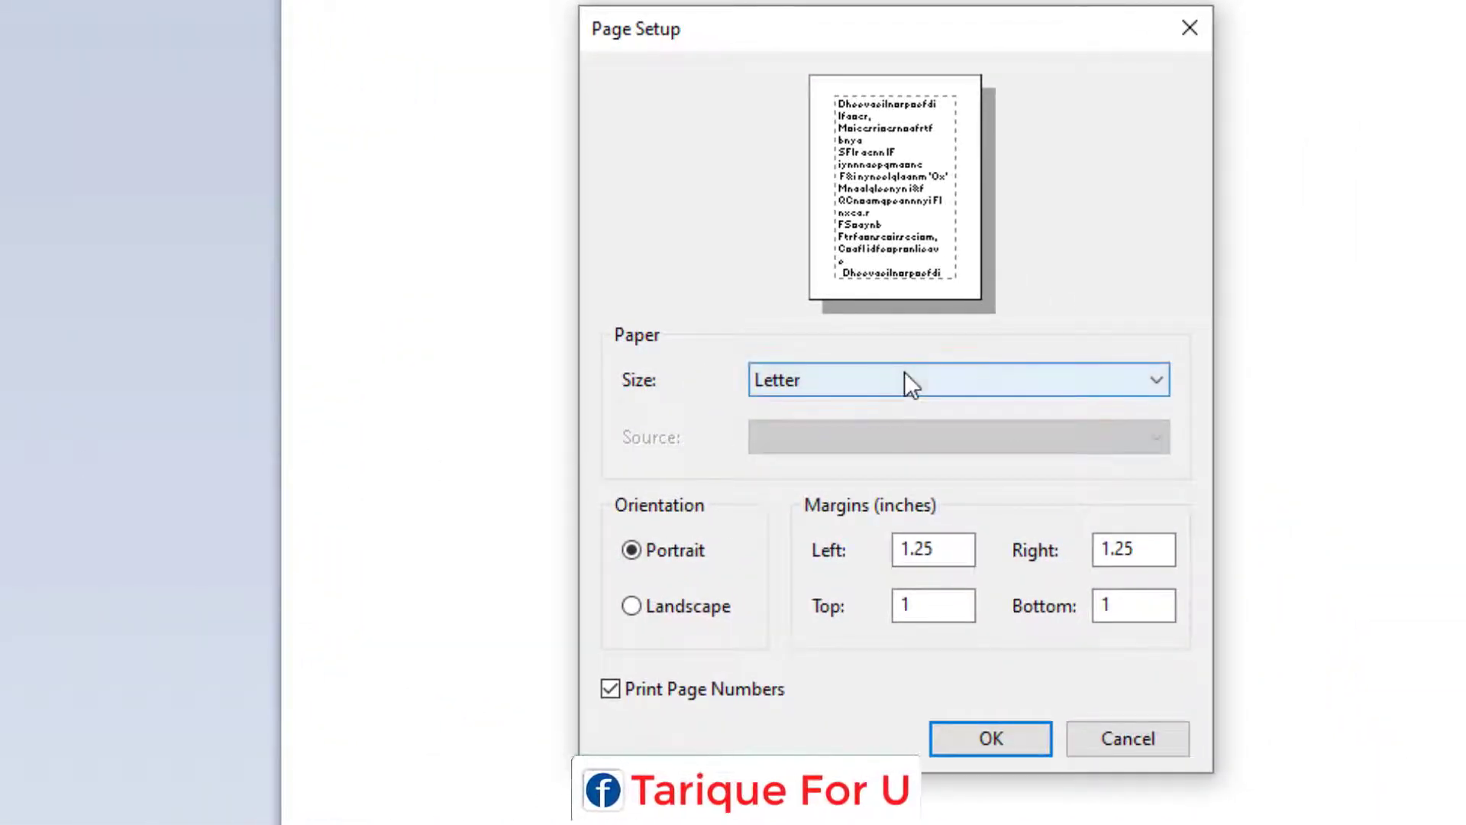
click(1078, 383)
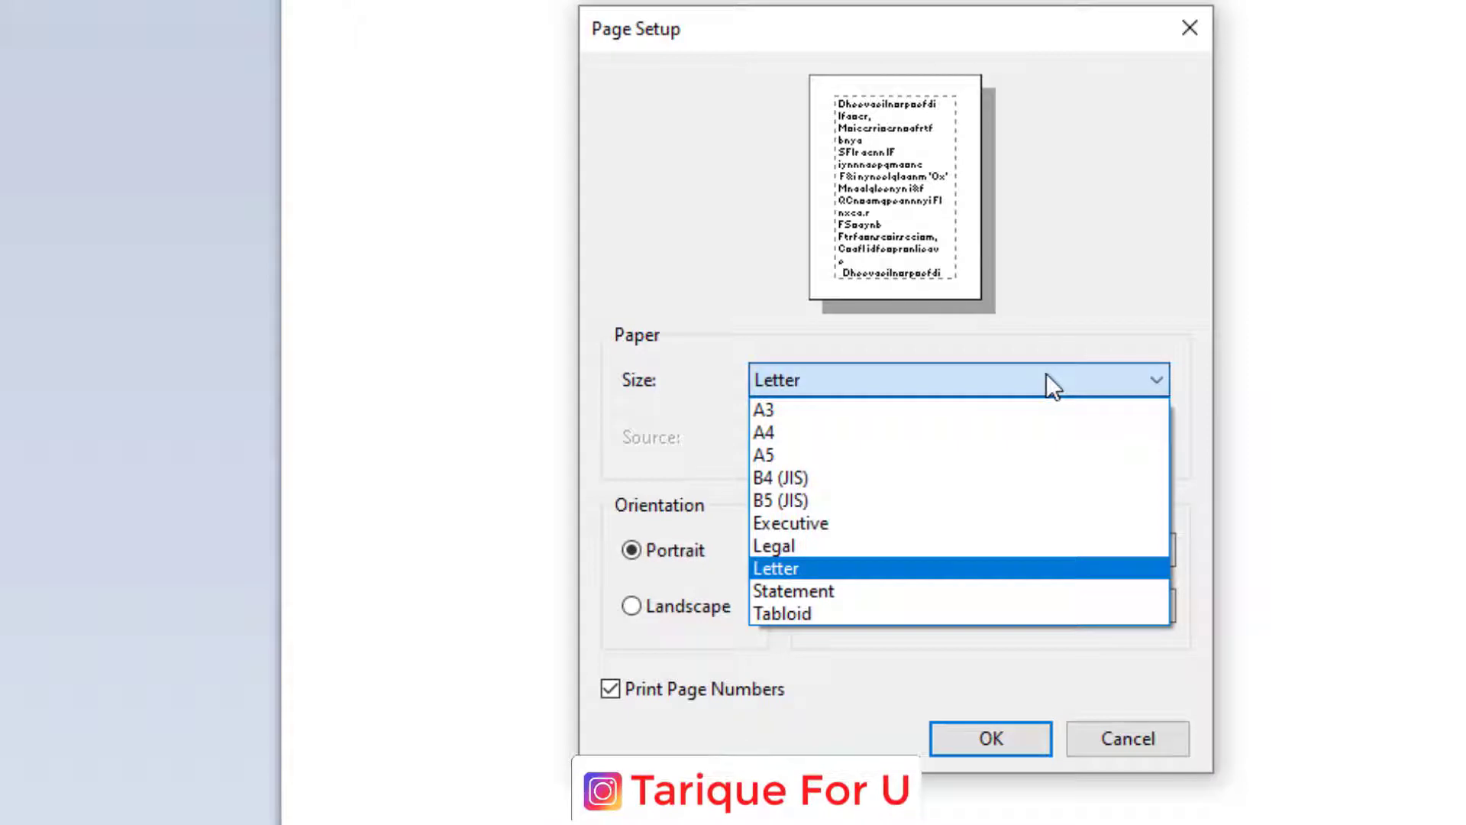
click(830, 434)
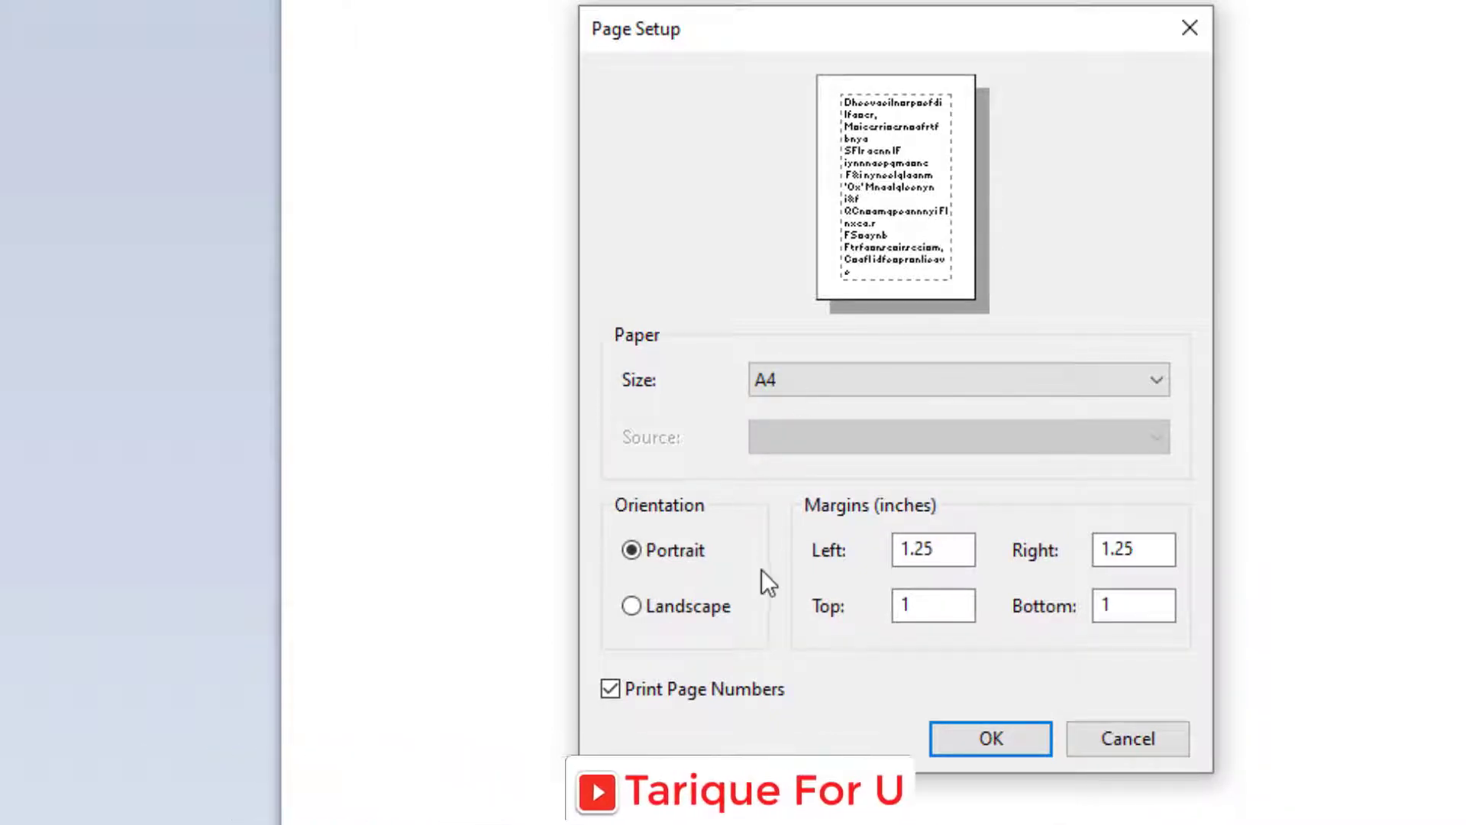
click(632, 607)
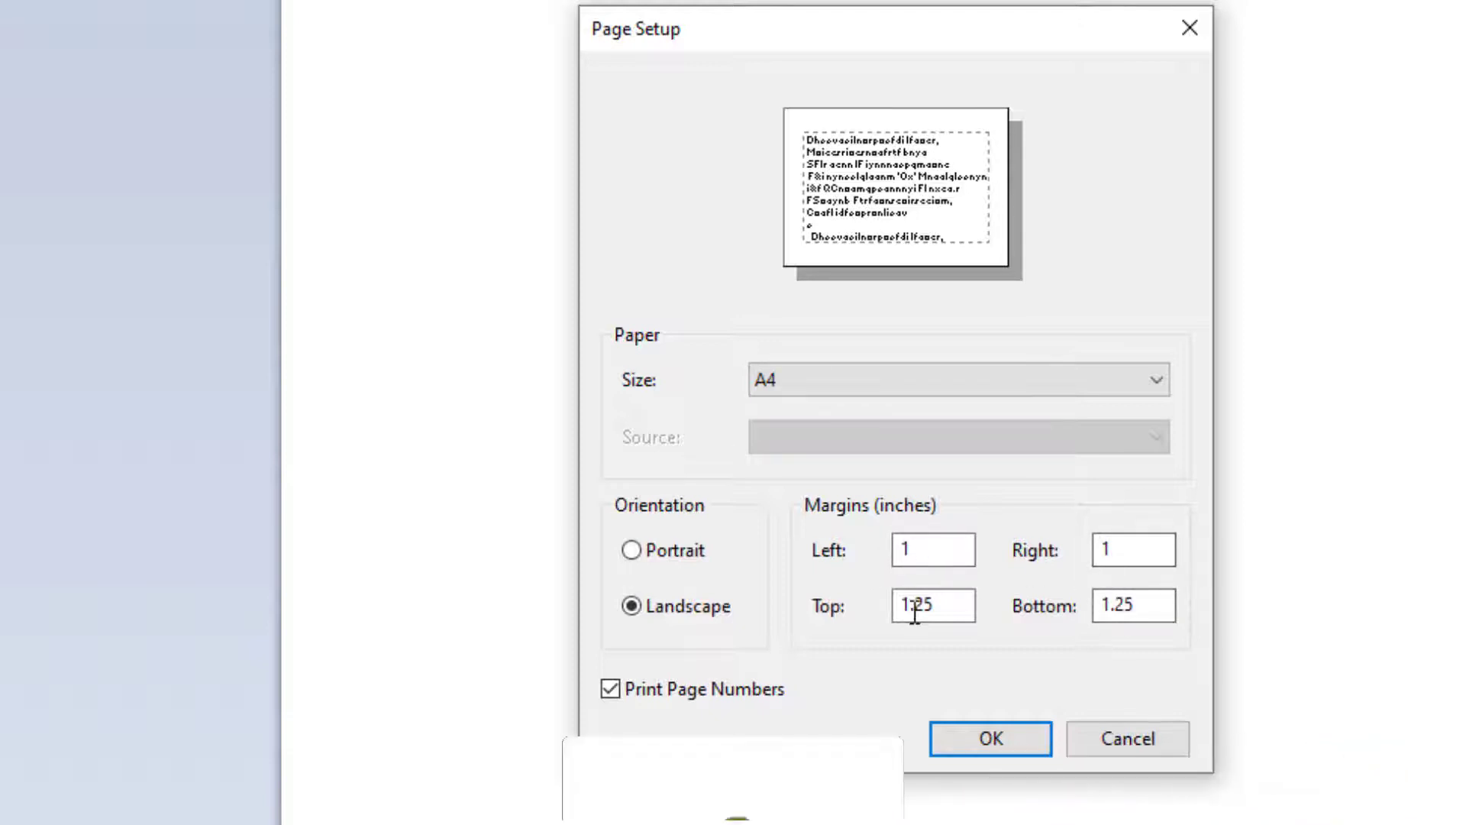
click(1043, 743)
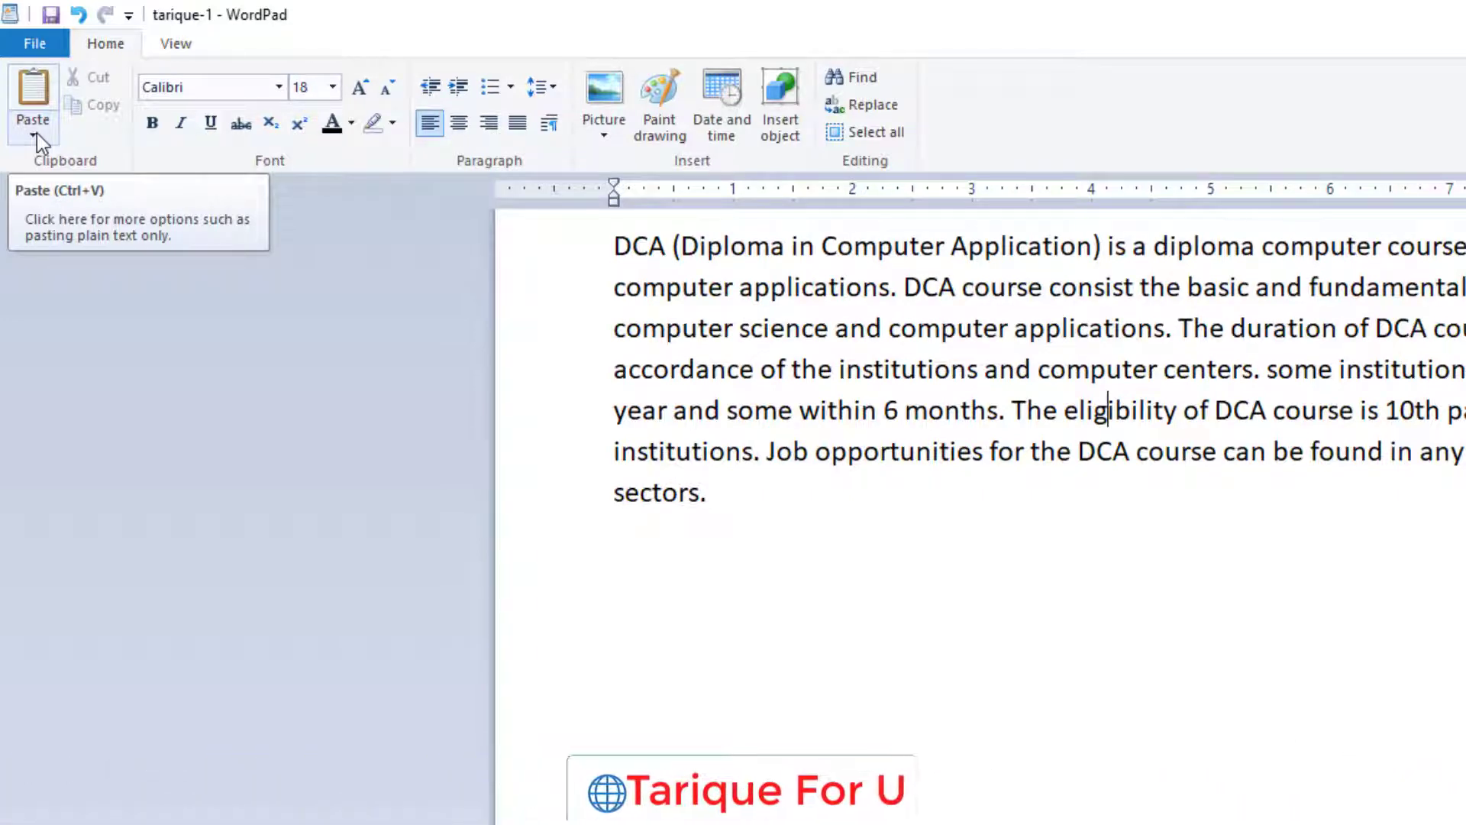
Copy the last two lines of the DCA paragraph, from "institutions. Job opportunities" to "sectors."
click(37, 133)
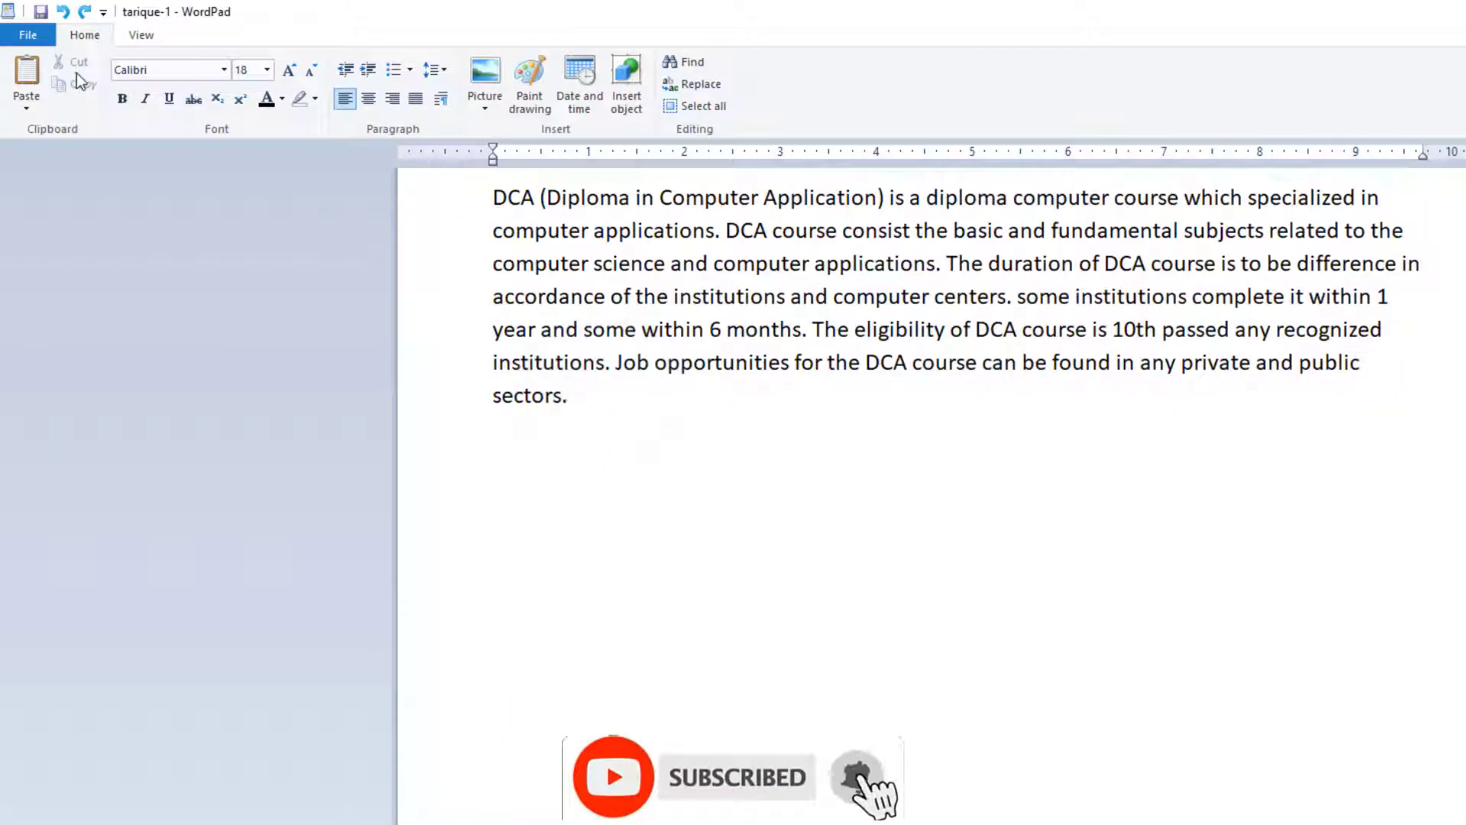
drag(582, 397, 492, 362)
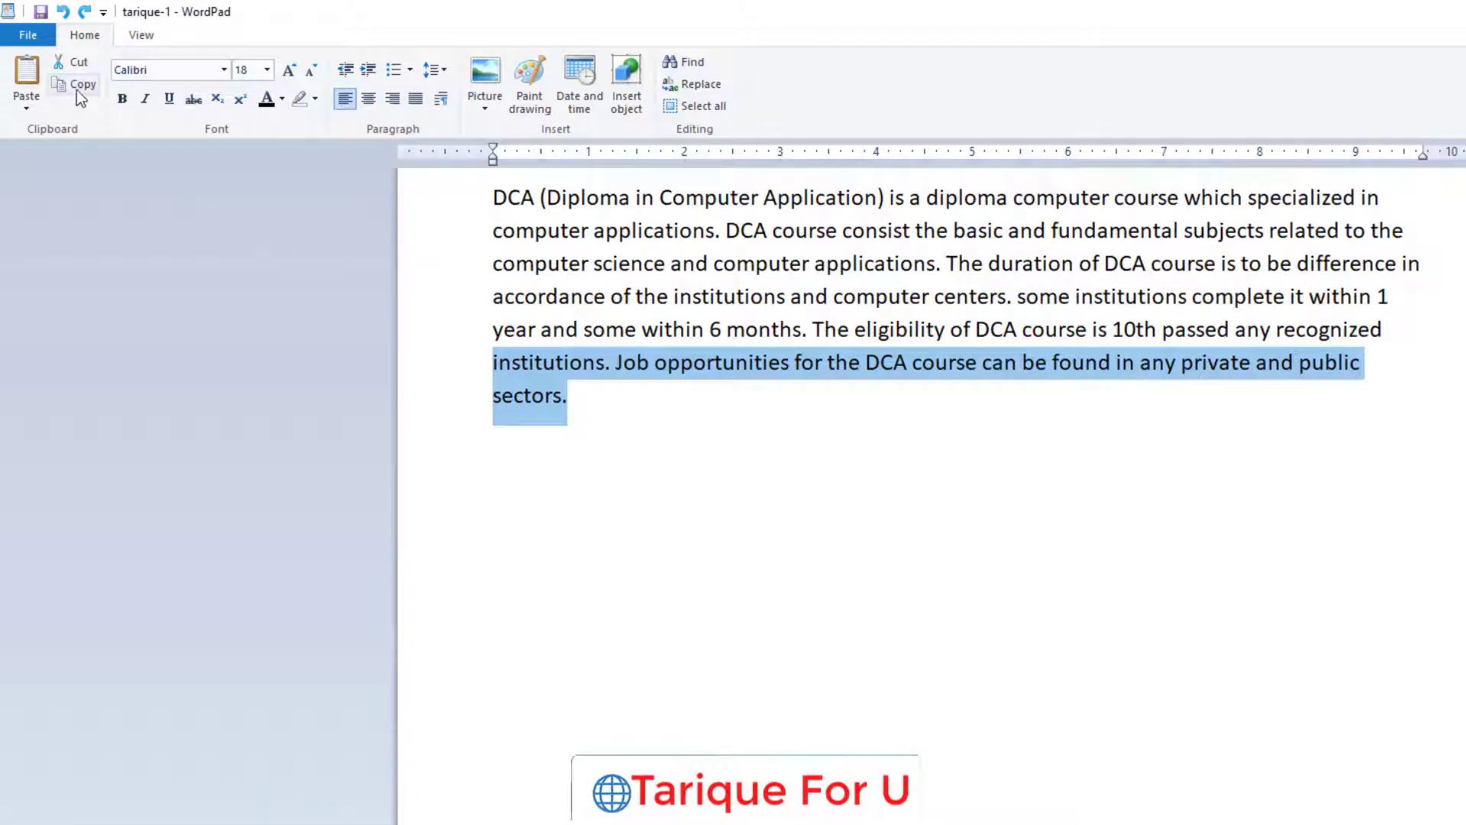
key(ctrl+c)
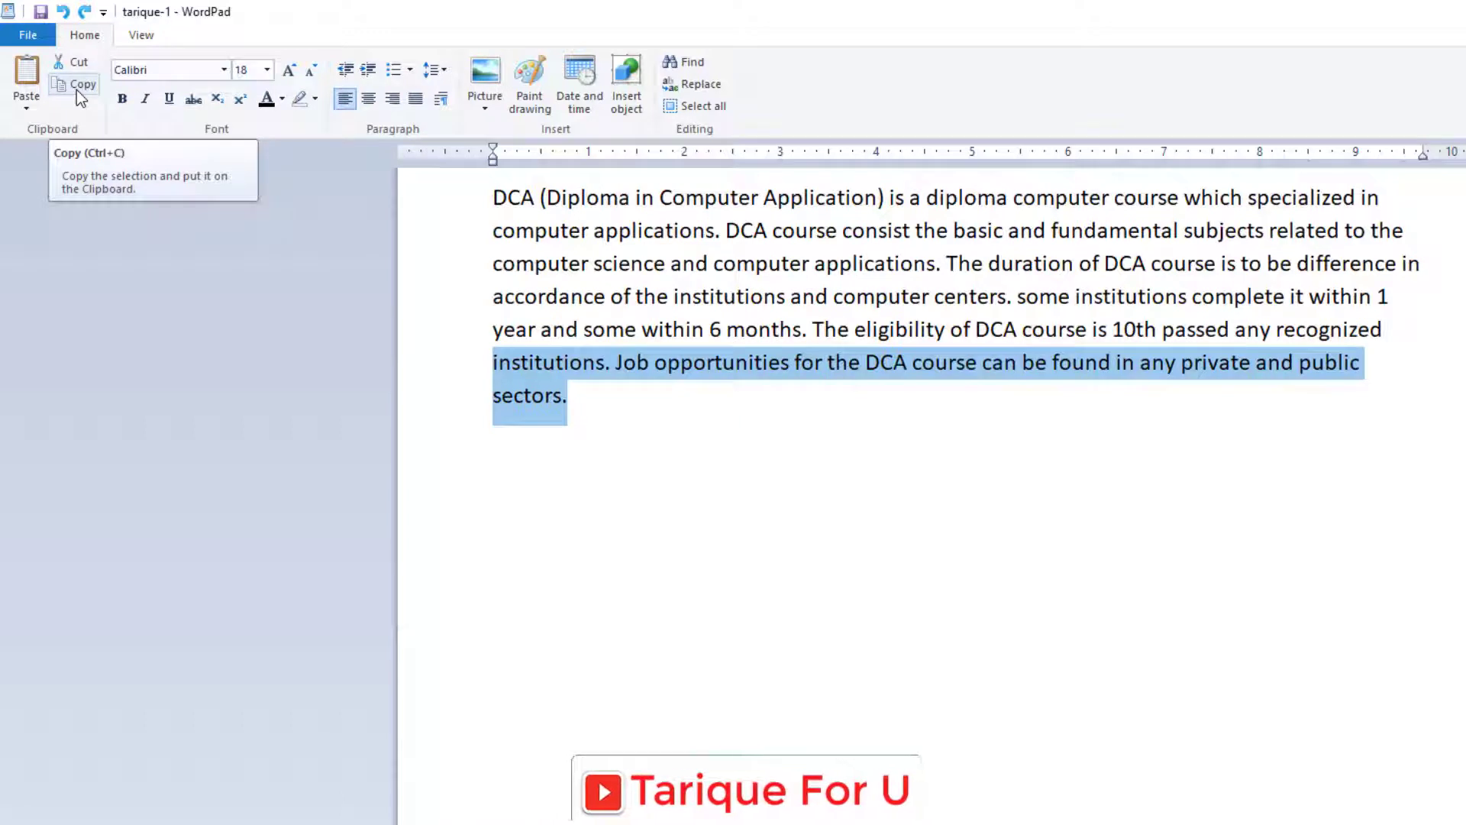
Cut the text from "1 year and some within" to "sectors." and paste it a few lines below the paragraph
click(579, 405)
drag(572, 398, 463, 290)
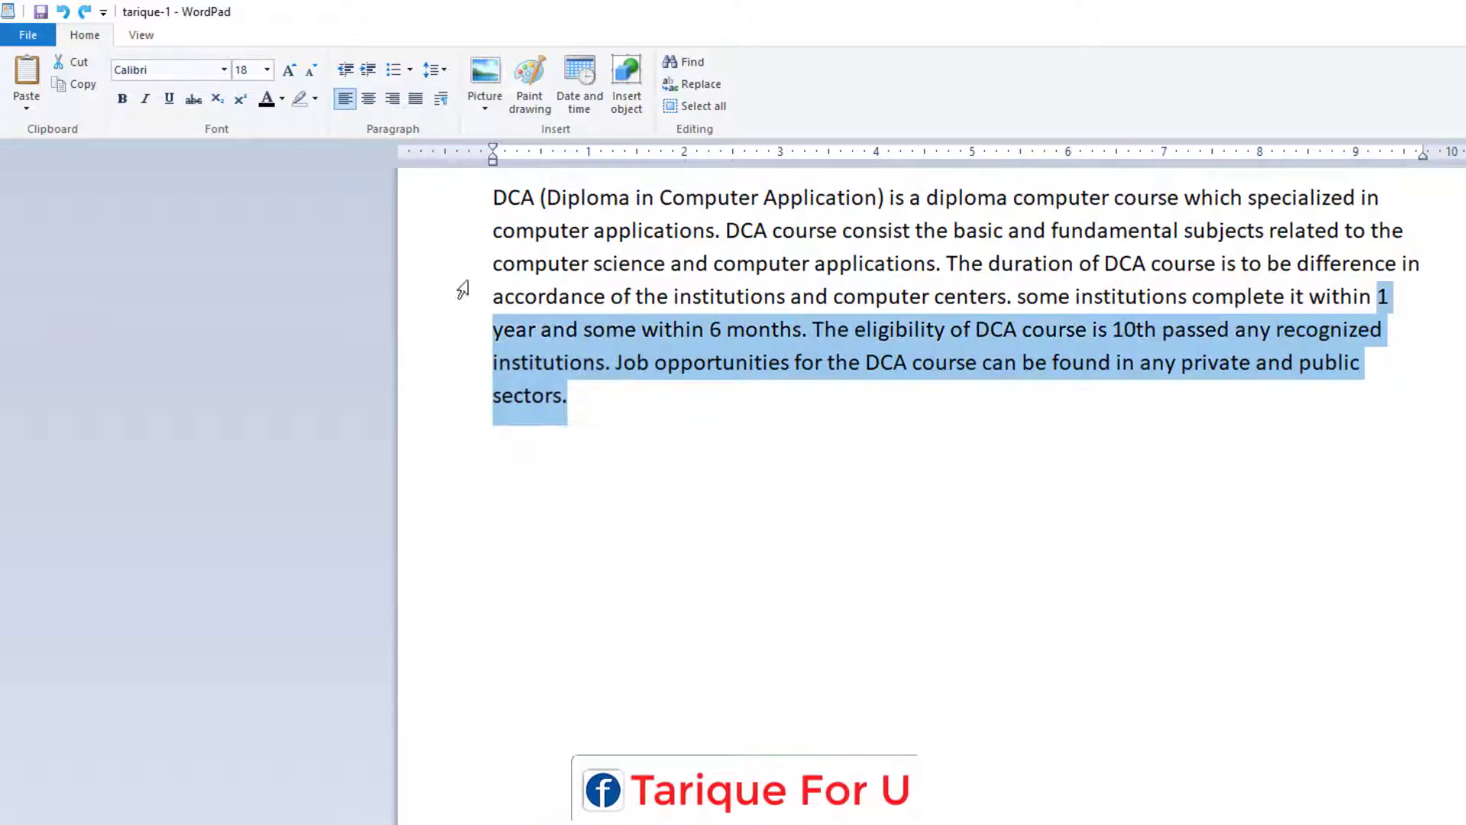
click(86, 61)
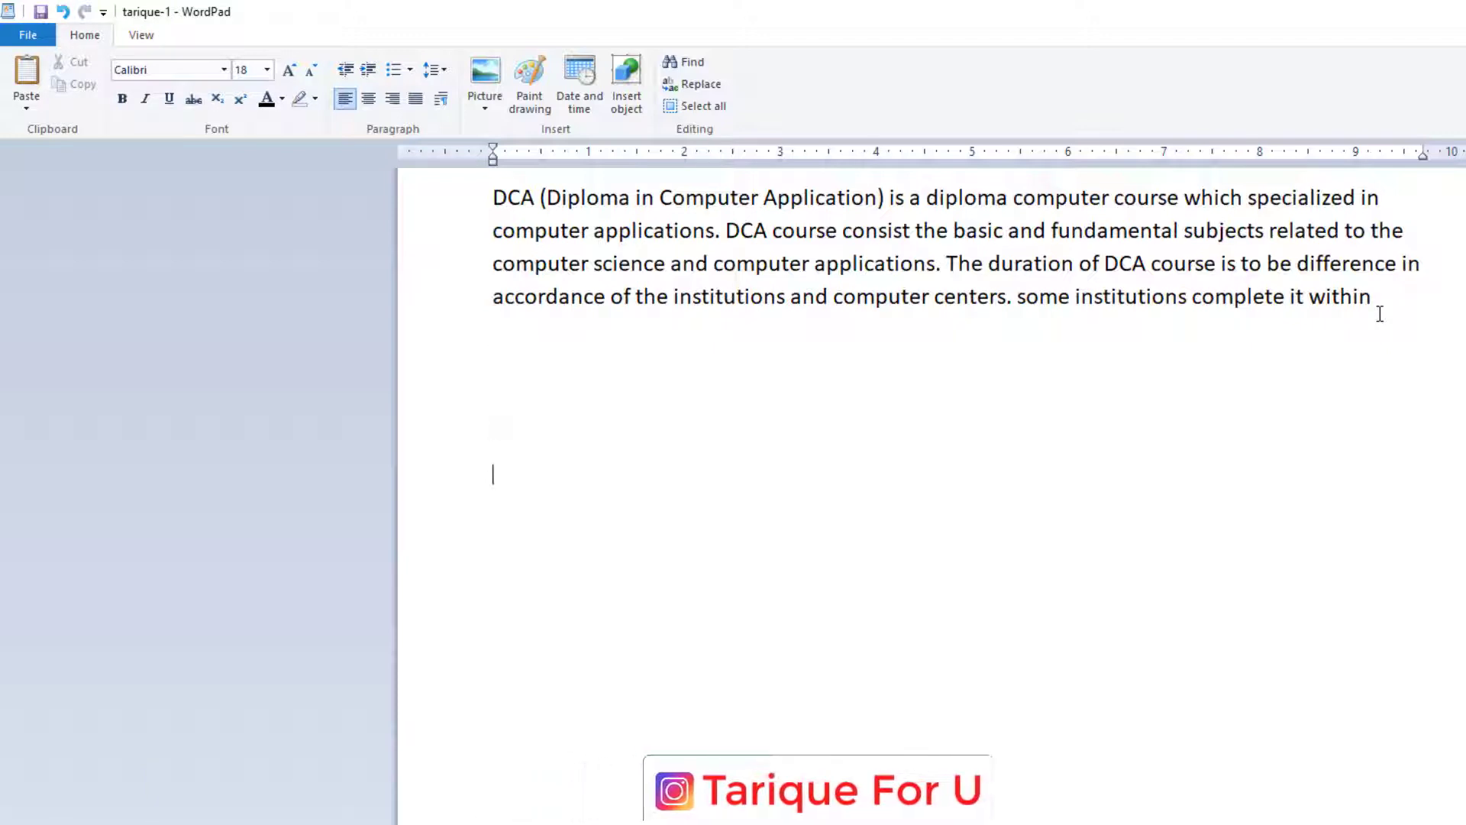
key(ctrl+v)
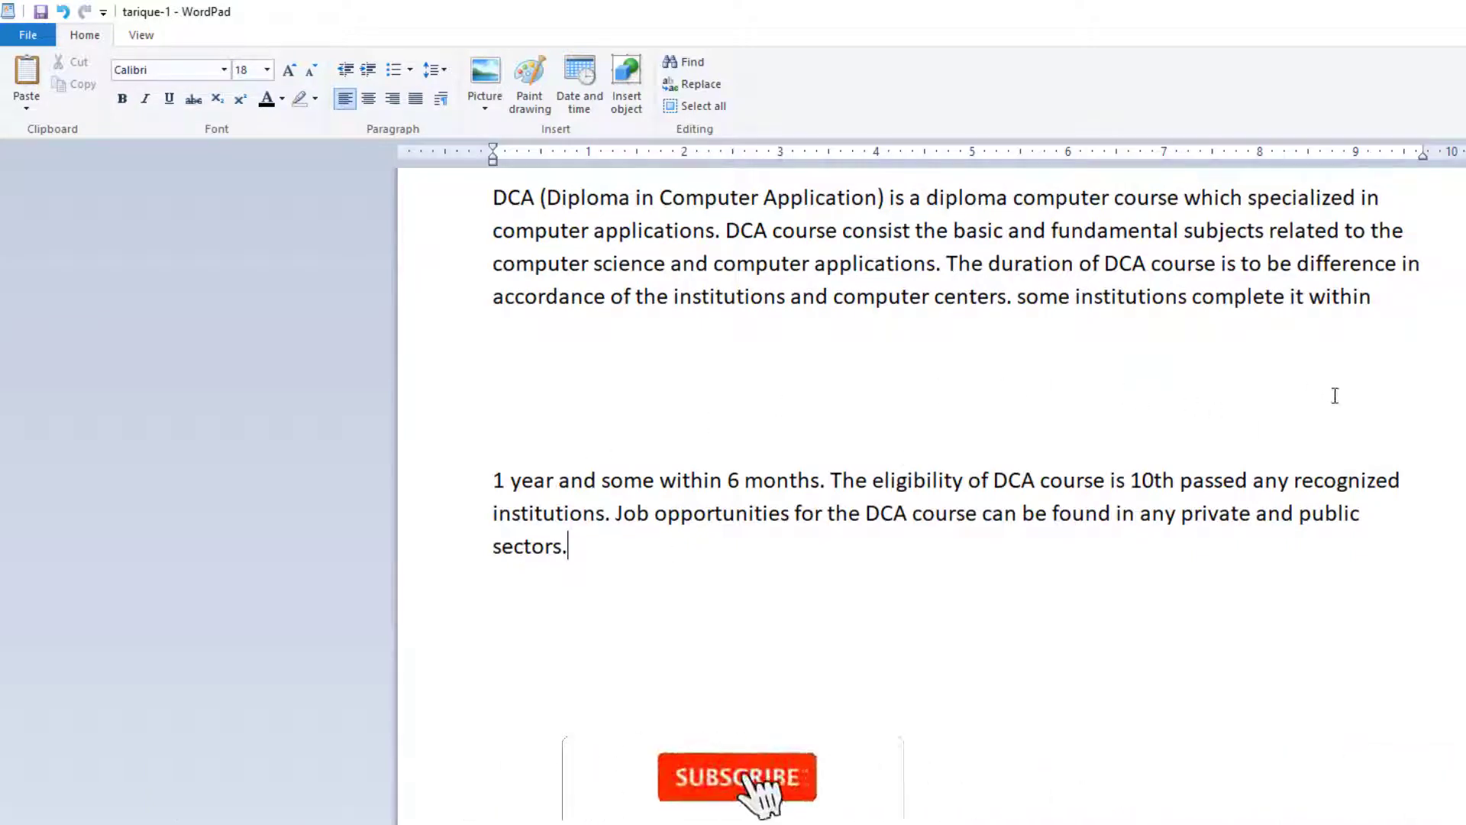
Copy the text from "The duration of DCA course" to "complete it within" and paste it as a new paragraph after "sectors."
drag(950, 263, 1383, 316)
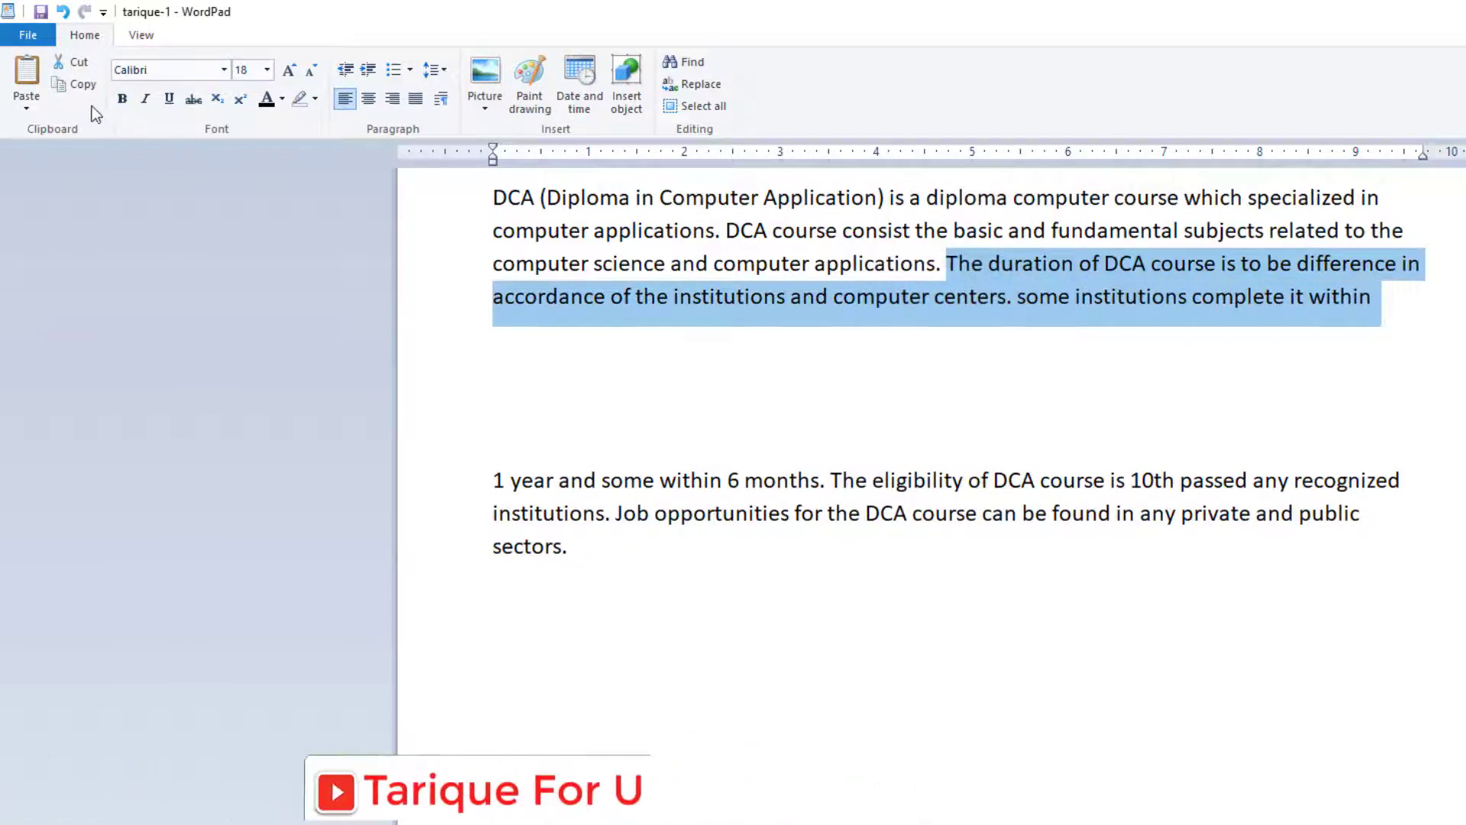
click(576, 560)
key(Return)
key(ctrl+v)
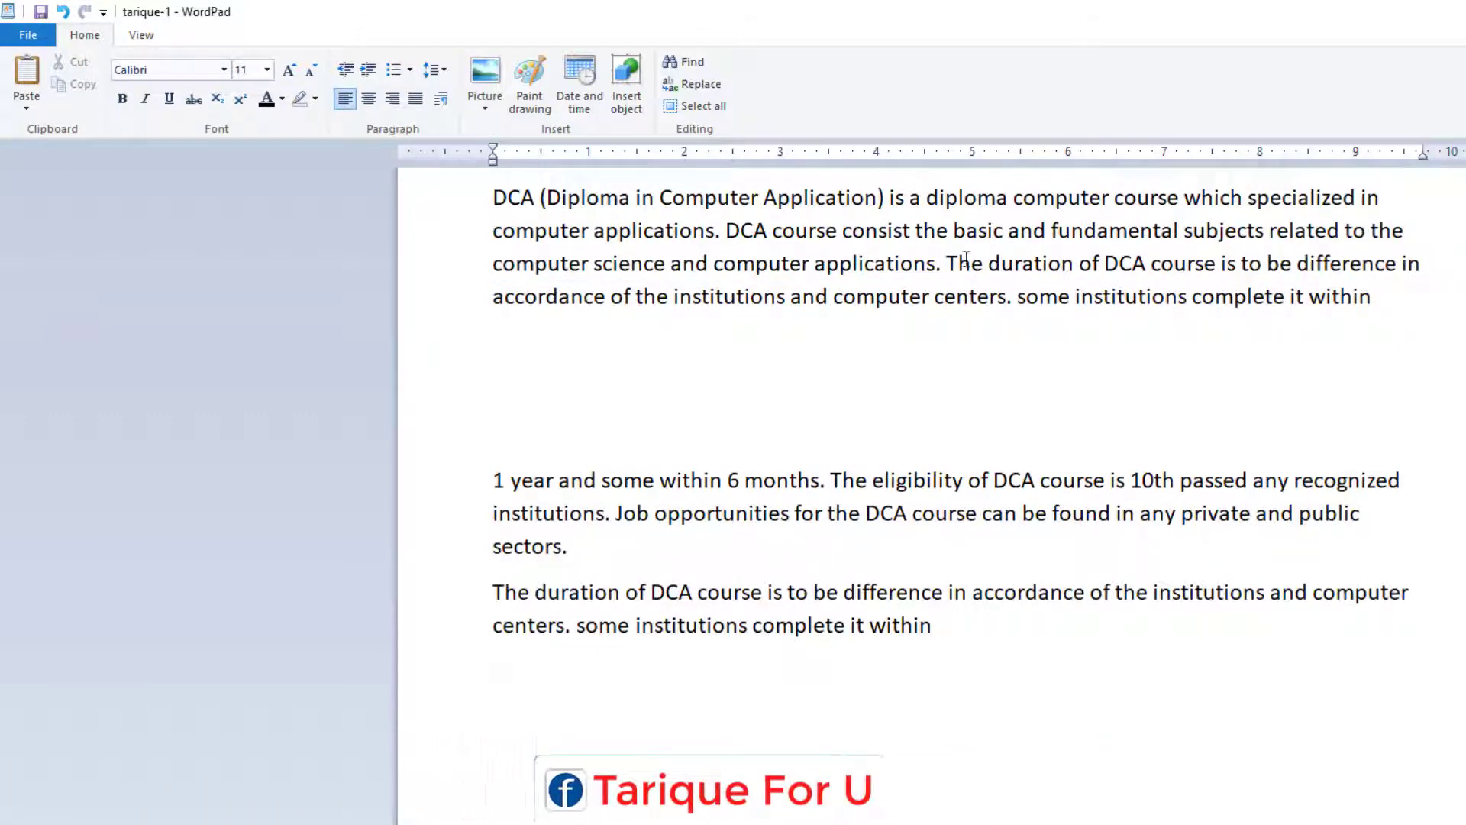
drag(948, 264, 1365, 304)
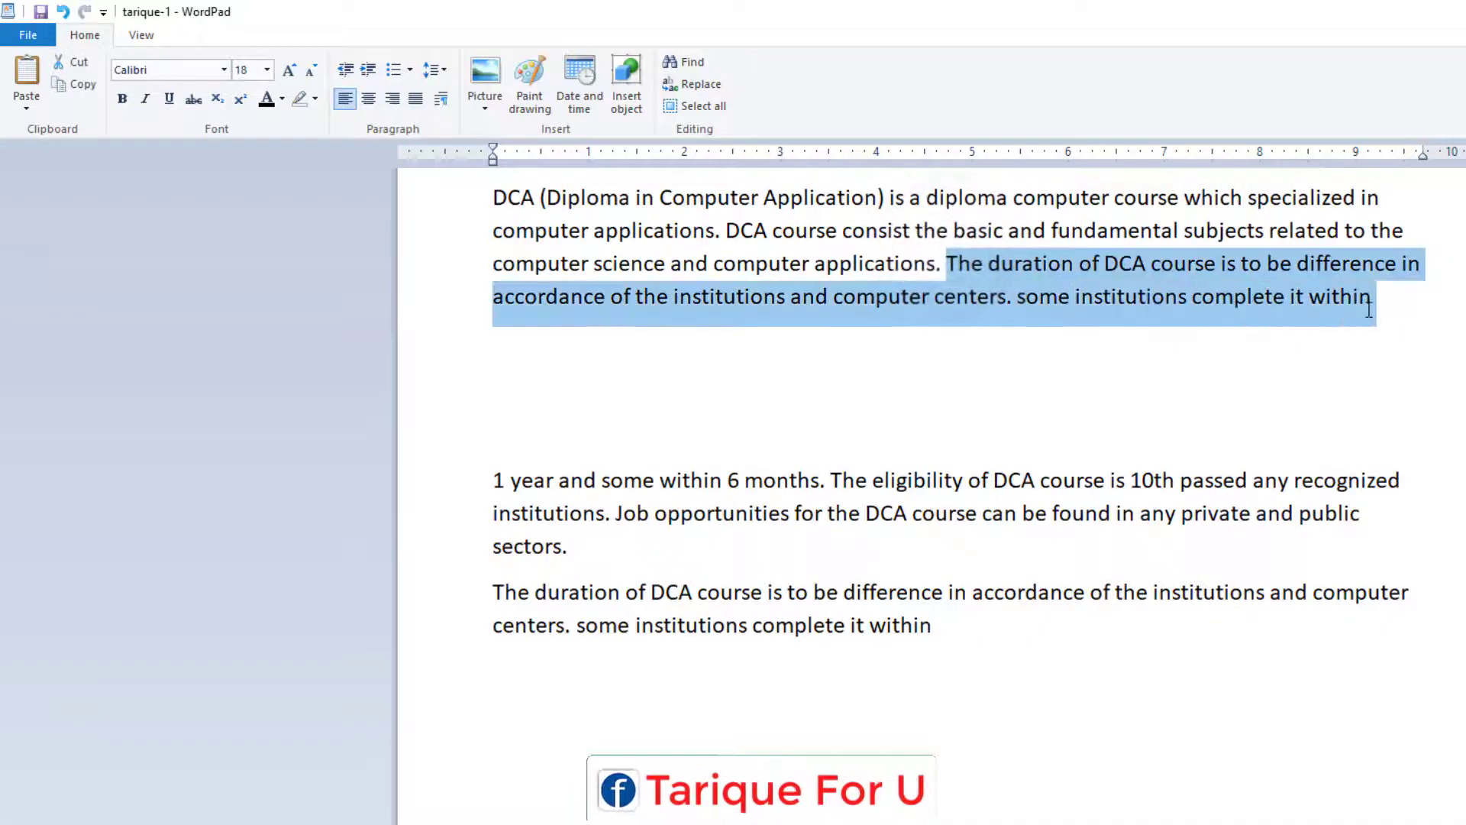
drag(495, 592, 957, 649)
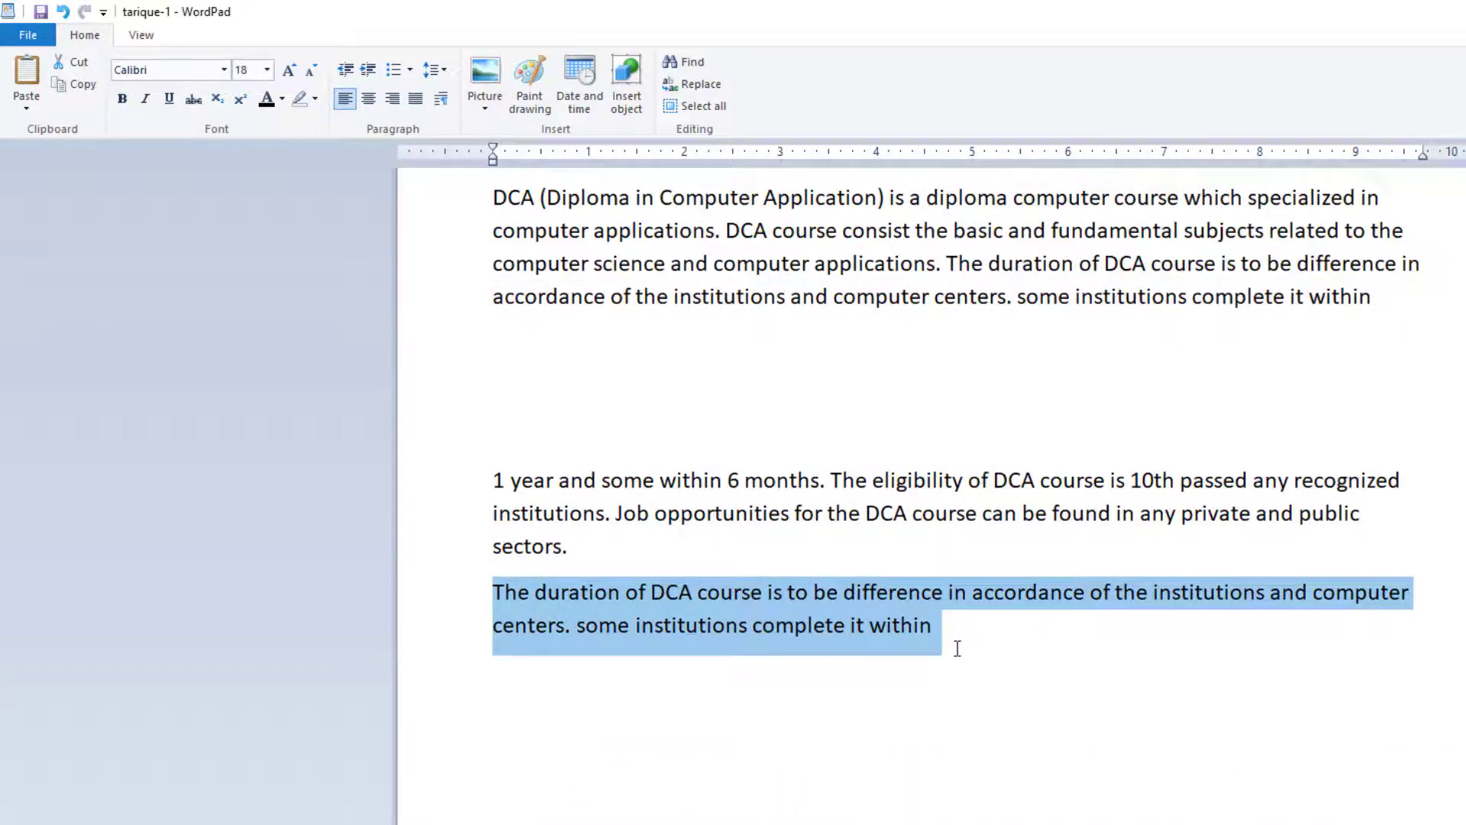
click(504, 297)
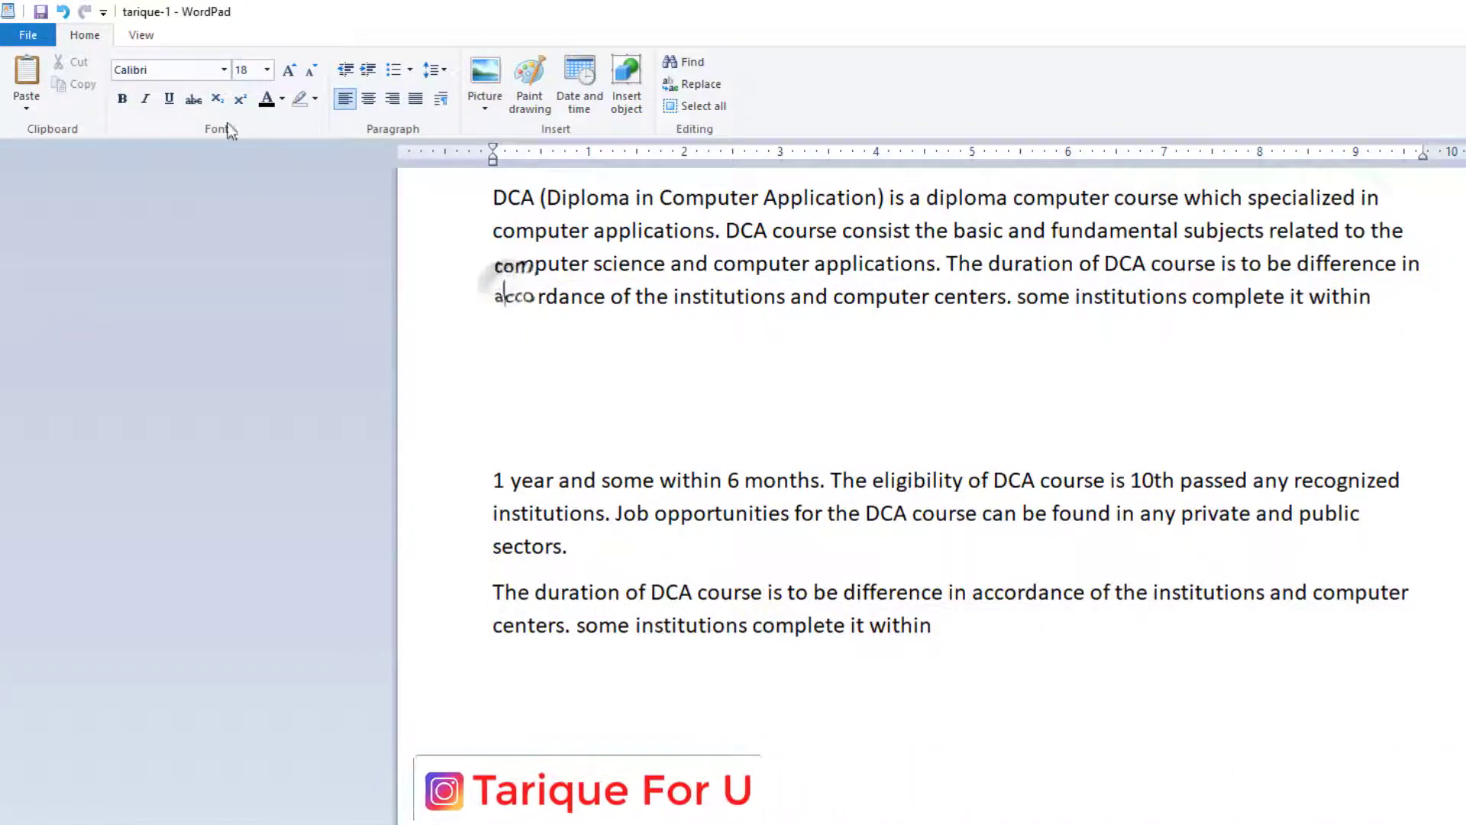
click(223, 72)
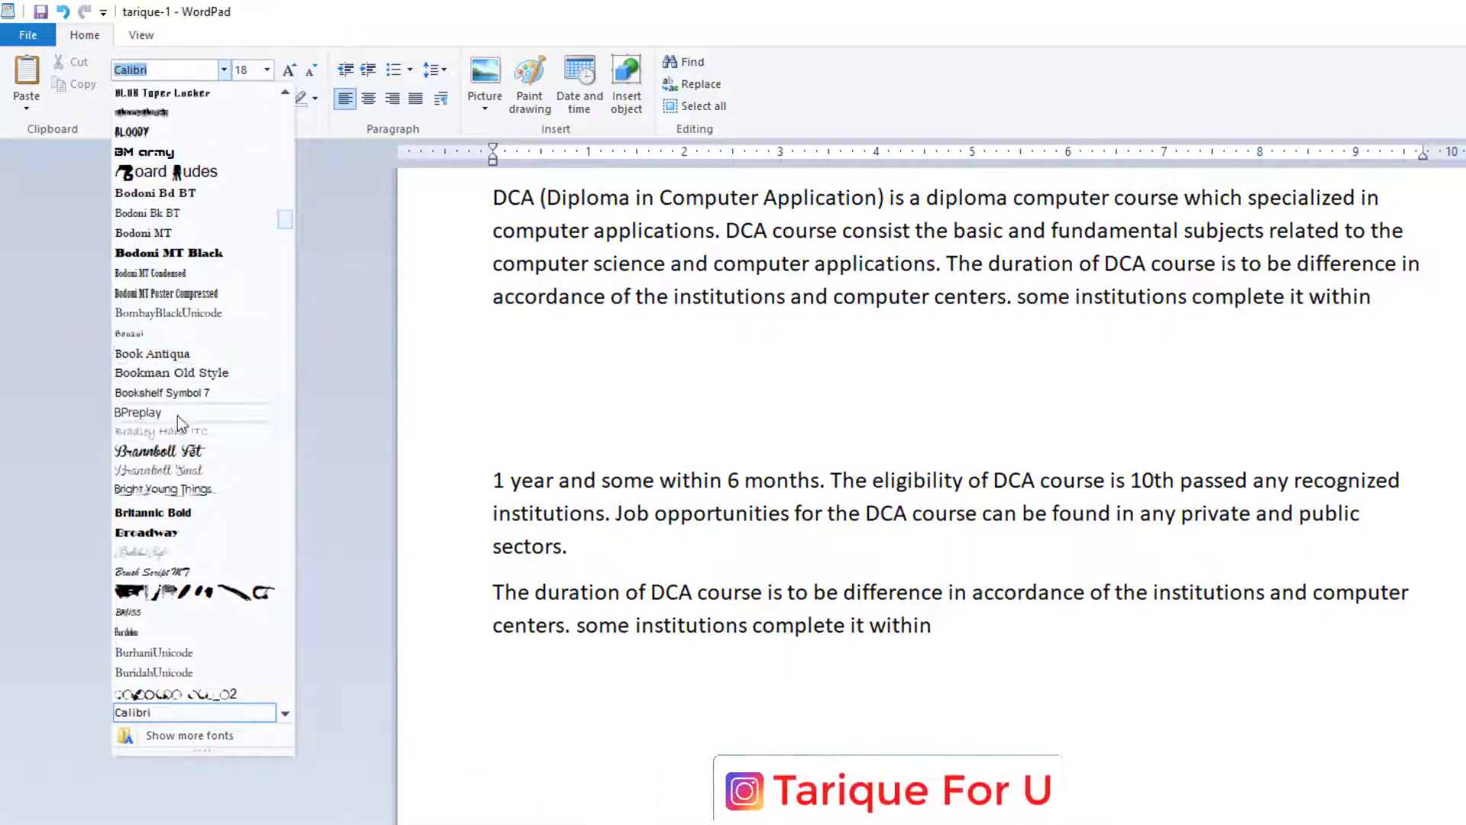
scroll(171, 473, down, 10)
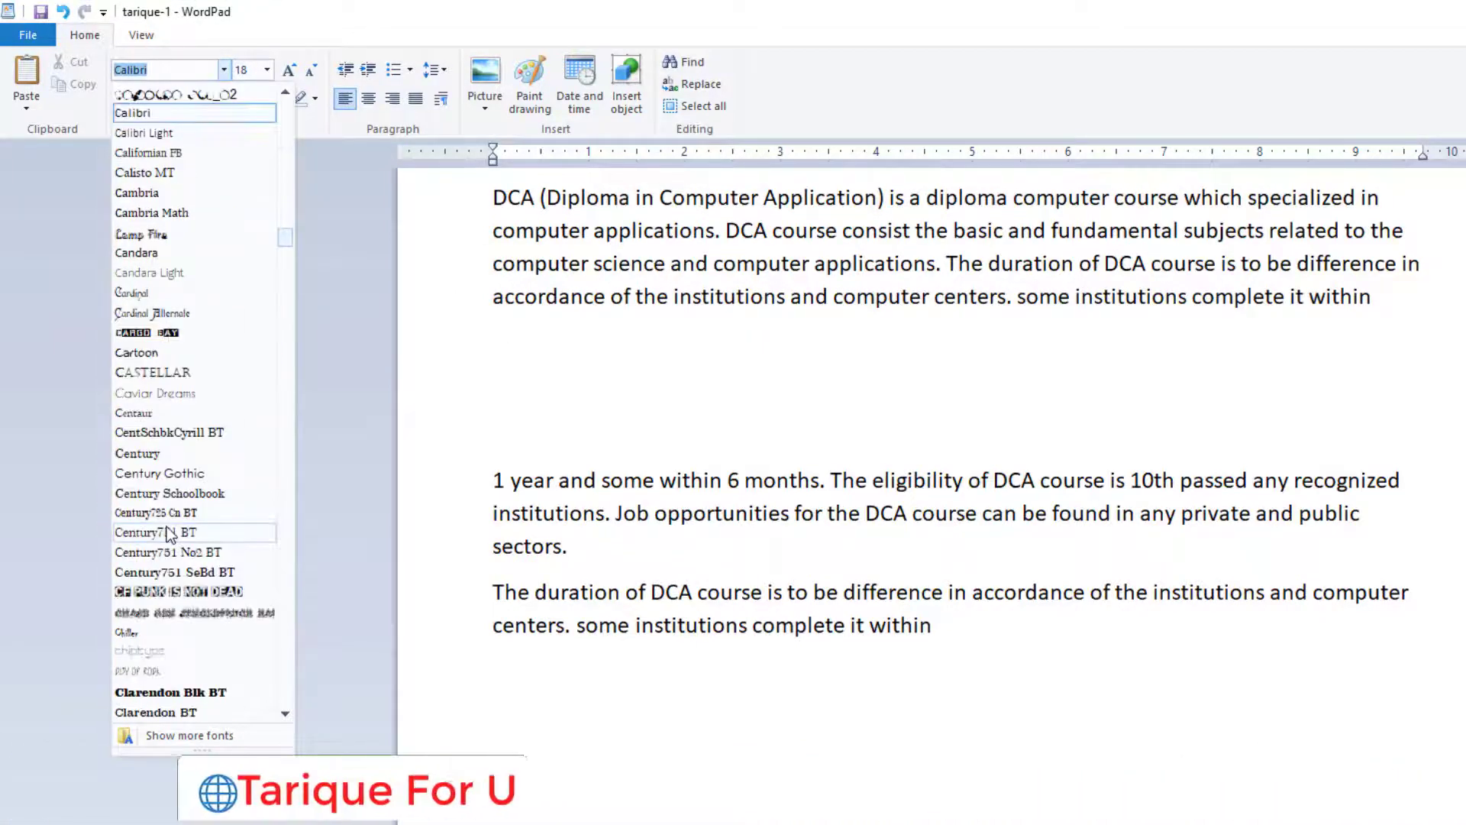
scroll(167, 525, down, 9)
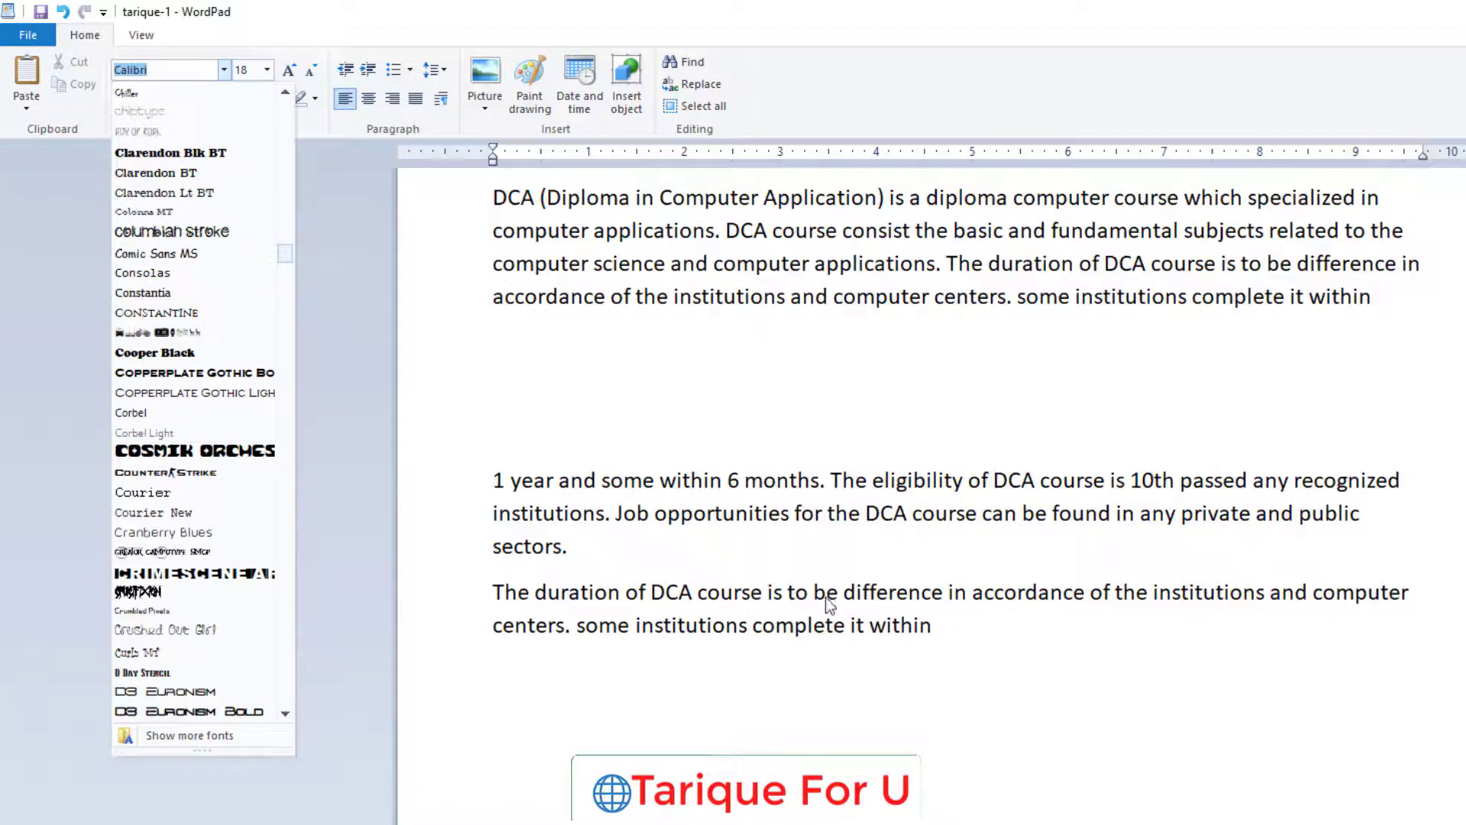
click(826, 597)
Set the font of the last paragraph, "The duration of DCA course" to "complete it within", to Broadway
drag(936, 626, 492, 593)
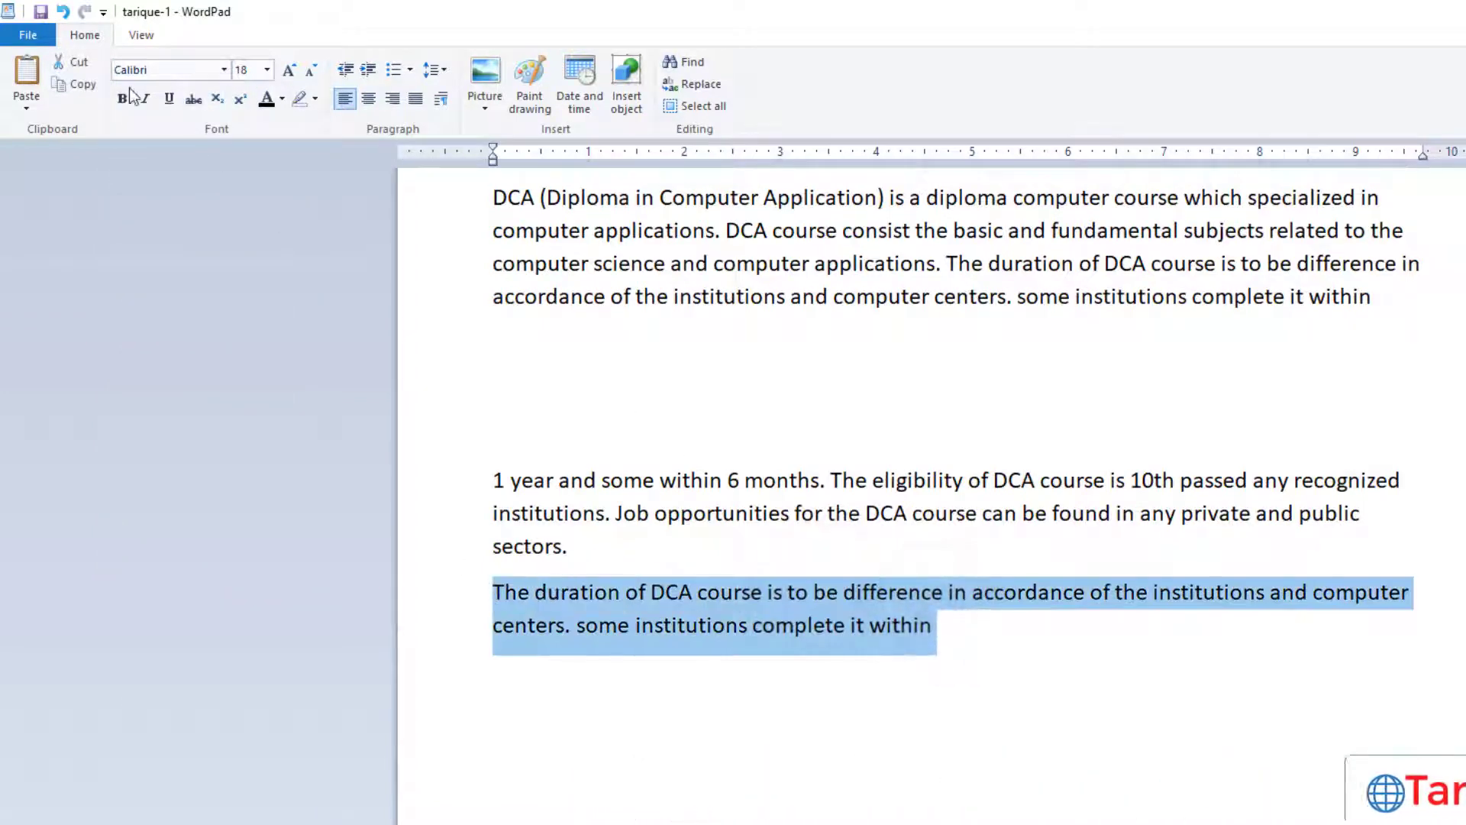
click(223, 71)
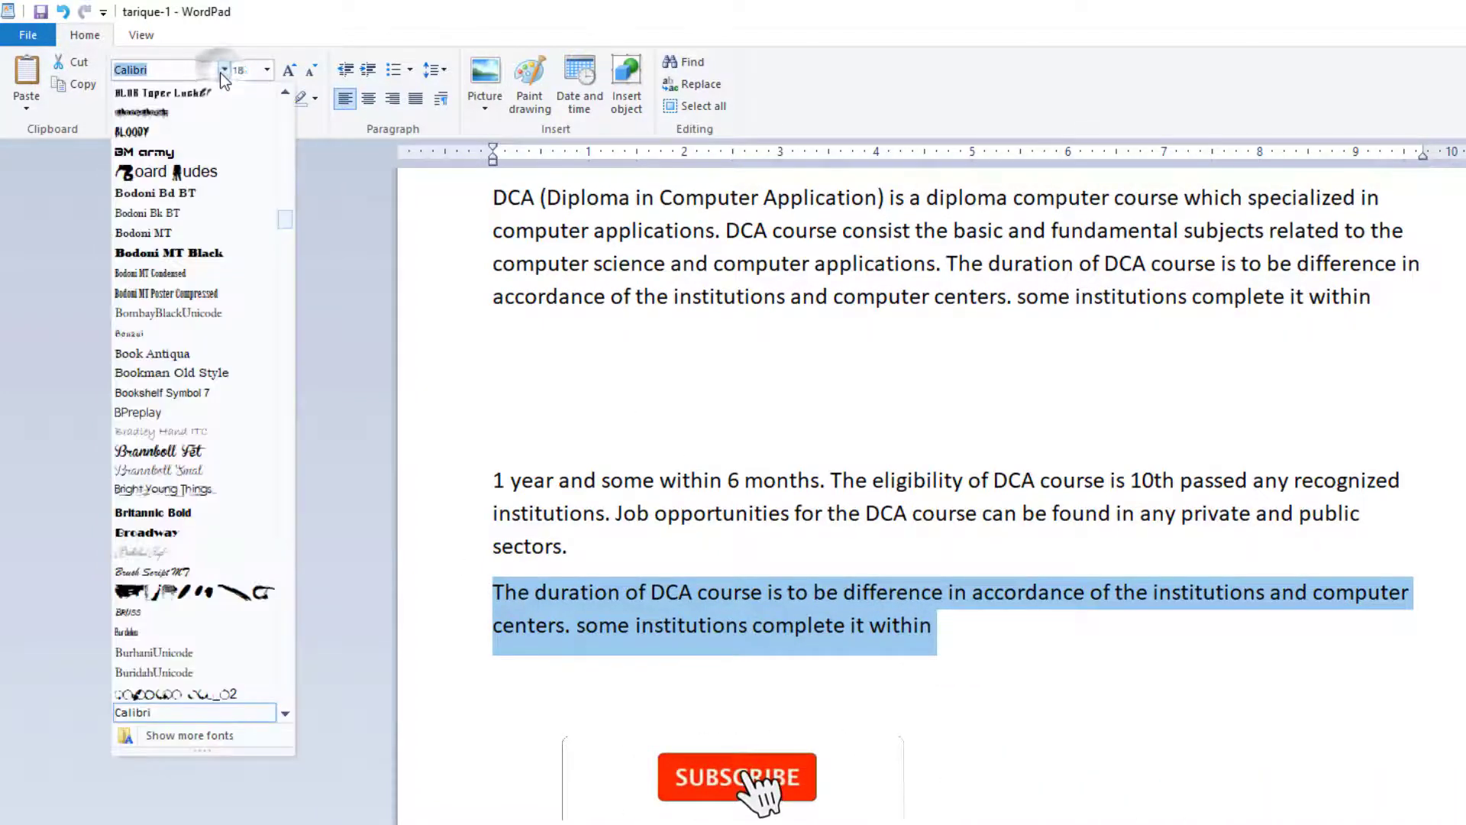
click(153, 531)
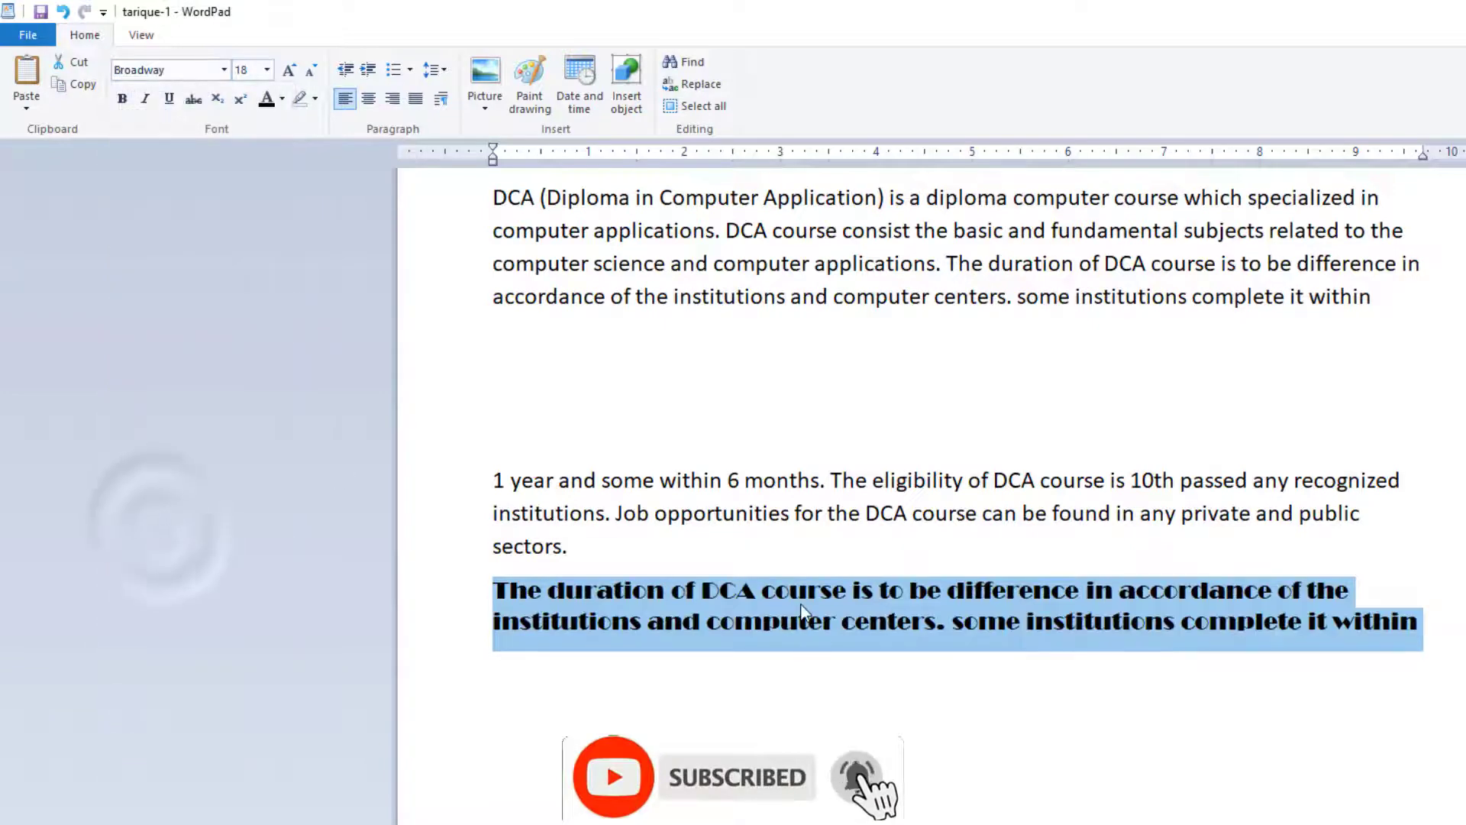
Set the font of the text from "1 year and some" to "private and public" to Bodoni MT Black
click(756, 553)
drag(1364, 513, 494, 480)
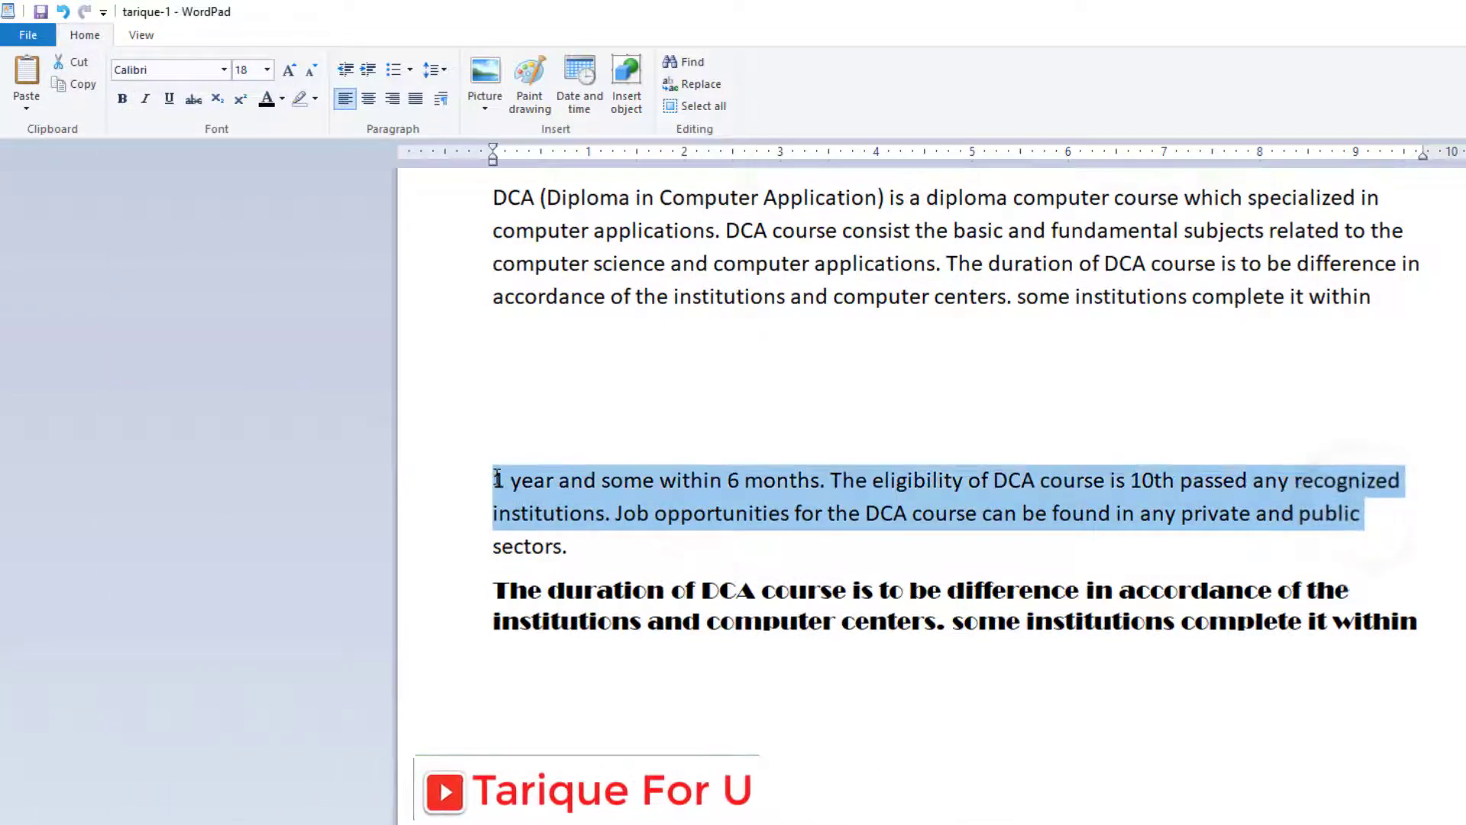
click(224, 70)
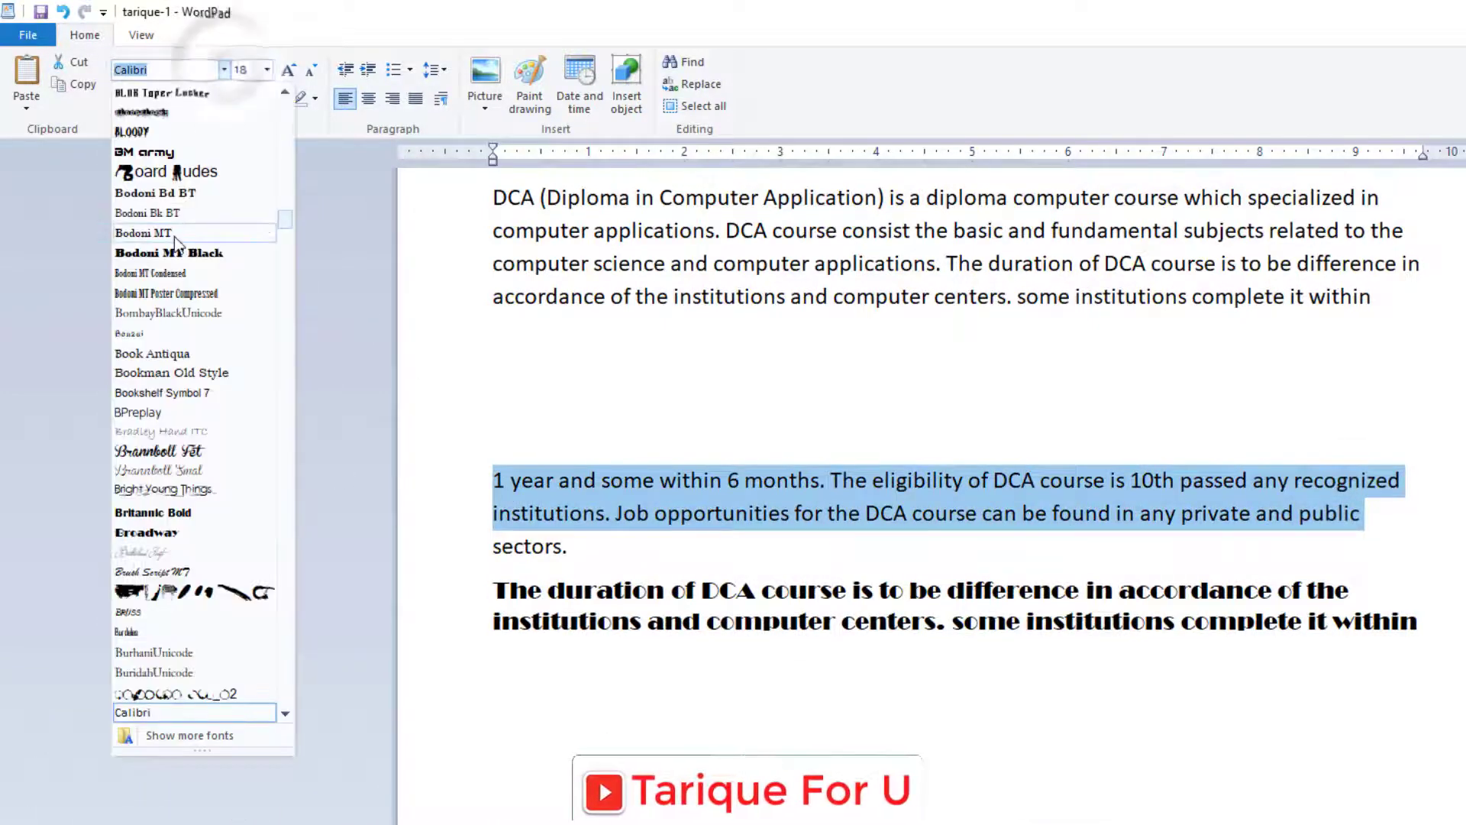
click(168, 253)
click(868, 539)
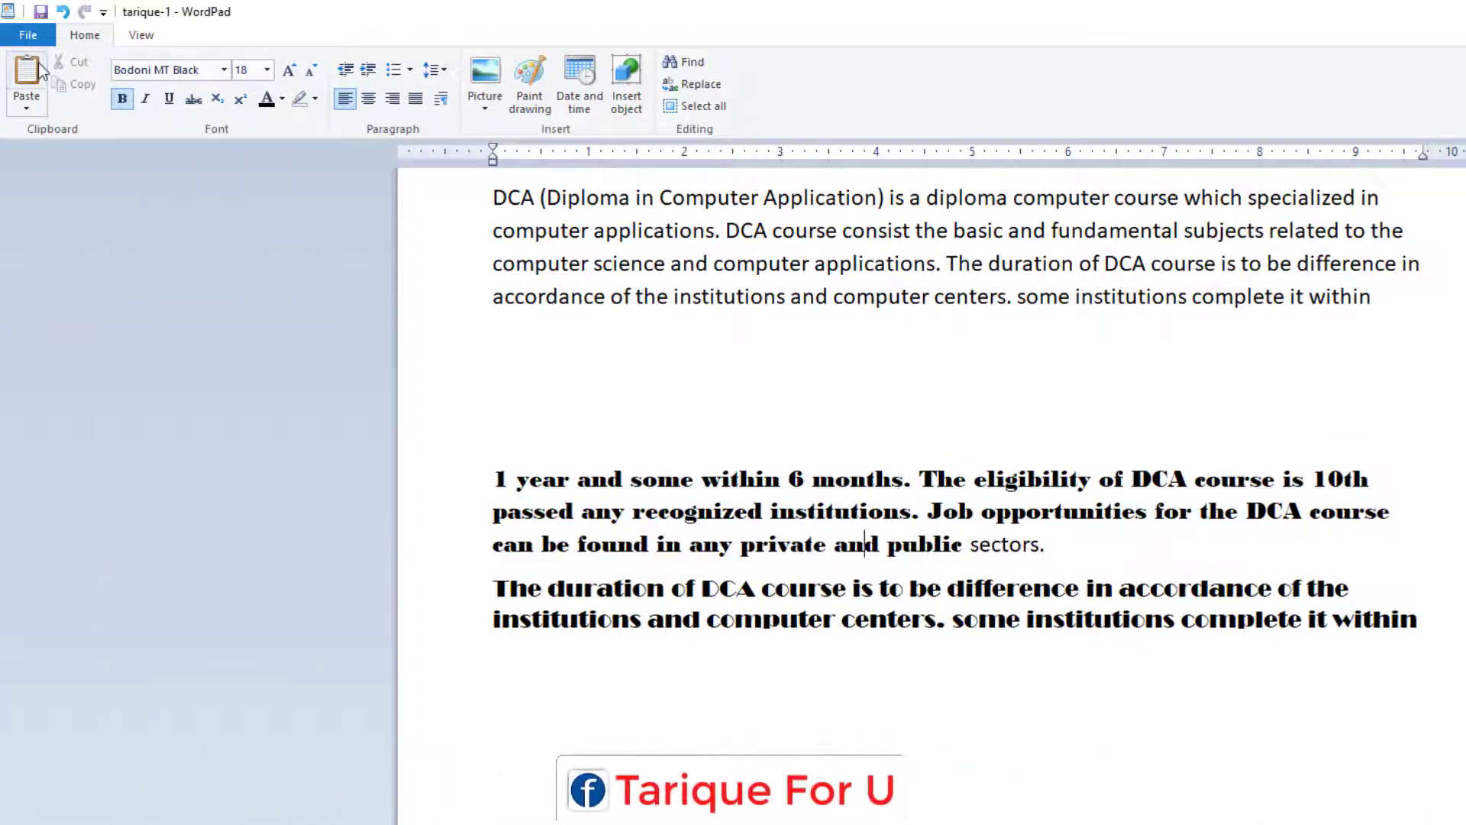
click(225, 68)
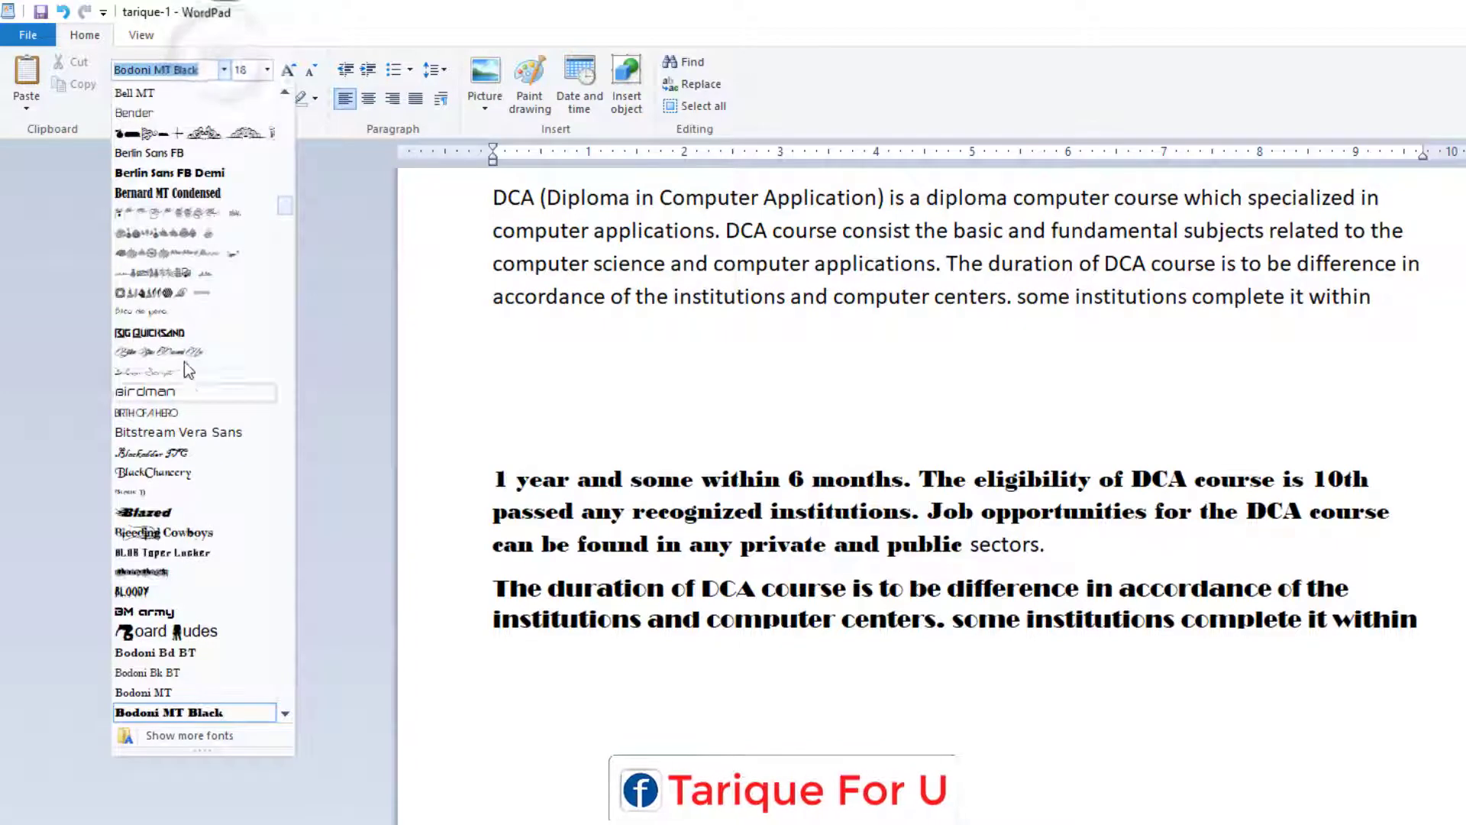
click(296, 340)
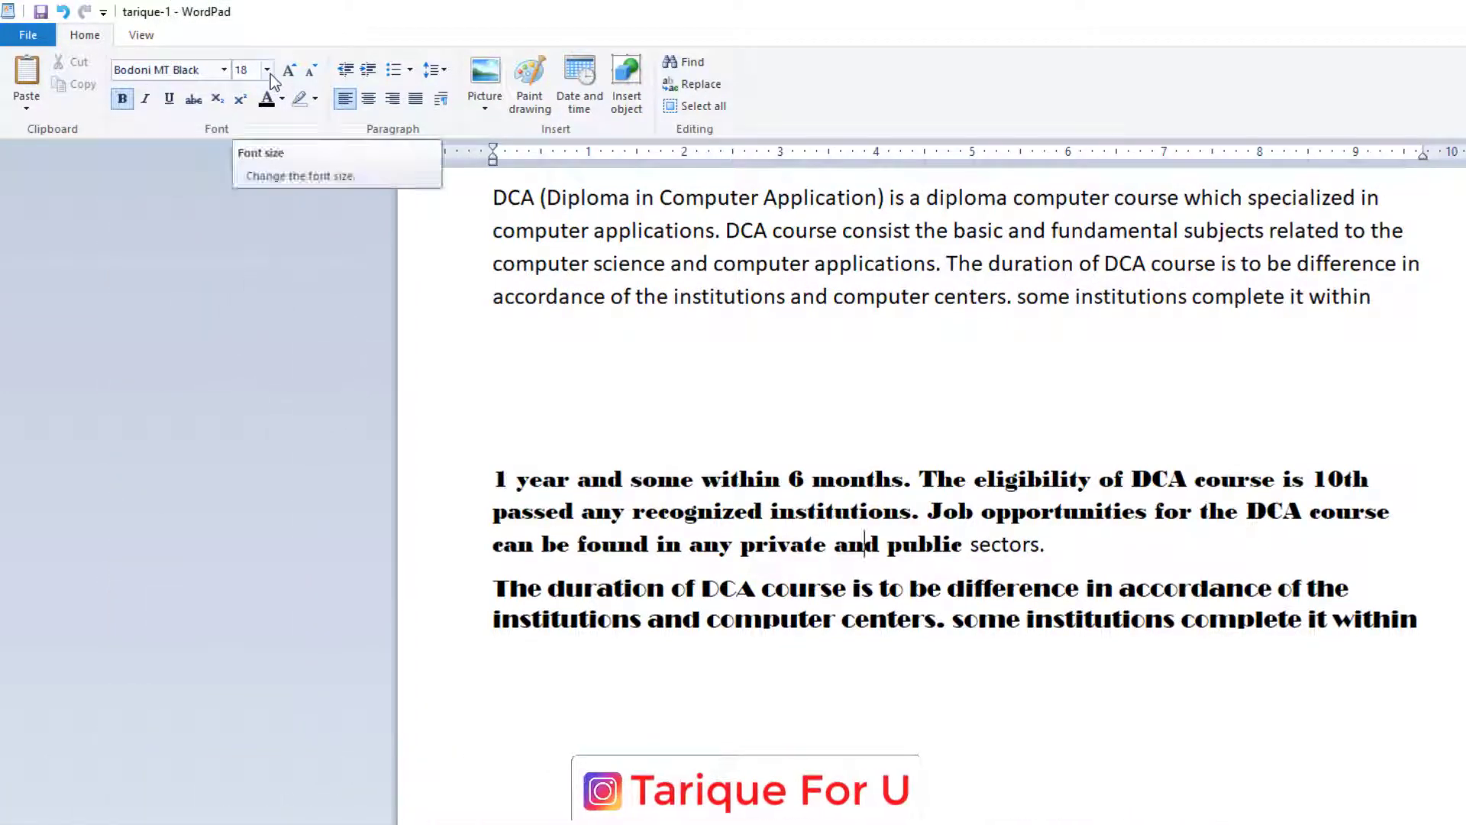
click(634, 296)
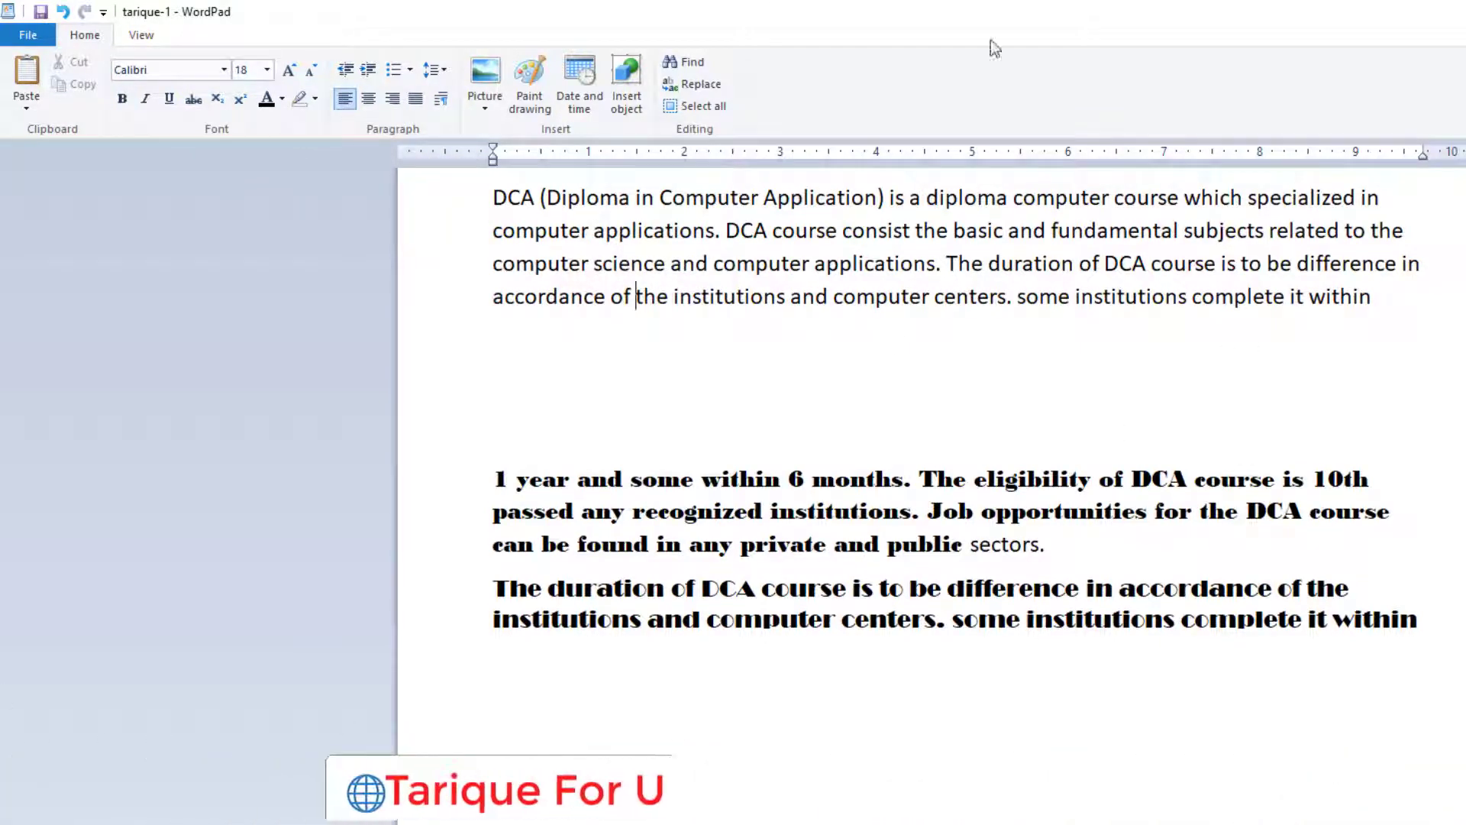
Set the font size of the first paragraph from "computer applications. DCA course" to "complete it within" to 26
drag(1422, 322, 458, 222)
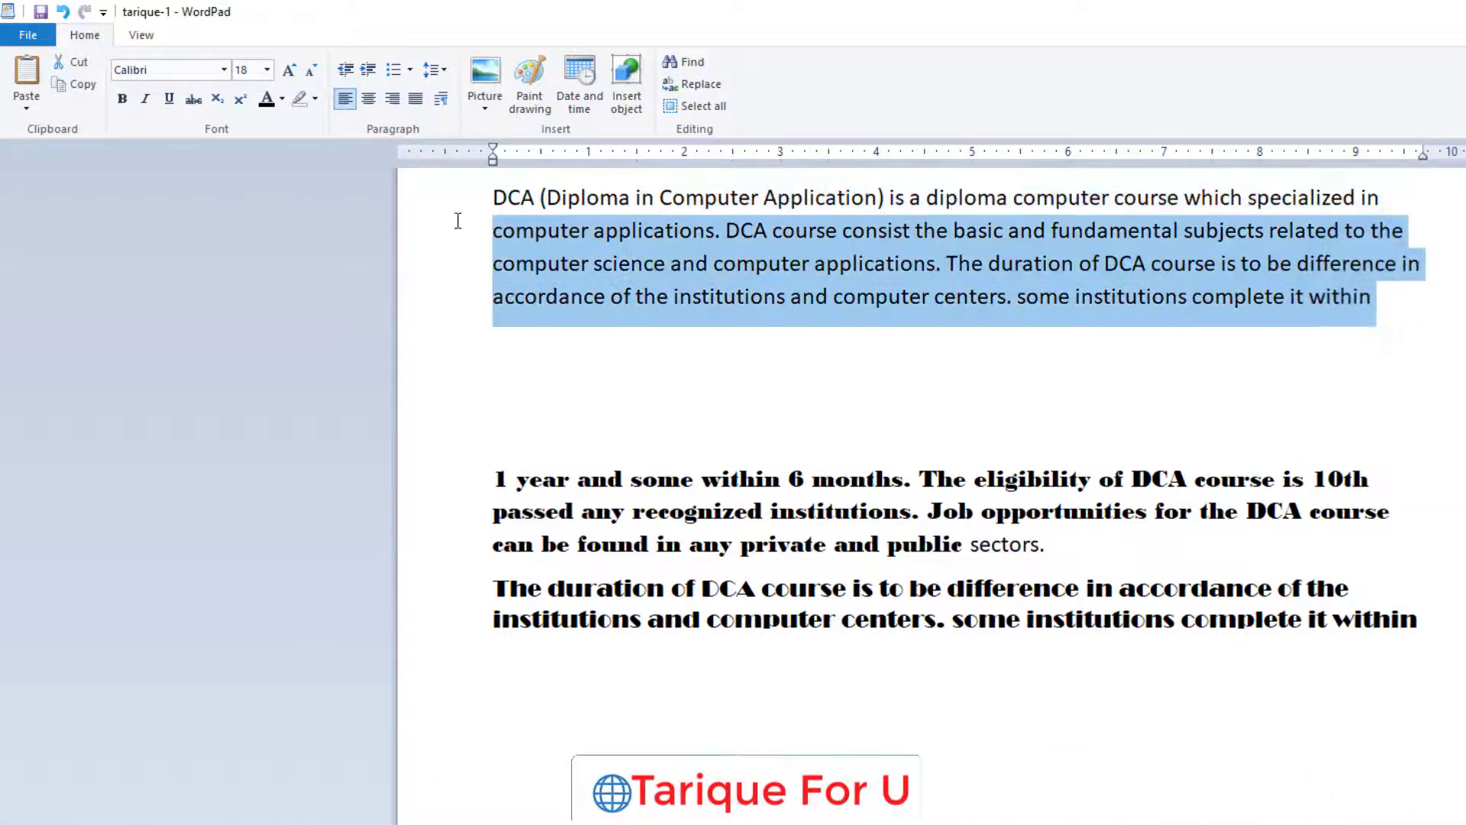
click(266, 70)
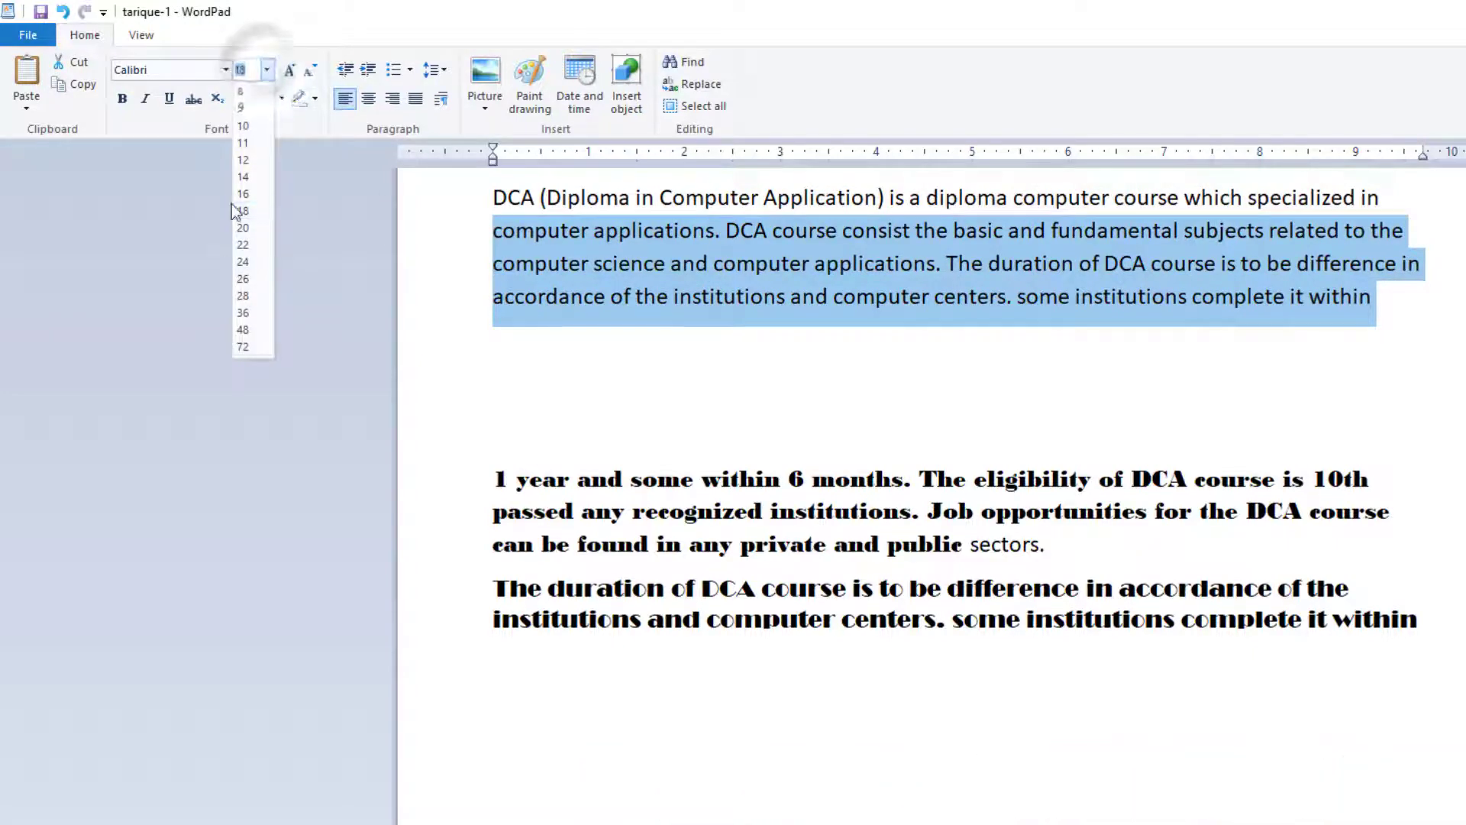
click(247, 279)
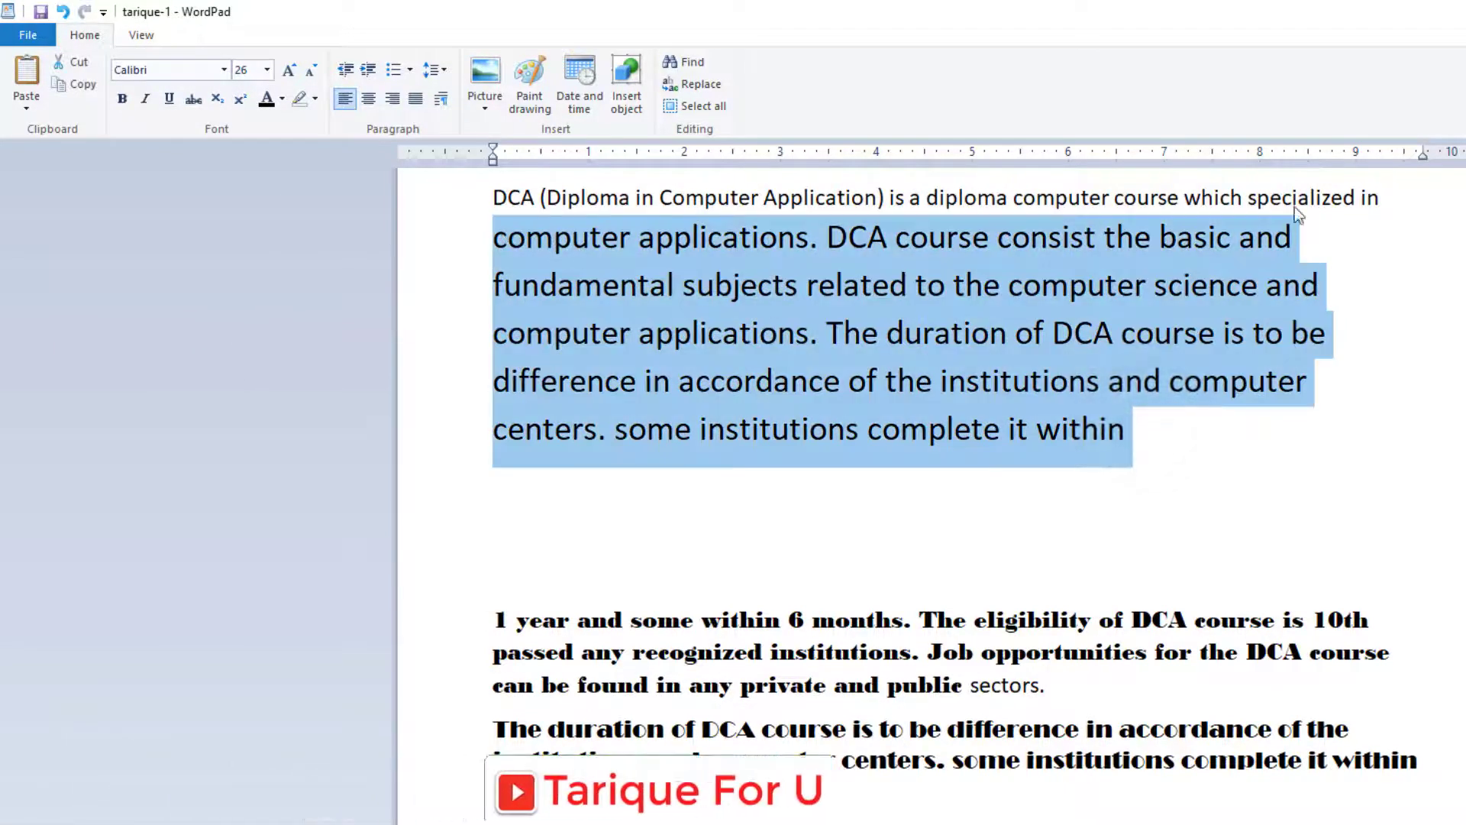
click(584, 285)
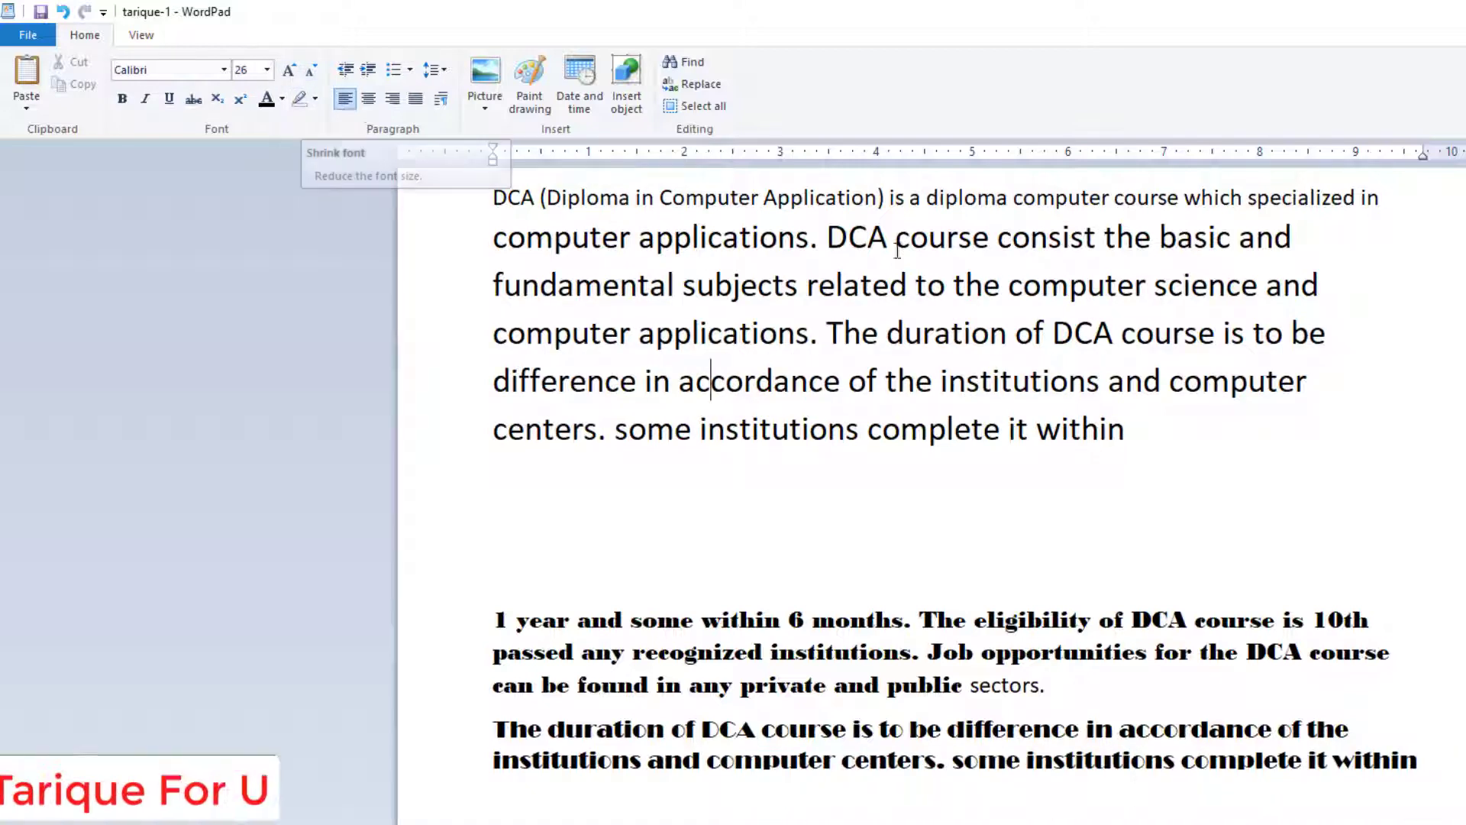
Select the size 26 text in the first paragraph again and enlarge it with Grow font to size 72
triple_click(1145, 423)
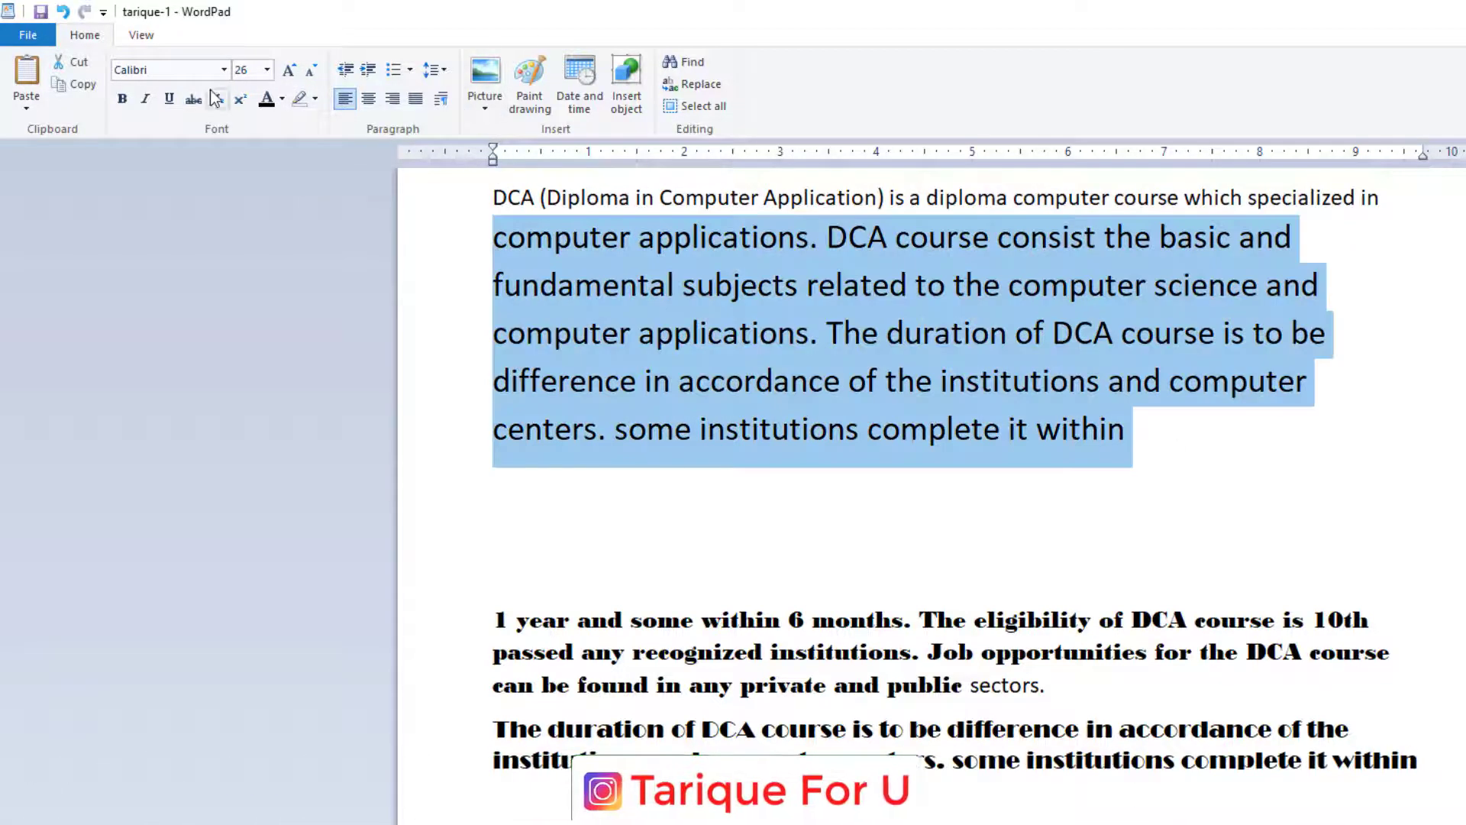
click(268, 70)
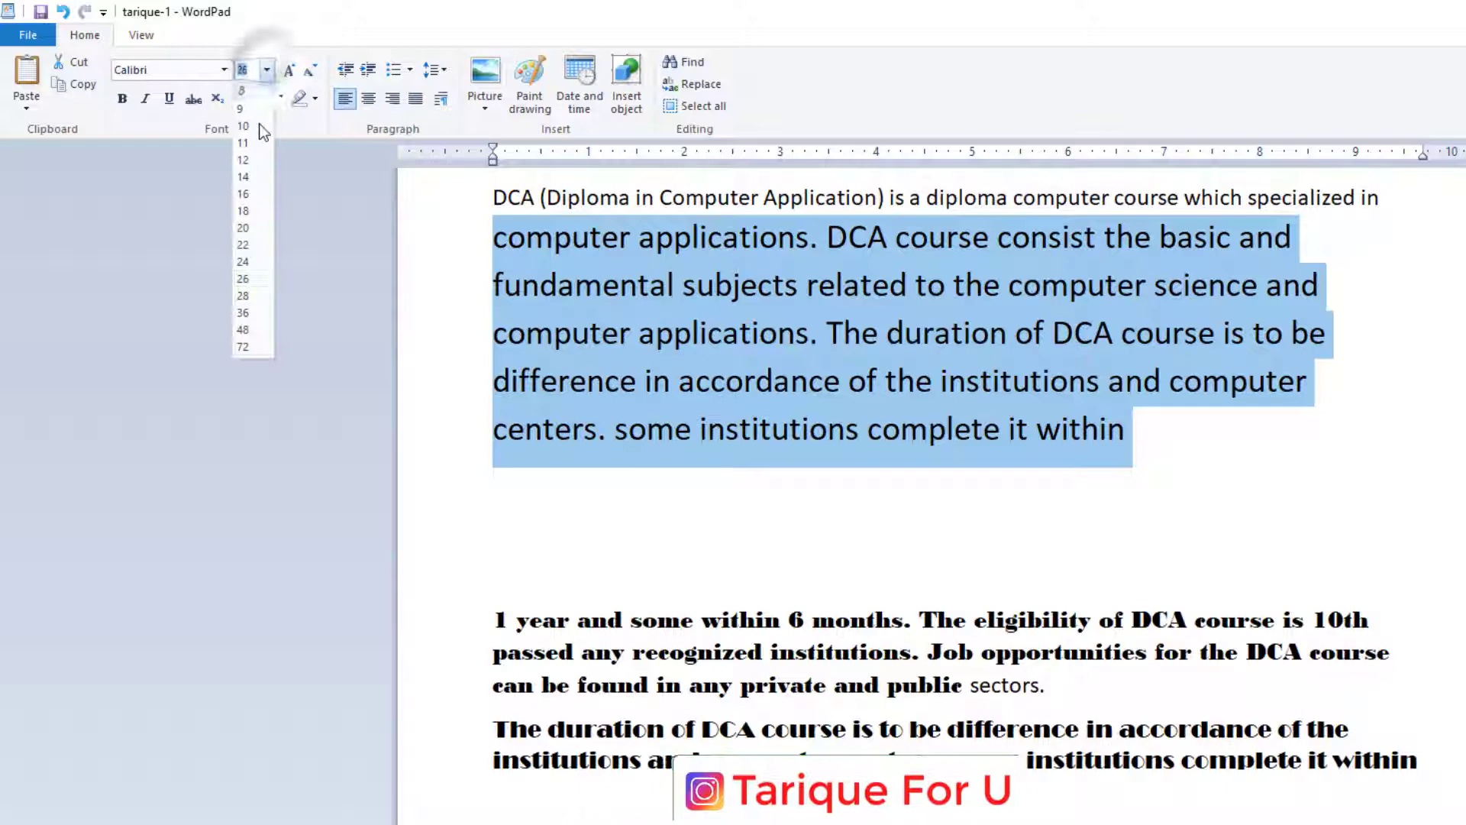
click(268, 69)
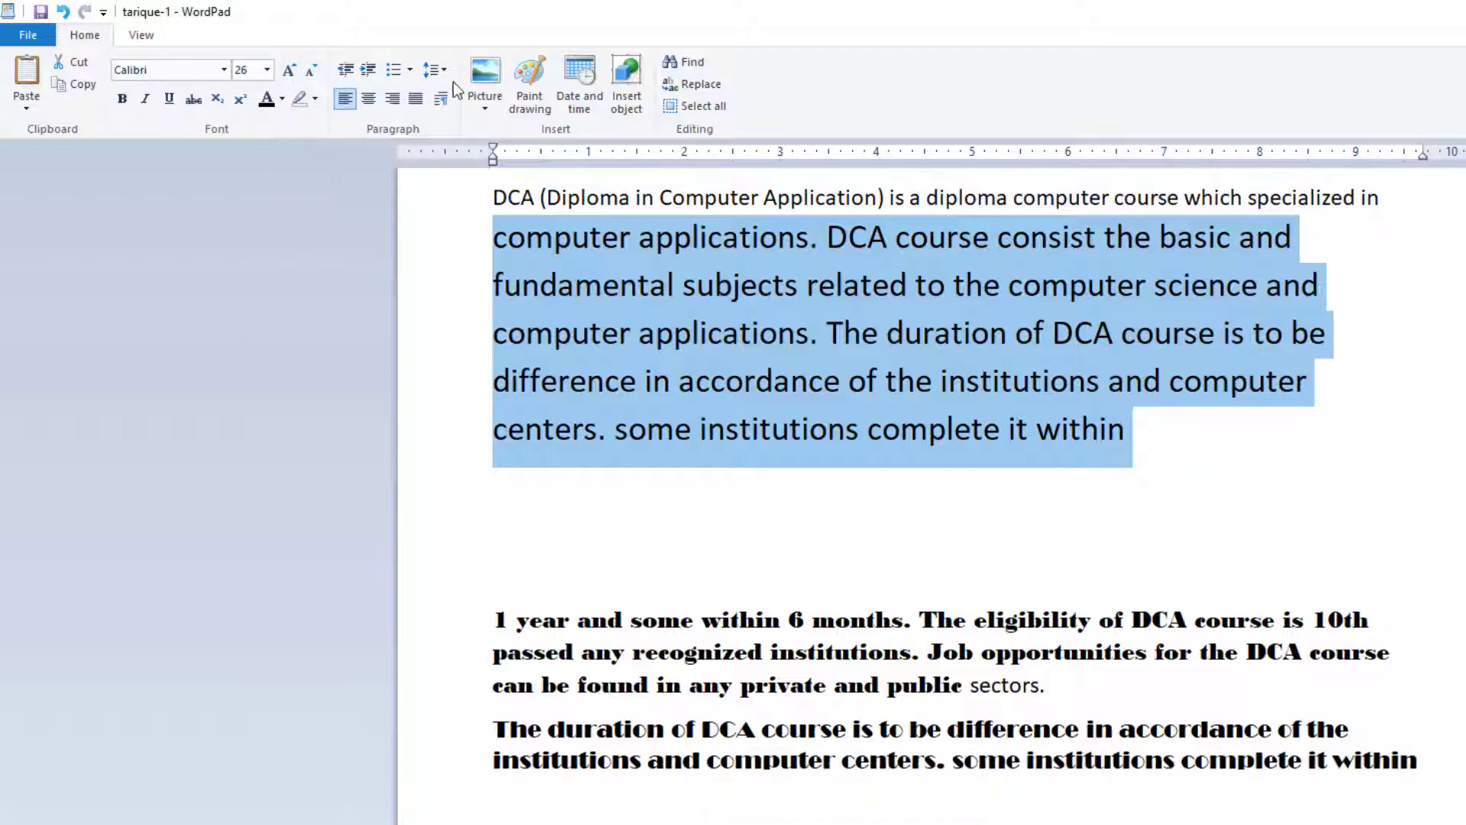
click(289, 73)
click(290, 73)
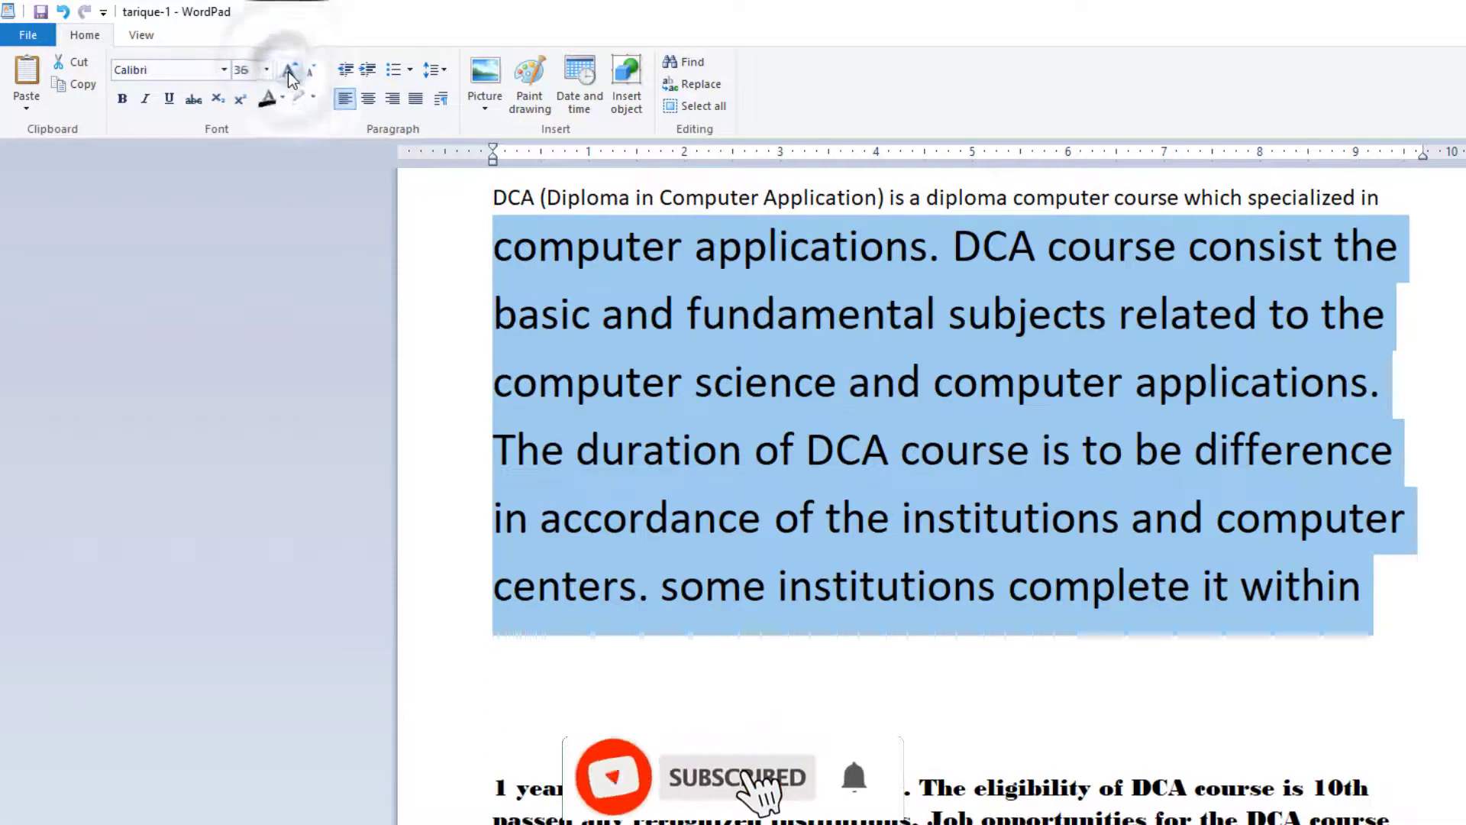
click(290, 72)
click(290, 73)
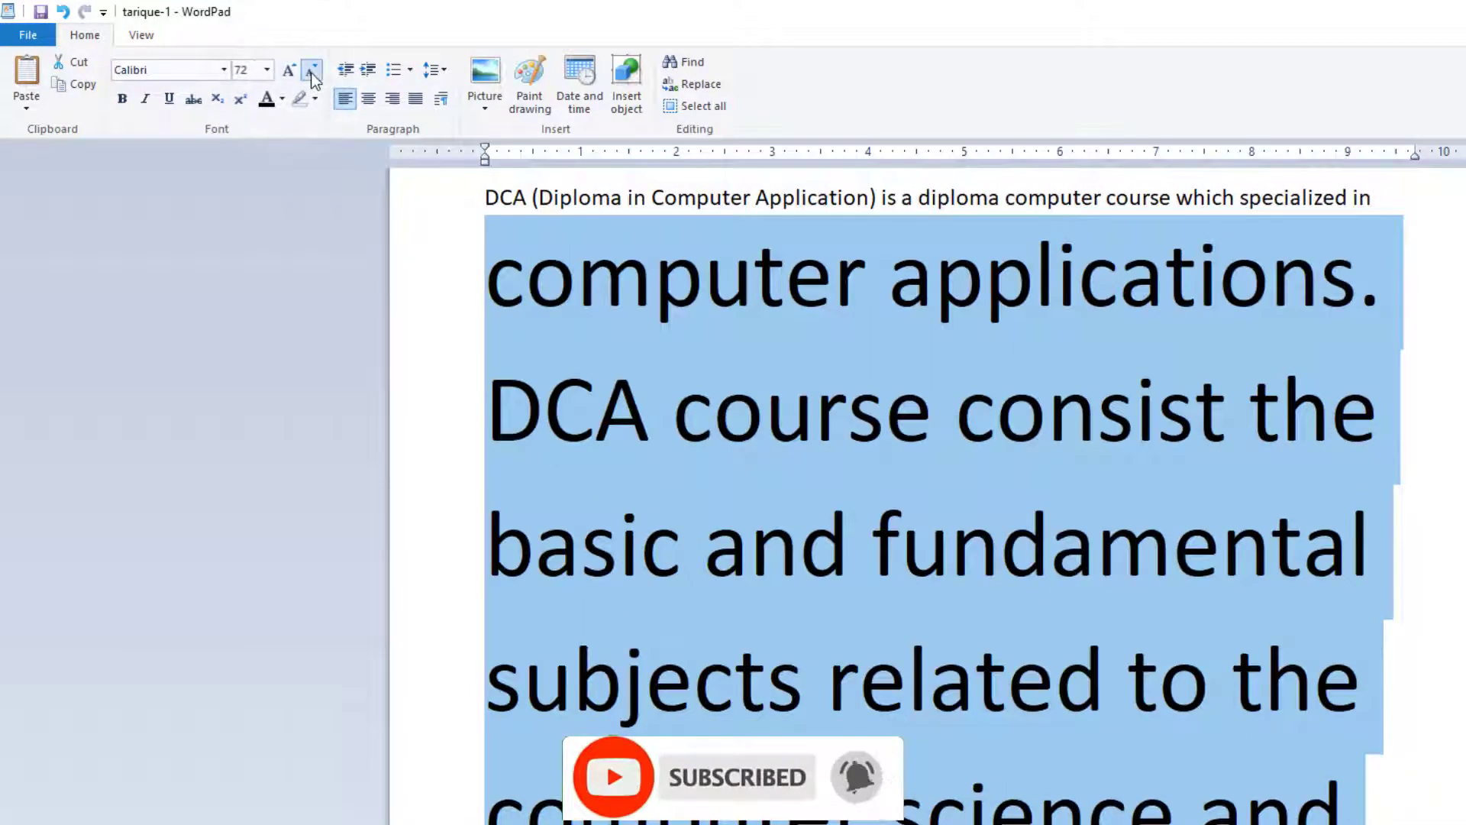
Reduce the selected first-paragraph text with Shrink font to size 24 and deselect it
click(311, 72)
click(311, 72)
click(311, 73)
click(311, 72)
click(312, 72)
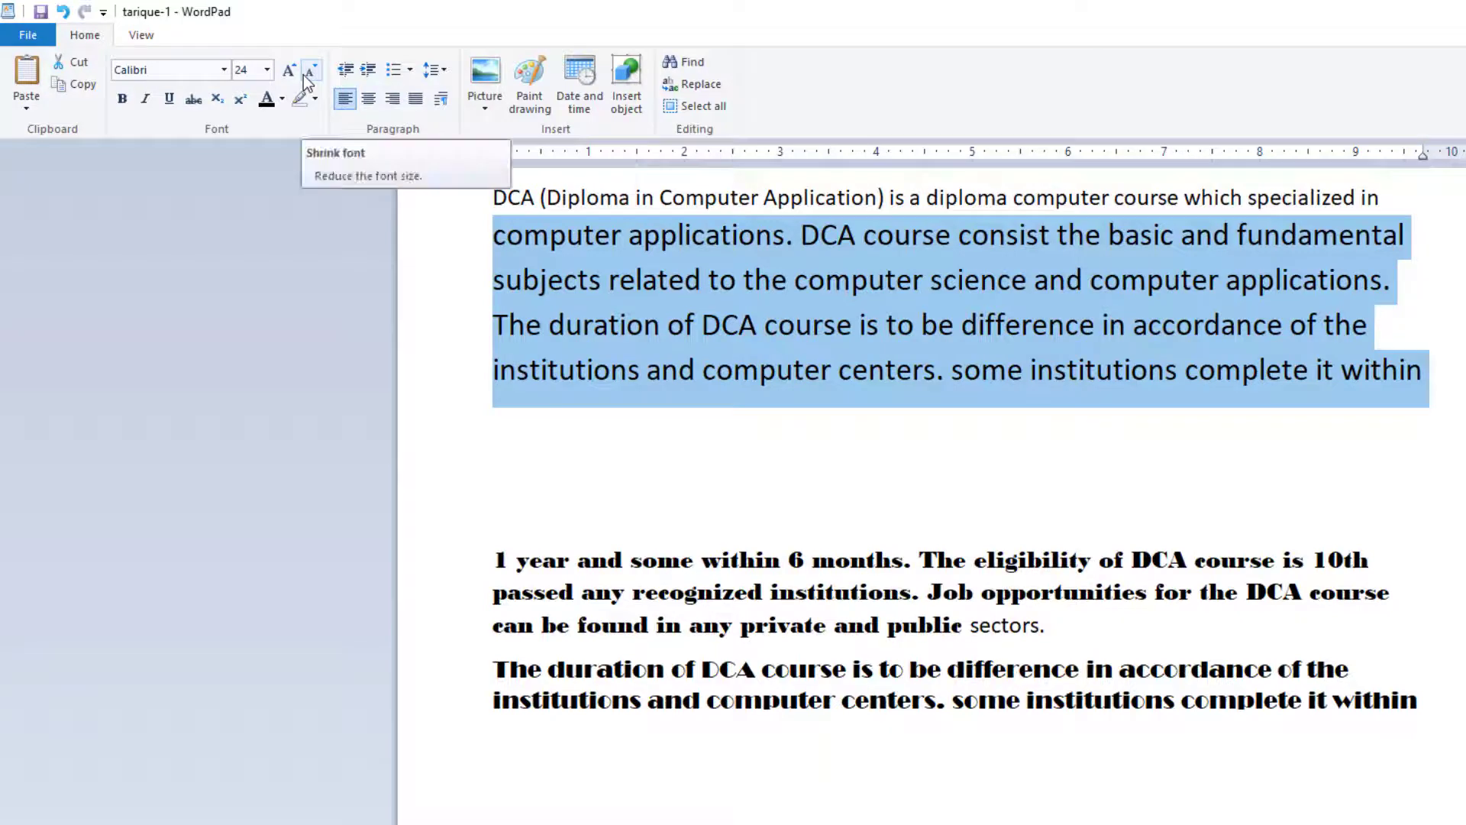
click(602, 280)
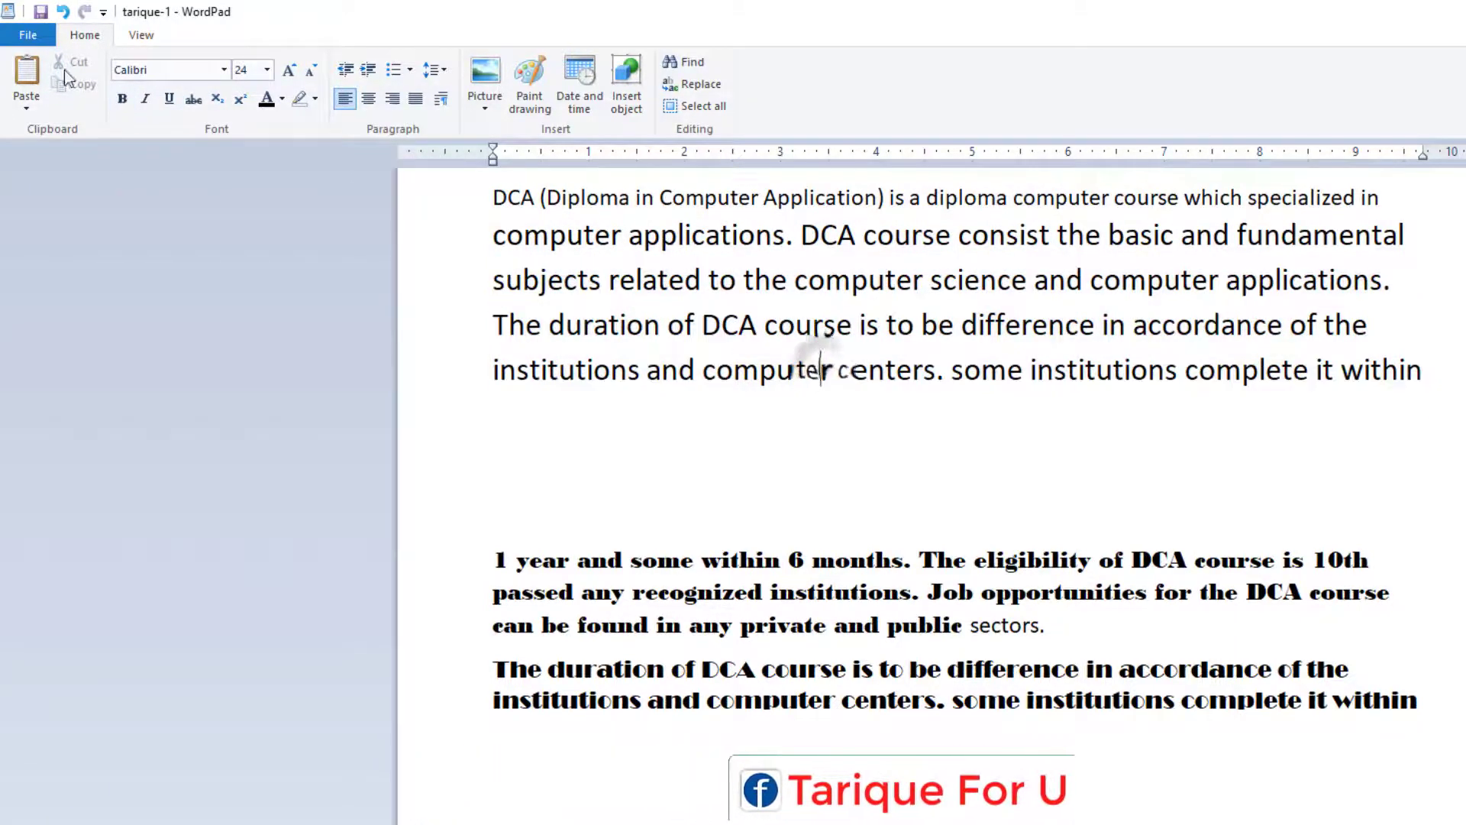
Make the first paragraph's text from "subjects related to the computer science" to "complete it within" bold
click(822, 370)
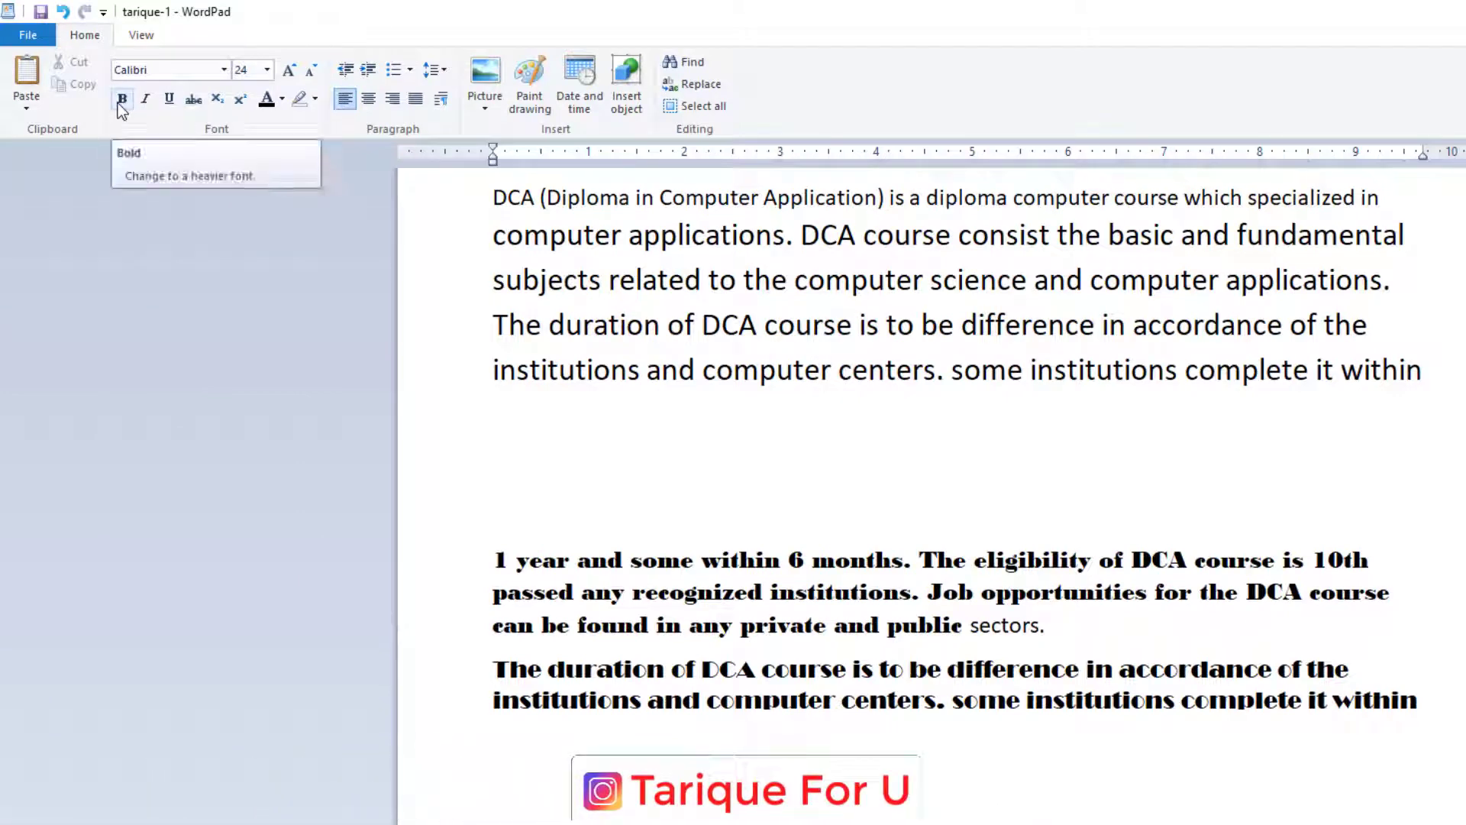
drag(1417, 371, 535, 272)
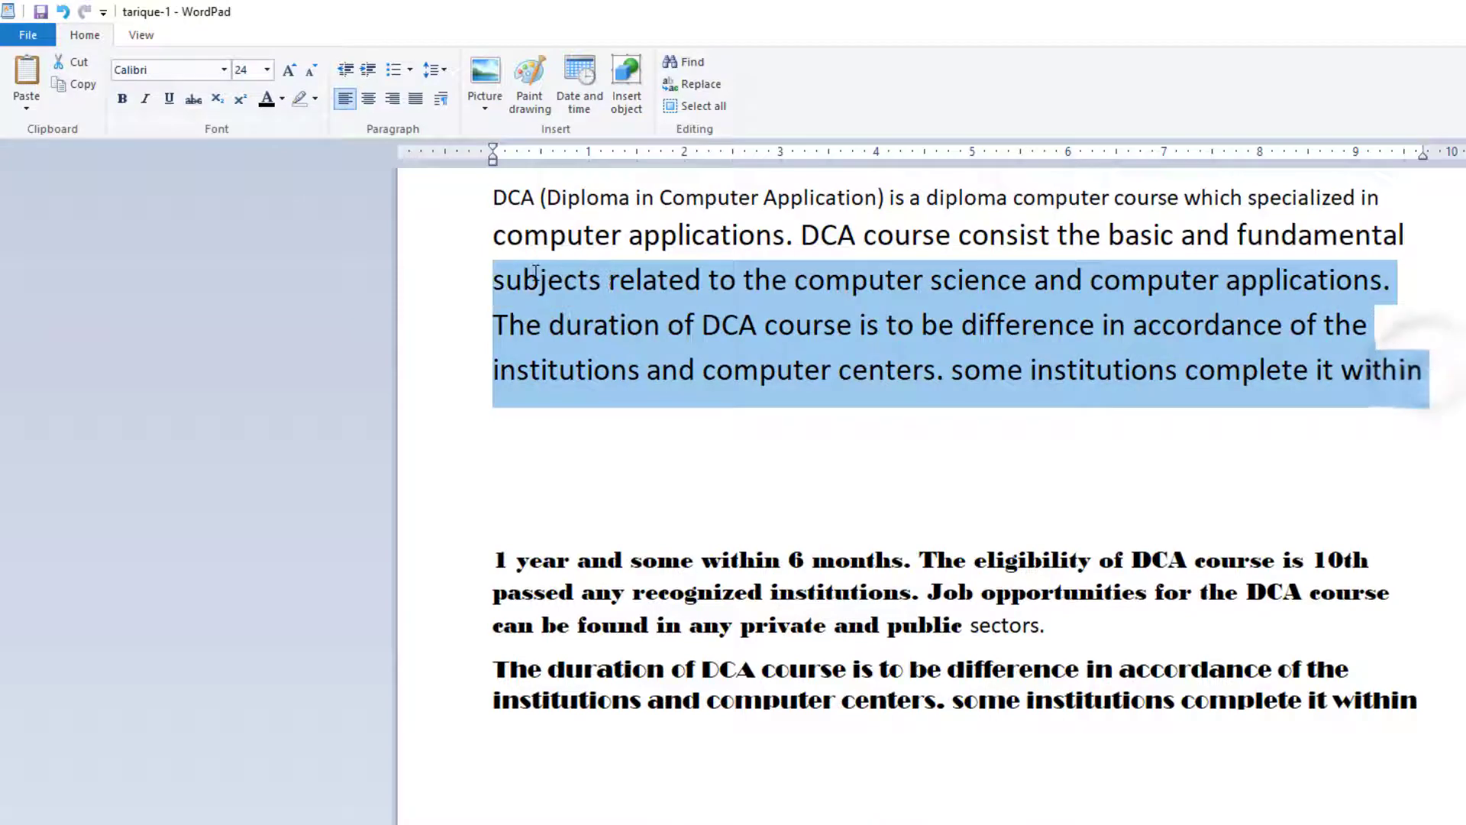
click(122, 99)
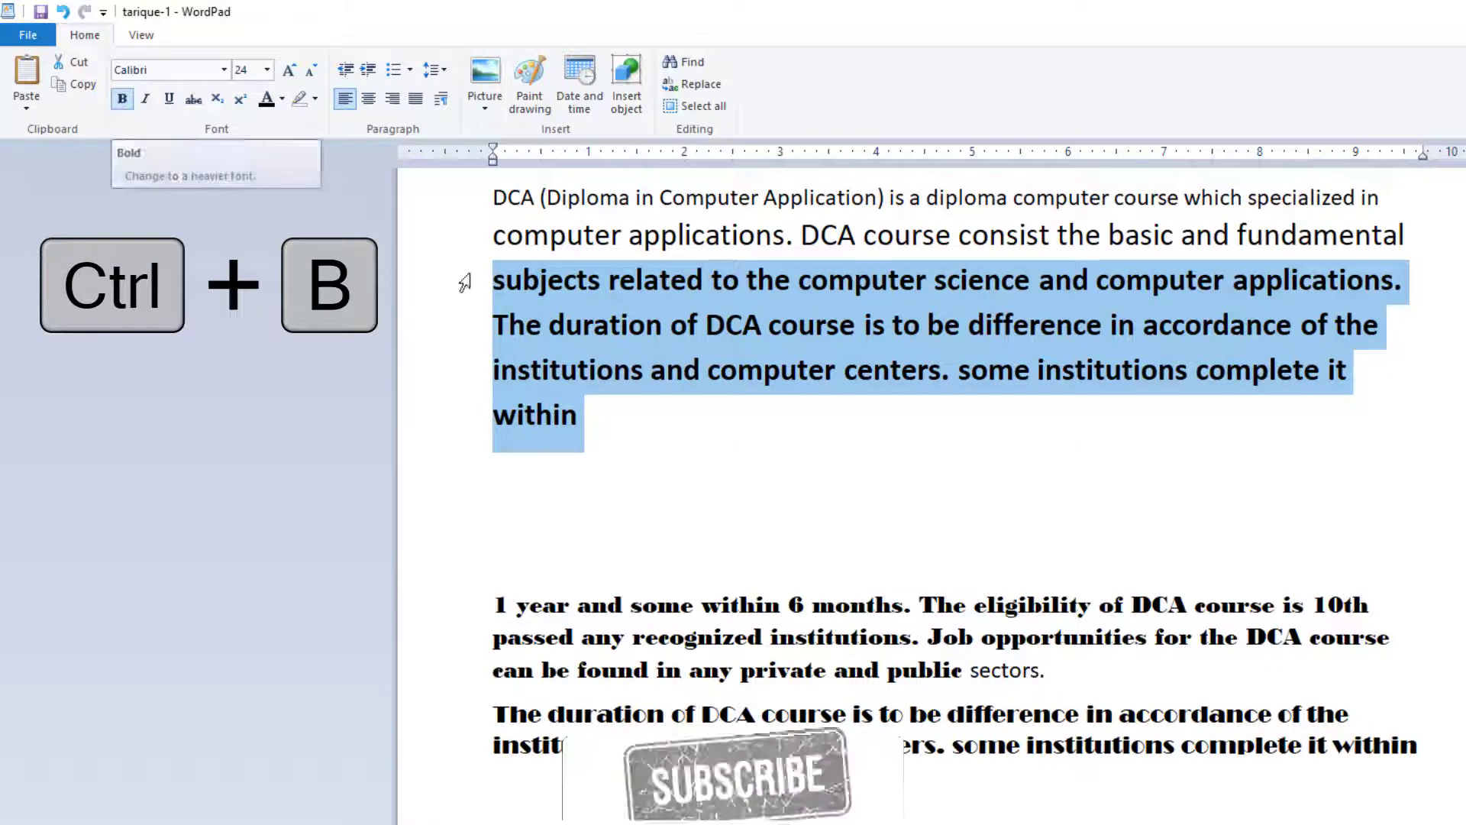
click(595, 426)
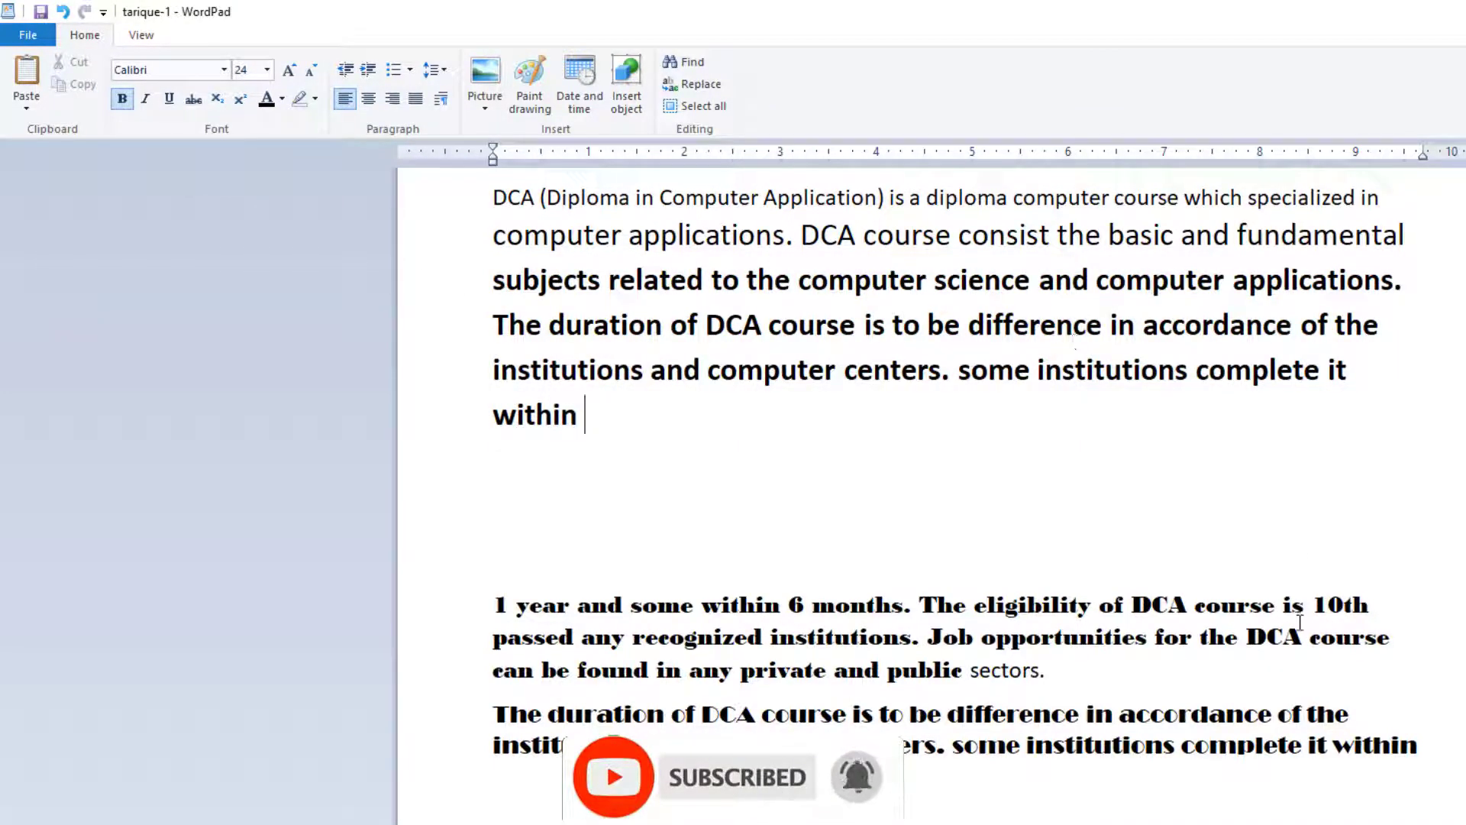
Make the first paragraph's opening line, from "DCA (Diploma in Computer Application)" to "specialized in", bold
drag(1382, 199, 510, 188)
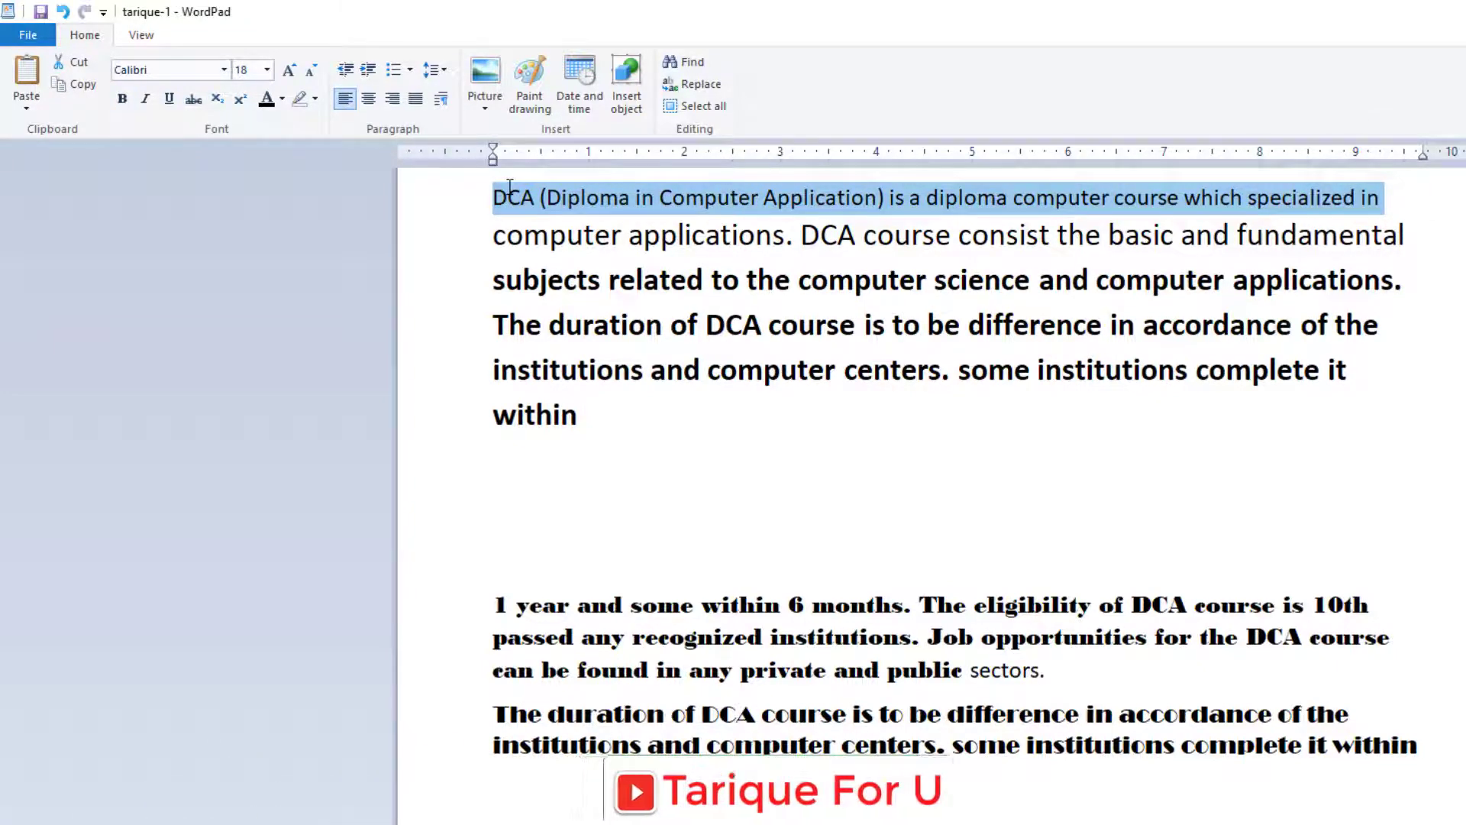
key(ctrl+b)
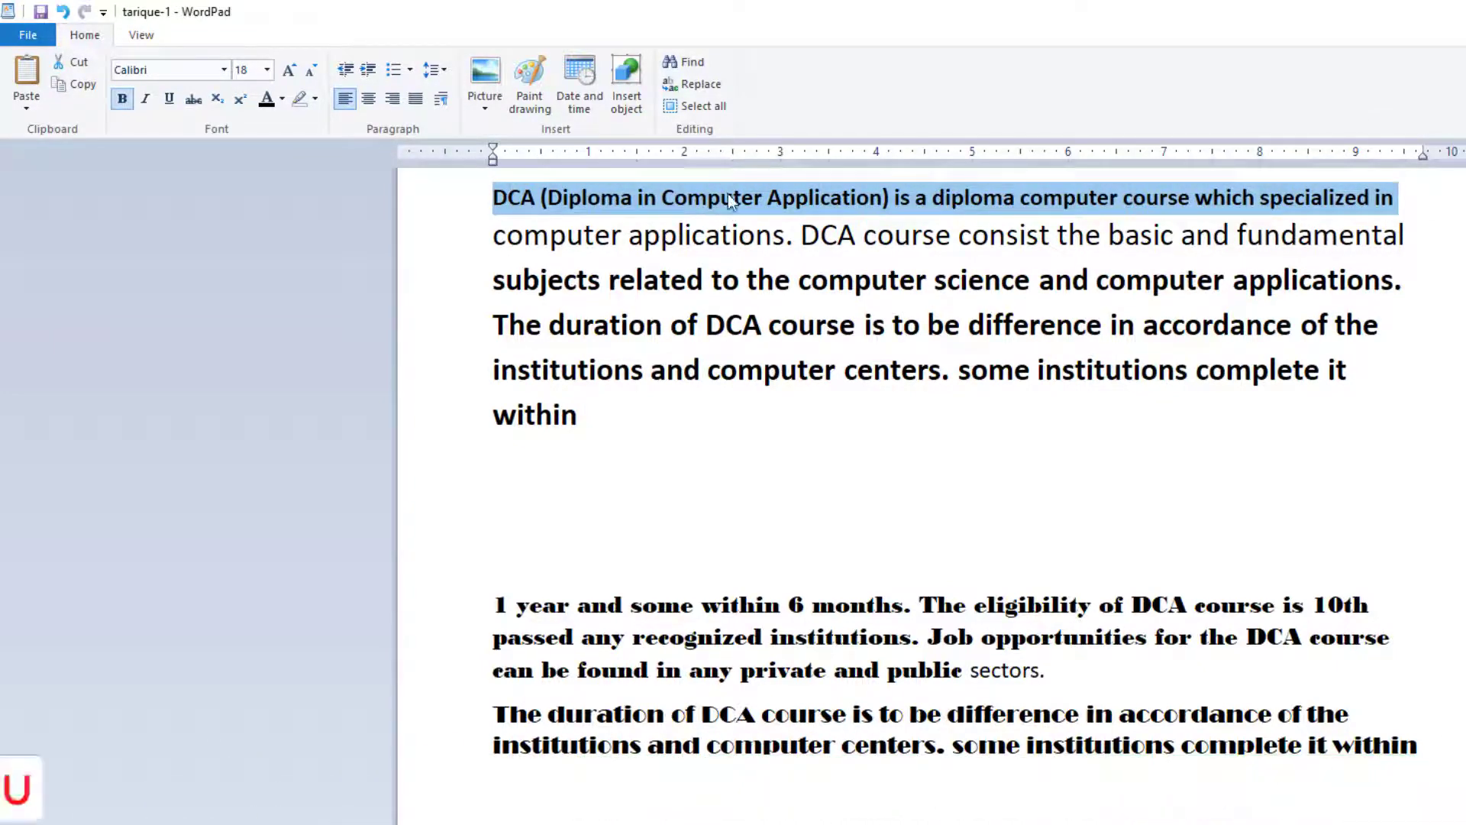
click(710, 260)
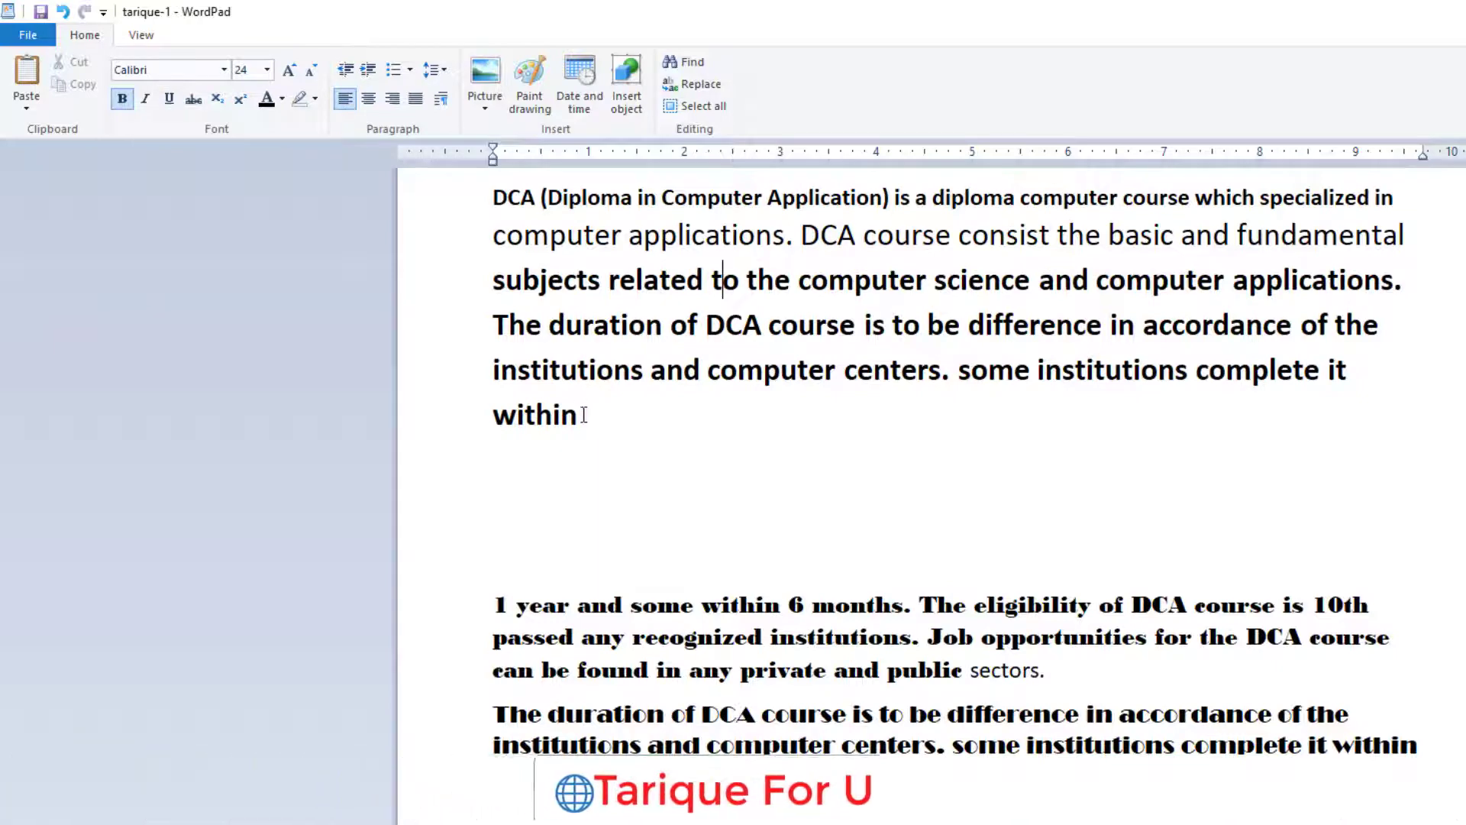
Italicise the first paragraph's text from "fundamental" to "within" and deselect it
double_click(552, 409)
drag(553, 408, 488, 294)
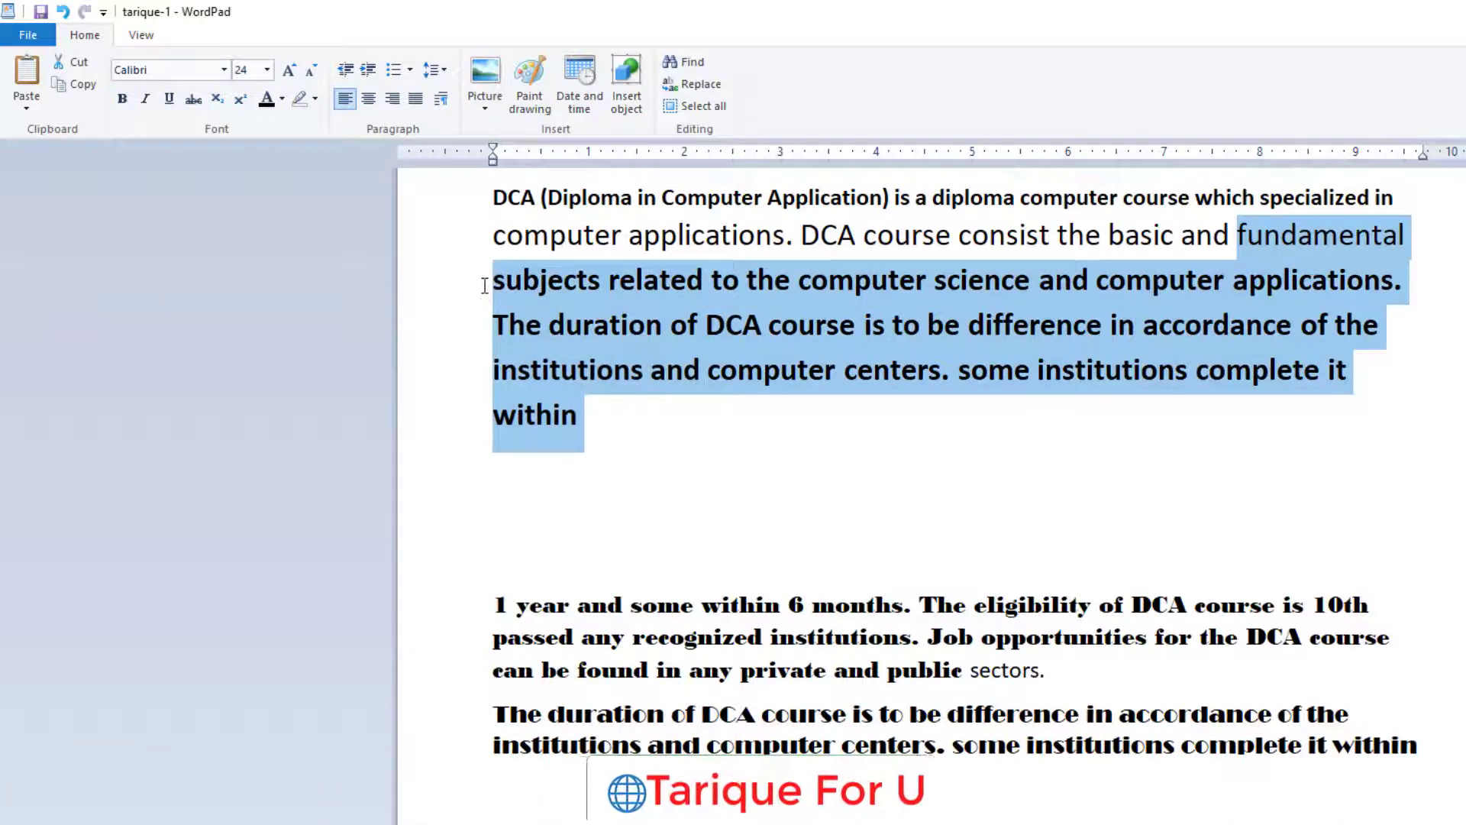
click(144, 98)
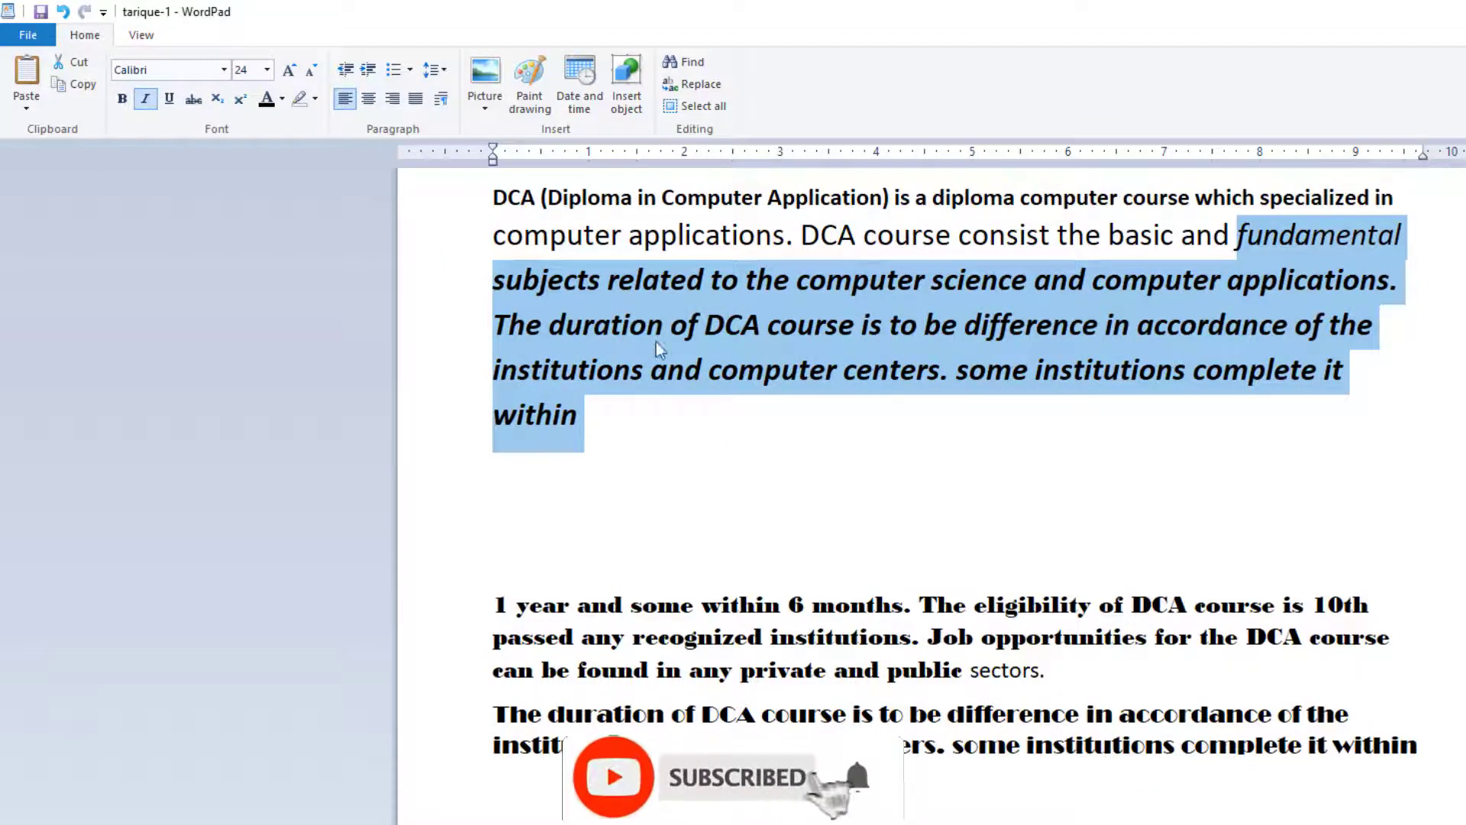
click(584, 445)
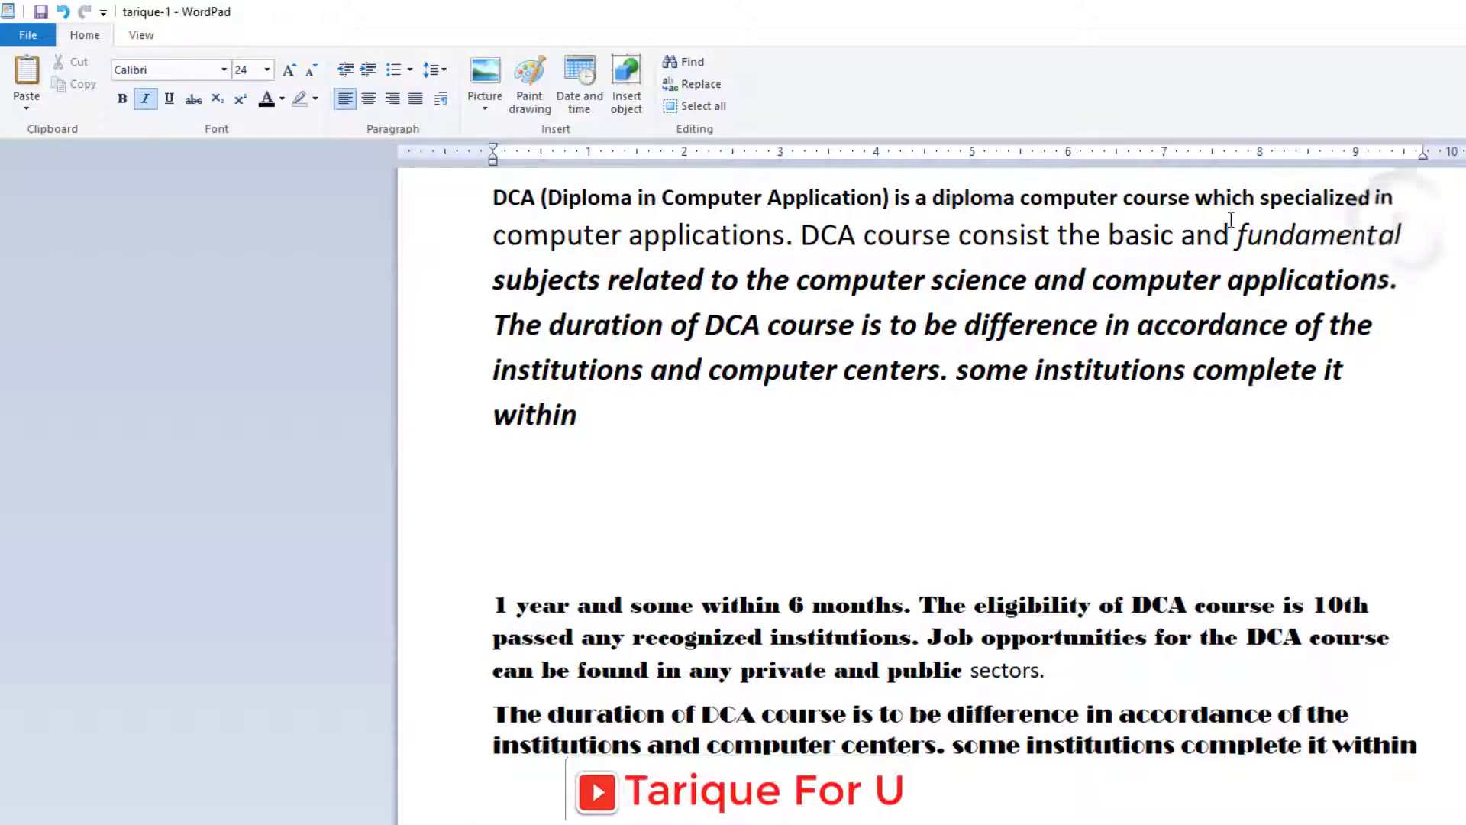
Italicise the second line's text from "computer applications." to "the basic and"
drag(1235, 235, 476, 218)
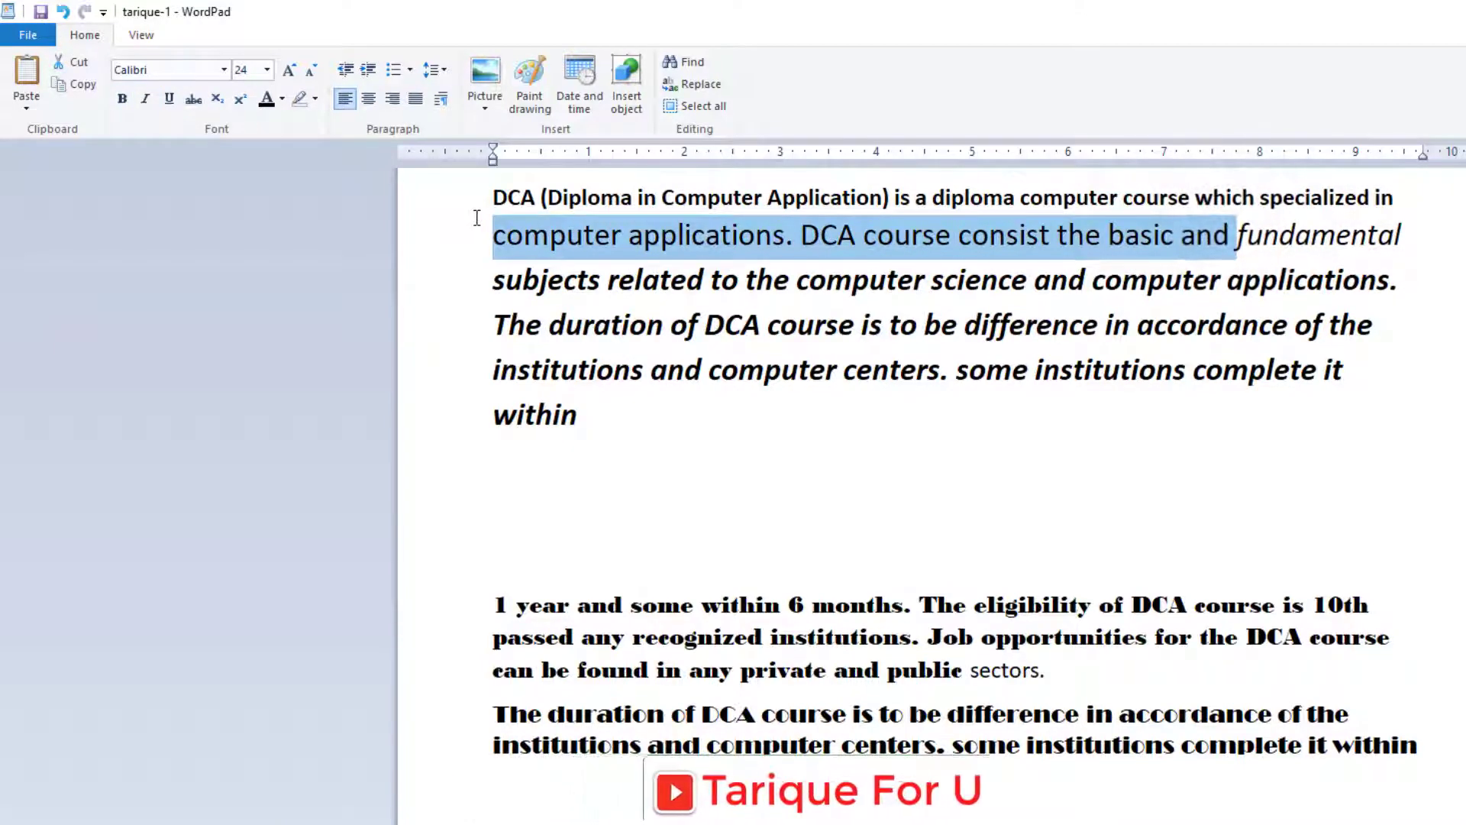
key(ctrl+i)
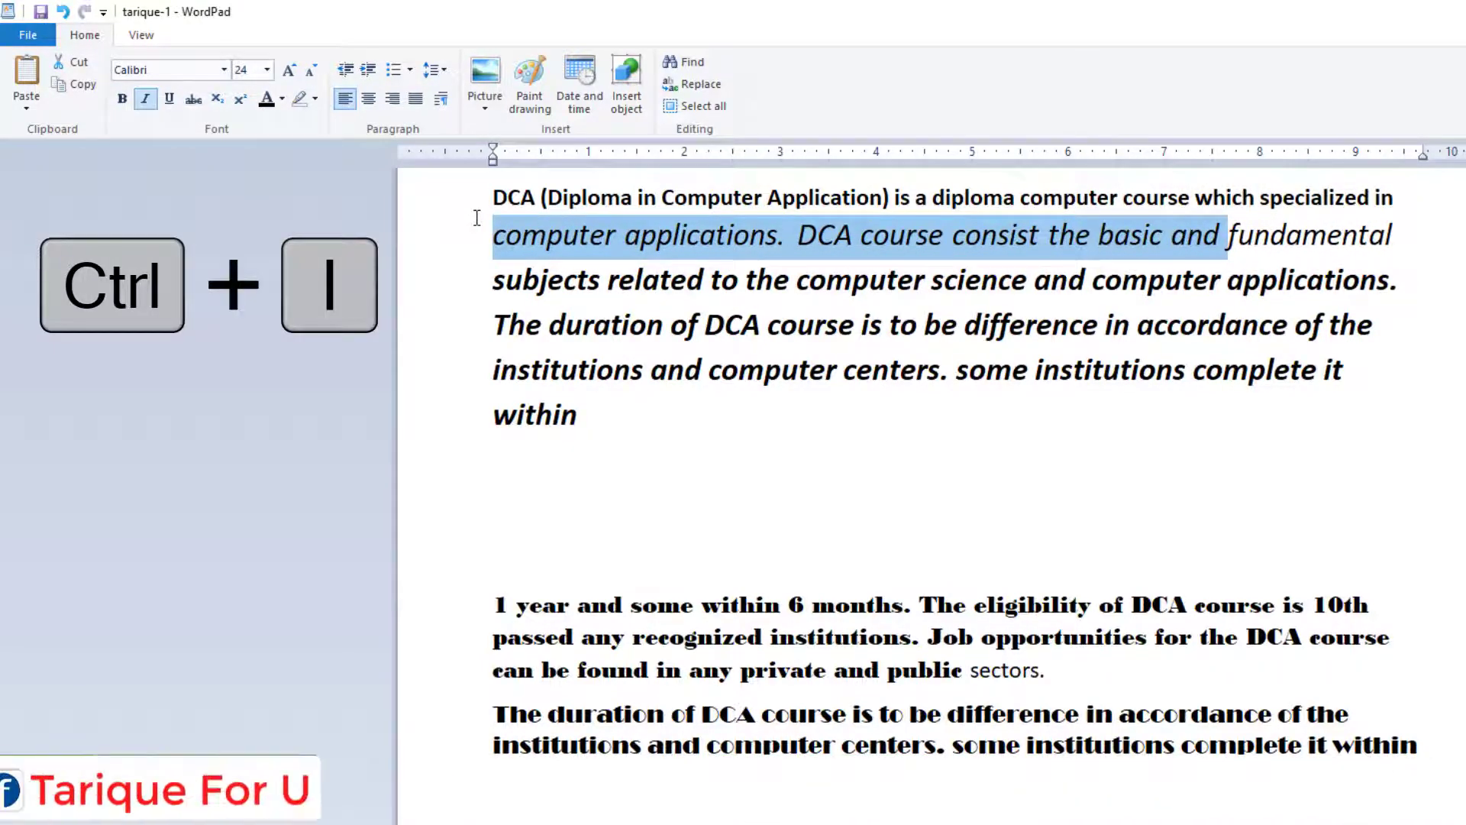
click(904, 236)
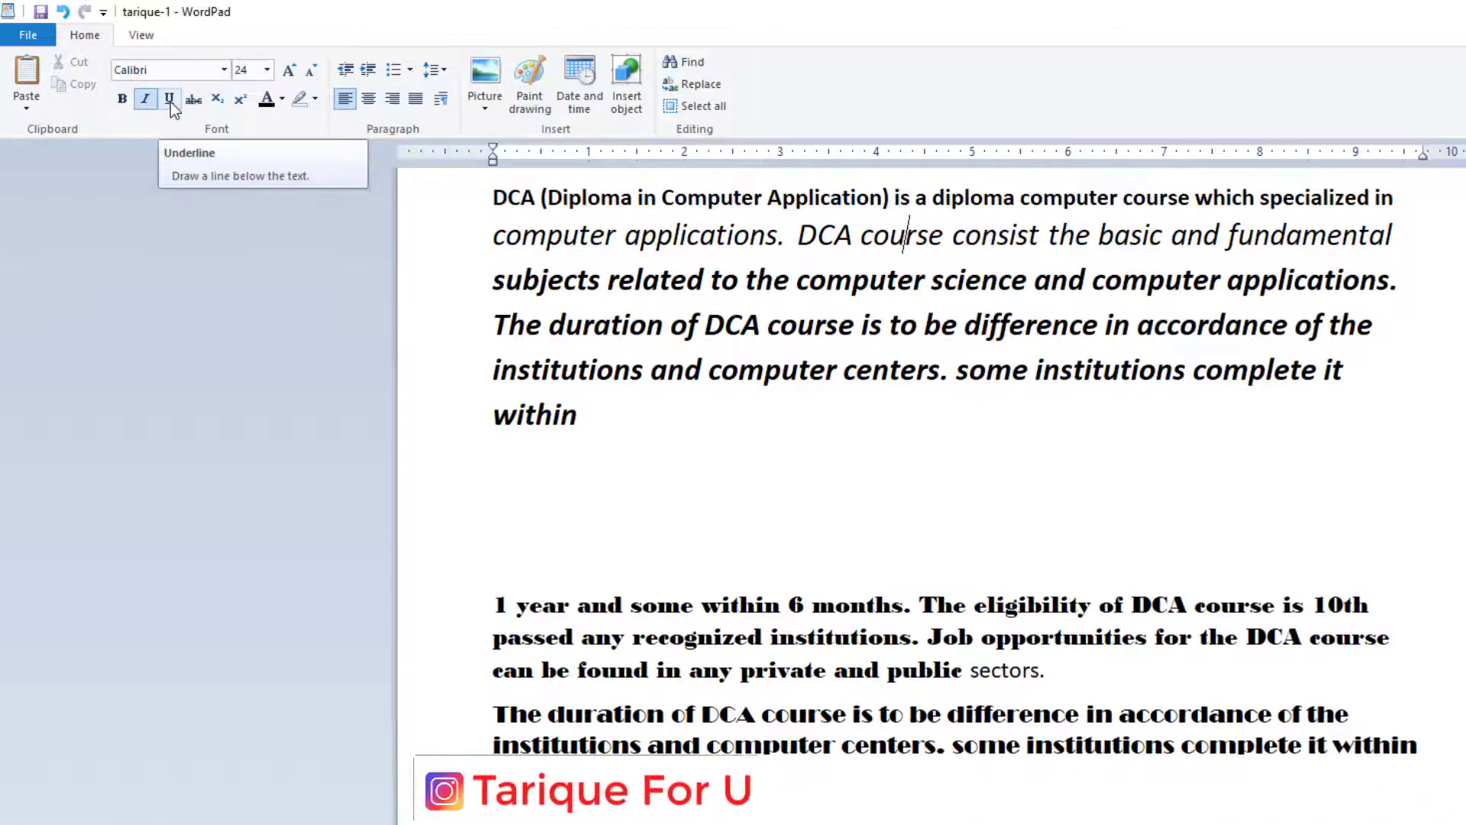
Underline the first paragraph's text from "fundamental" to "within"
key(ctrl+u)
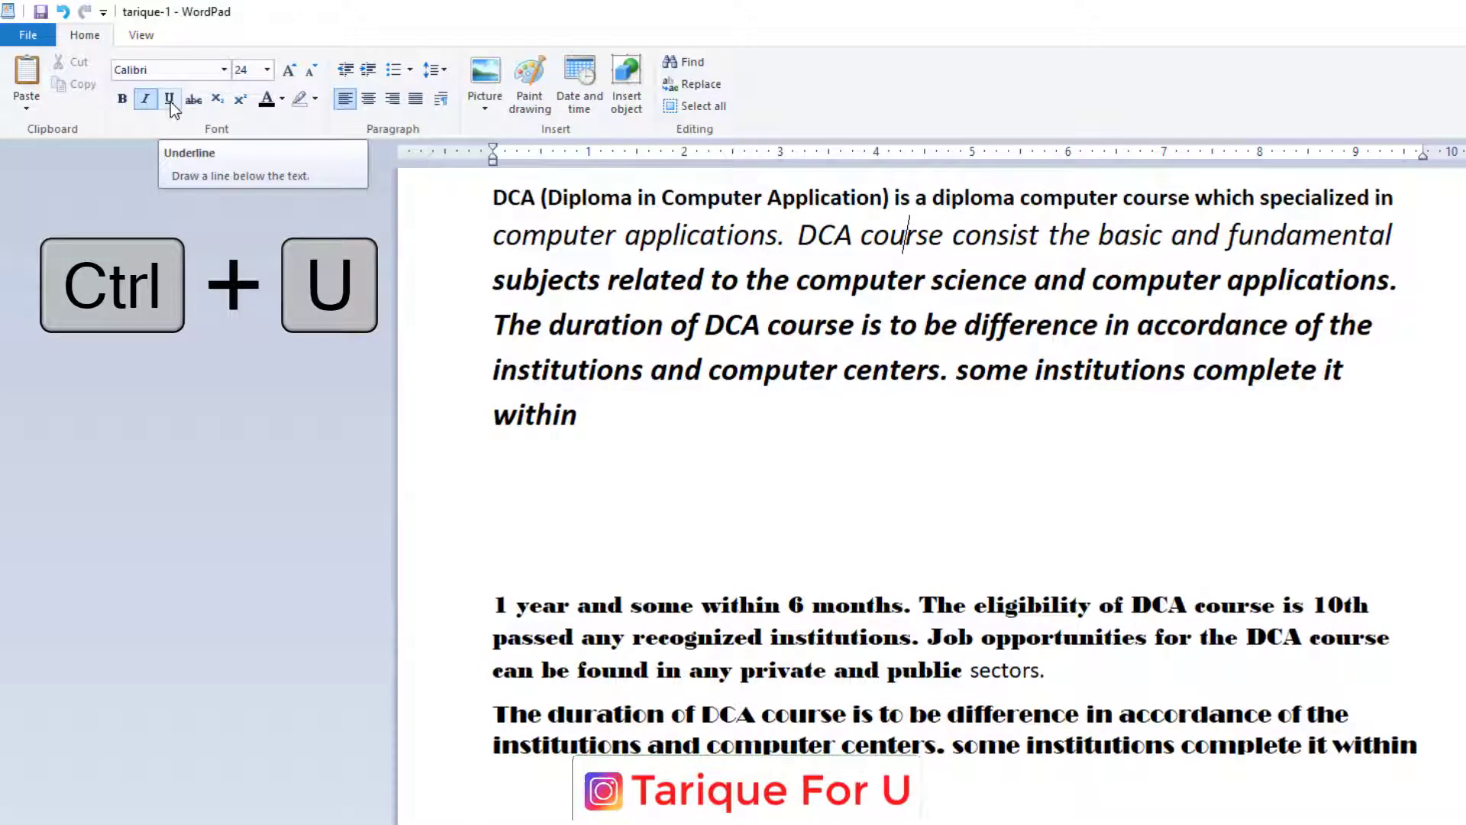
click(586, 416)
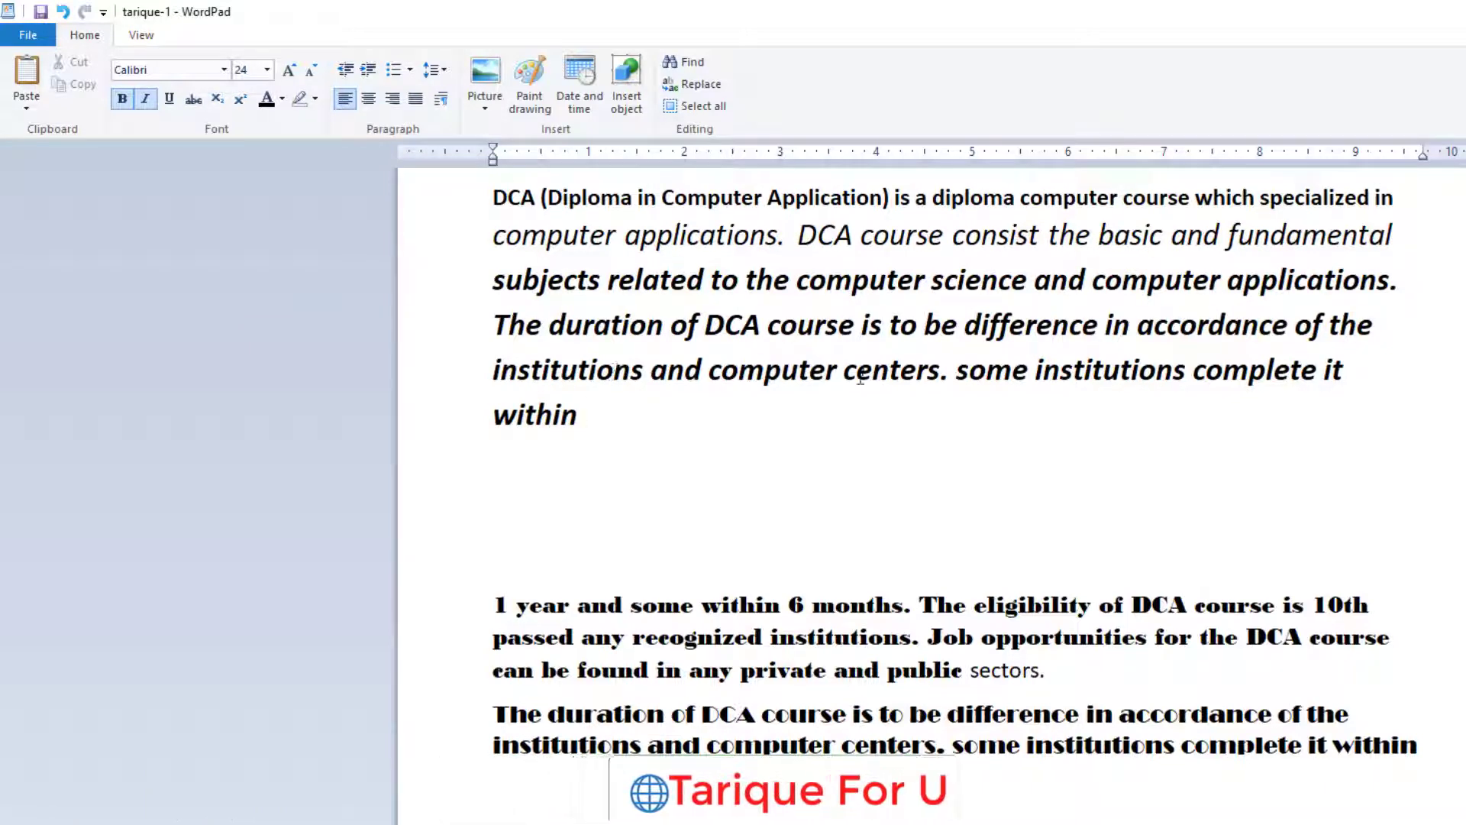
drag(599, 418, 489, 276)
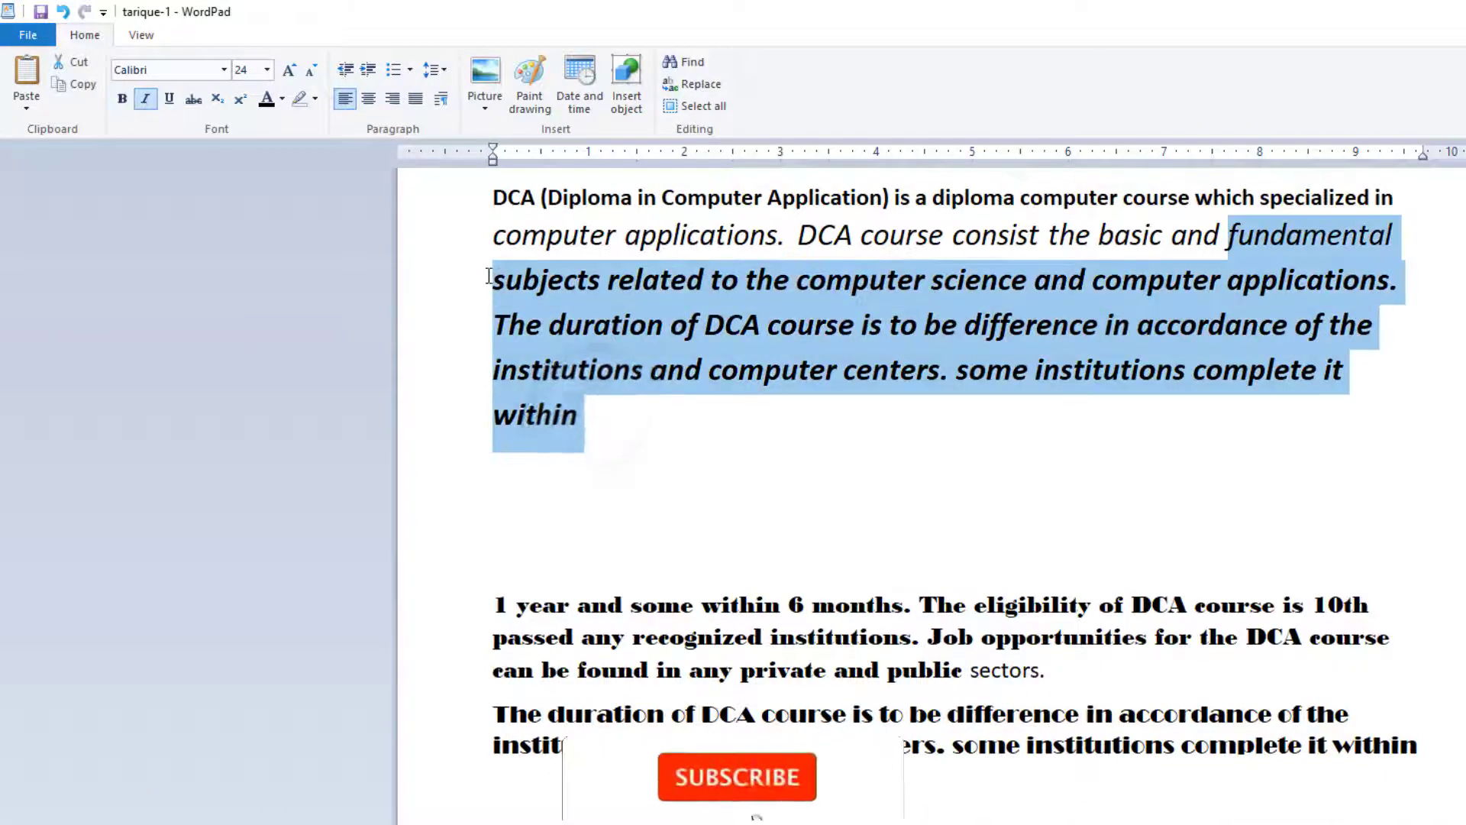
click(170, 98)
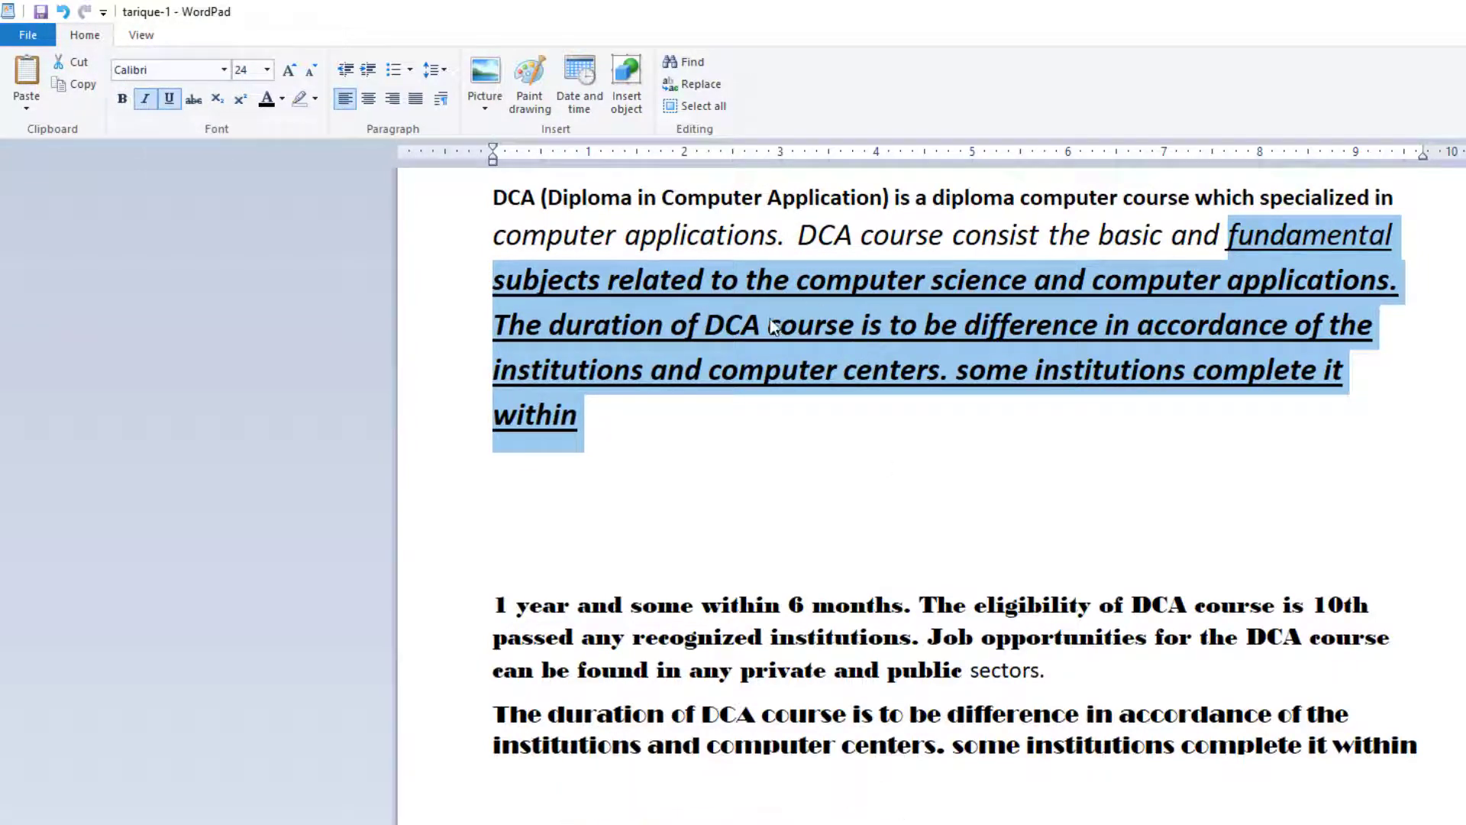
click(911, 357)
Underline the second line's text "computer applications. DCA course consist the basic"
drag(1164, 233, 511, 222)
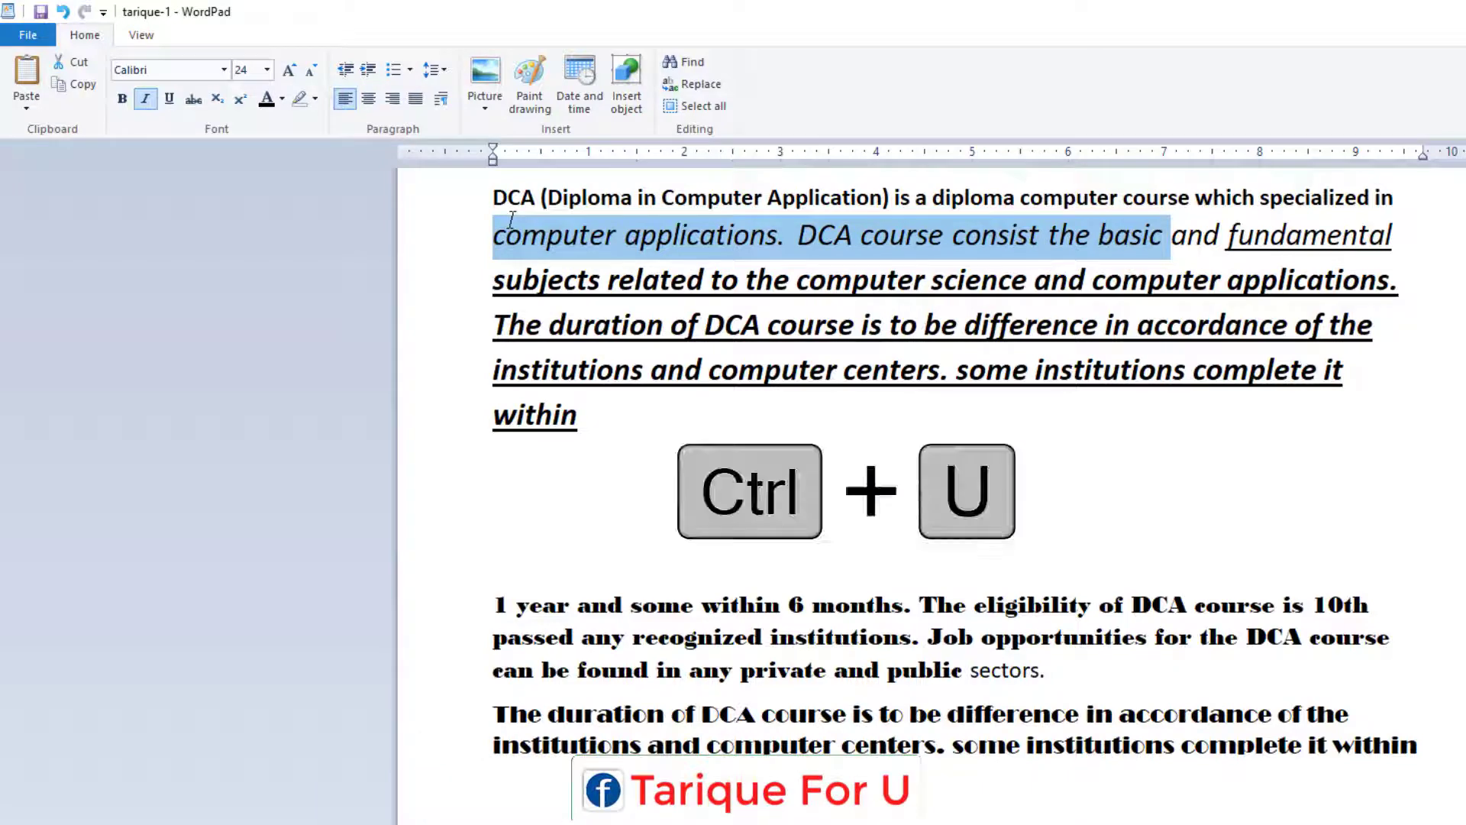
key(ctrl+u)
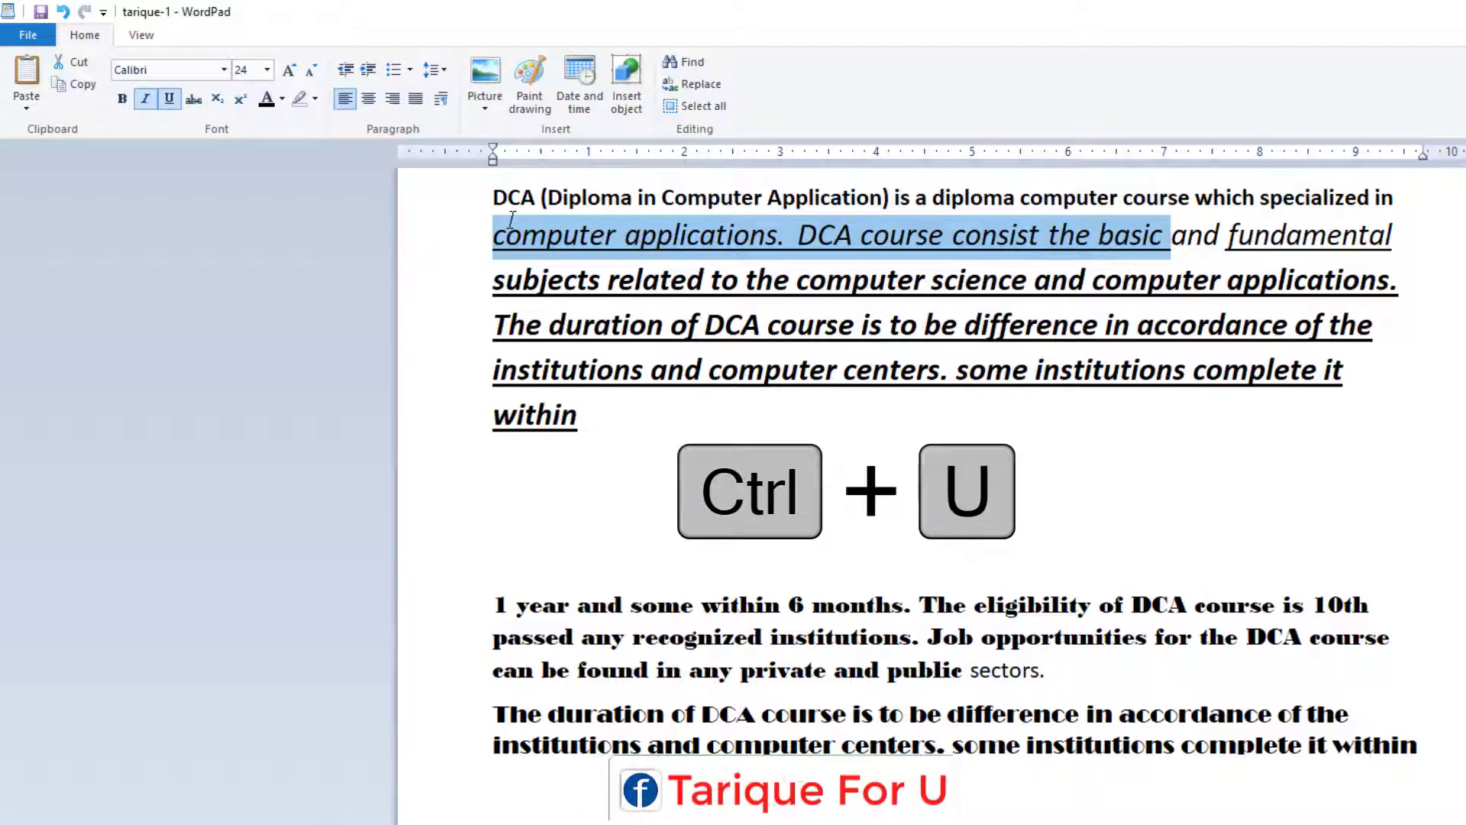
click(672, 238)
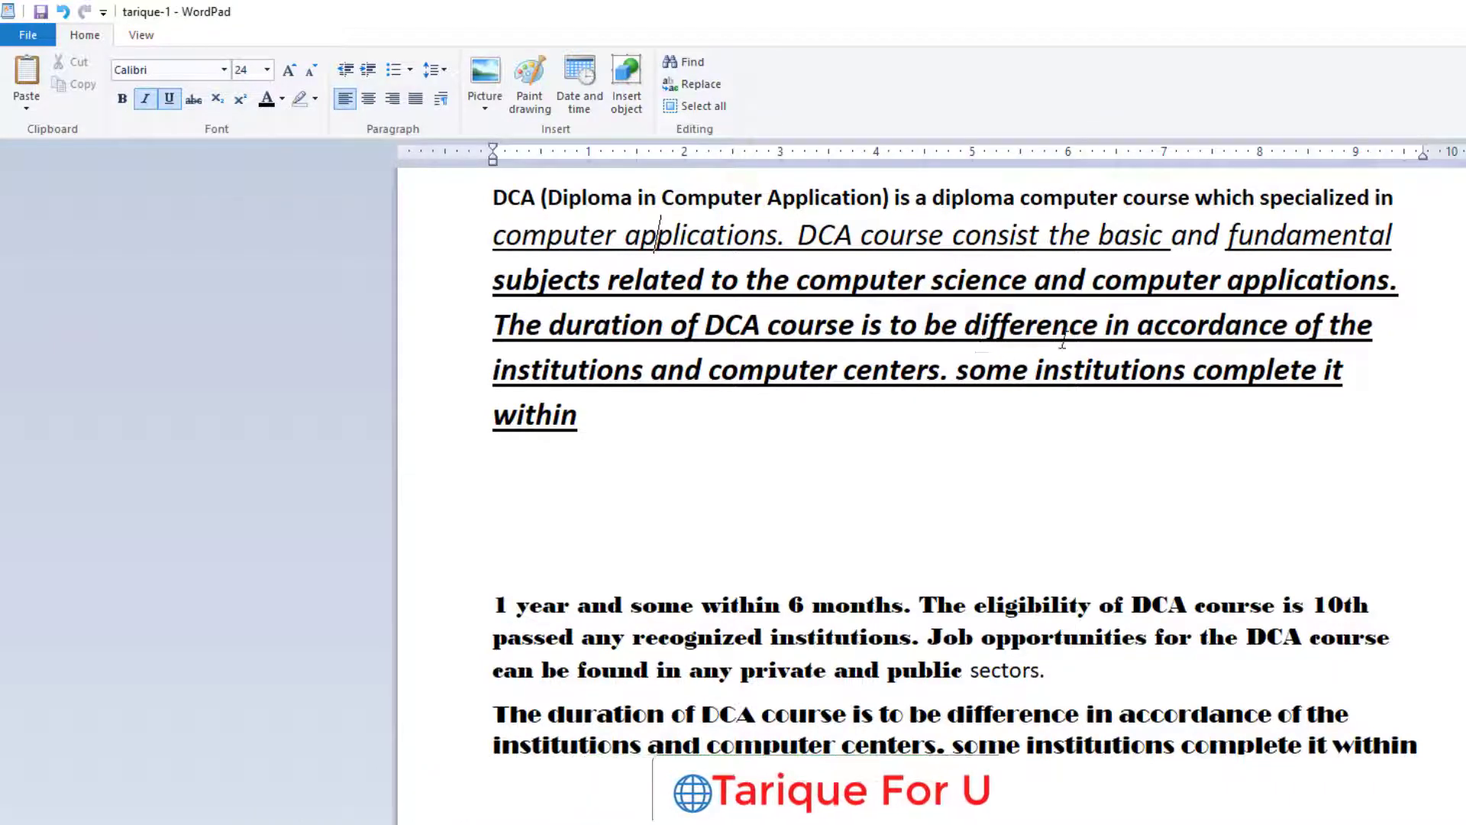
Strike through the word "difference" in the first paragraph
drag(1097, 324, 981, 326)
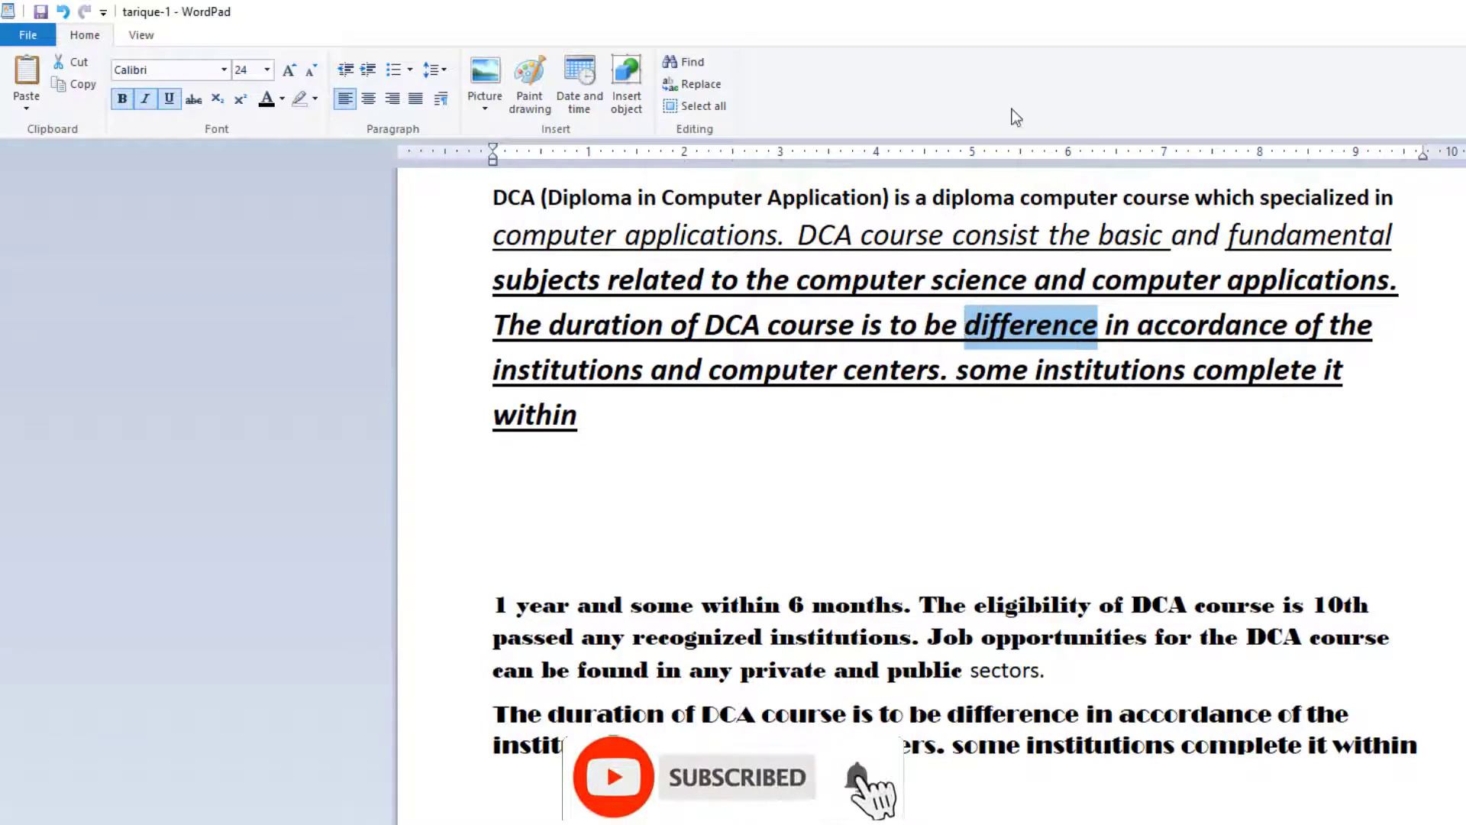
click(1105, 359)
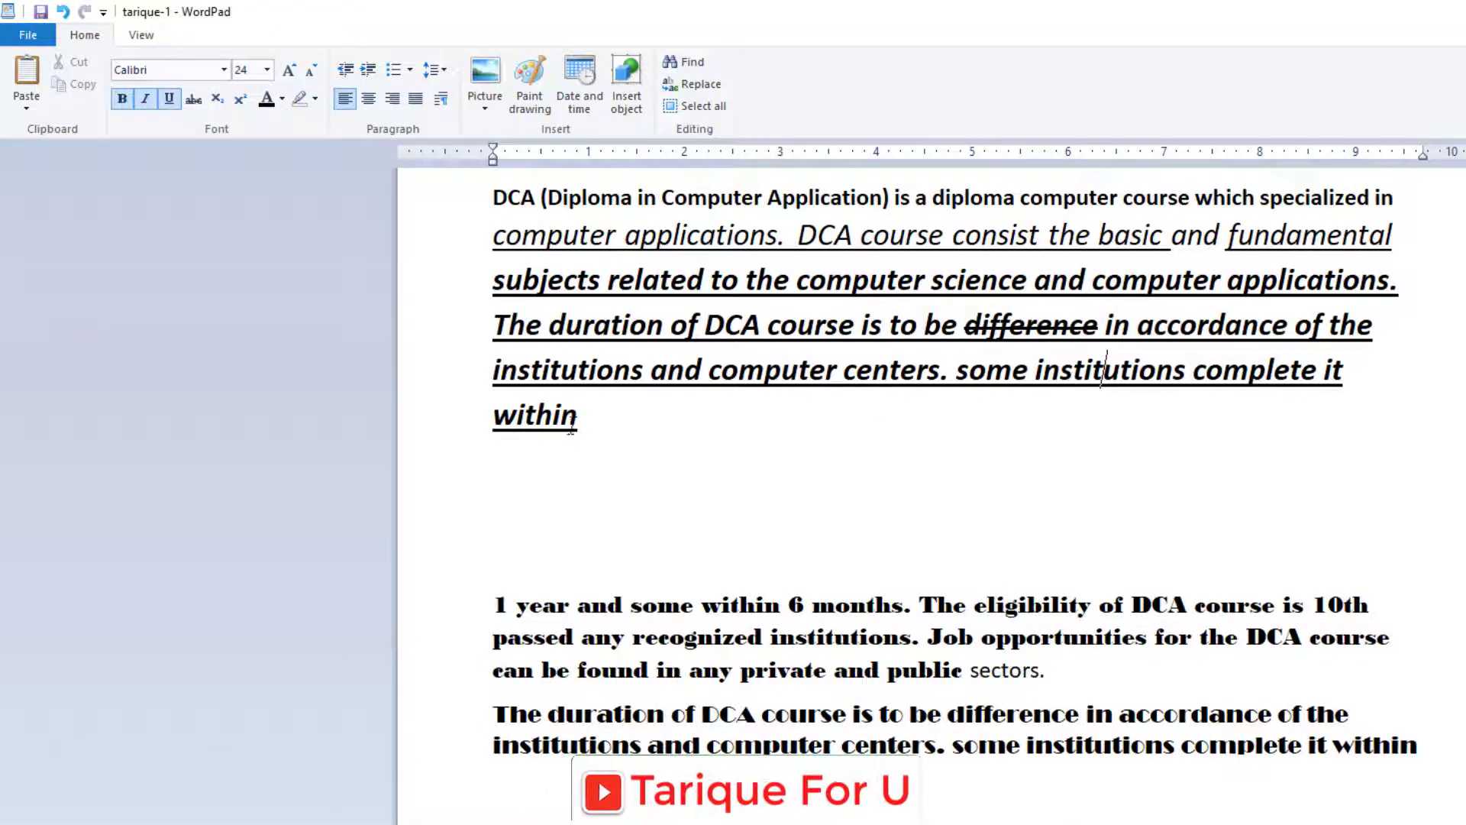
Remove the underline and italics from the first paragraph's text from "fundamental" to "within"
drag(571, 428, 1230, 235)
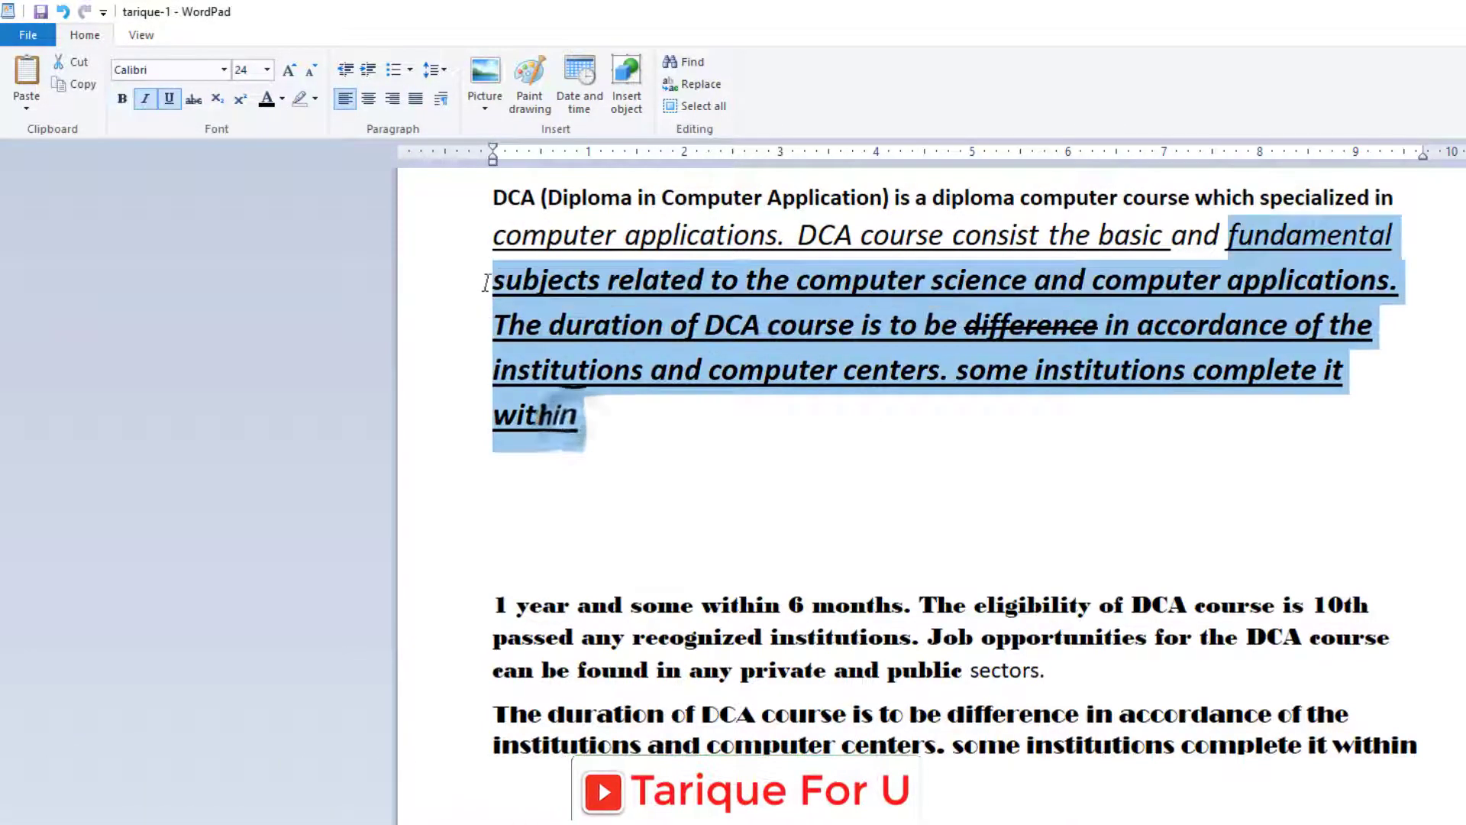
click(169, 98)
click(146, 99)
click(1081, 346)
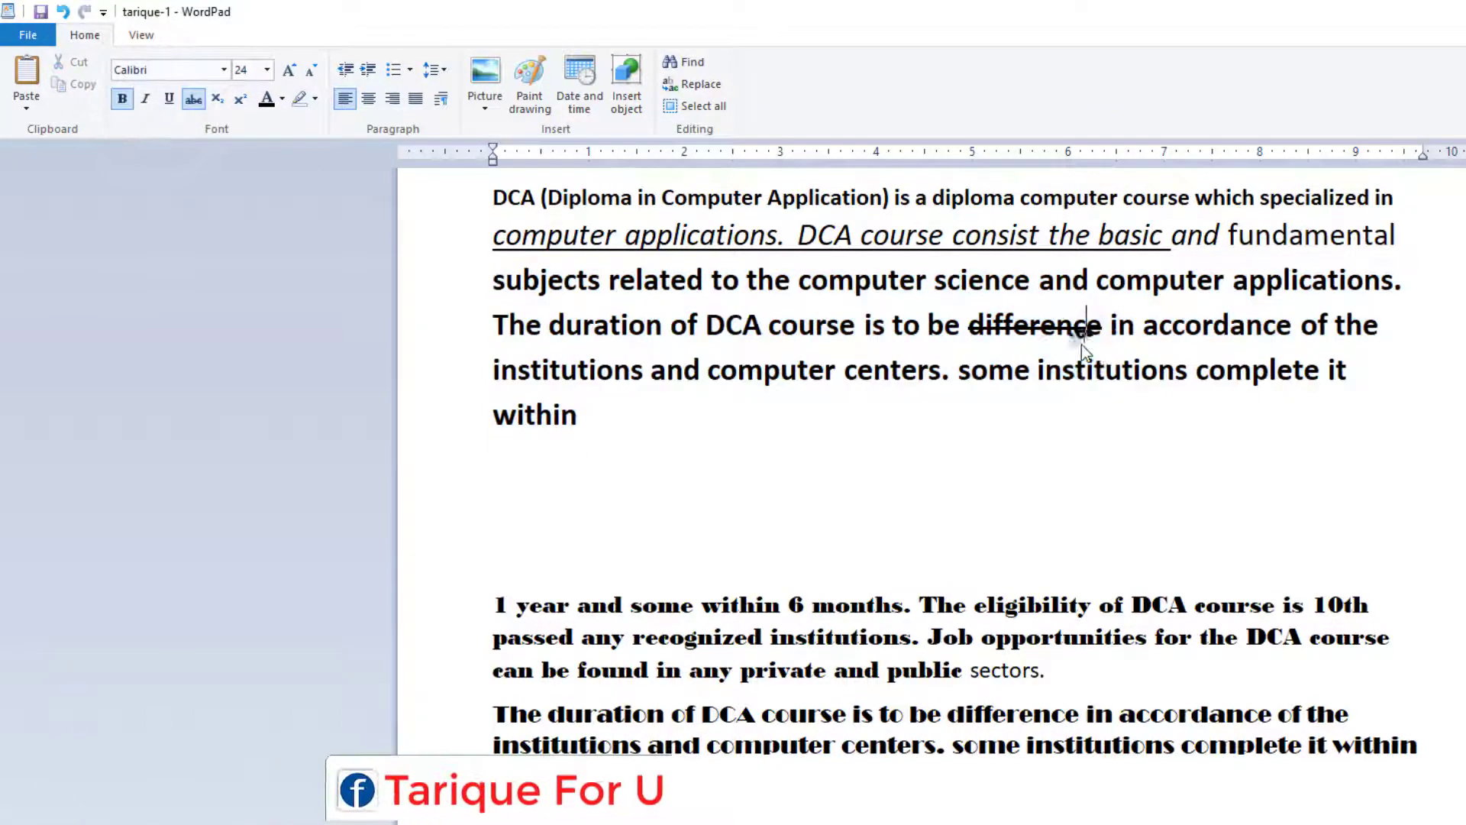
Strike through the word "accordance" in the first paragraph as well
drag(1102, 328, 968, 328)
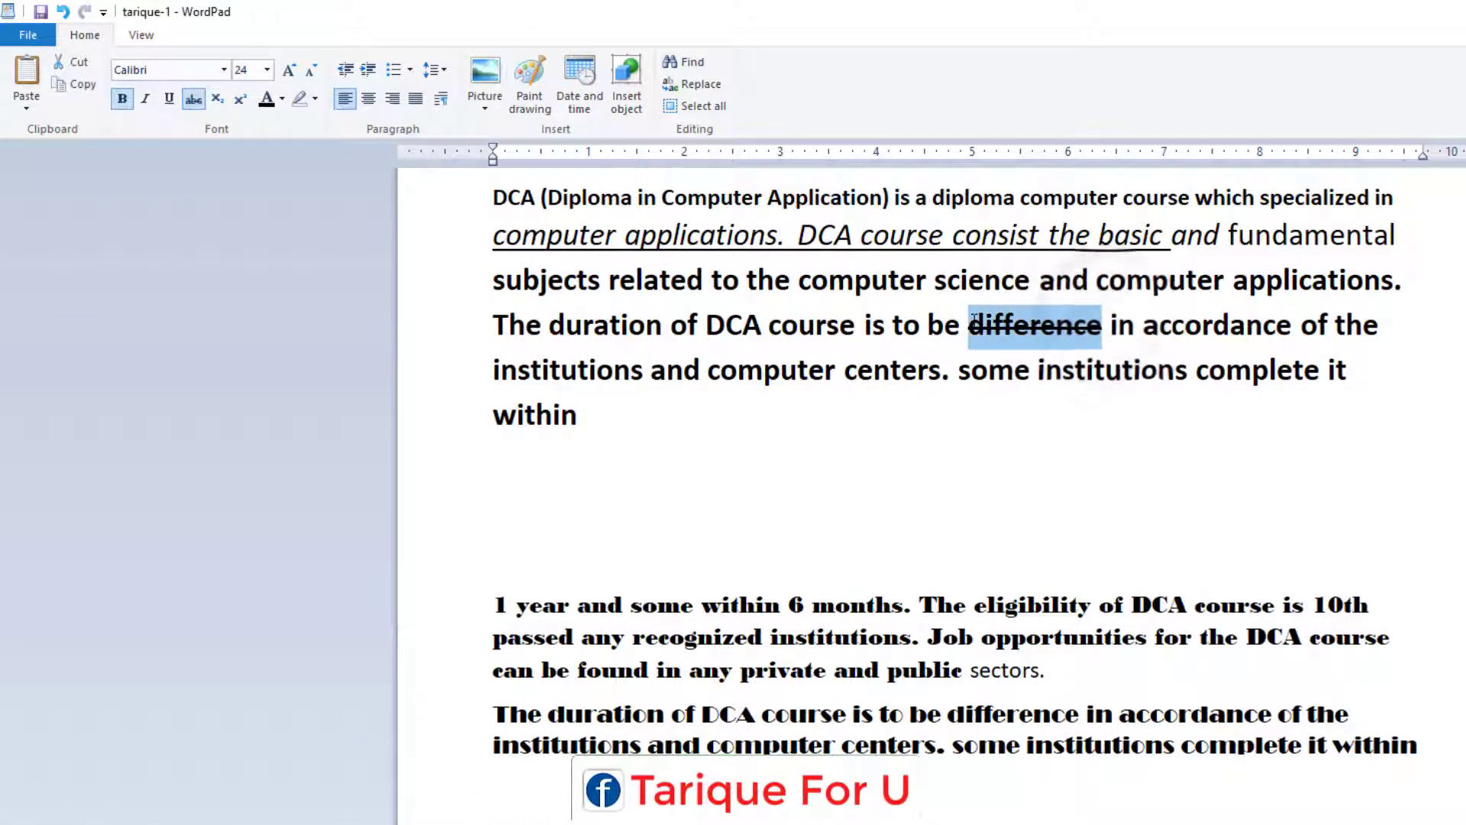
drag(1292, 329, 1142, 327)
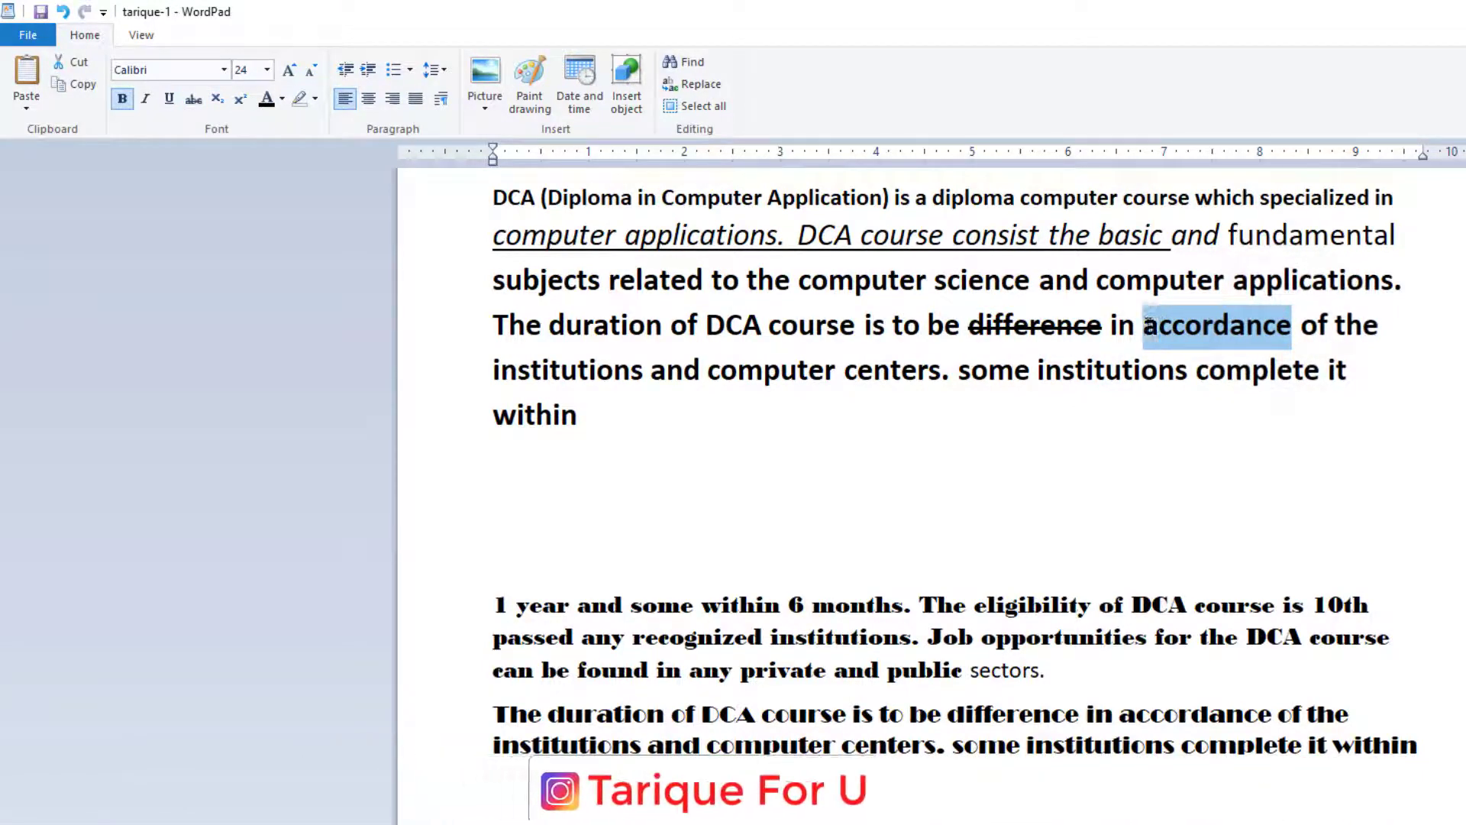
click(195, 99)
click(1209, 363)
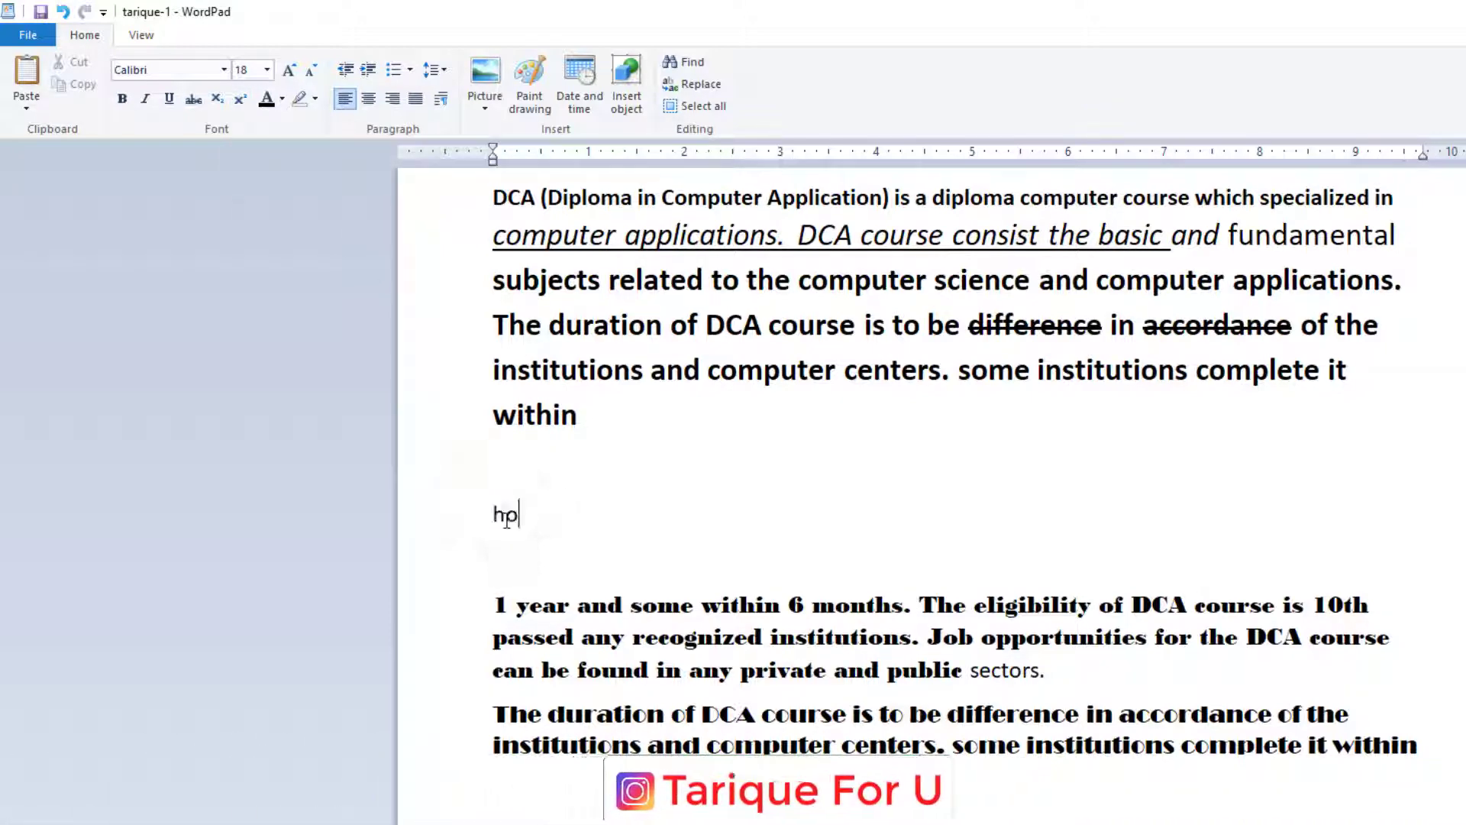
Enter "ho2" in the blank space below the first paragraph and make its "2" superscript
text(2)
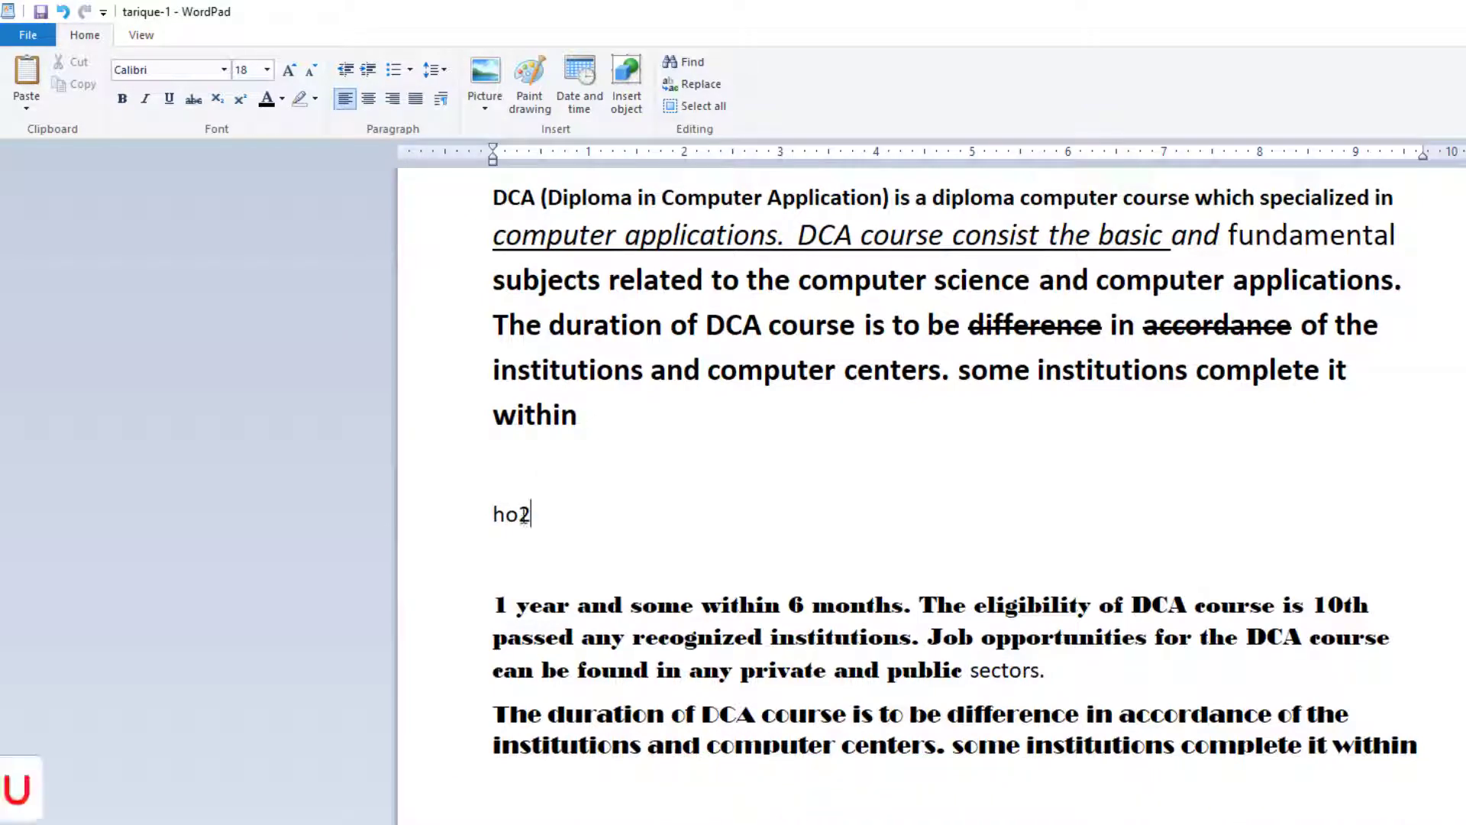
drag(524, 516, 531, 515)
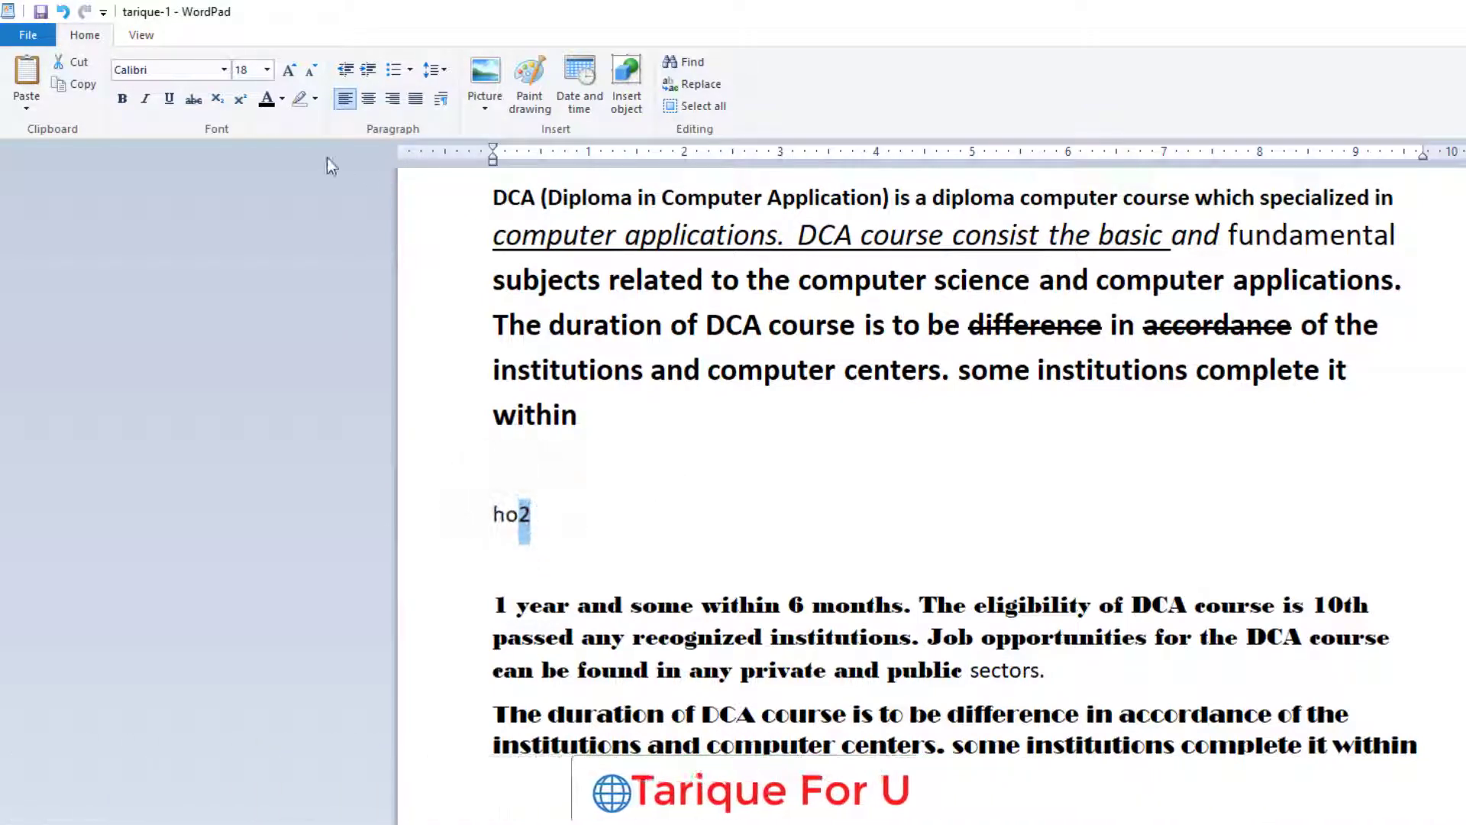
click(241, 100)
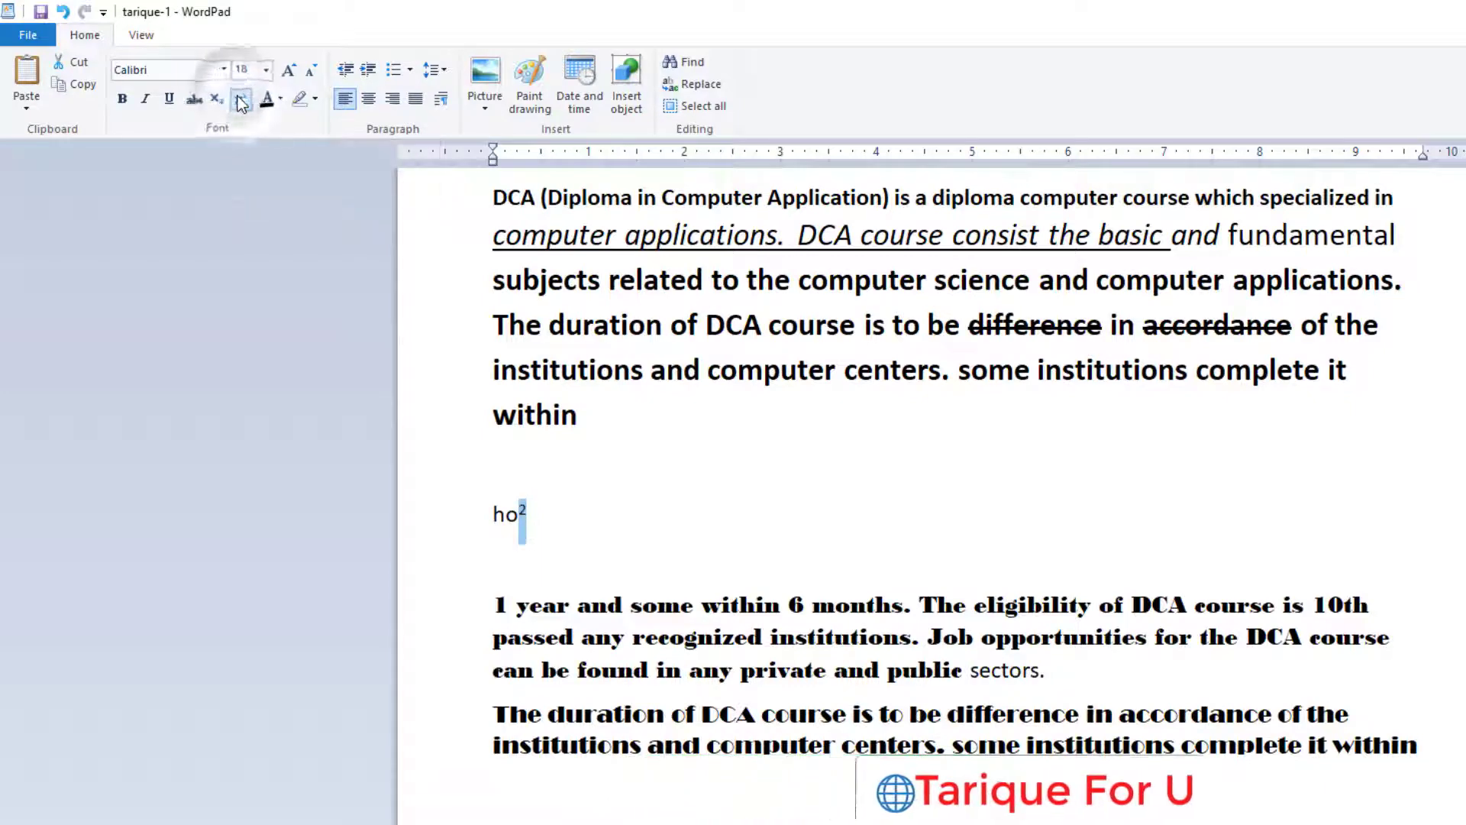
Enlarge the whole "ho2" text with Grow font to size 80 and deselect it
double_click(534, 507)
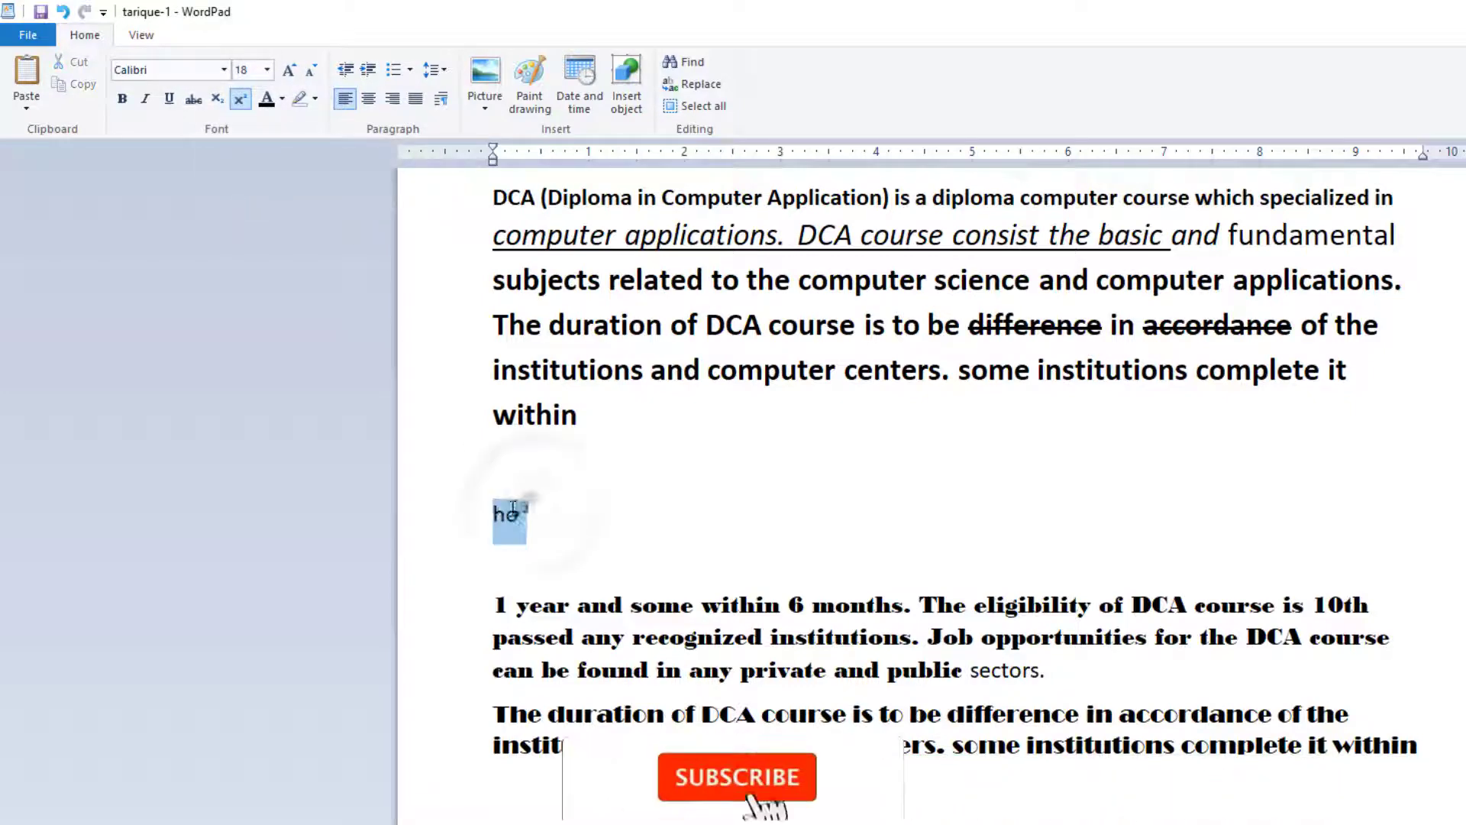
click(288, 70)
click(288, 70)
click(662, 548)
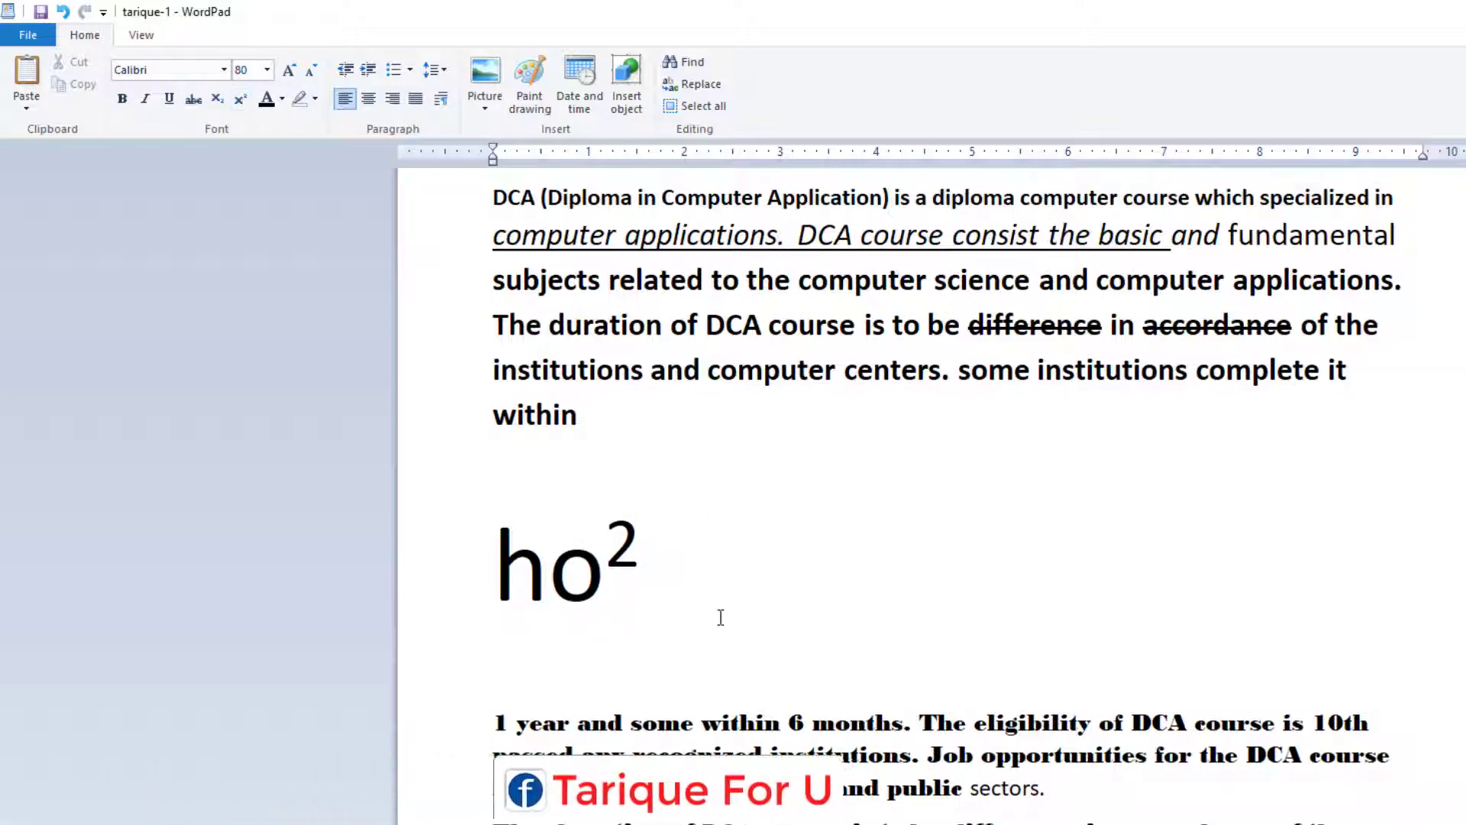
Change the "2" in the enlarged "ho2" text to subscript and deselect it
double_click(640, 548)
click(624, 561)
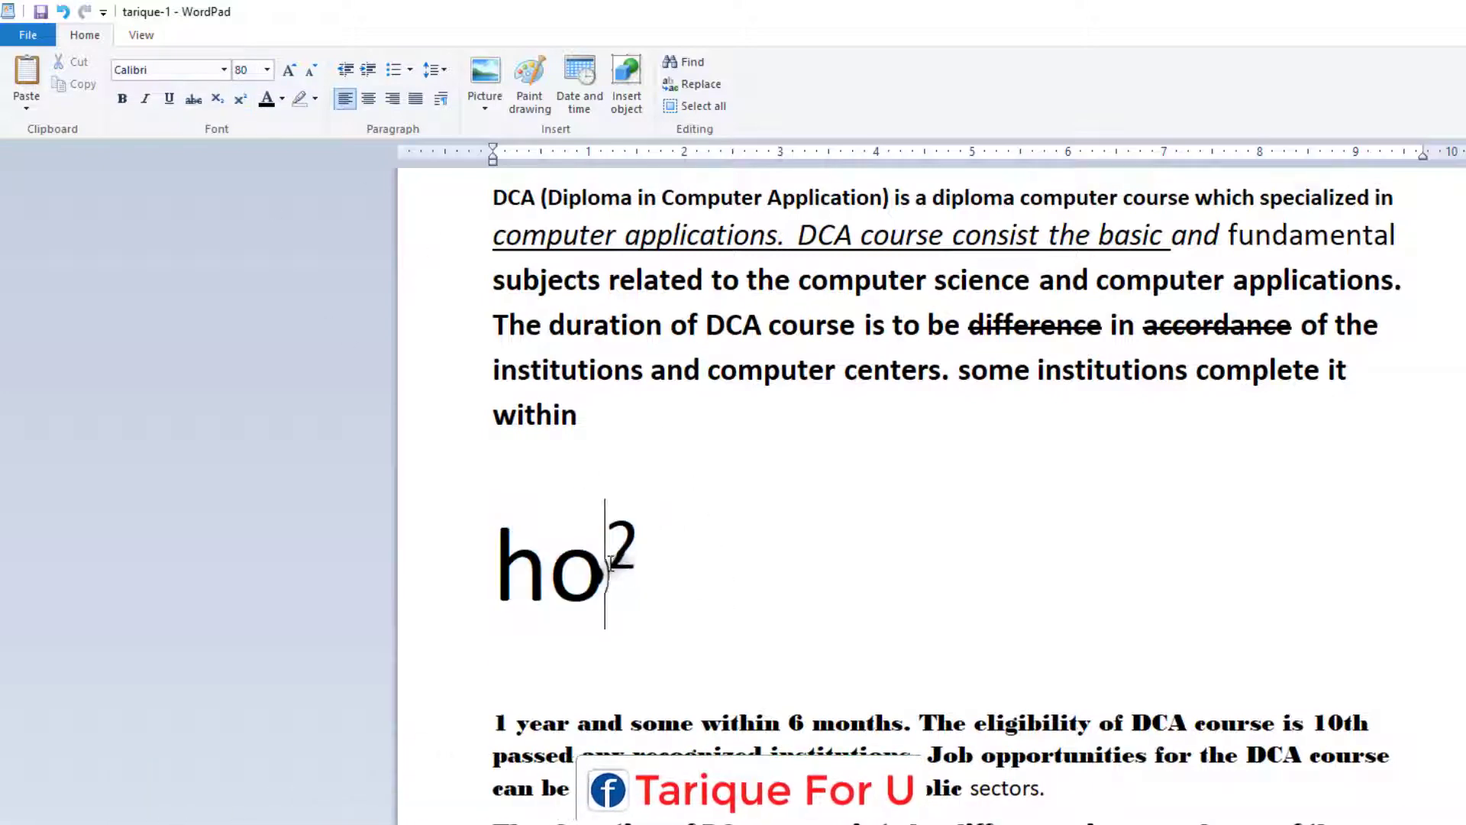
drag(625, 557, 733, 556)
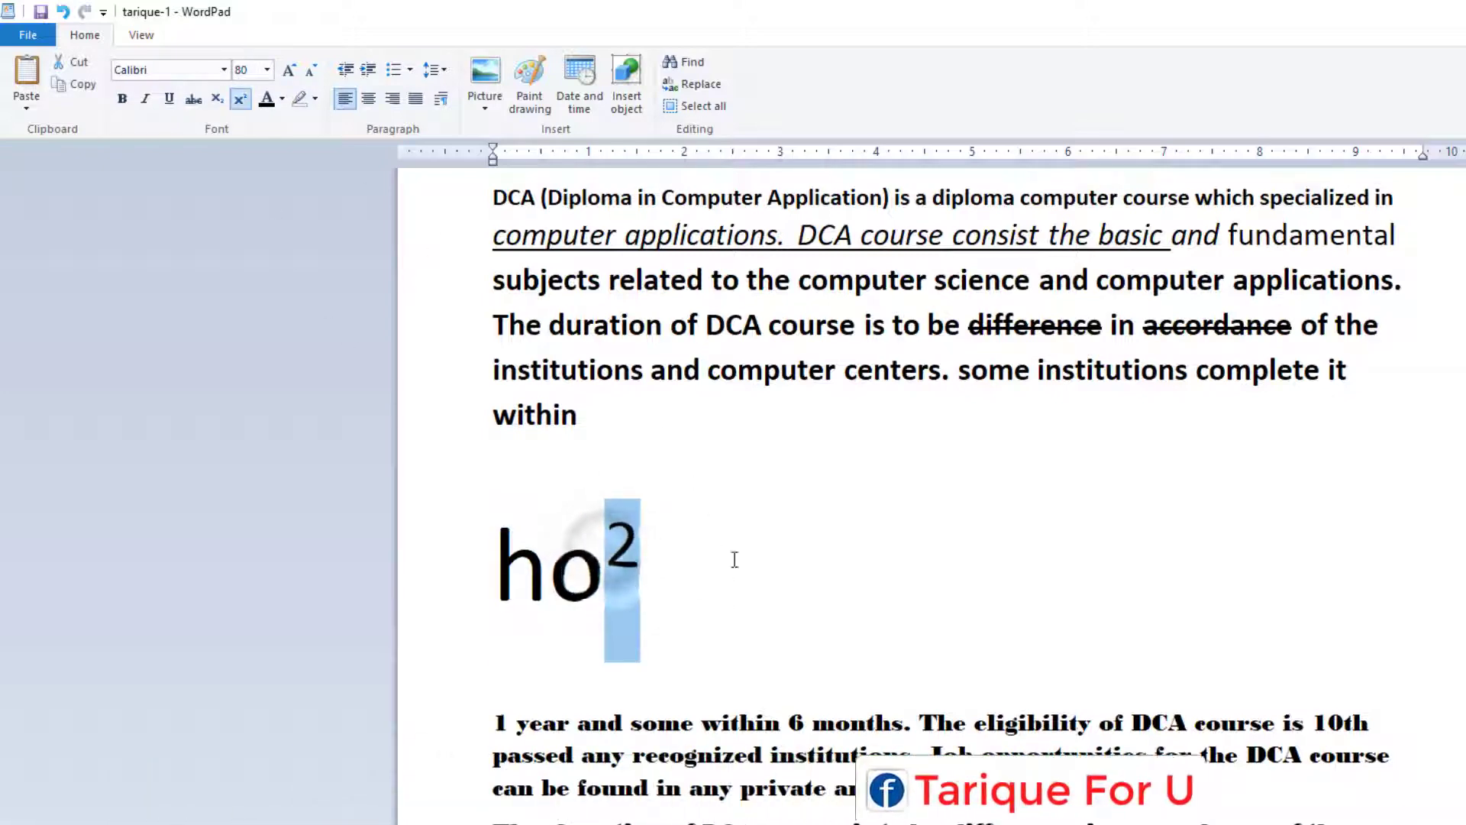
click(216, 101)
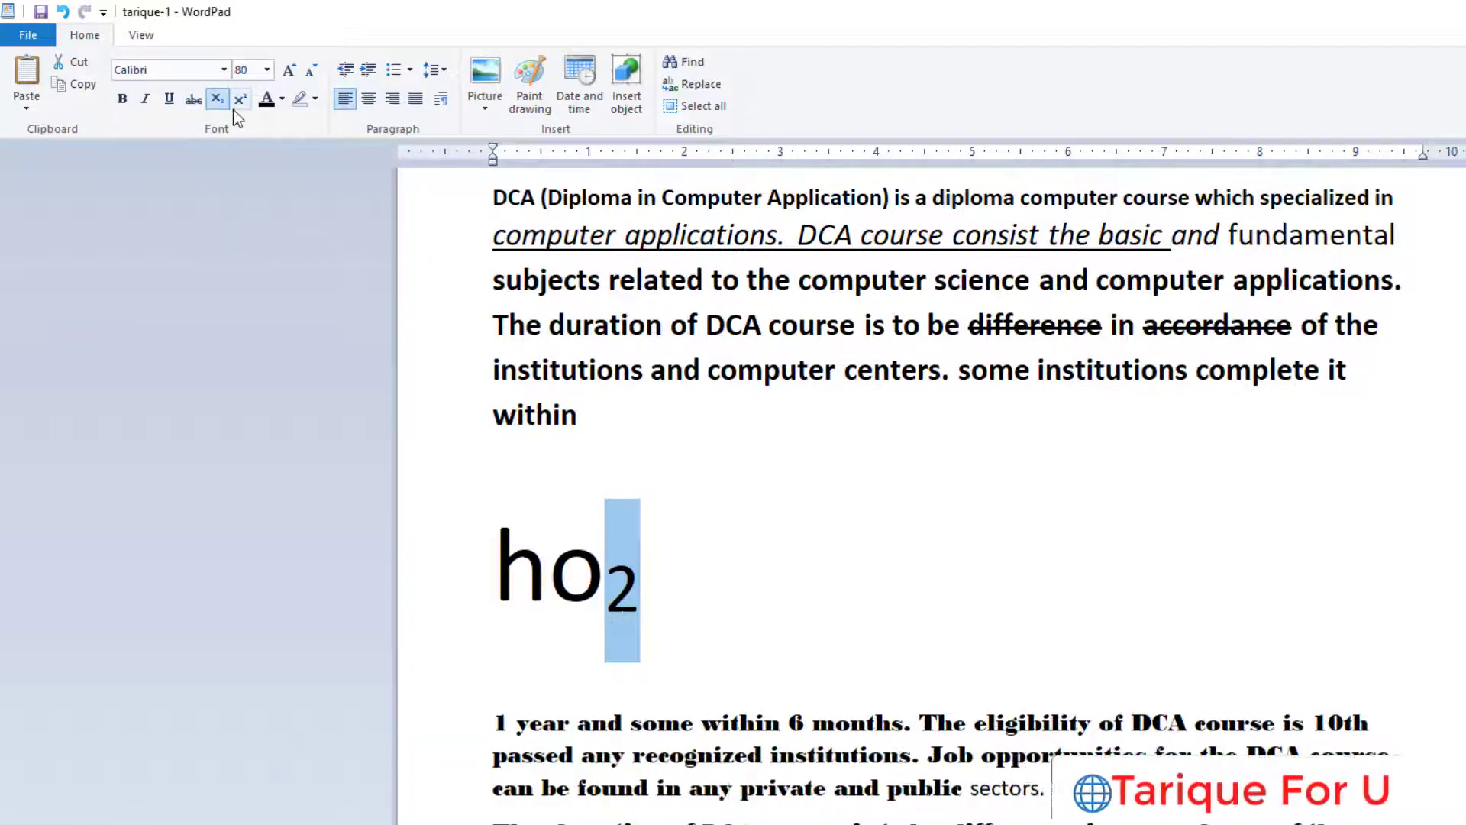
click(631, 597)
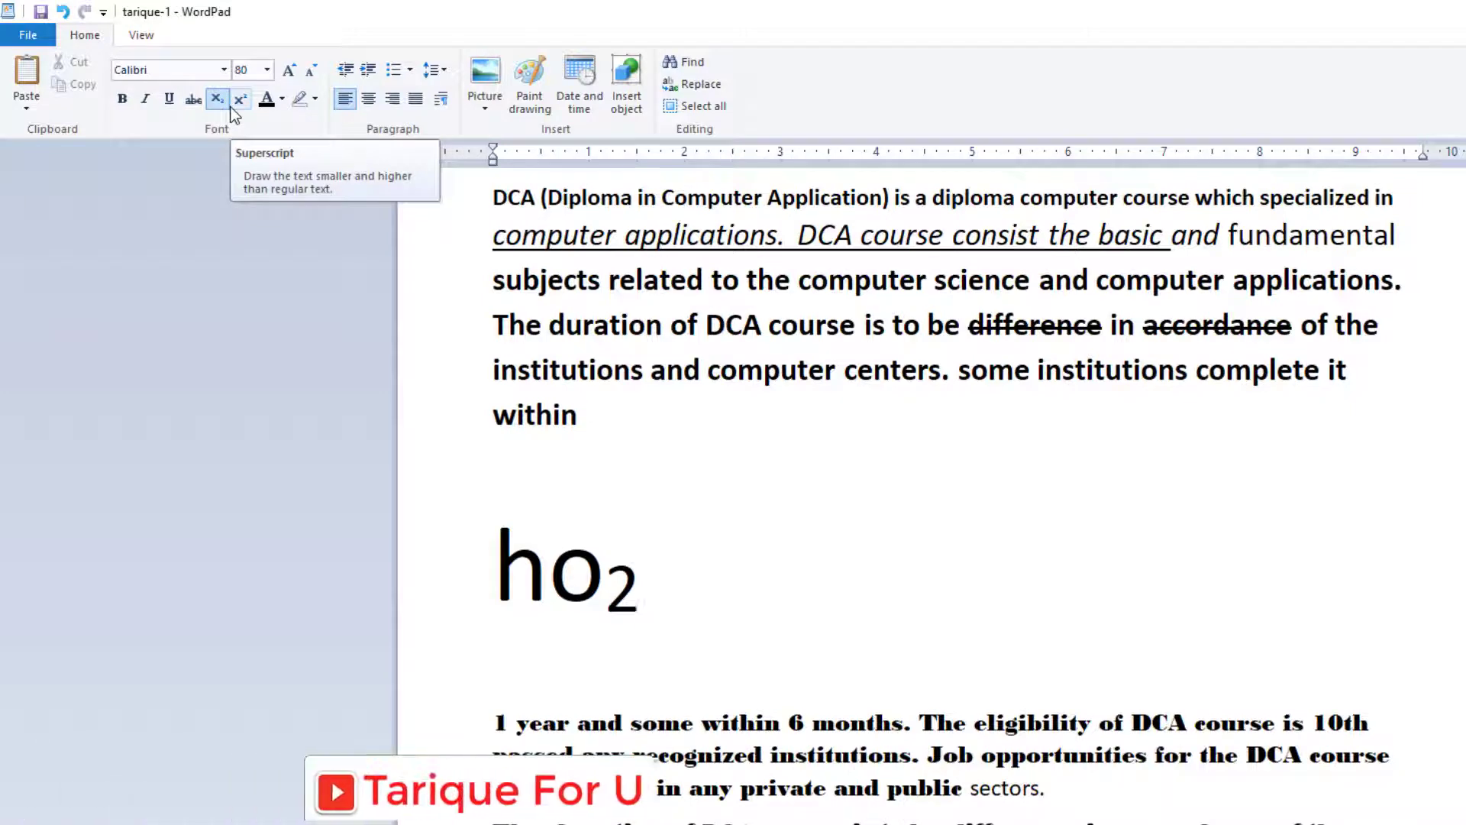
Colour the end of the first paragraph green, from "The duration of DCA course" to "within", and deselect it
key(Up)
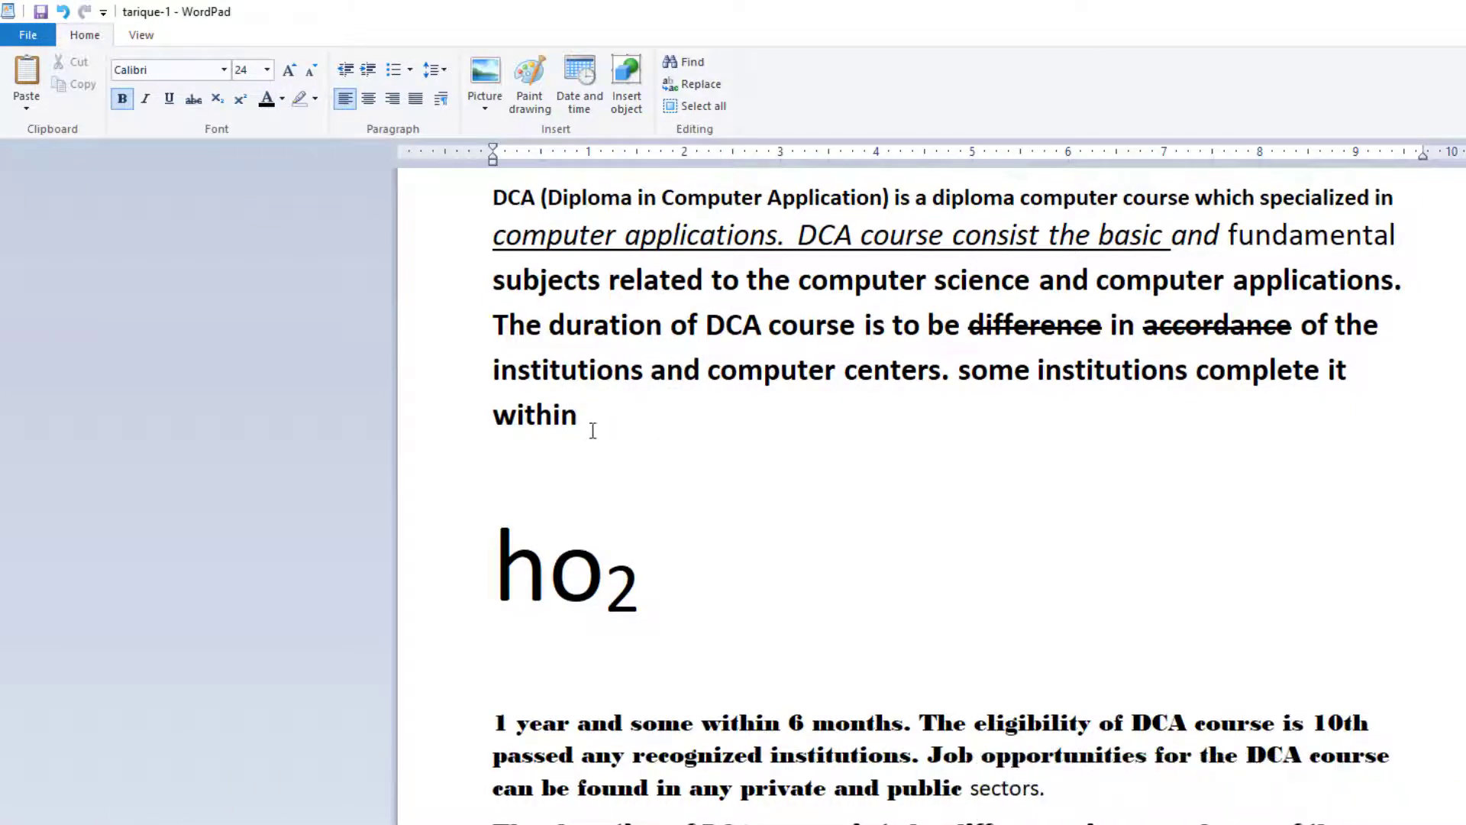
drag(584, 414, 478, 320)
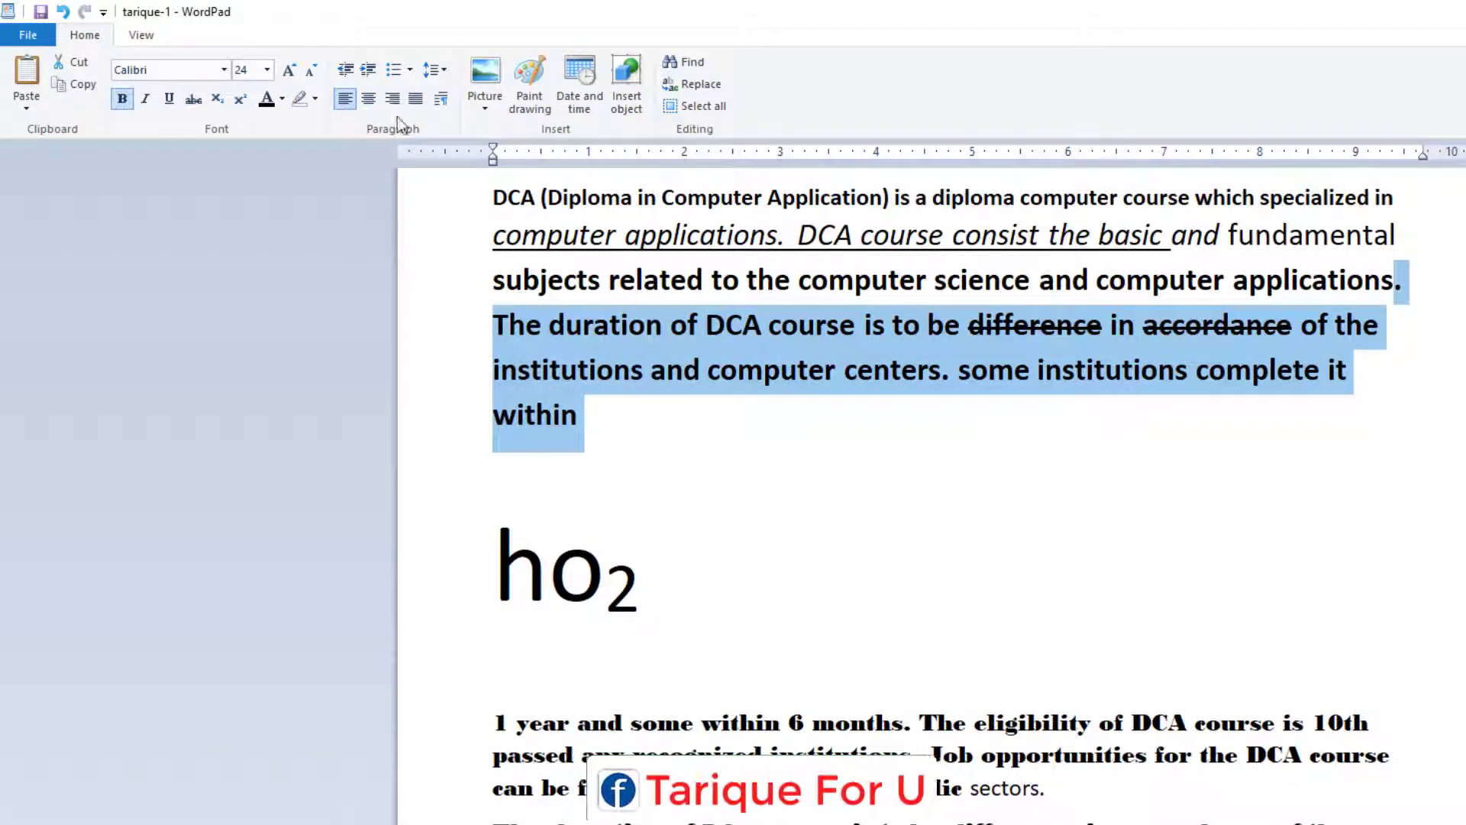
click(282, 99)
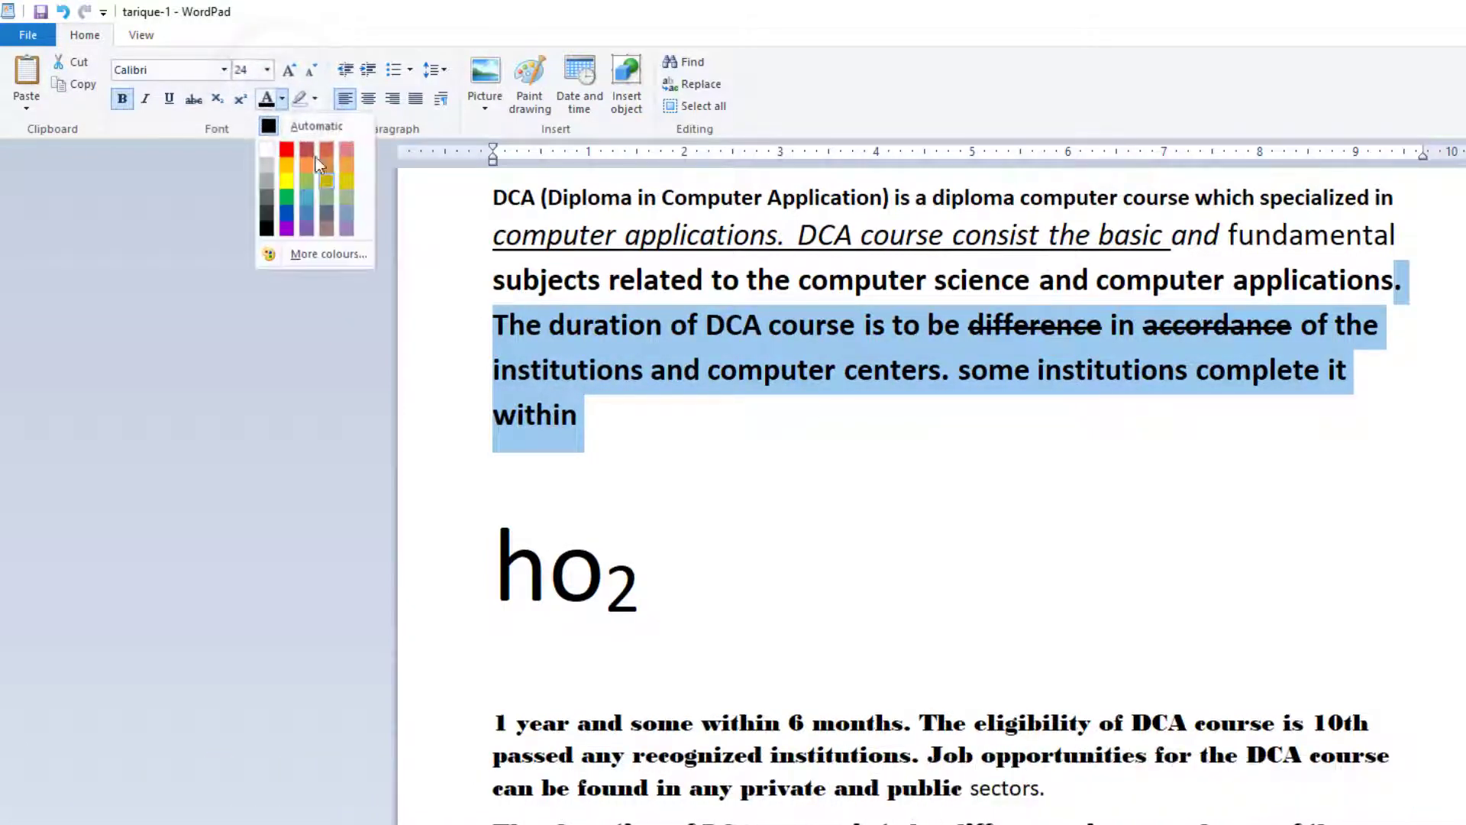
click(289, 200)
click(589, 416)
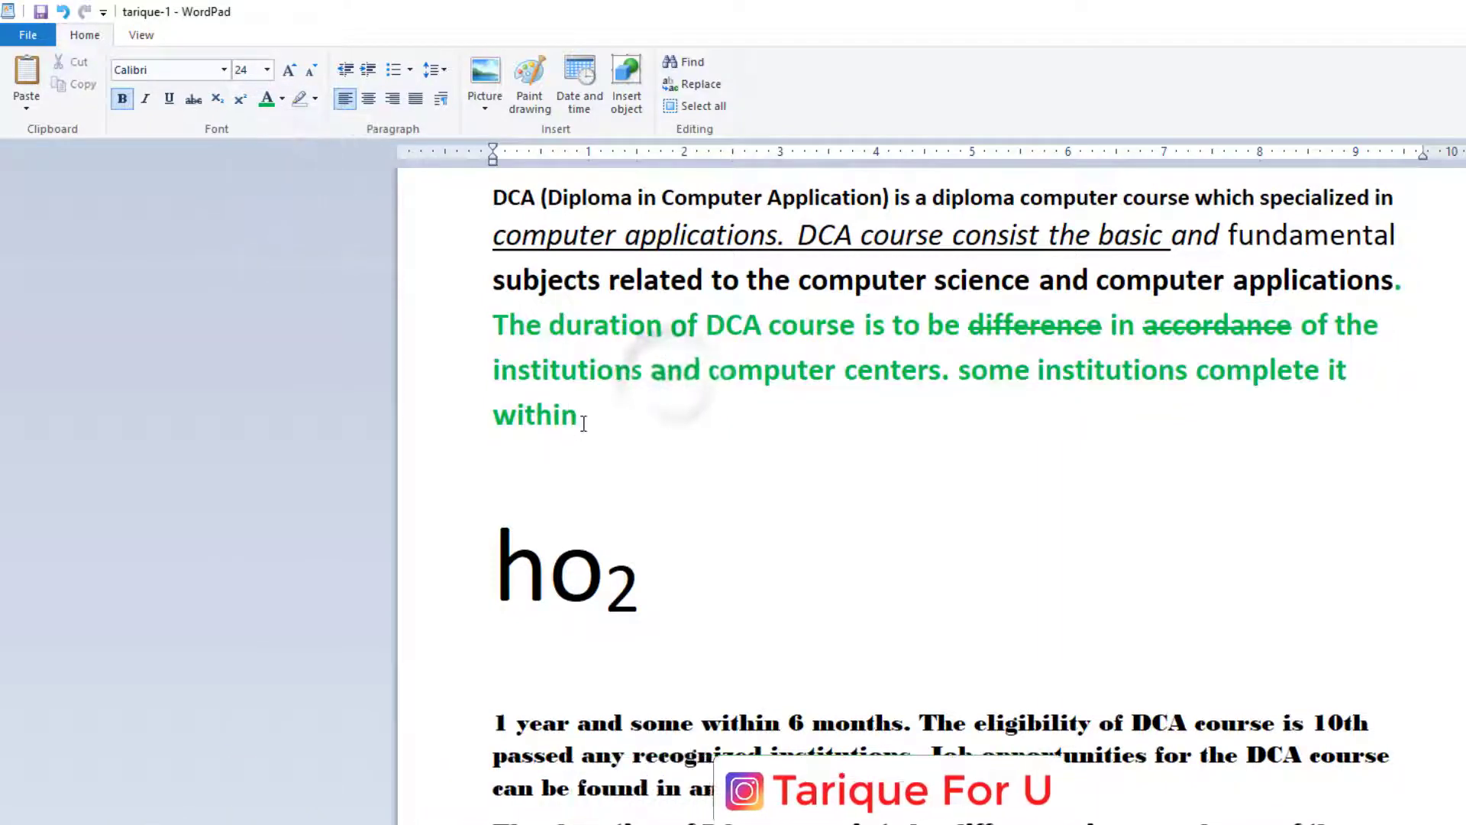
Highlight the green sentences at the end of the first paragraph in pink
drag(582, 416, 494, 327)
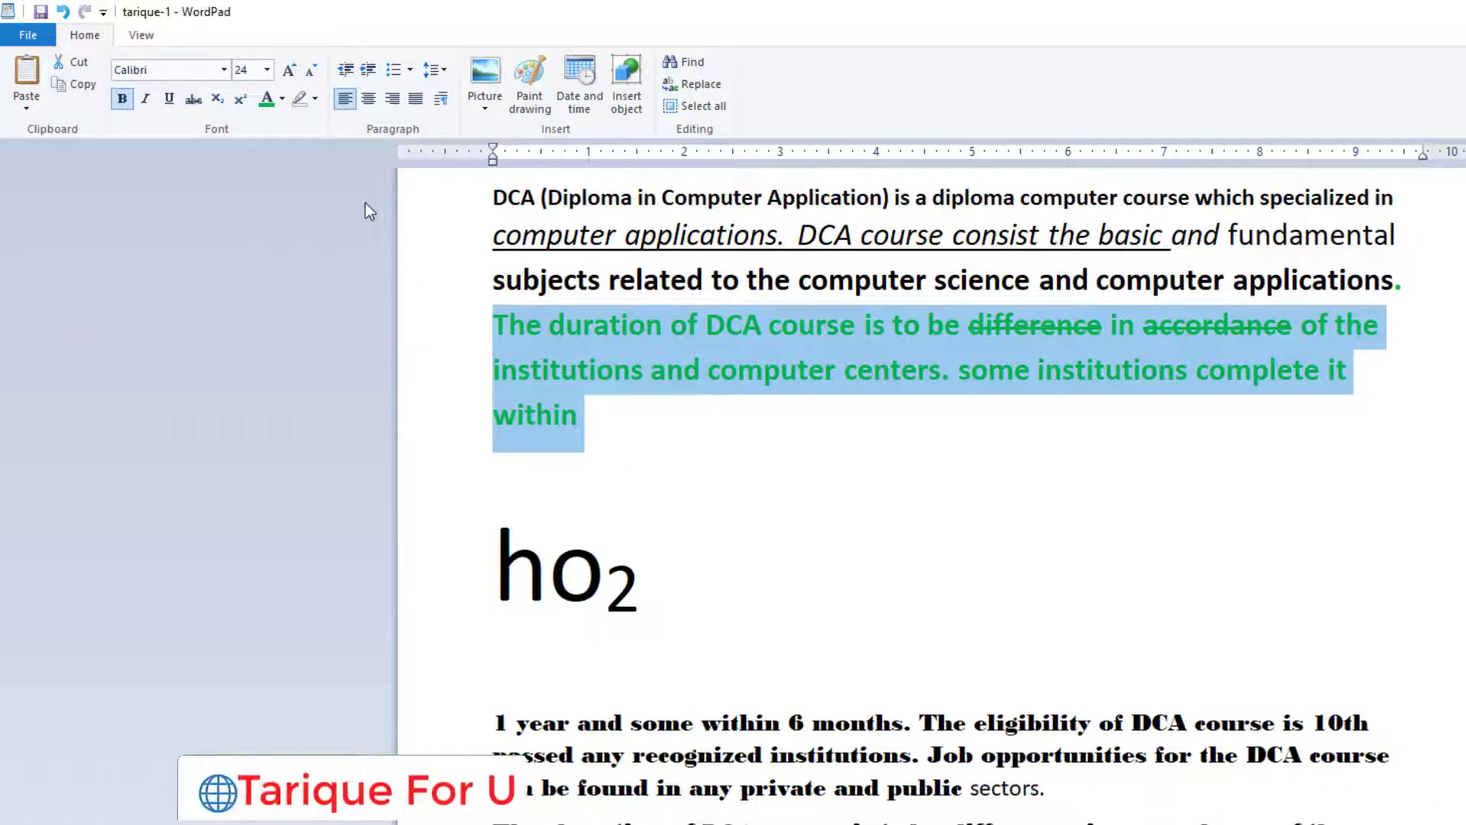
click(314, 98)
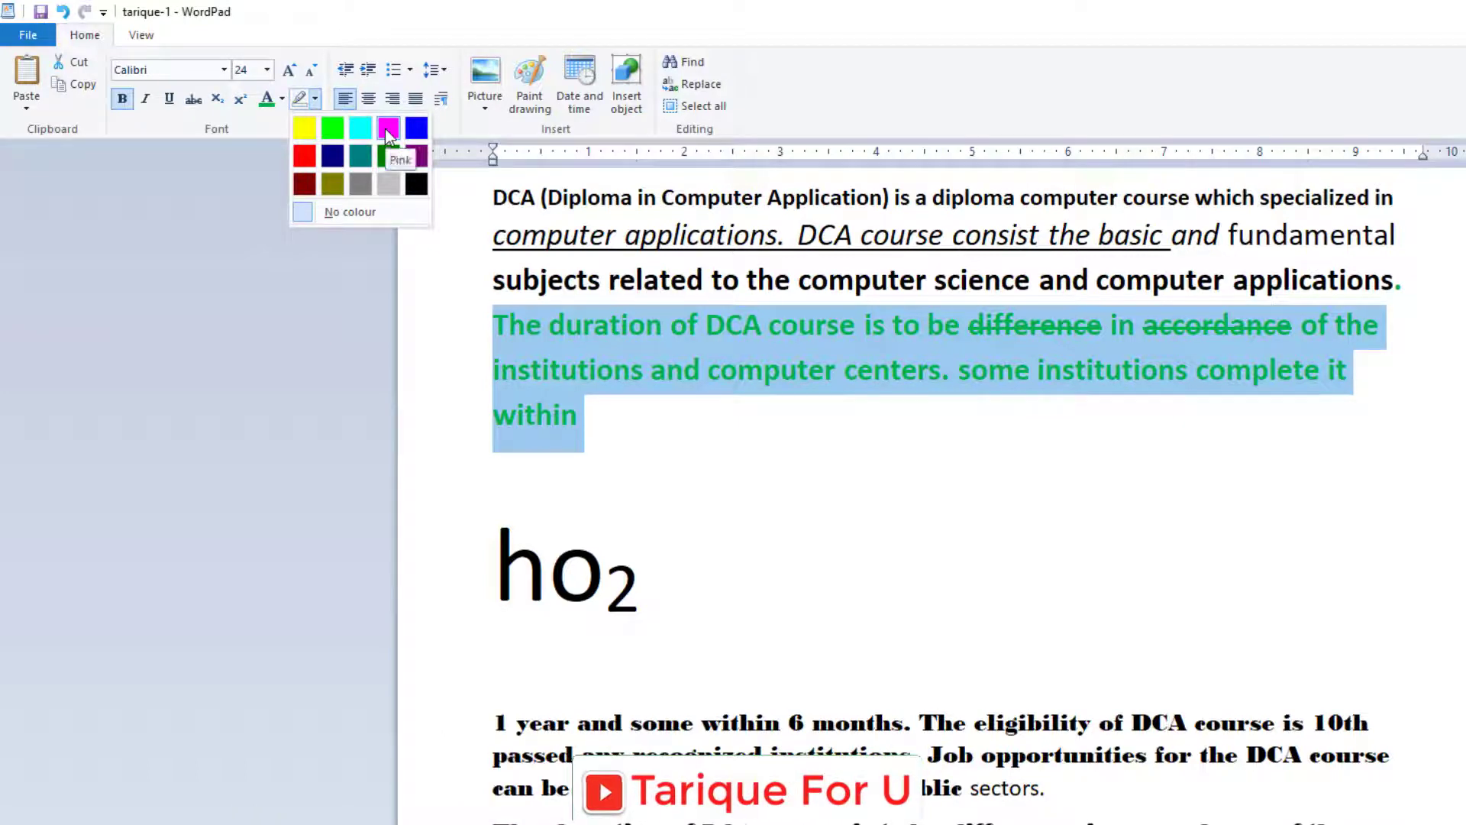
click(388, 130)
Highlight the green text in yellow, including the full stop before "The duration", and deselect it
drag(598, 448, 488, 321)
click(313, 101)
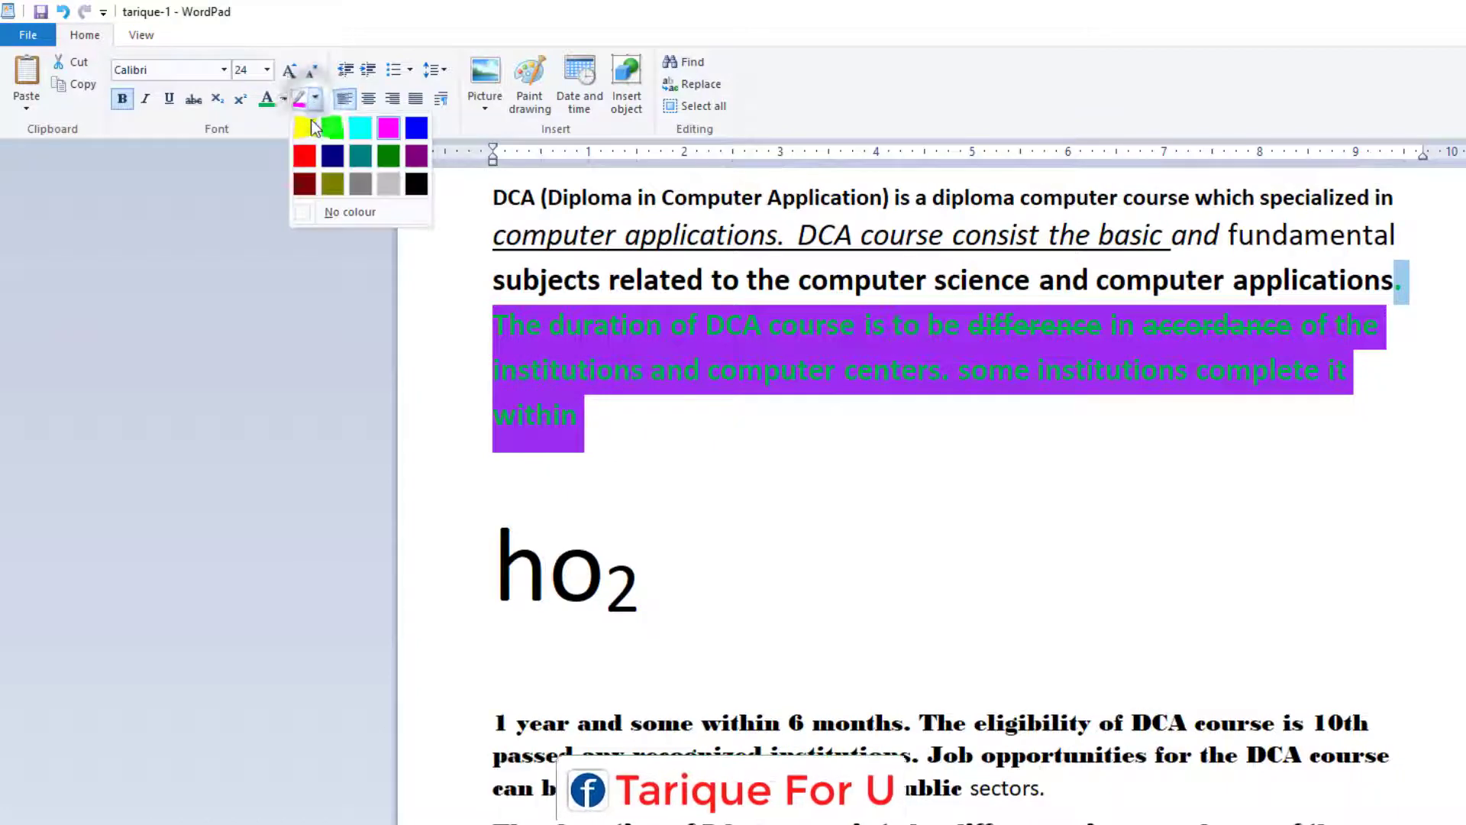
click(310, 124)
click(652, 391)
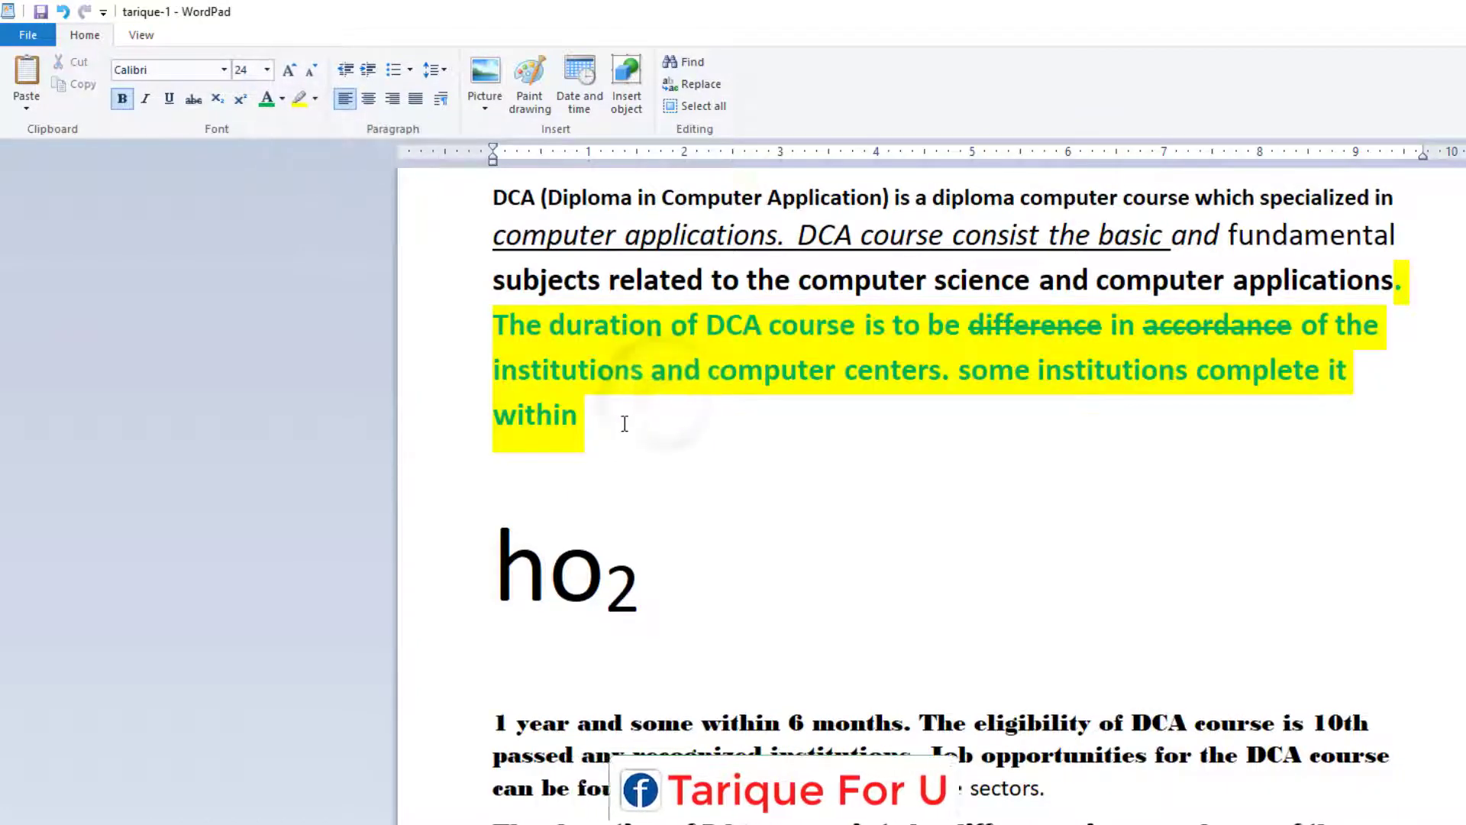
Remove the highlight colour from the green text from "The duration" to "within"
drag(625, 424, 493, 324)
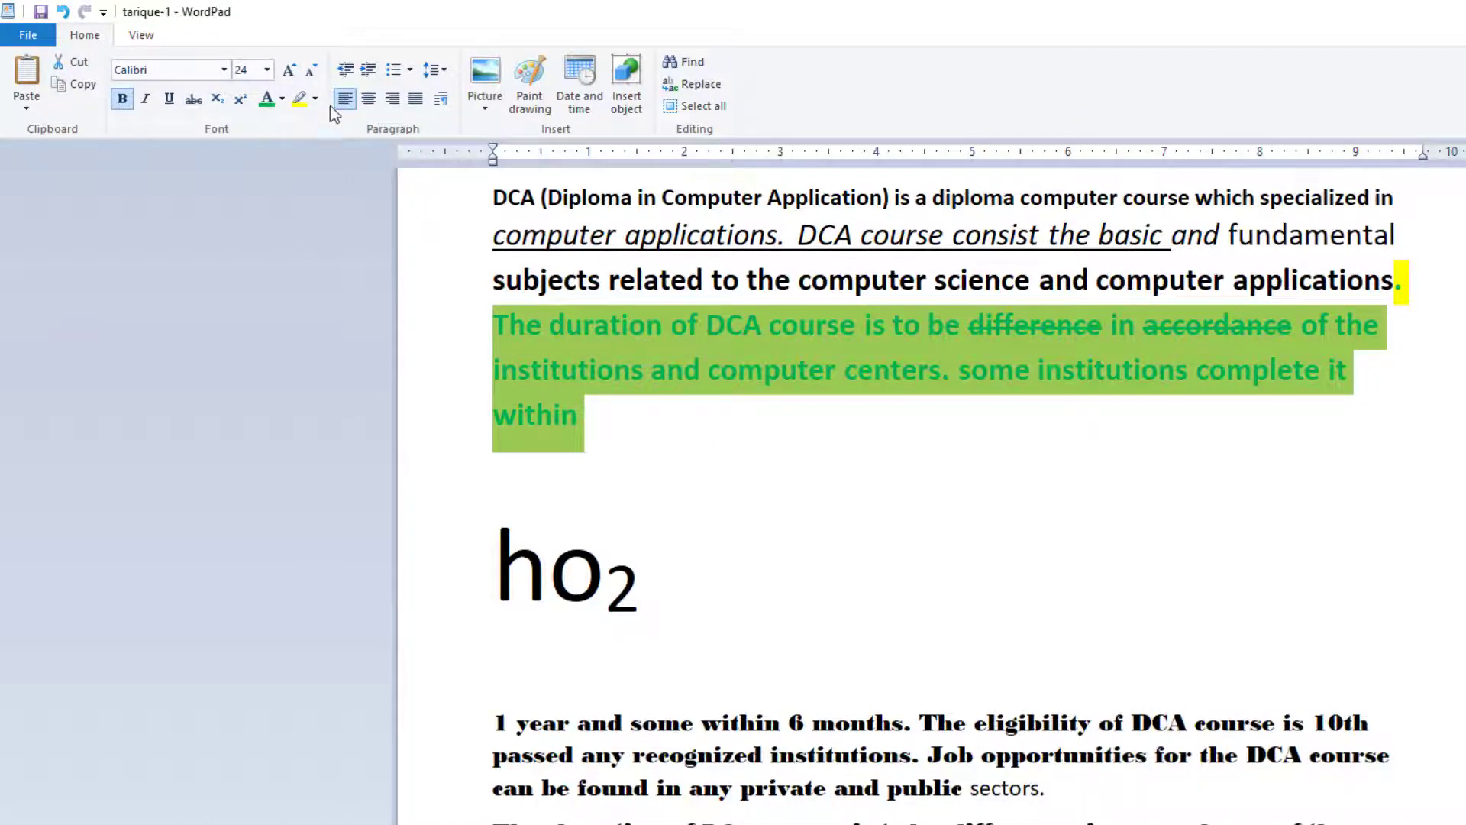
click(623, 468)
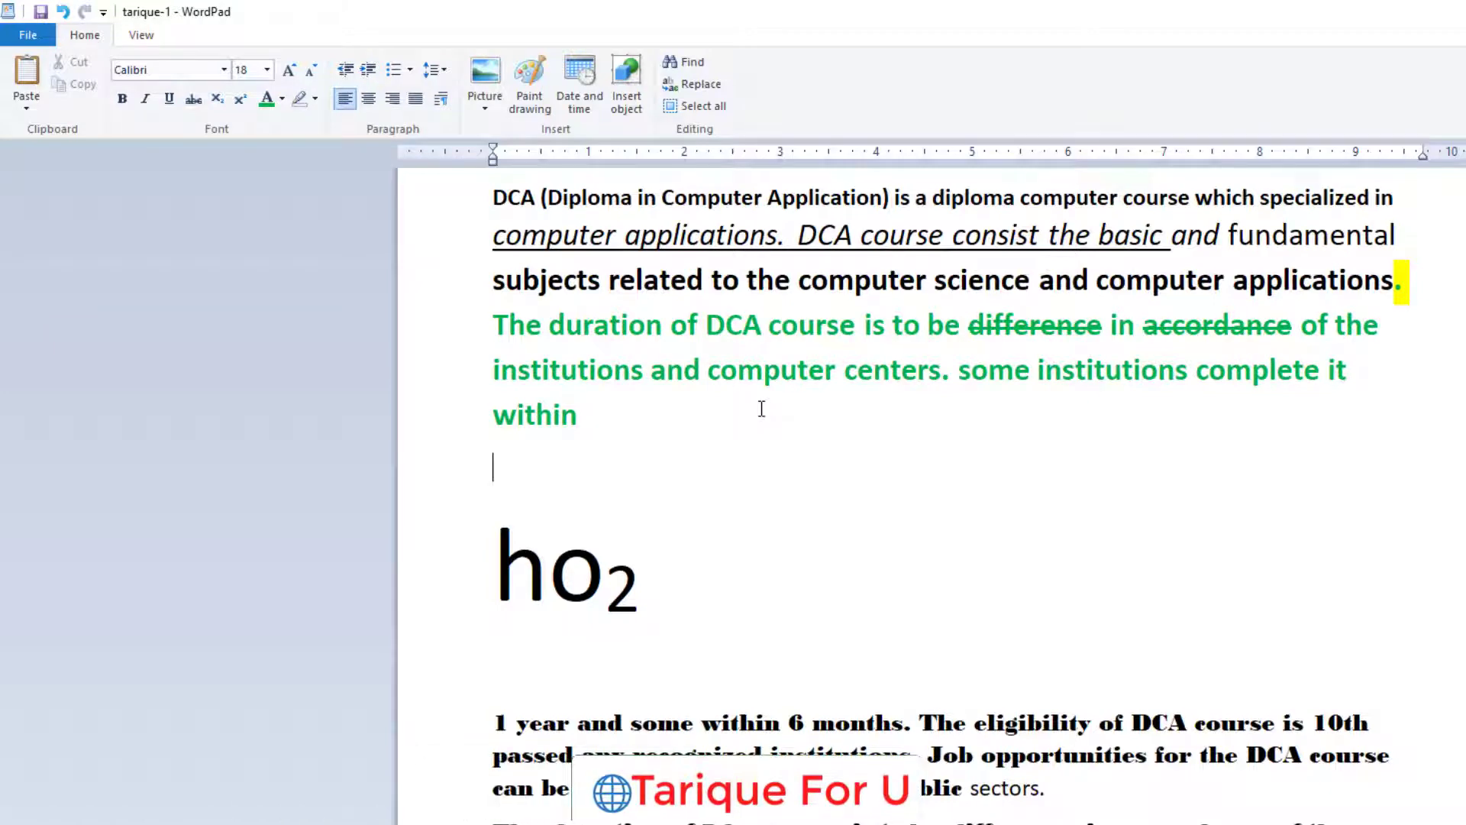
Select the whole first paragraph and increase its indent by five levels
drag(620, 423, 480, 202)
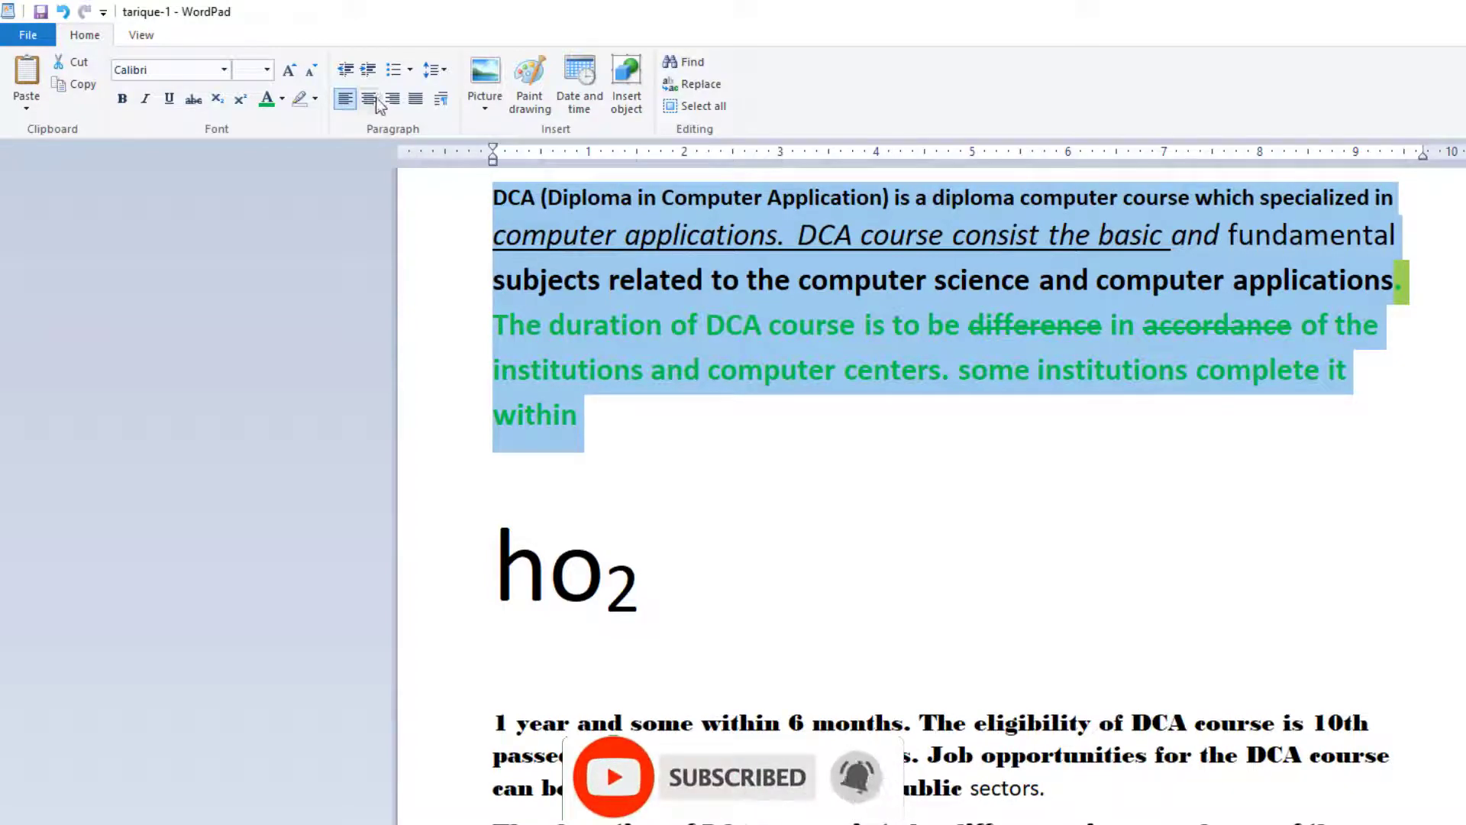
click(368, 69)
click(368, 68)
click(368, 69)
click(368, 69)
click(368, 69)
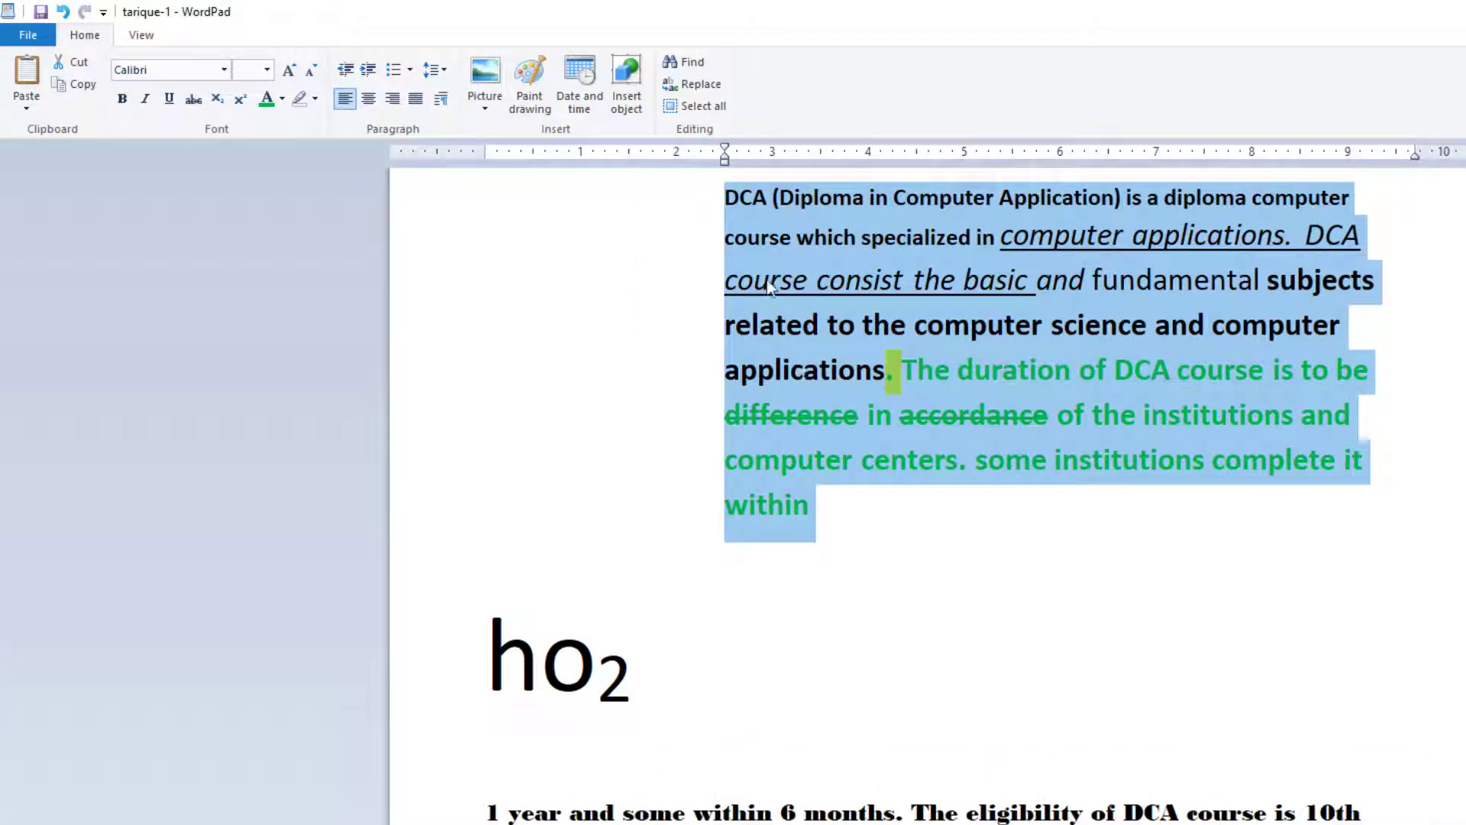
Decrease the first paragraph's indent by five levels, back to the page margin, and deselect it
click(346, 70)
click(346, 70)
click(346, 71)
click(346, 71)
click(346, 70)
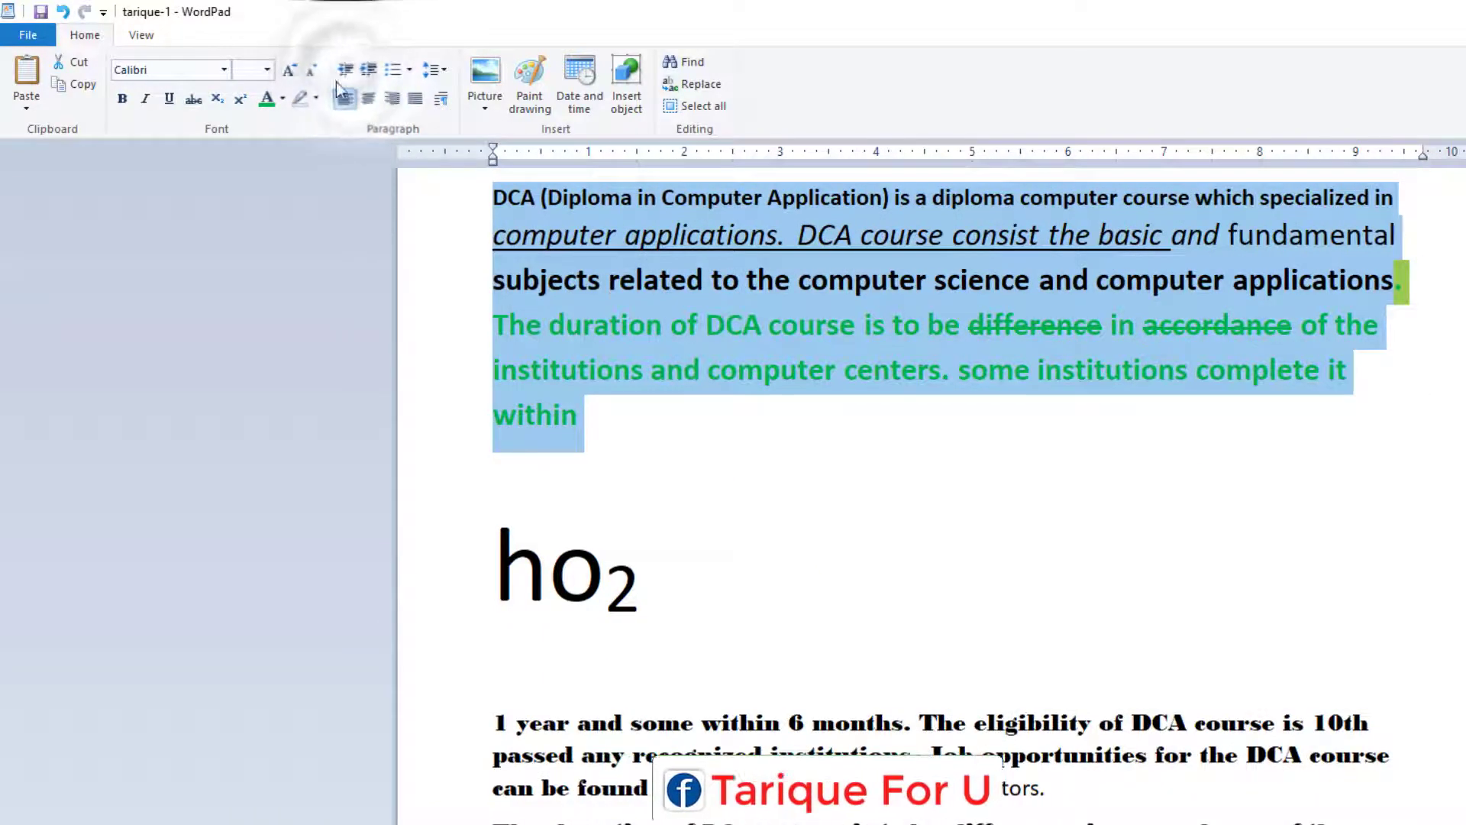
click(591, 416)
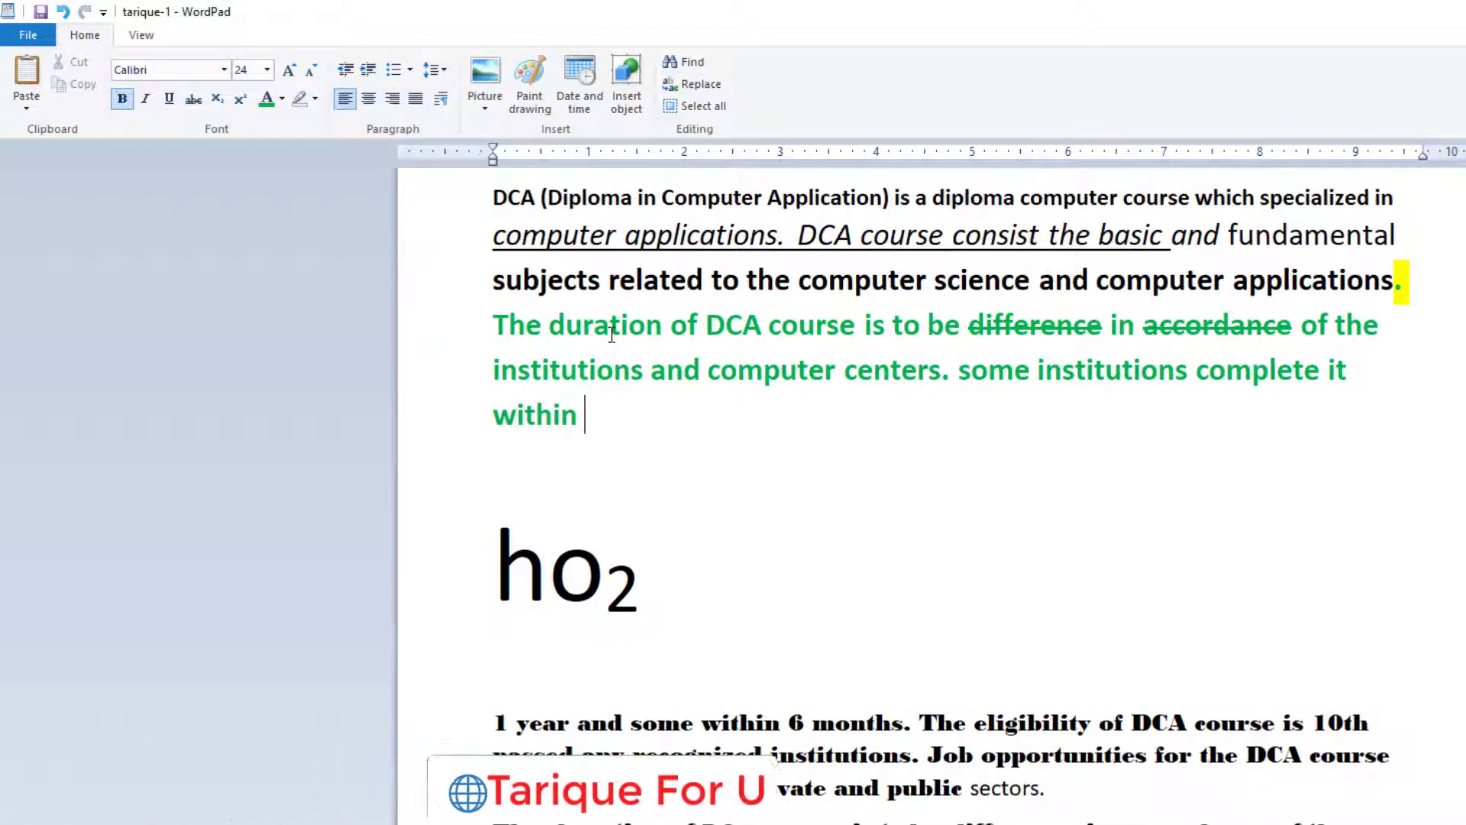
Number the first paragraph with lowercase Roman numerals and replace that numbering with round bullets
click(411, 72)
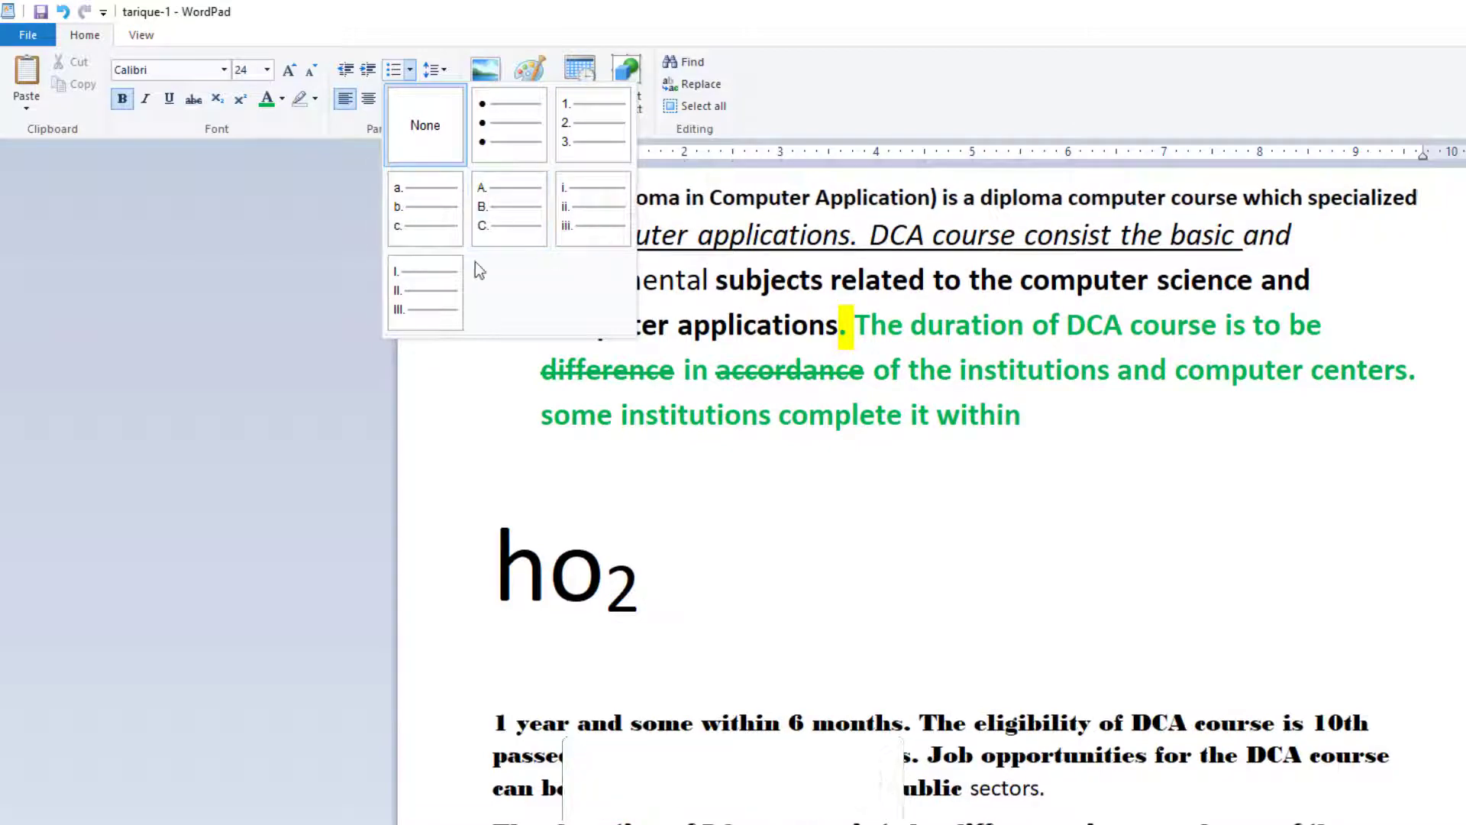
click(579, 215)
drag(1037, 416, 540, 202)
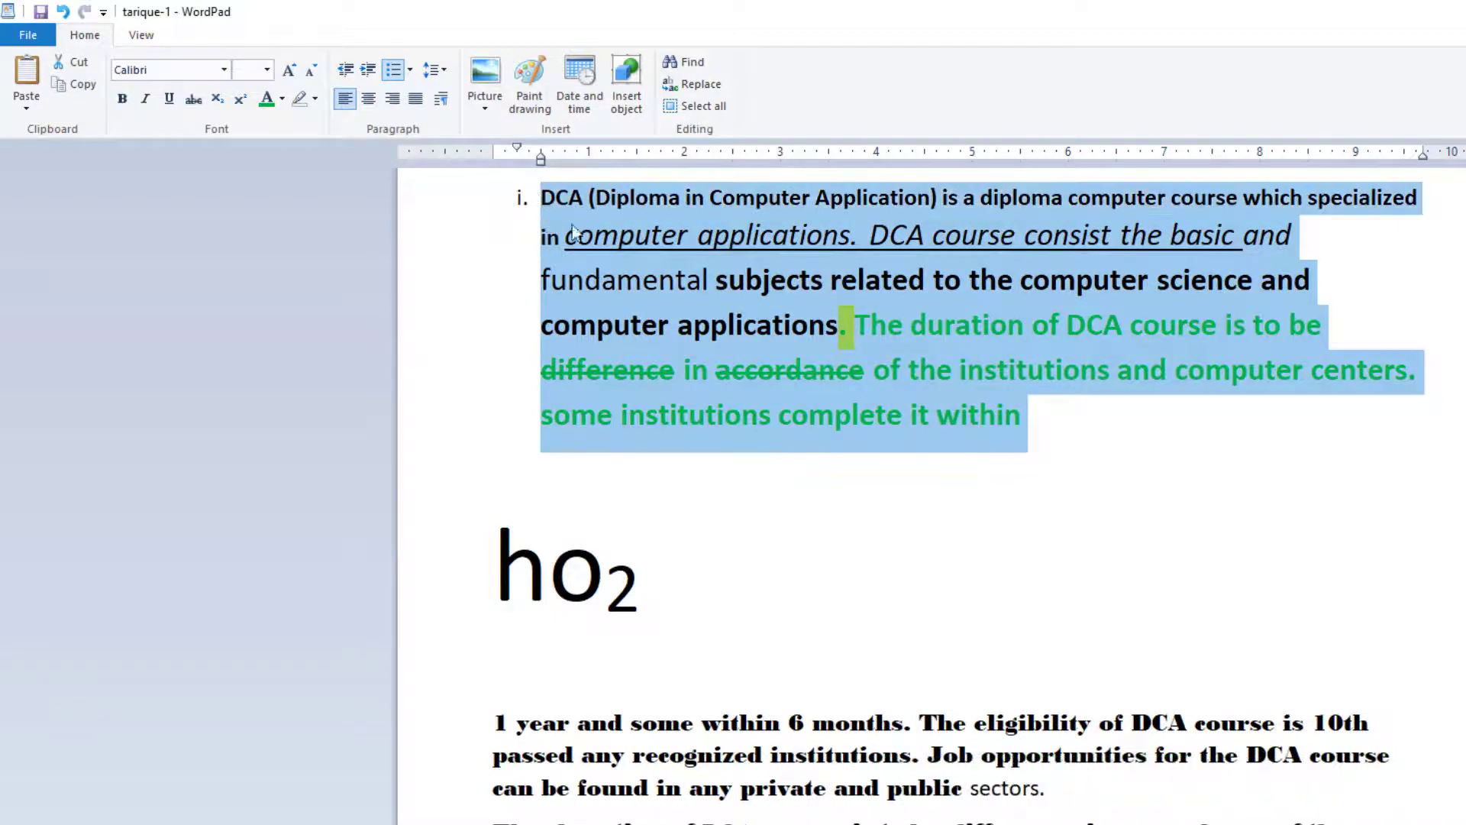
click(410, 71)
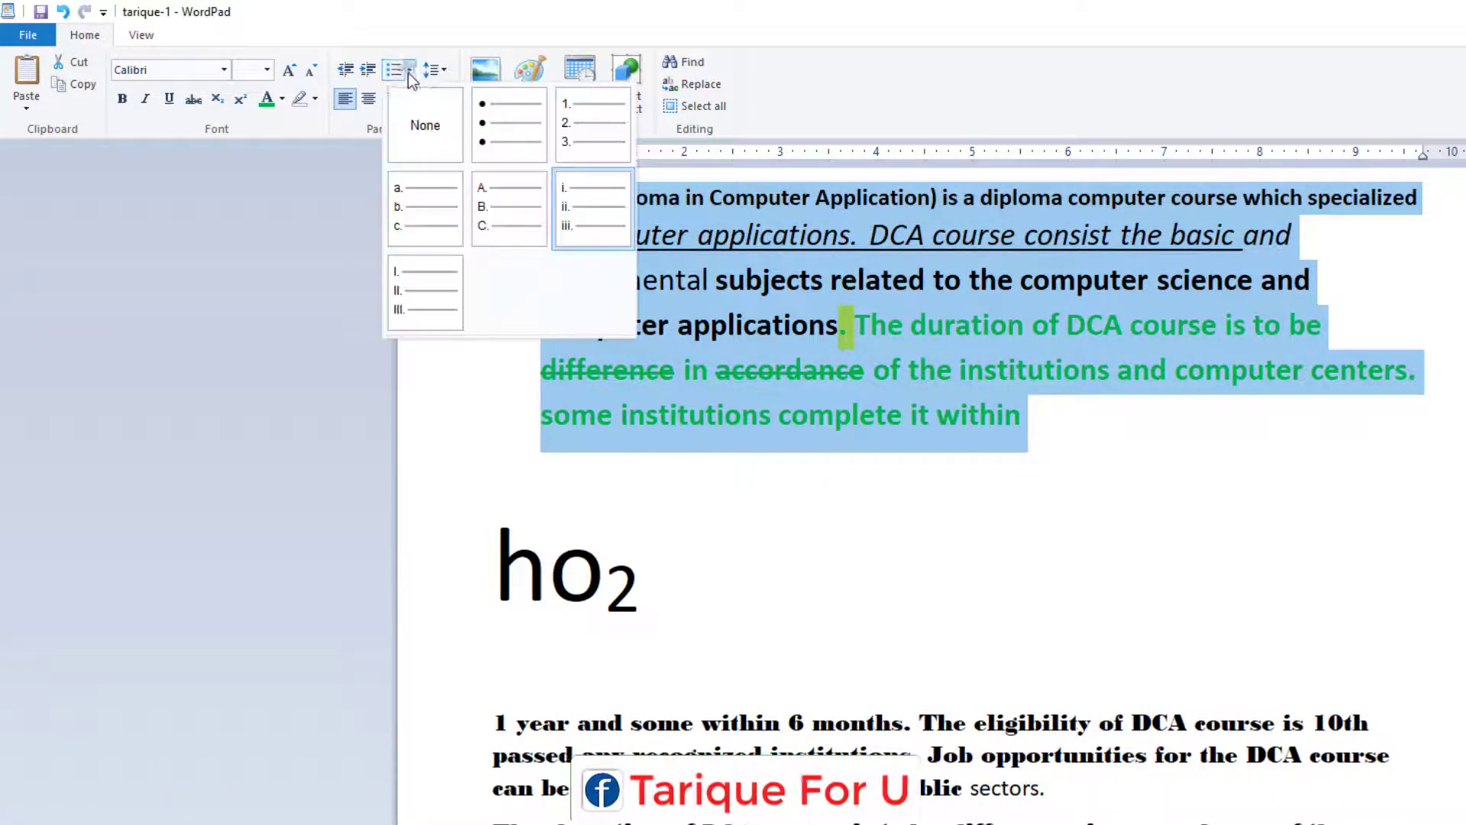
click(510, 125)
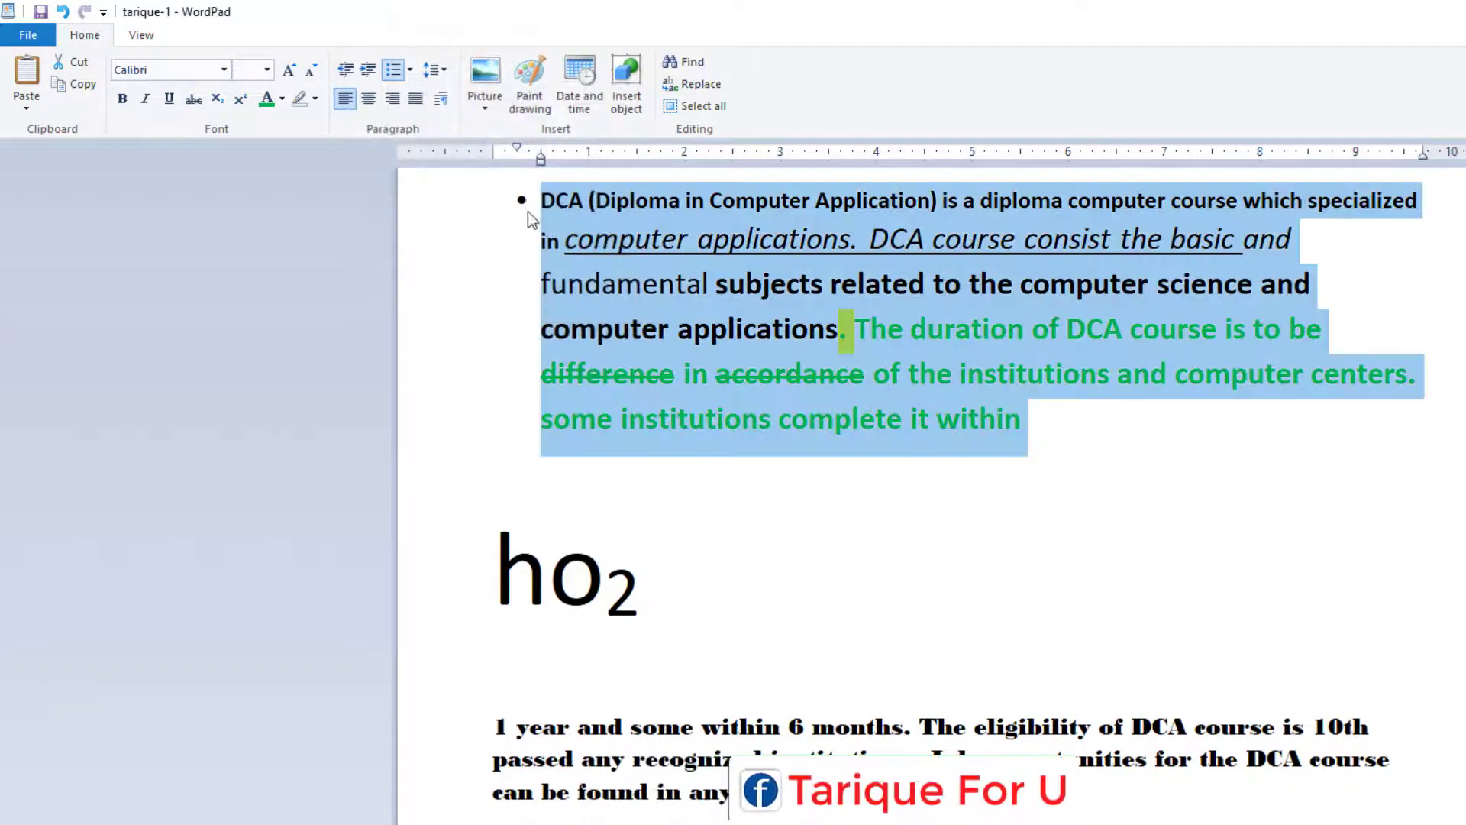
click(527, 204)
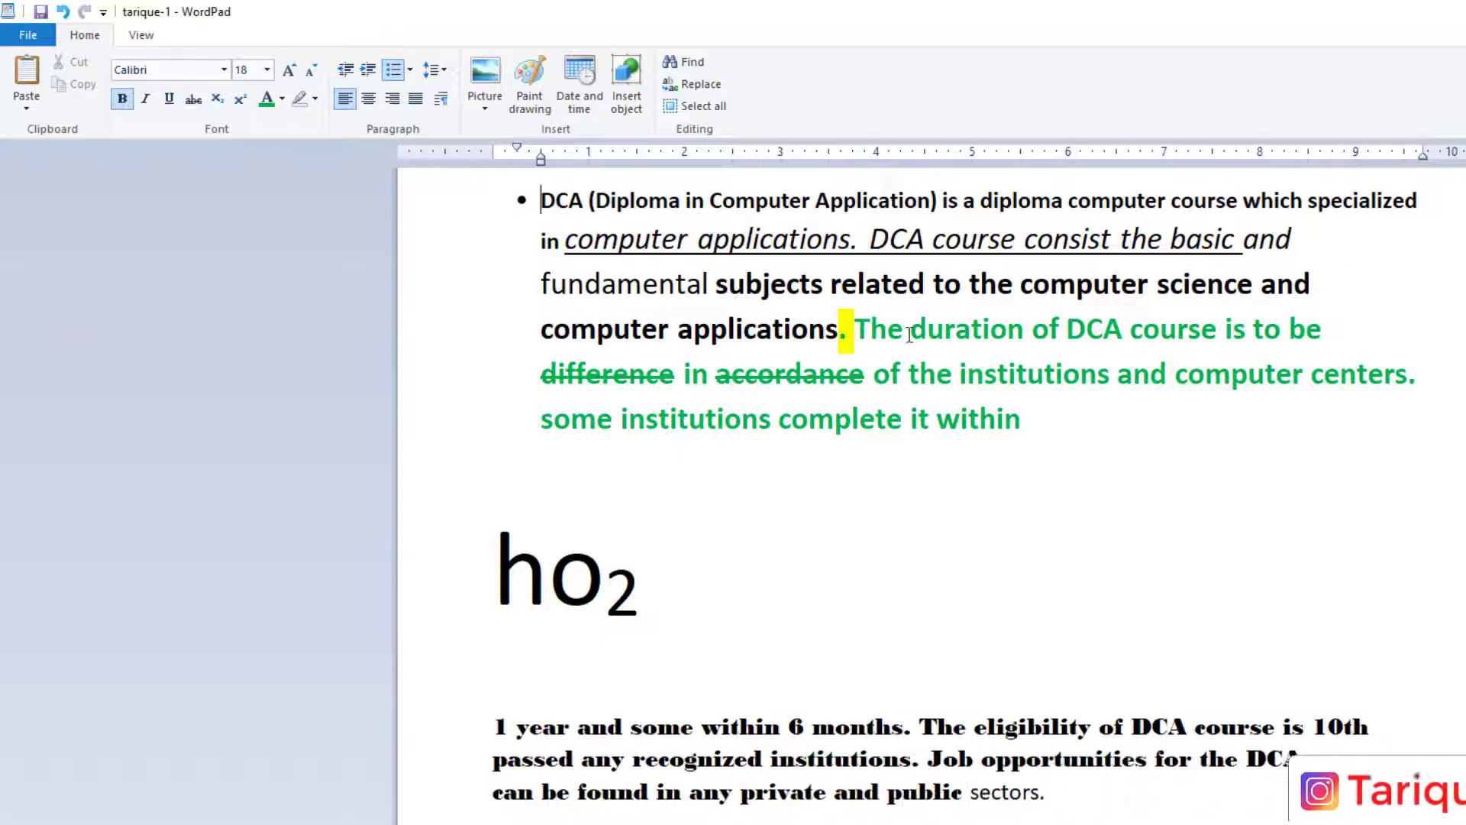
Split the bulleted paragraph into three bullets after "basic and" and before "difference", and add an unbulleted blank line below
click(1292, 239)
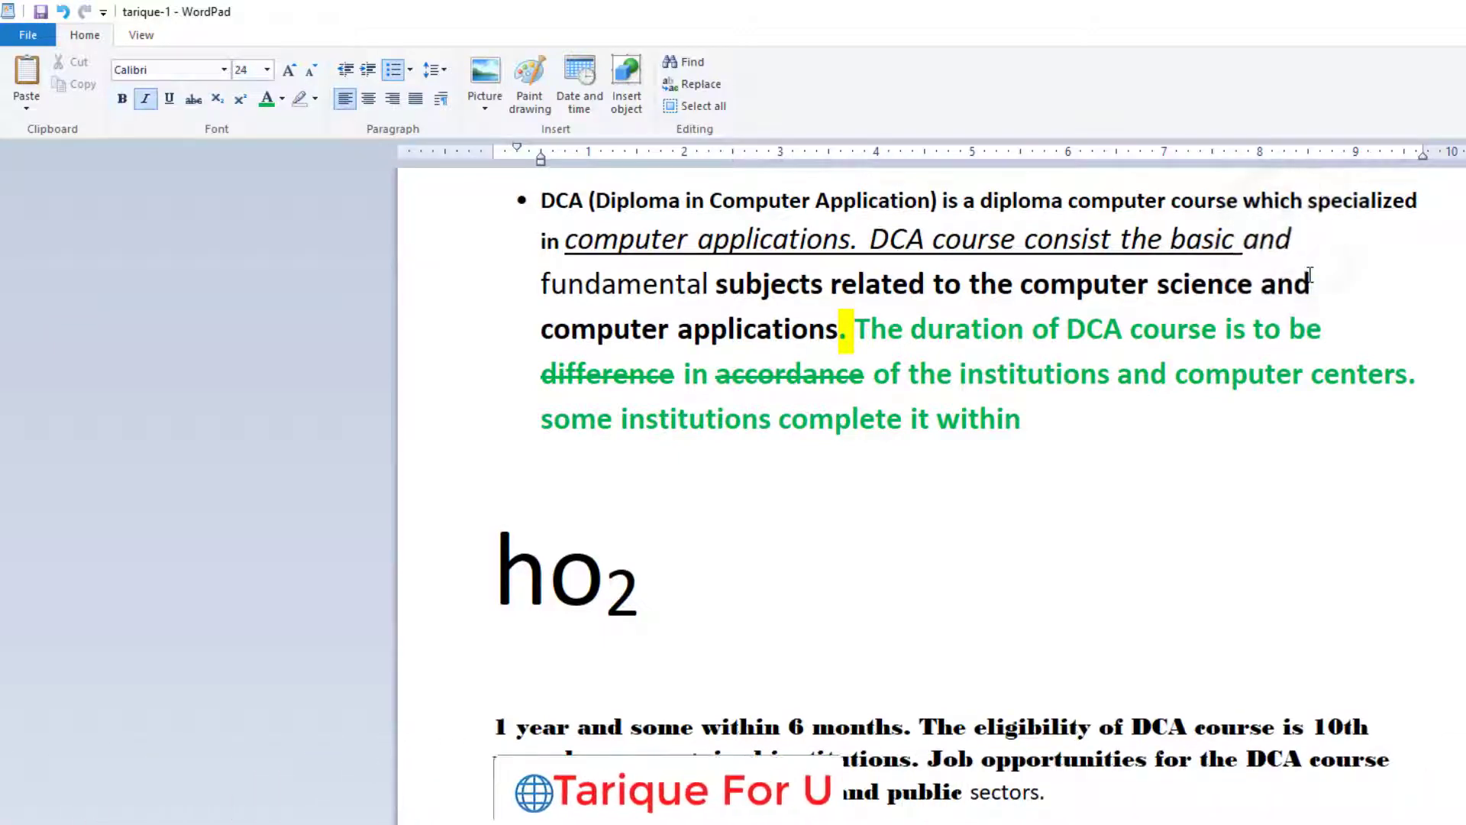
key(Return)
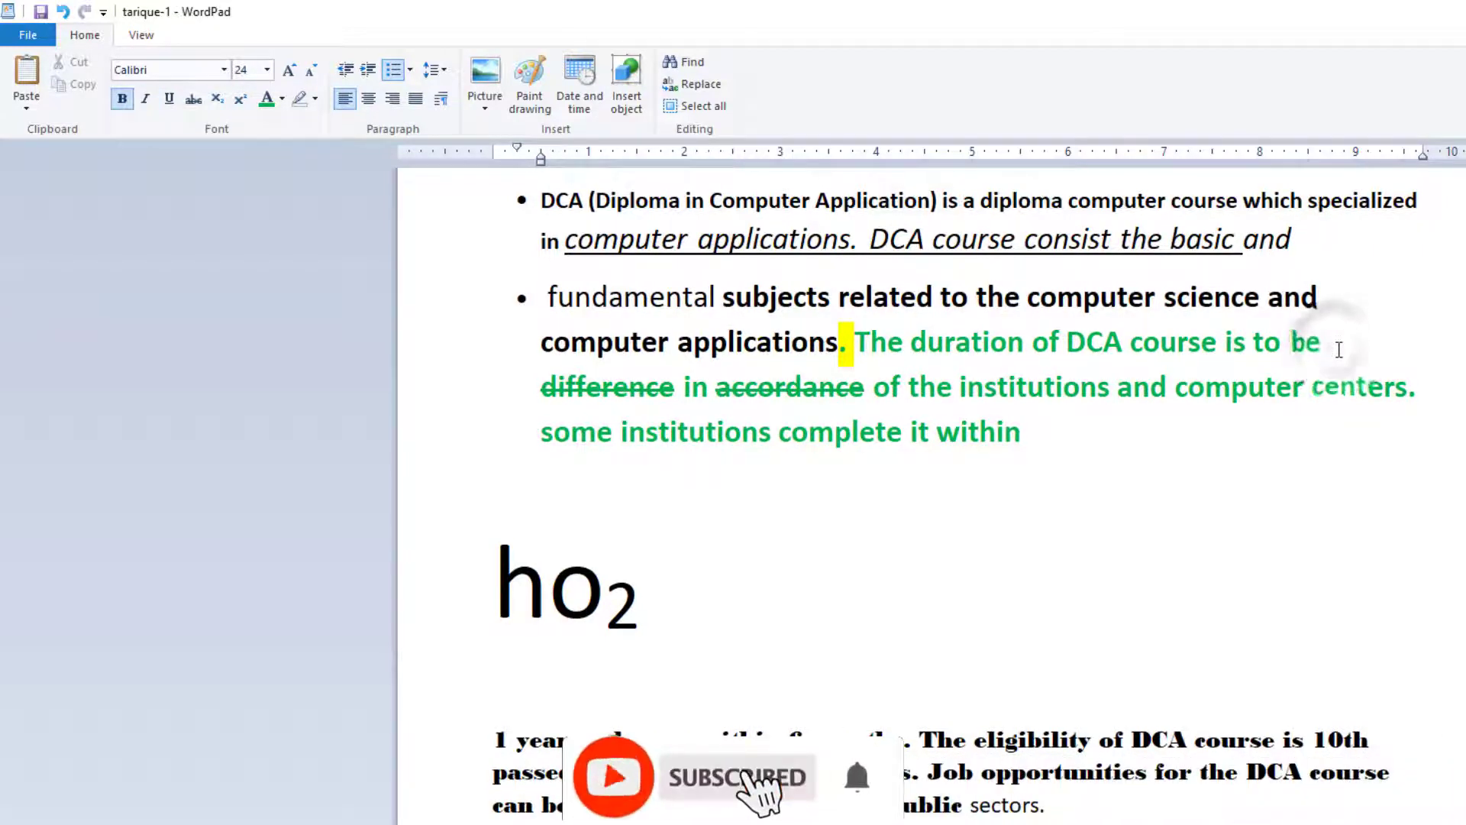
key(Return)
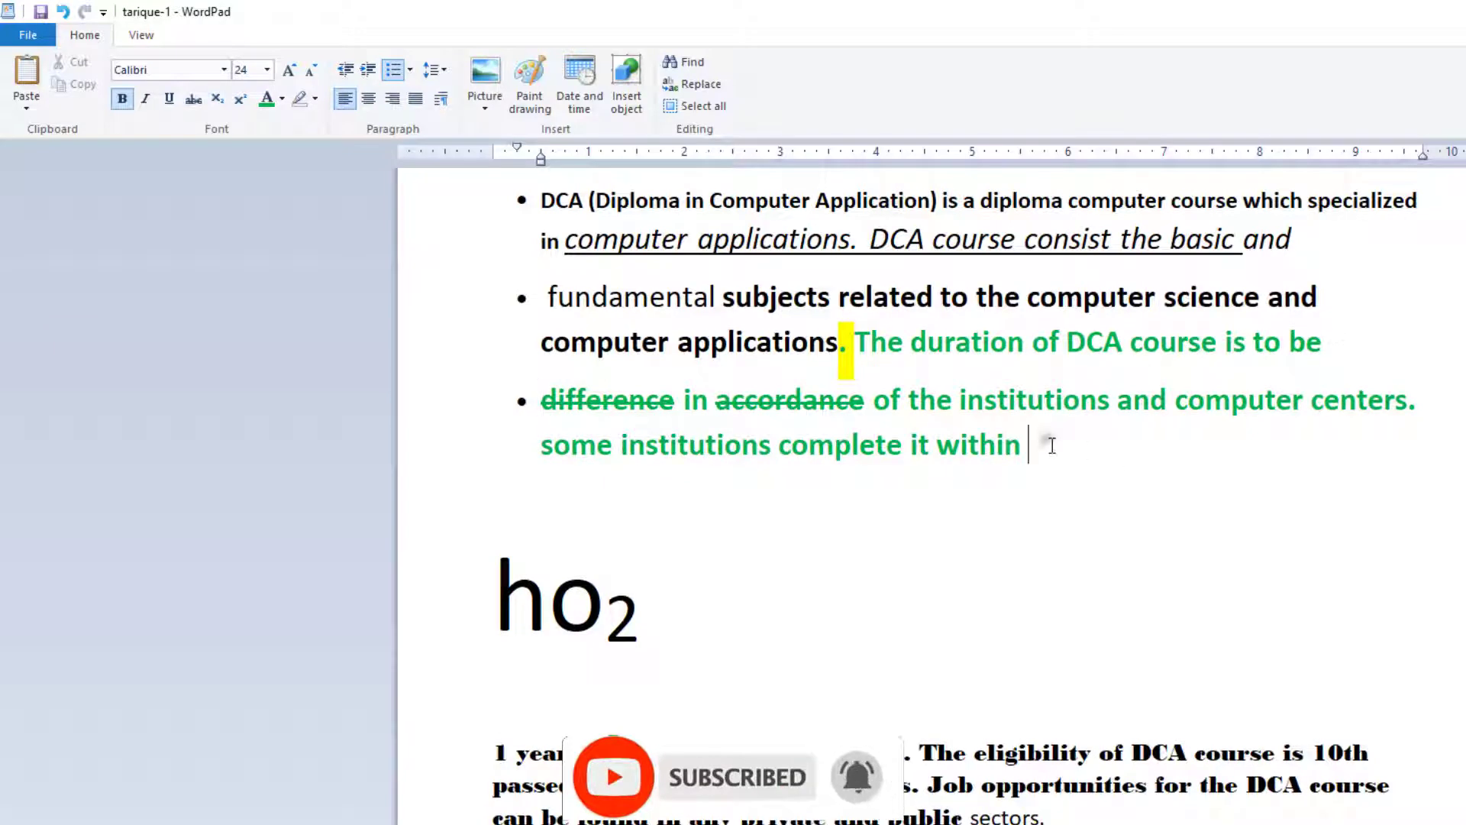
key(Return)
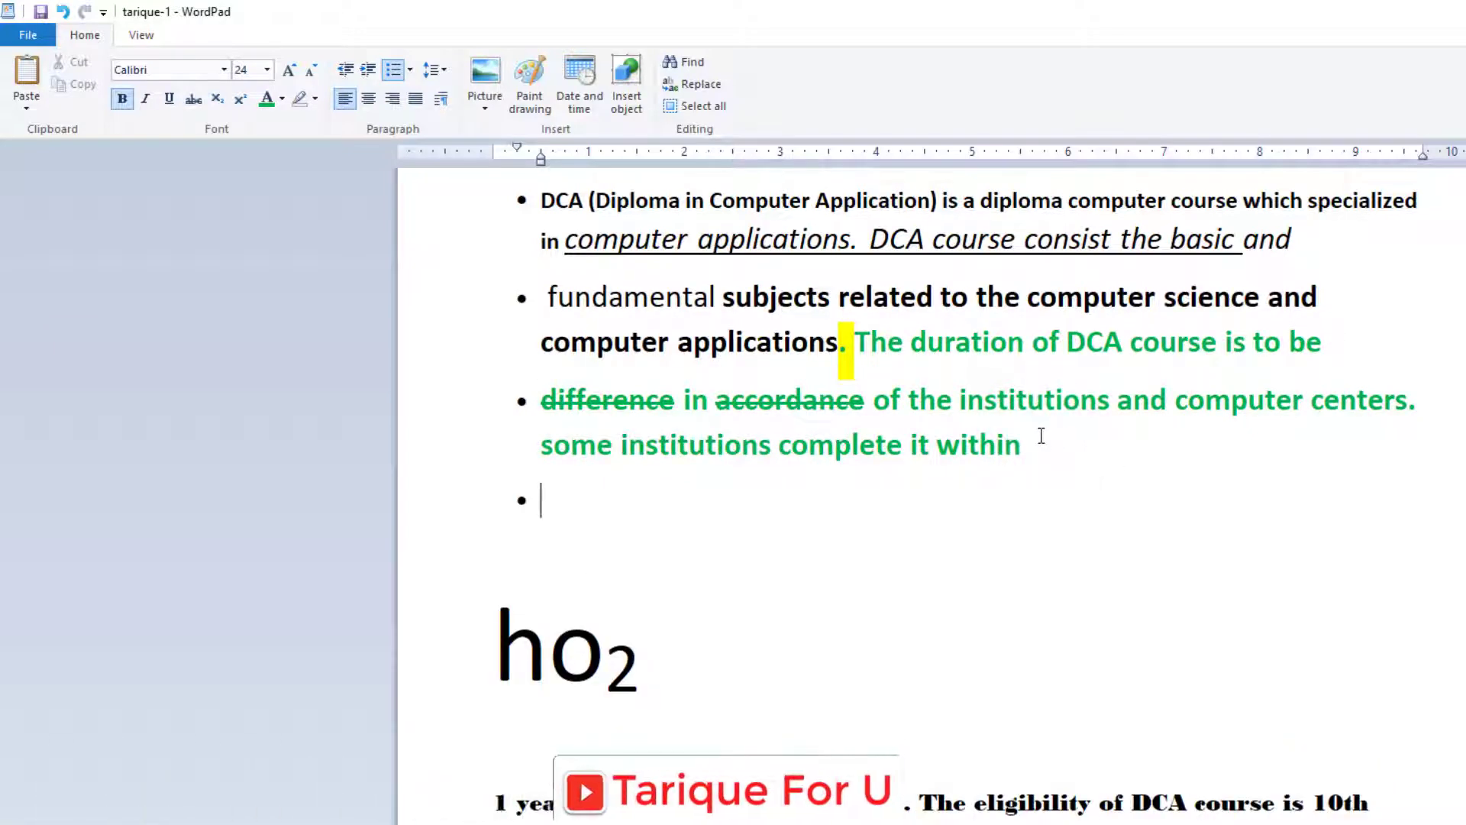
key(BackSpace)
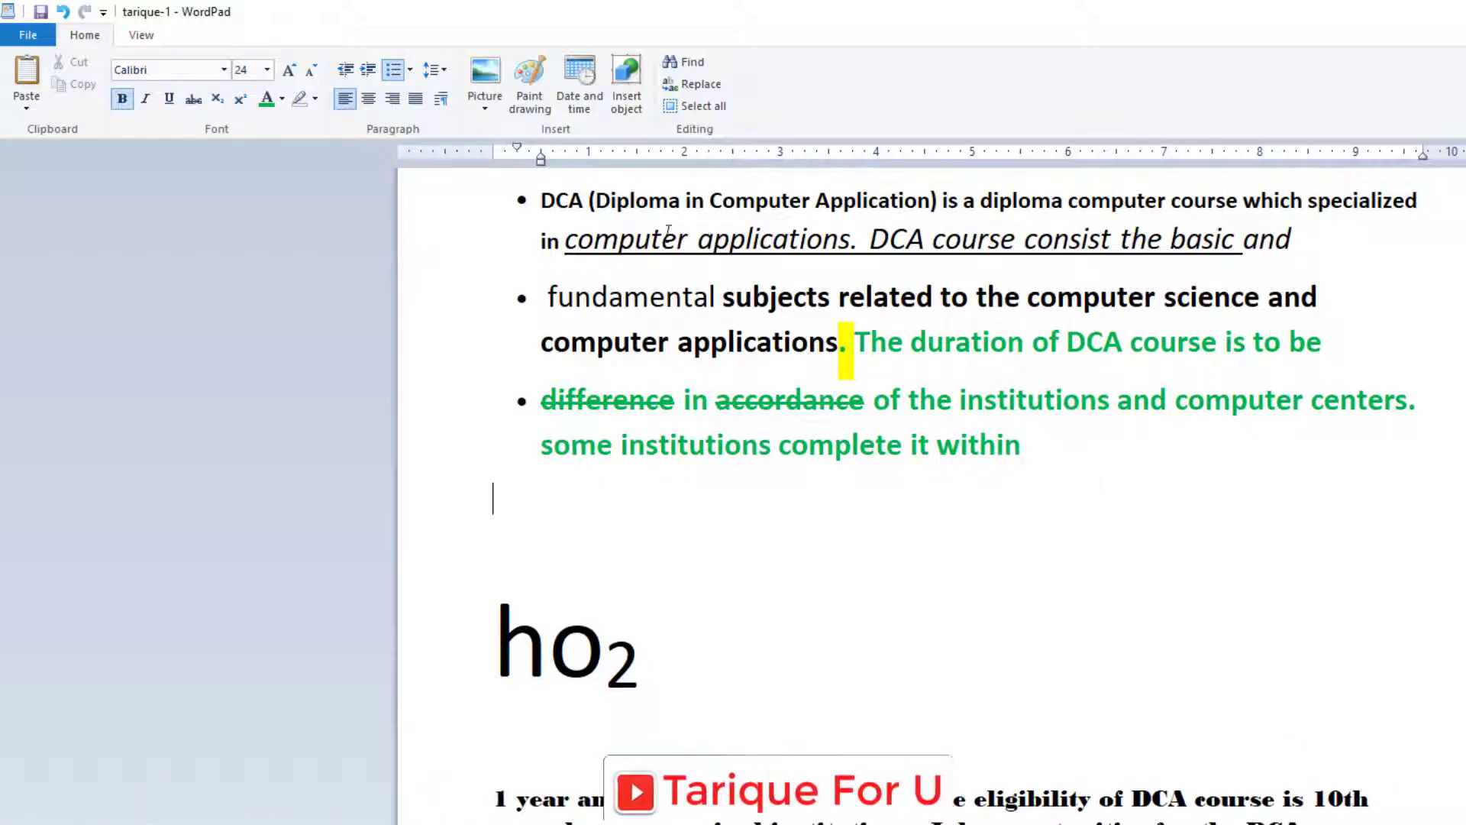
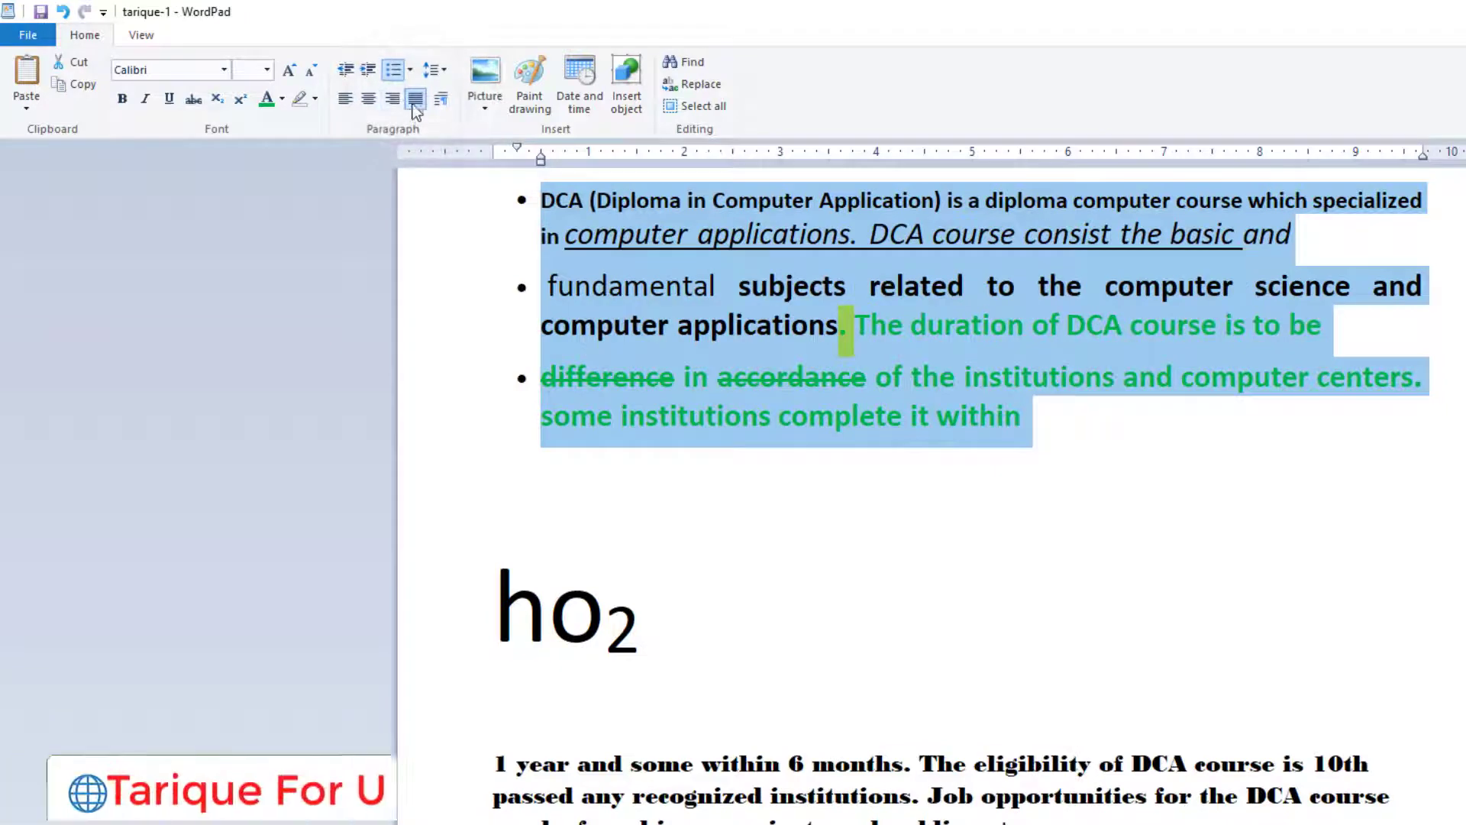
Merge the three bullets back into a single bulleted paragraph, removing the space before "fundamental"
drag(1039, 422, 436, 132)
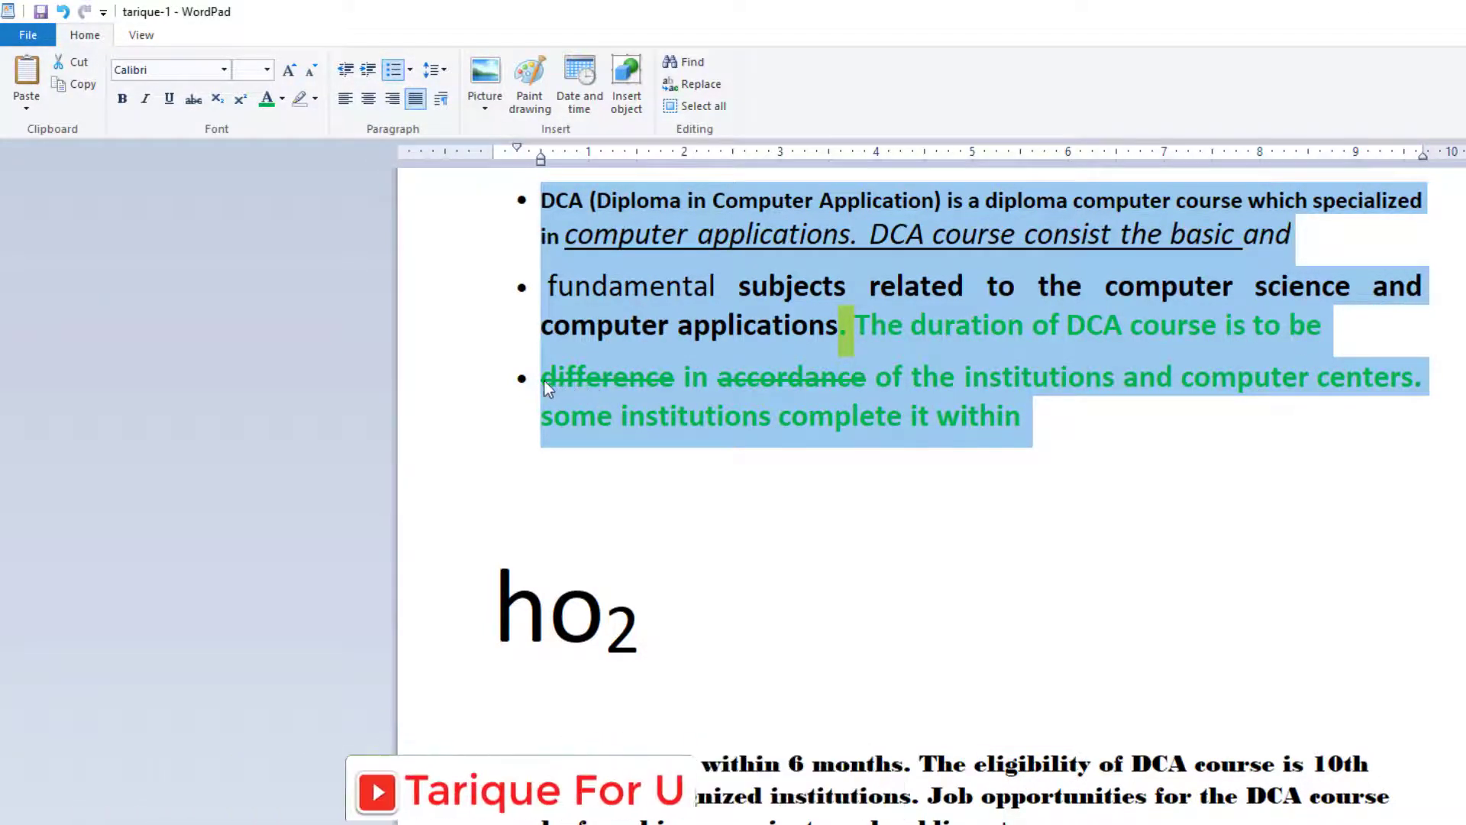
click(1333, 324)
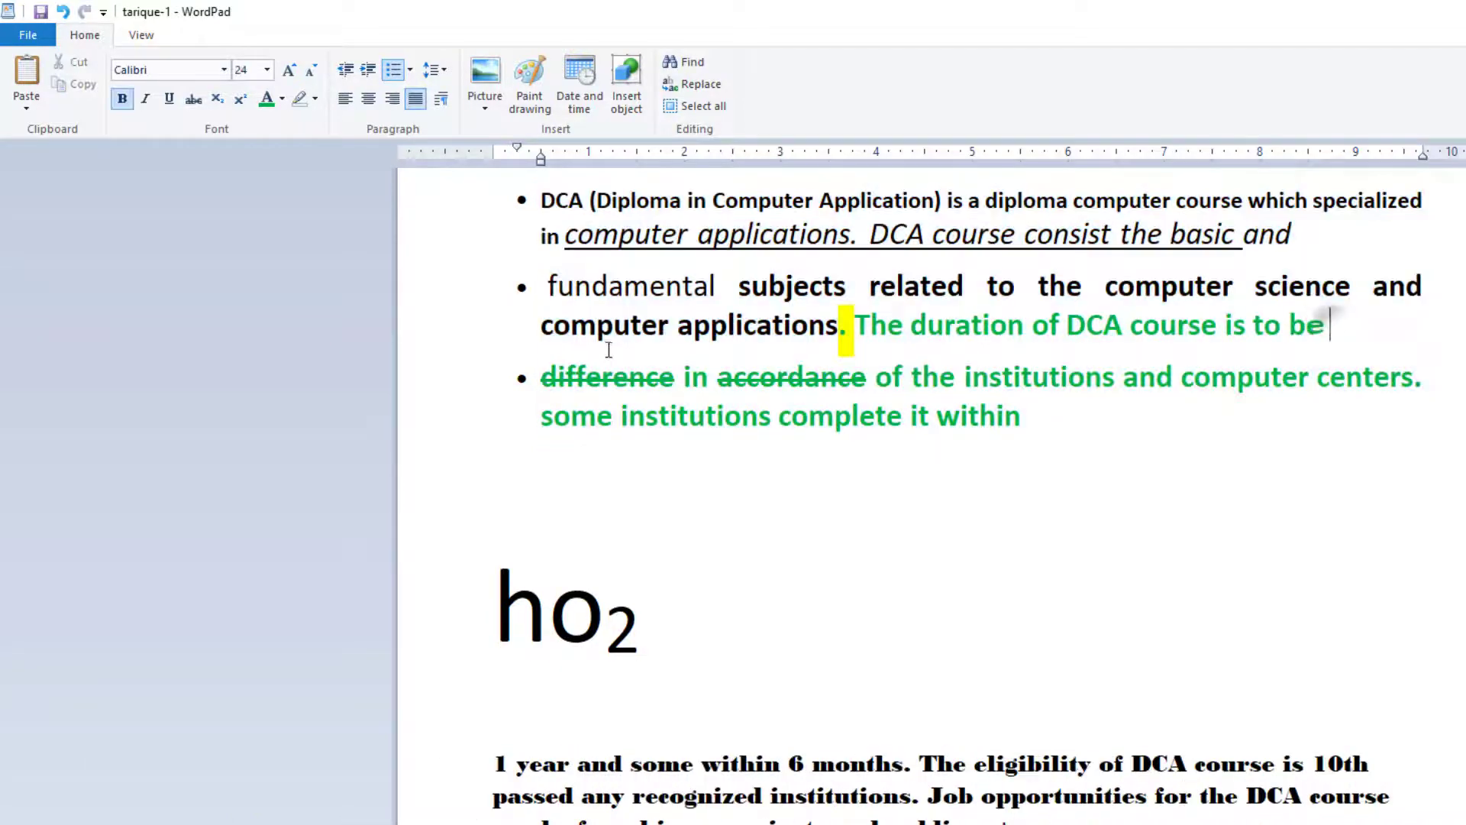
click(544, 374)
key(BackSpace)
key(BackSpace)
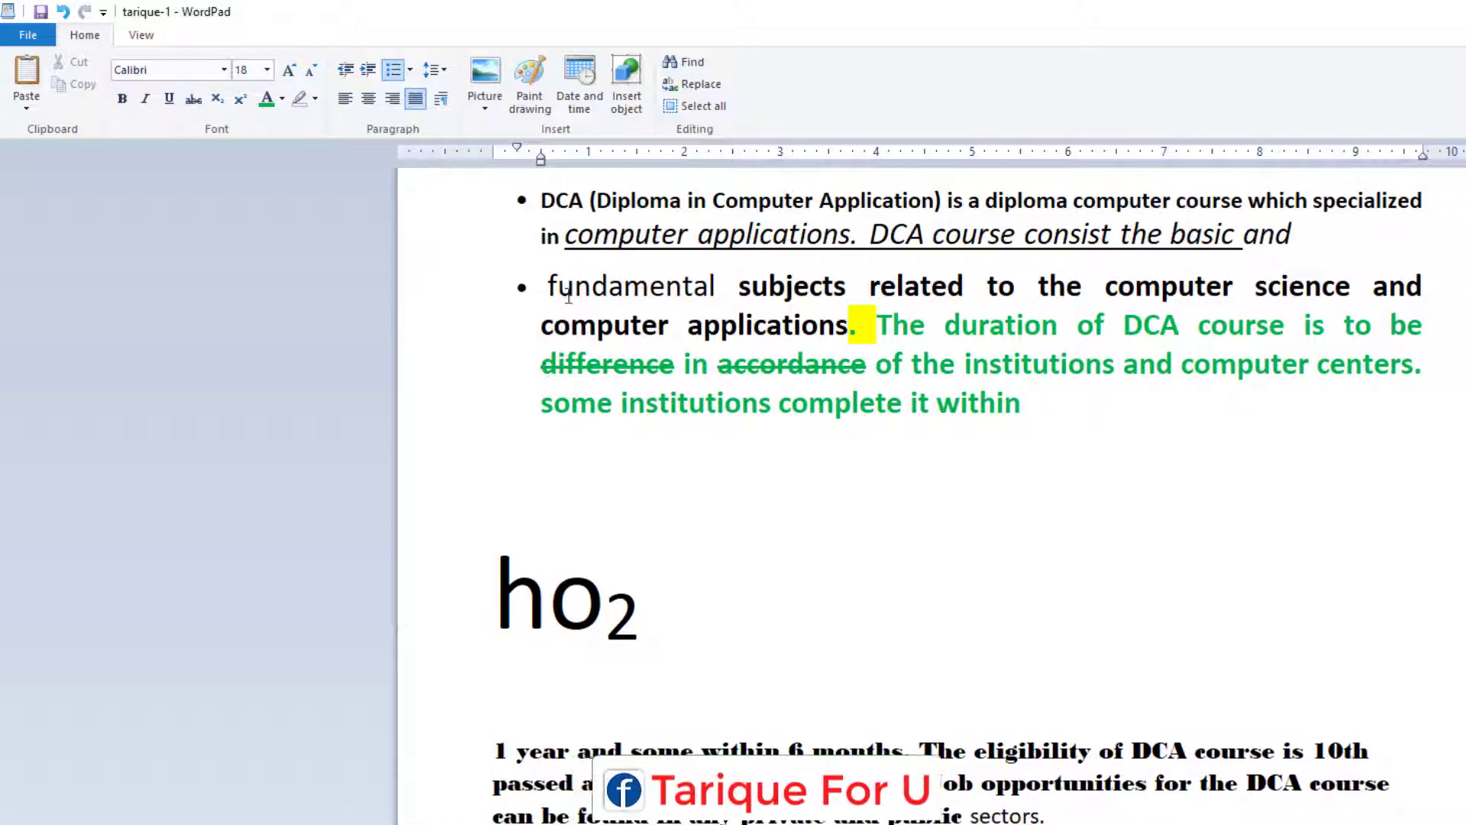
key(BackSpace)
key(BackSpace)
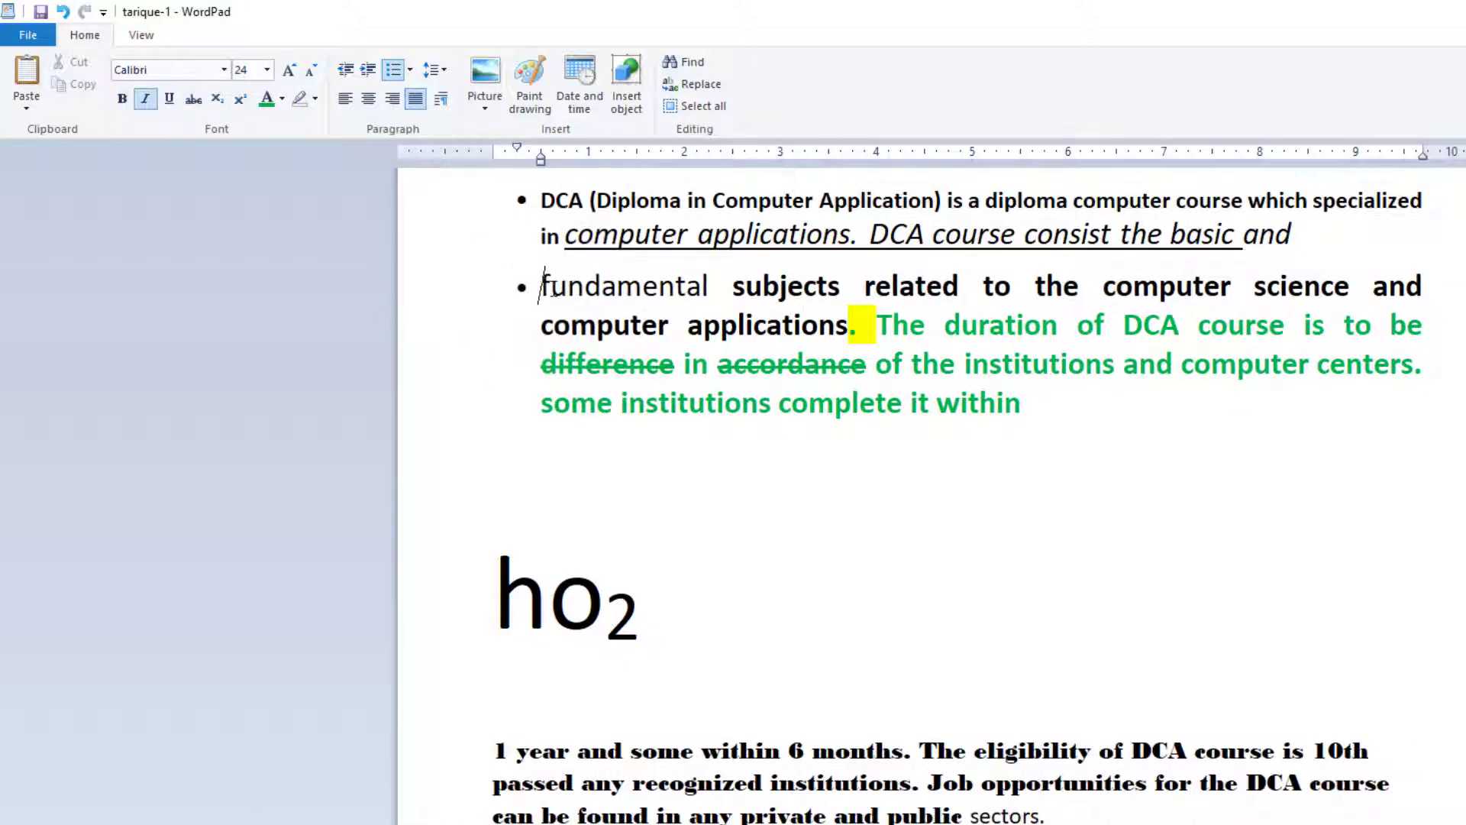
key(BackSpace)
triple_click(1065, 405)
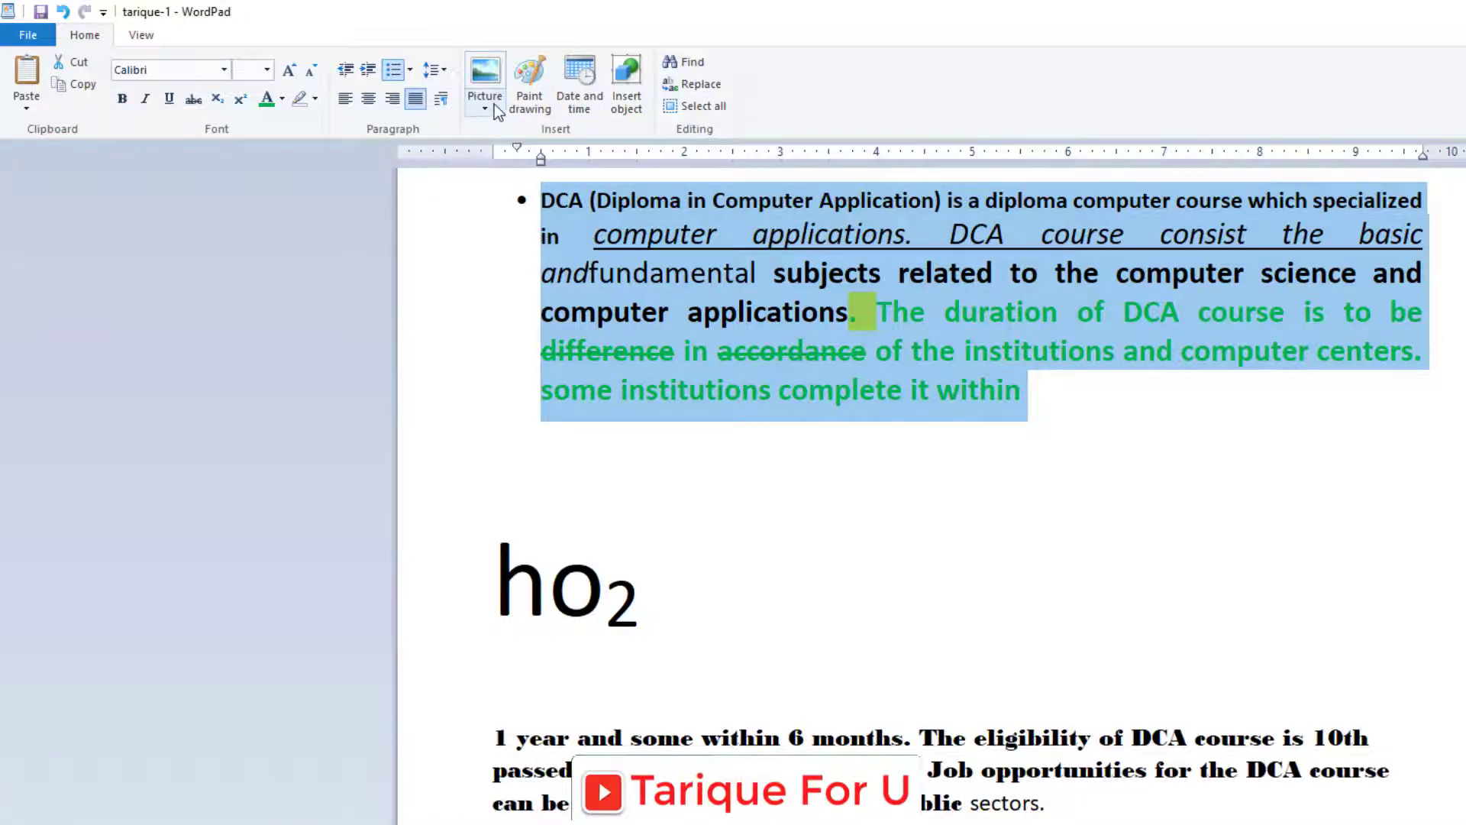
Insert a portrait picture from a folder on the Editing (G:) drive into the blank line below the bulleted paragraph
click(756, 474)
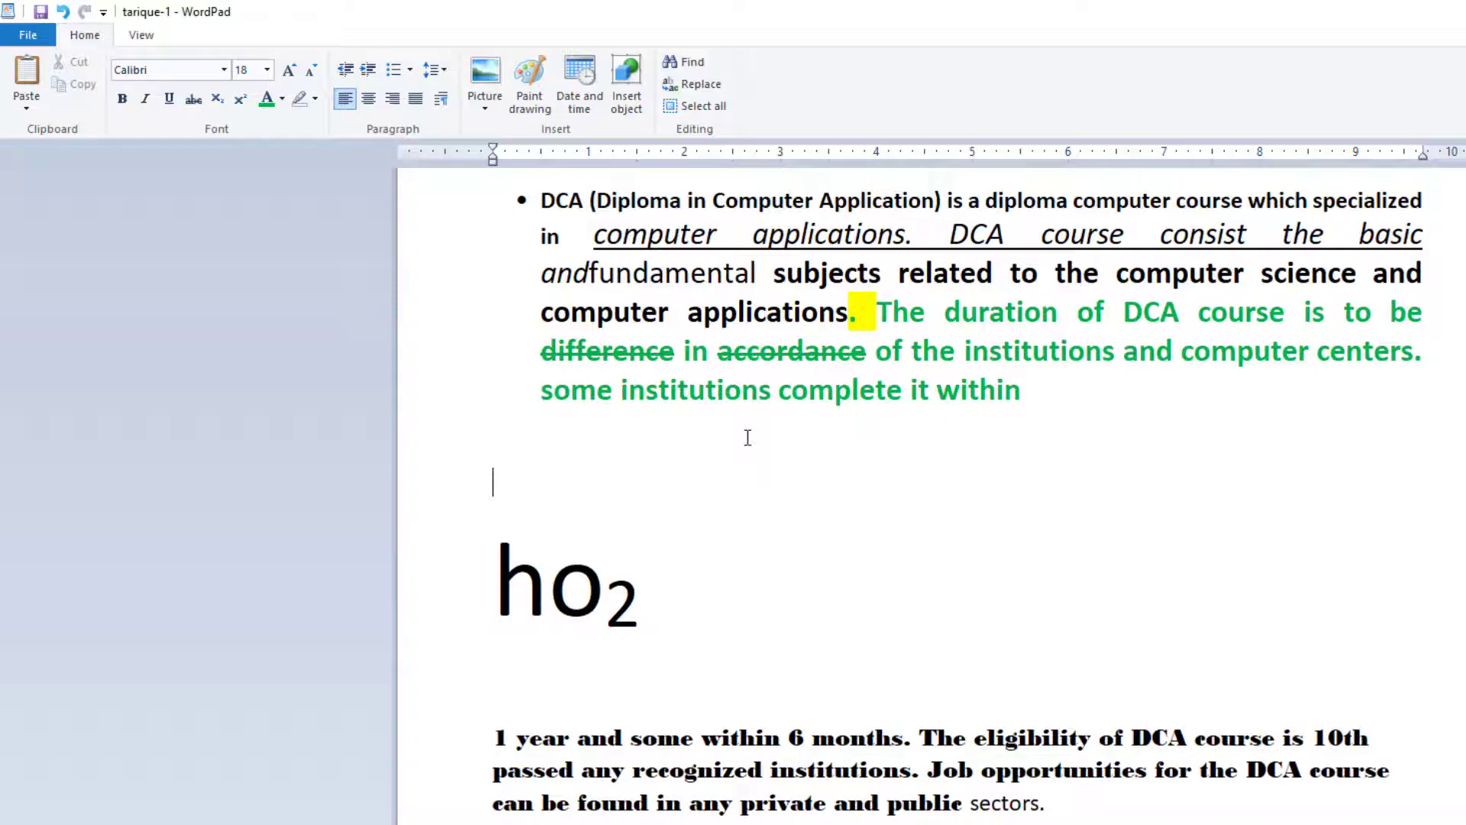
click(490, 104)
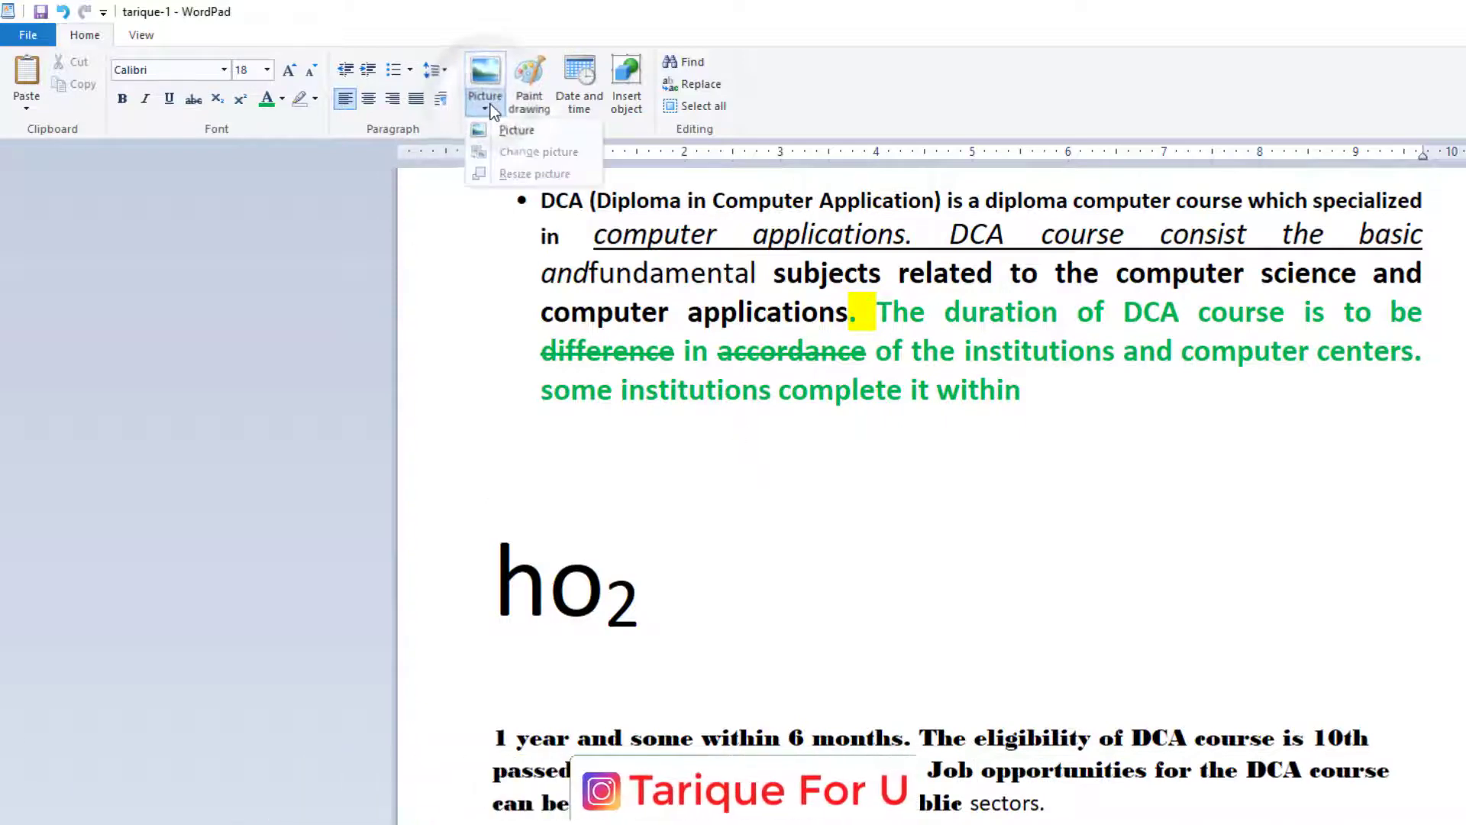
click(517, 131)
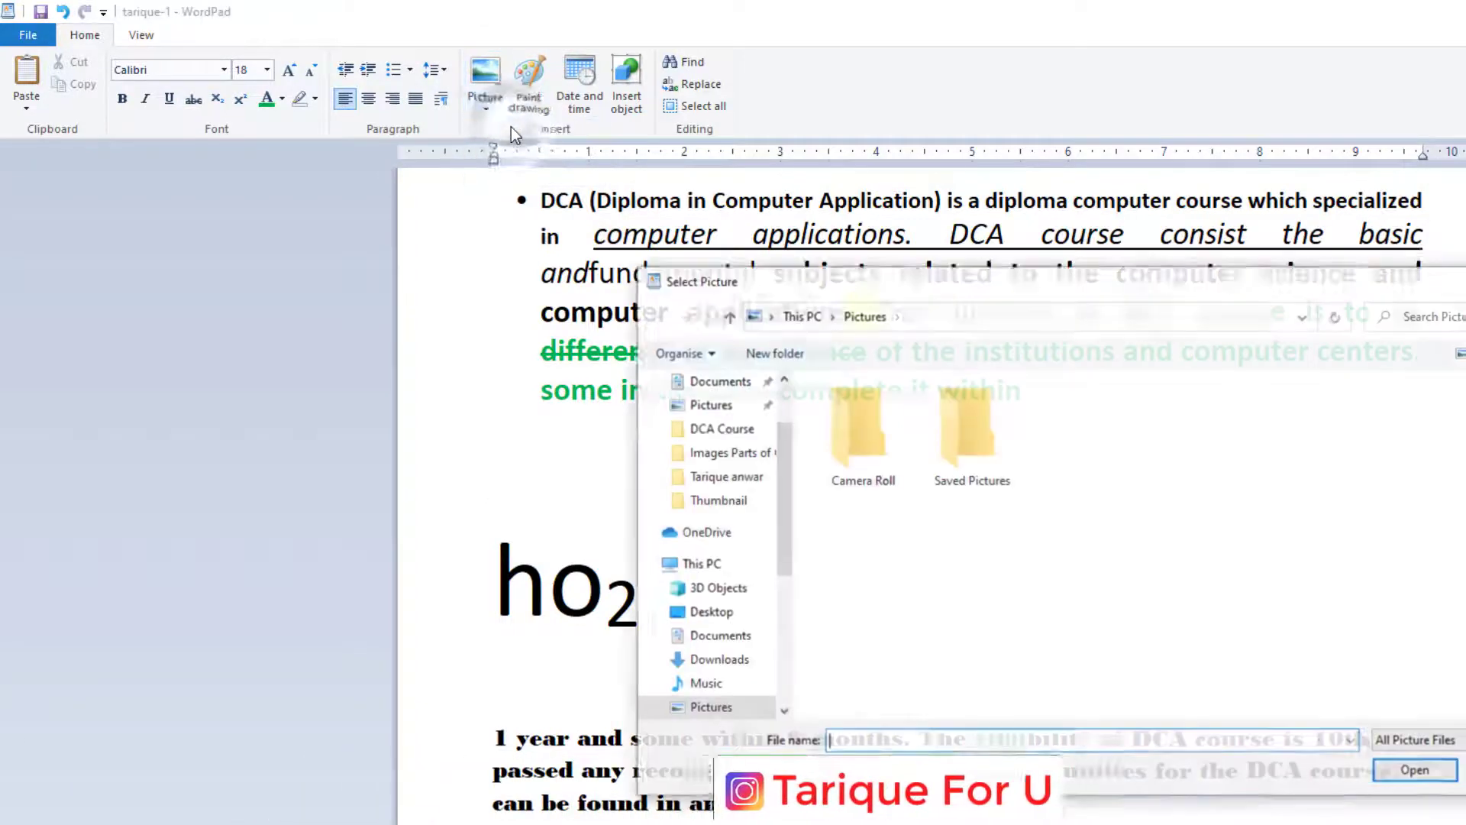
scroll(740, 614, down, 1)
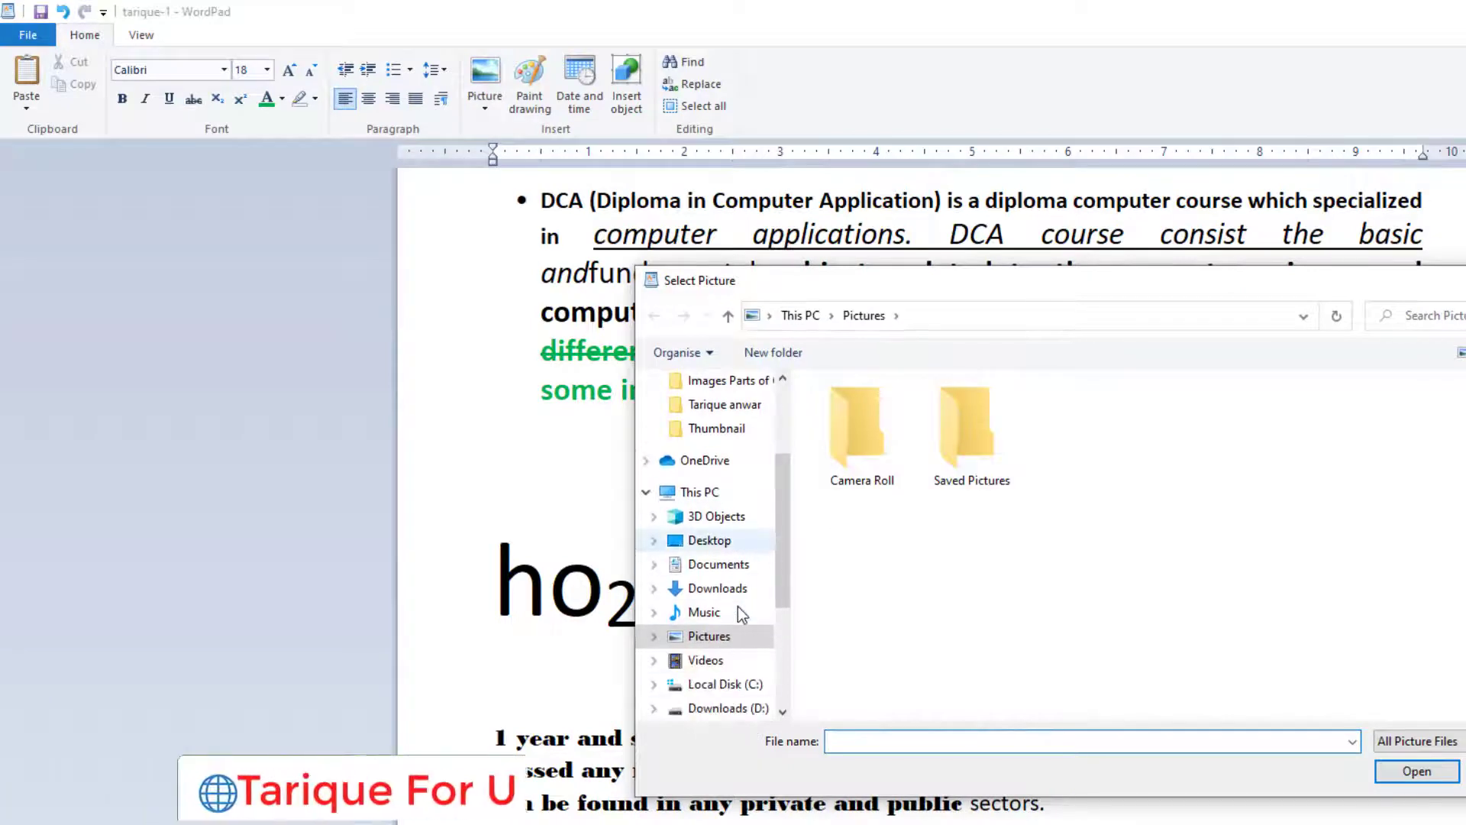
scroll(725, 642, down, 1)
scroll(712, 648, down, 1)
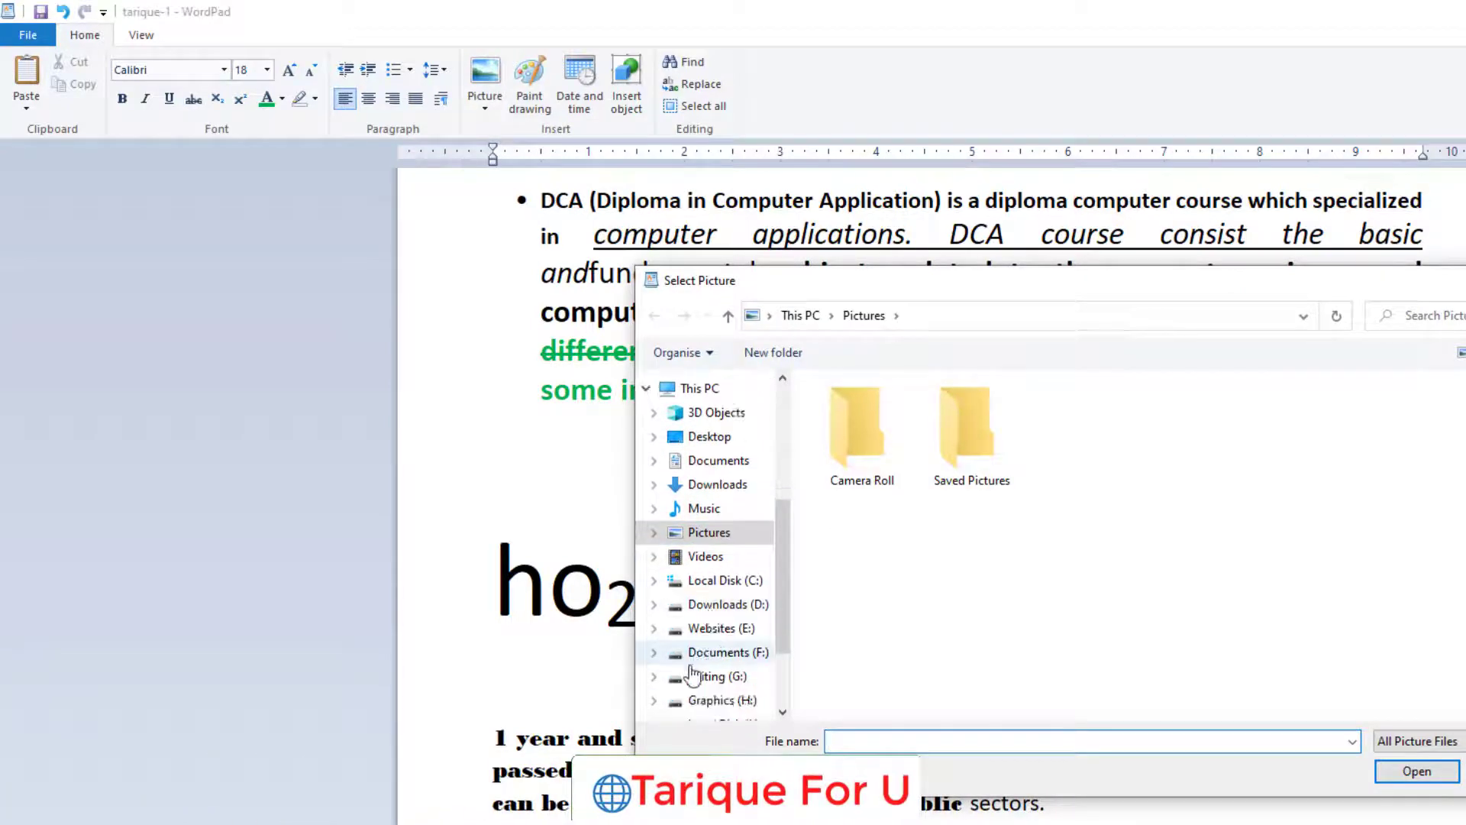
click(703, 676)
scroll(1124, 623, down, 3)
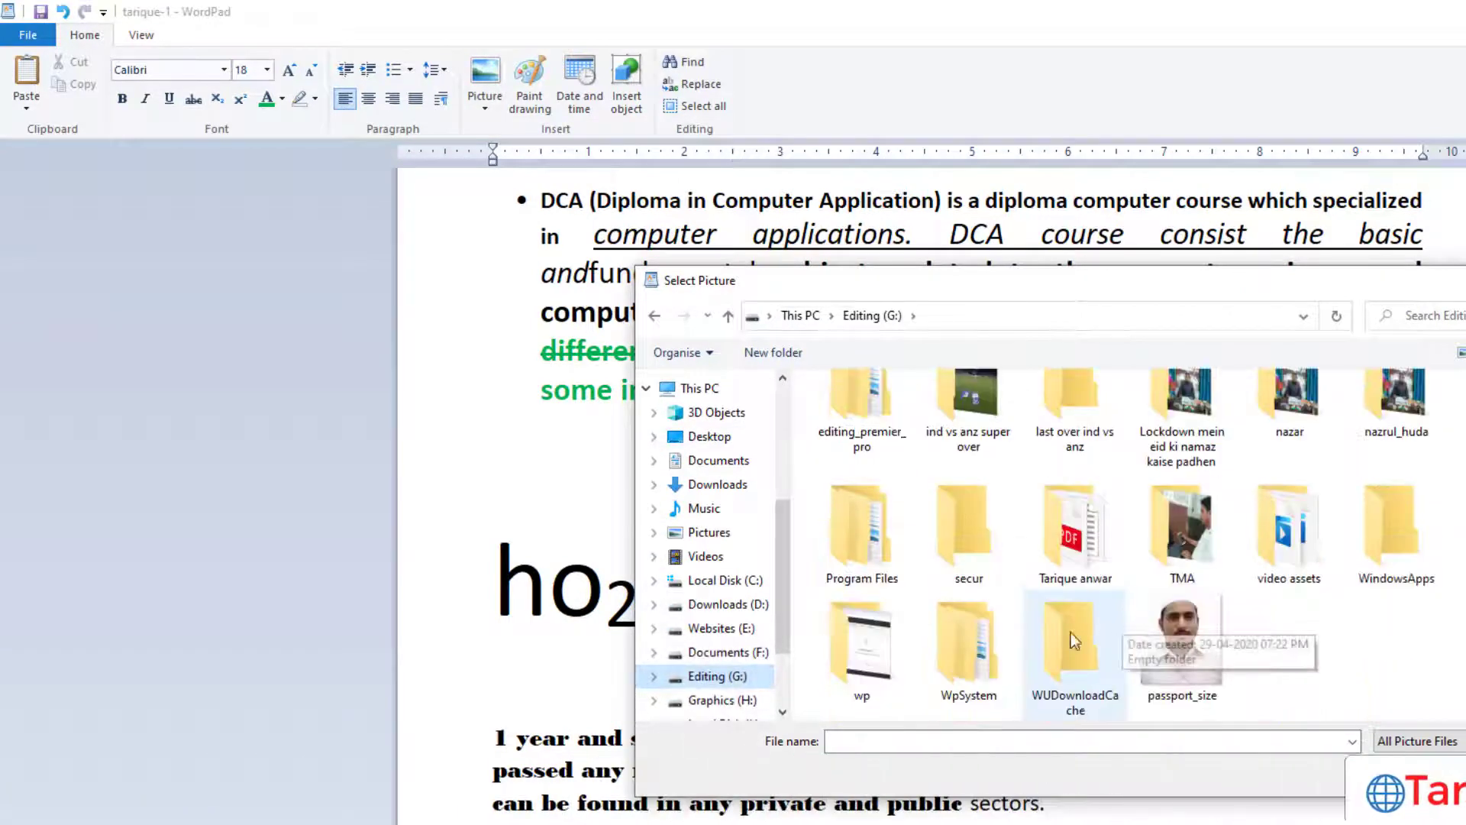
double_click(1073, 530)
scroll(1016, 548, down, 5)
click(1075, 534)
click(1413, 771)
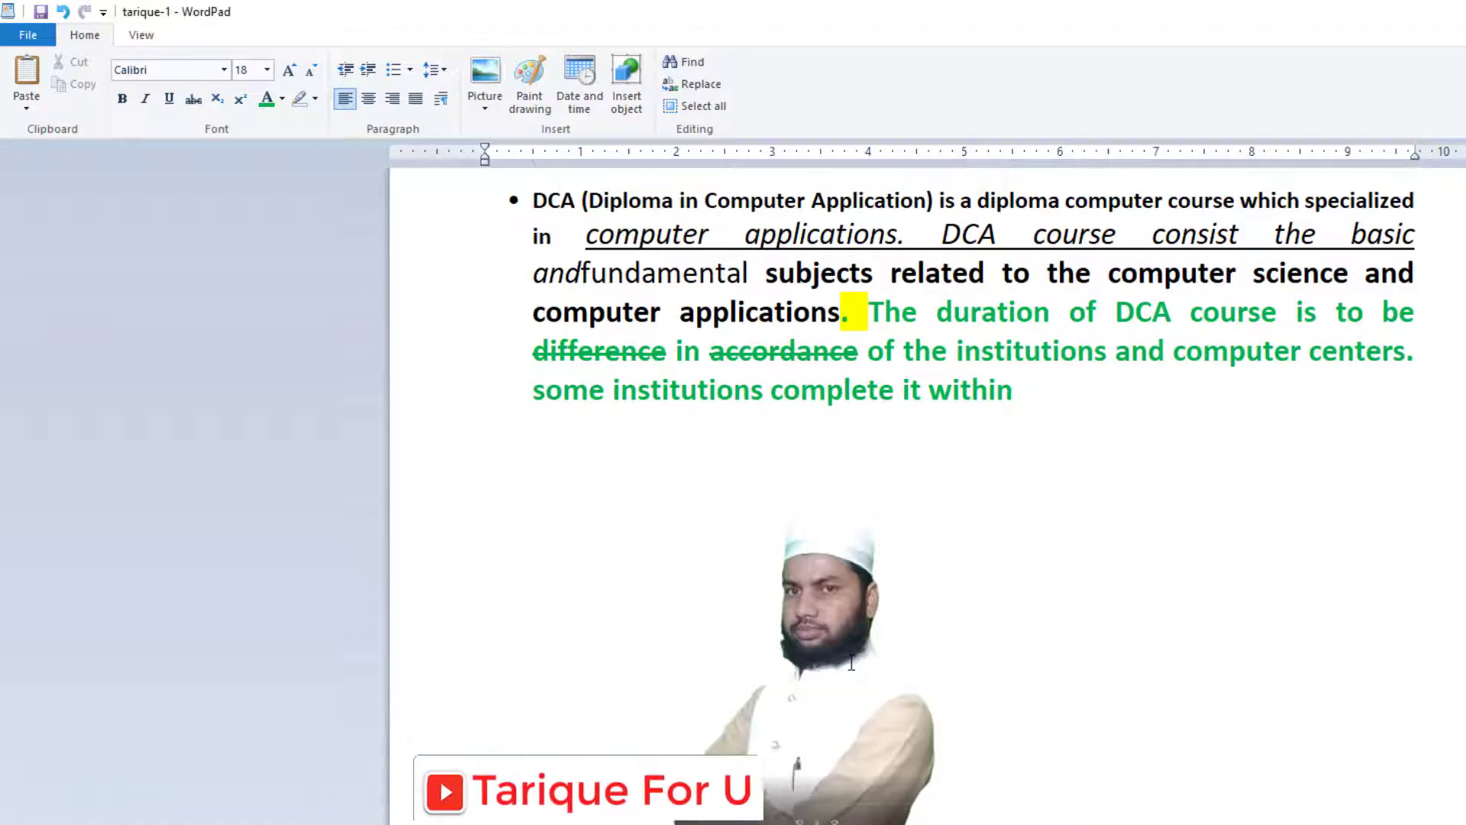
Select the inserted portrait picture and delete it from the document
click(485, 103)
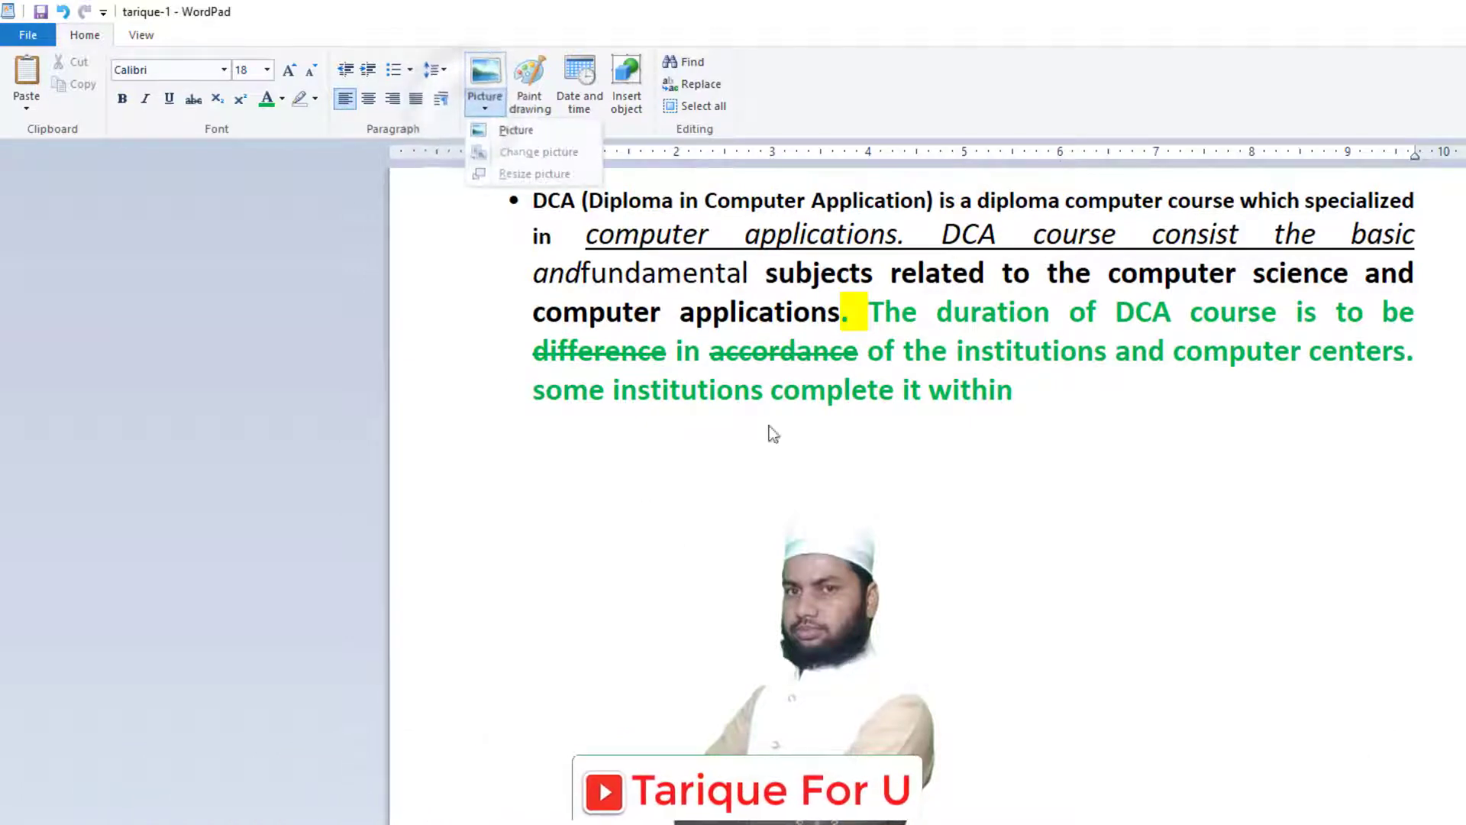
click(821, 606)
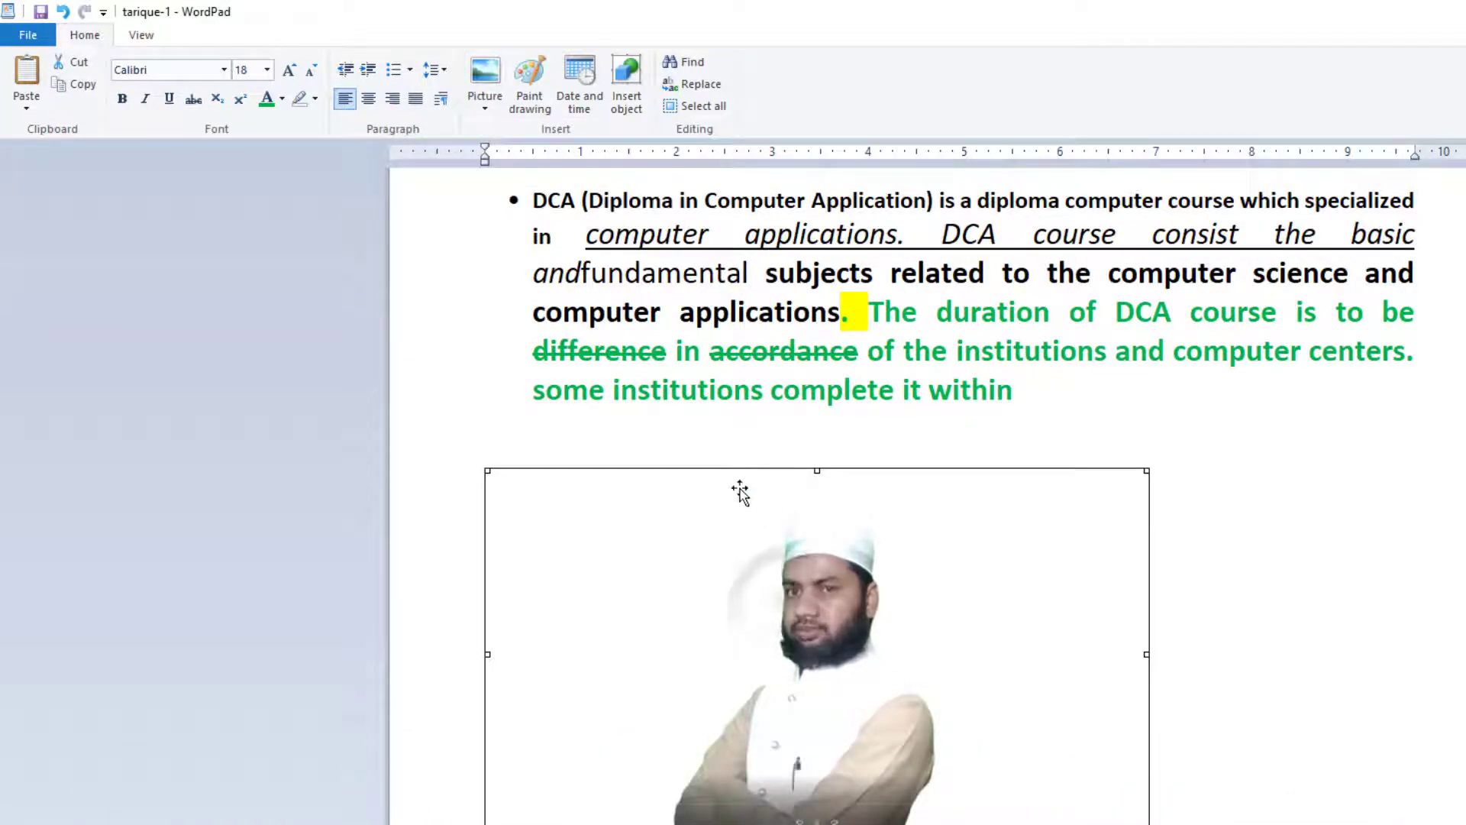
key(Delete)
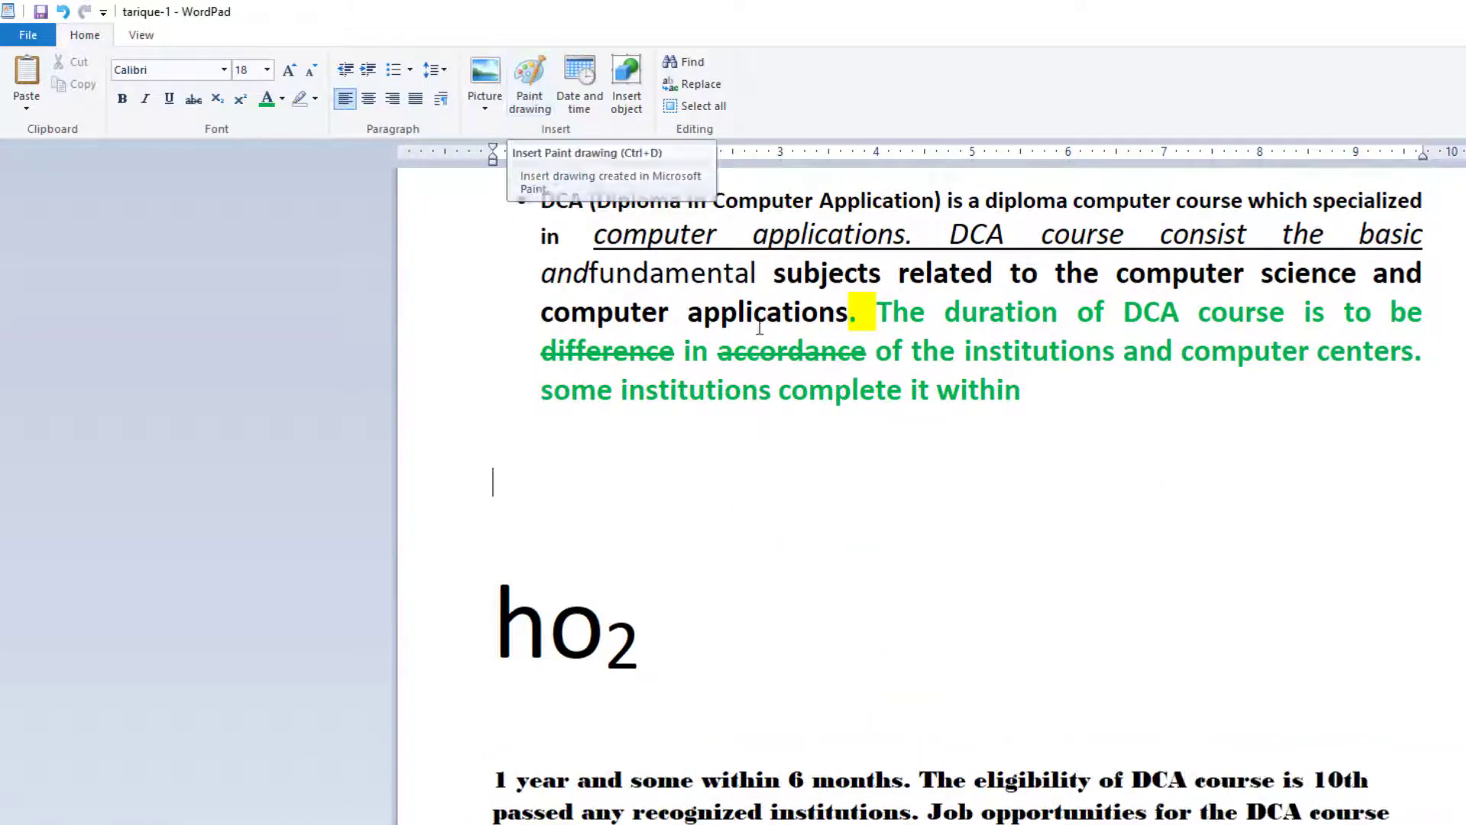
Start a Paint drawing on the blank line, enlarge its canvas to about 340 × 280 pixels, and draw a circle about 155 pixels wide
click(534, 101)
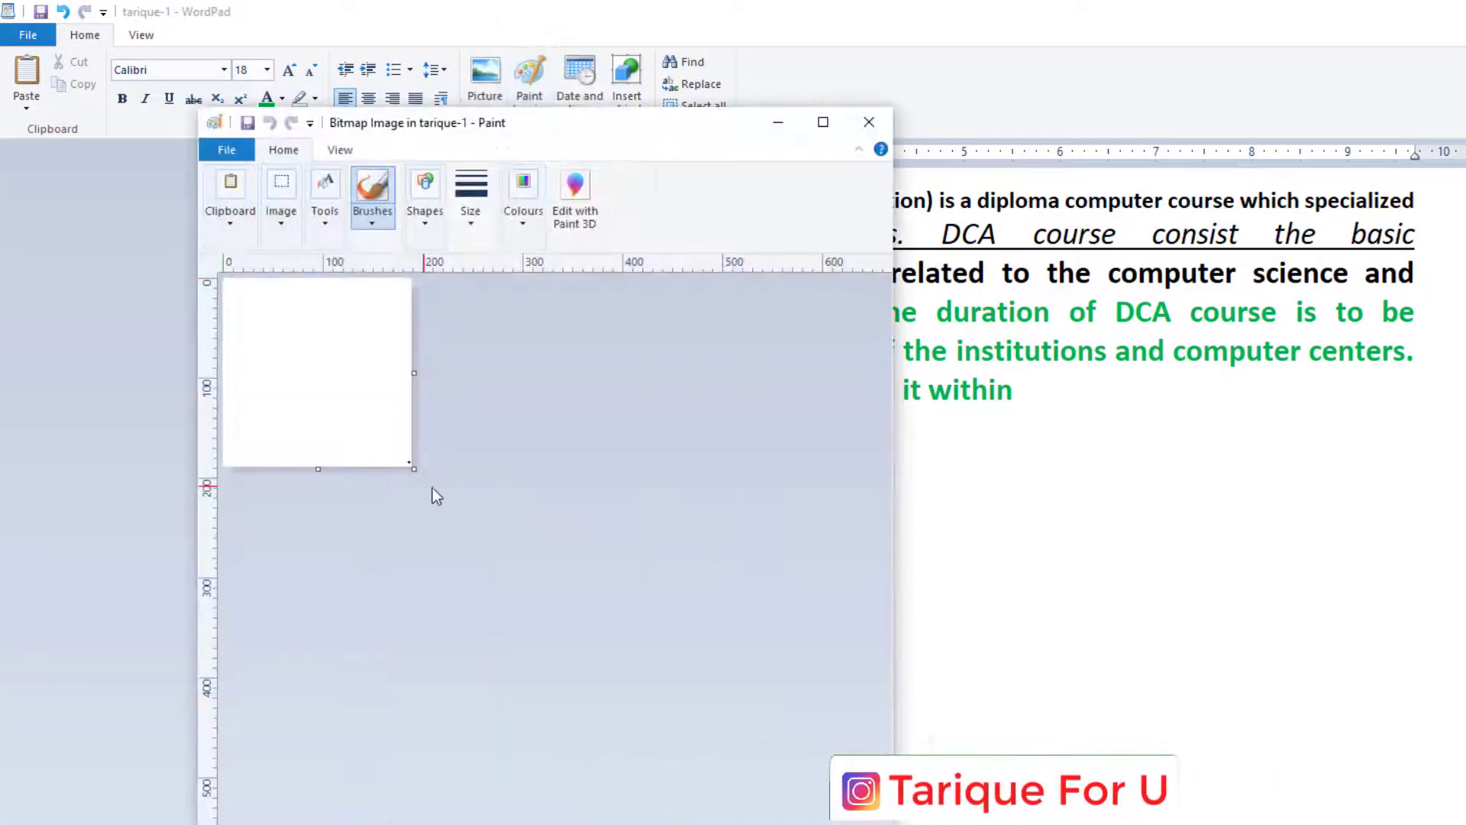
drag(506, 517, 568, 563)
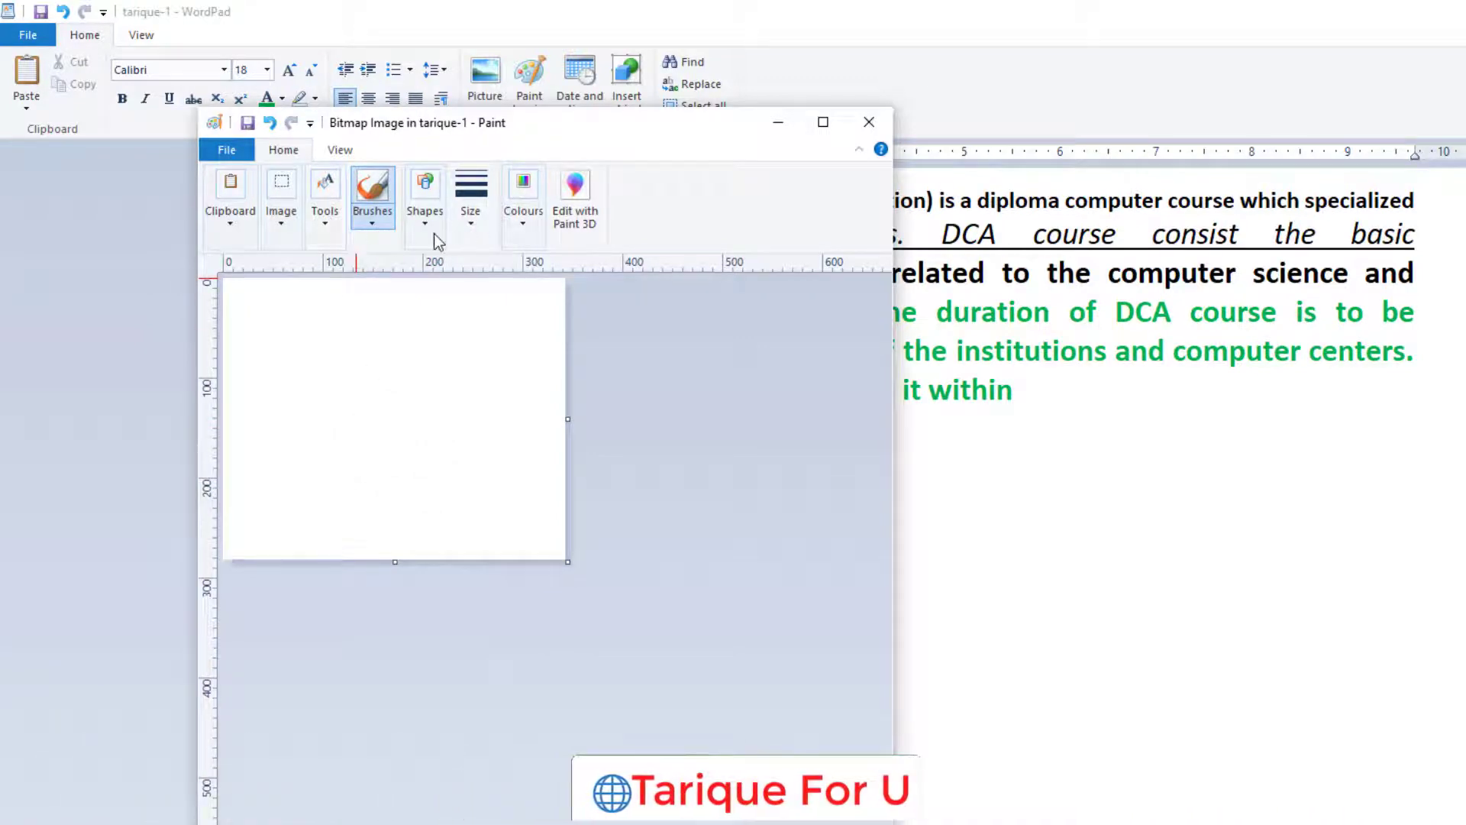
click(425, 200)
click(450, 263)
drag(324, 353, 480, 502)
Fill the circle with black and close Paint to return the drawing to the WordPad document
click(326, 191)
click(353, 275)
click(420, 435)
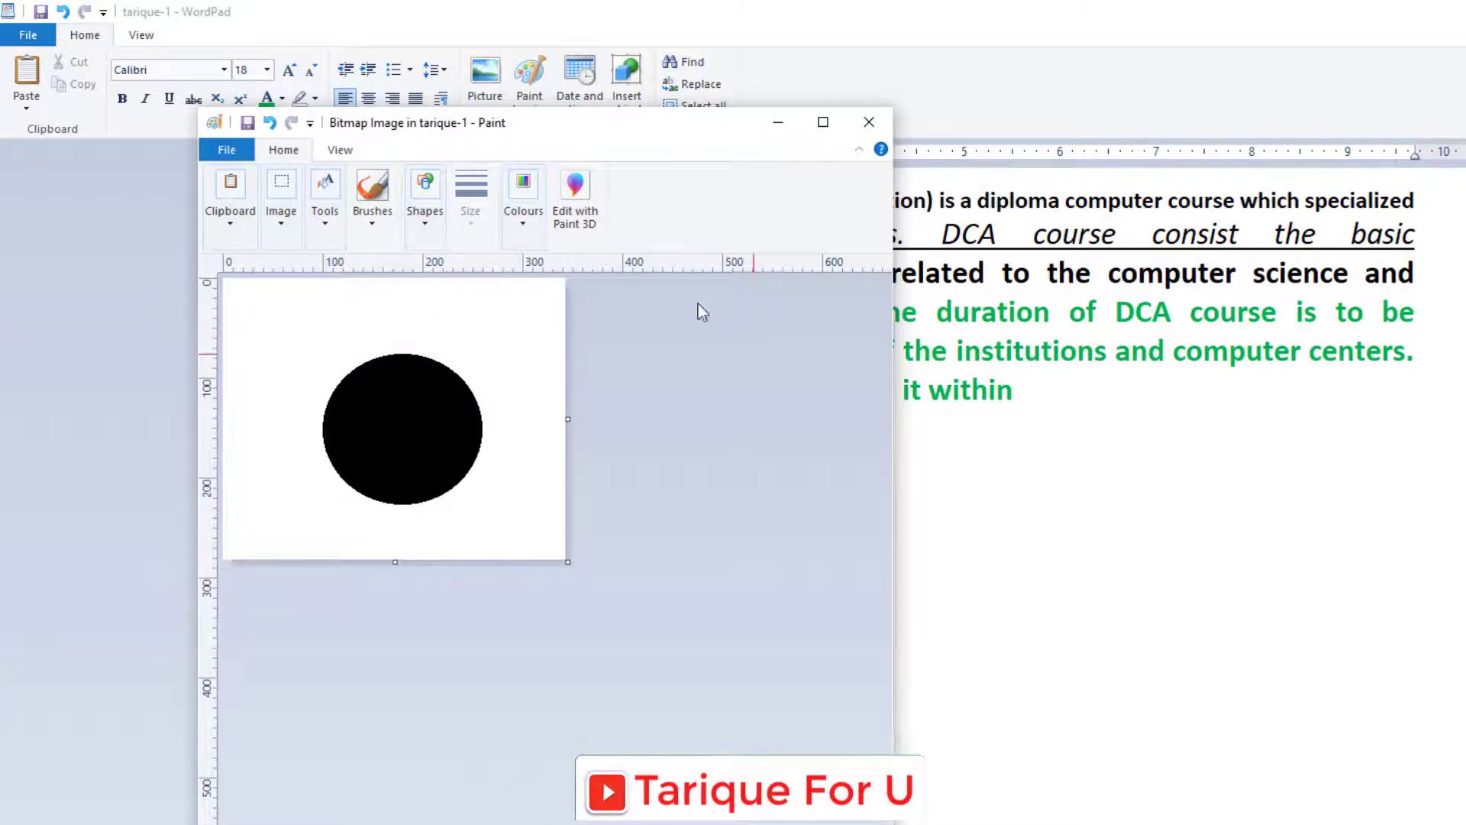
click(869, 122)
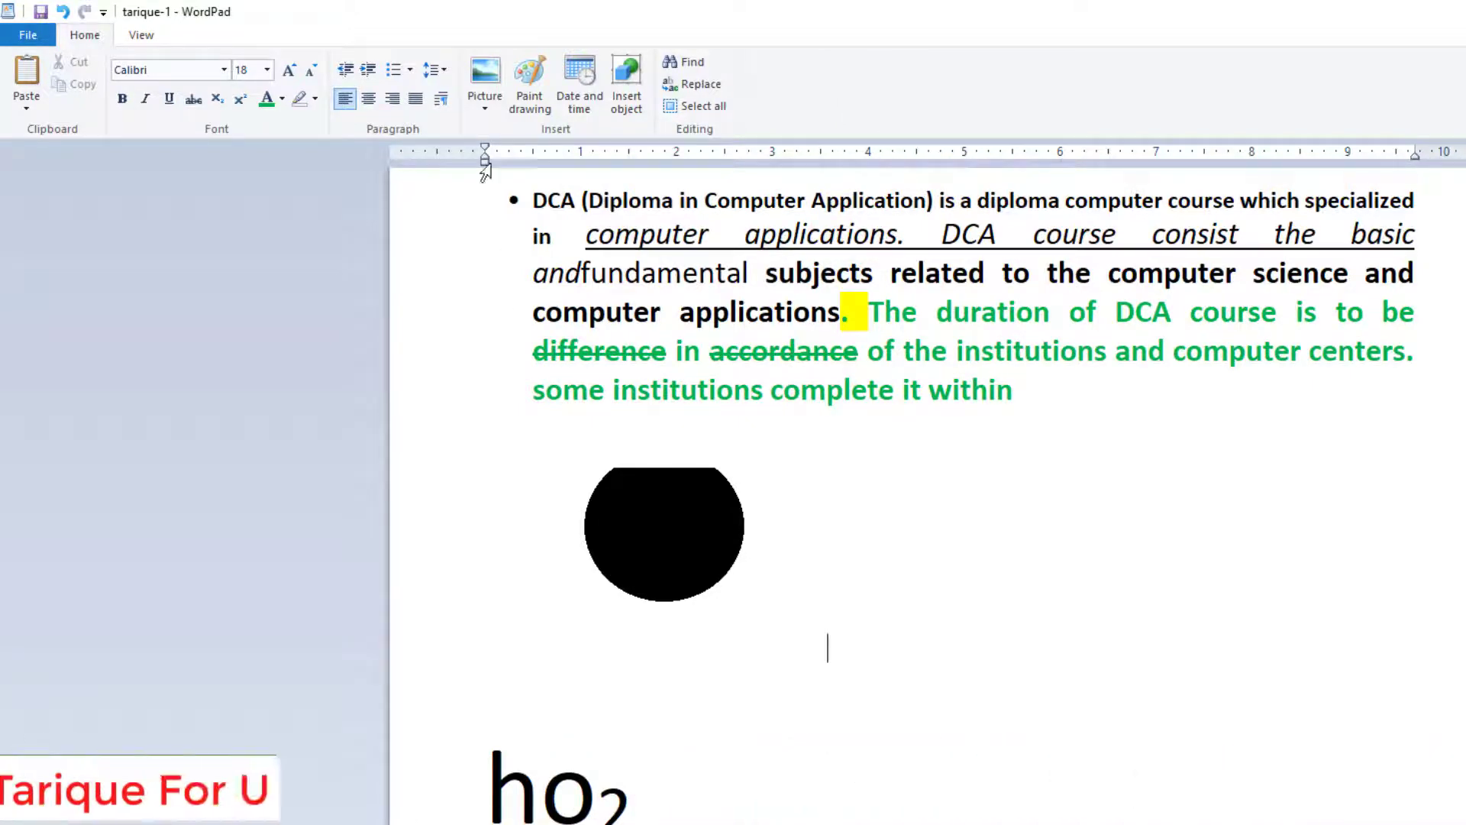
Insert a second, blank Paint drawing after the circle and return to the WordPad document
click(537, 87)
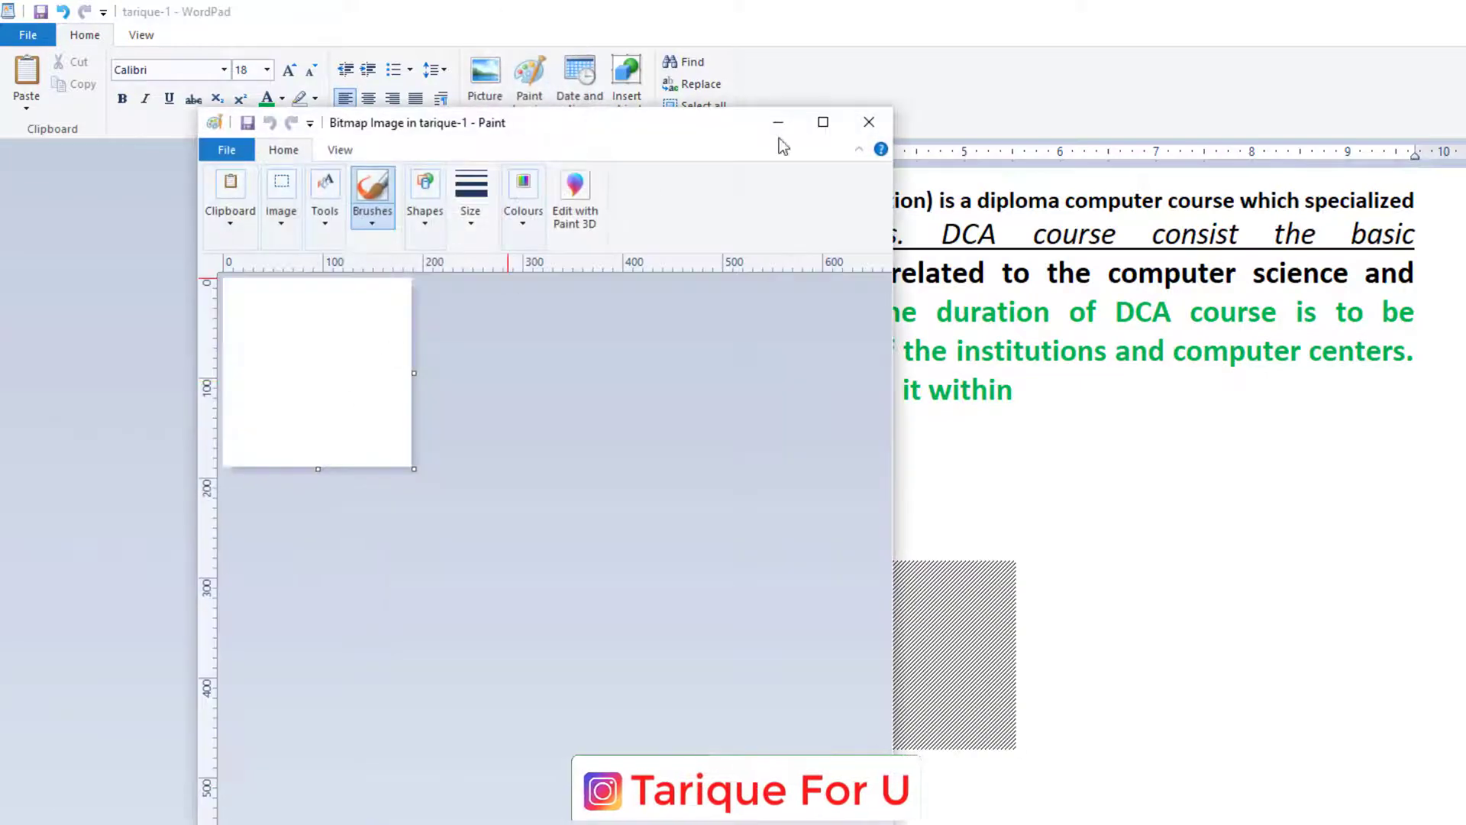
click(860, 130)
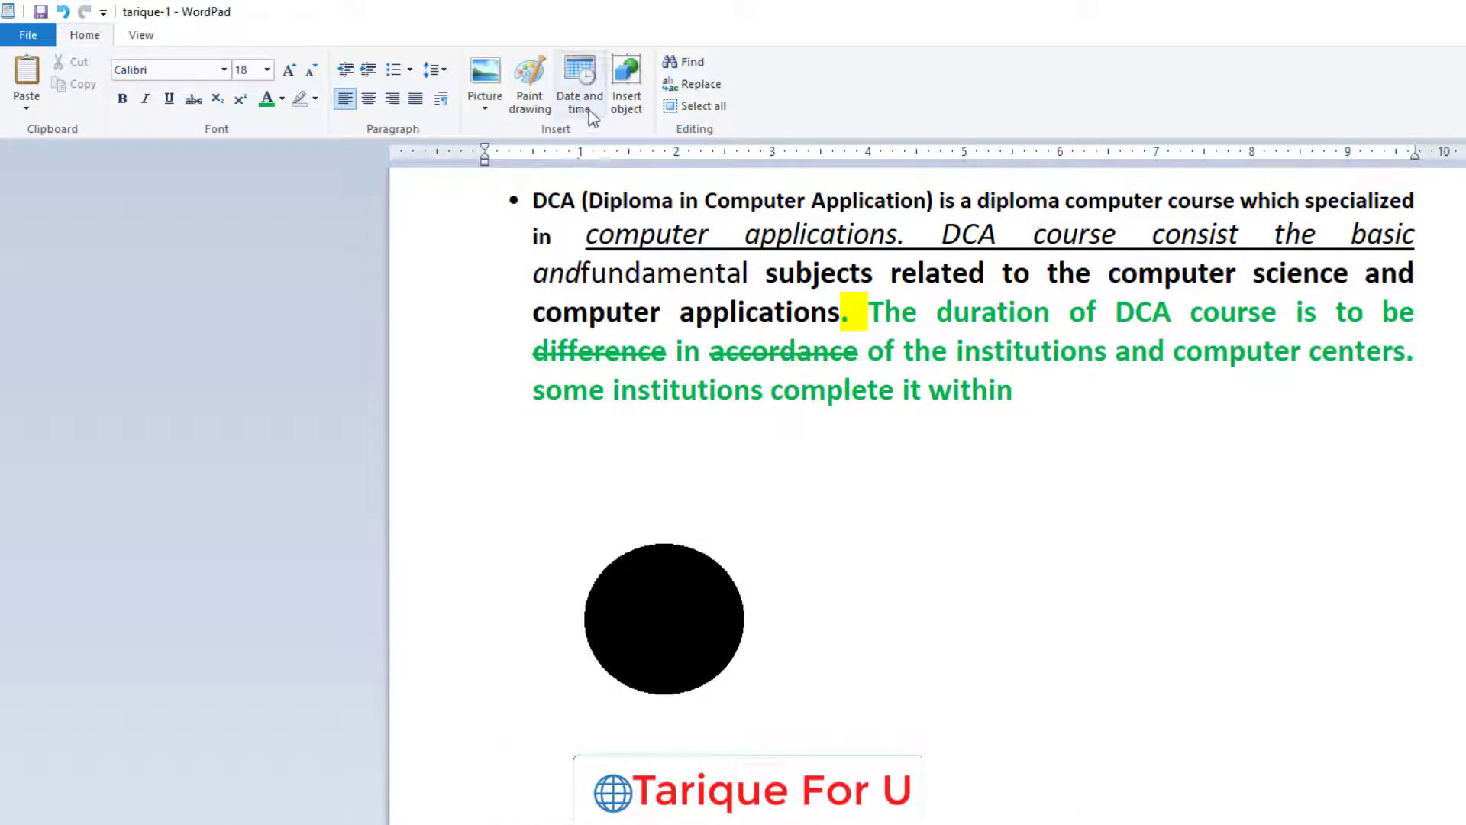
Add the date in the 2020-12-12 format and the time in the 11.32.10 PM format after "within" in the bulleted paragraph
click(985, 388)
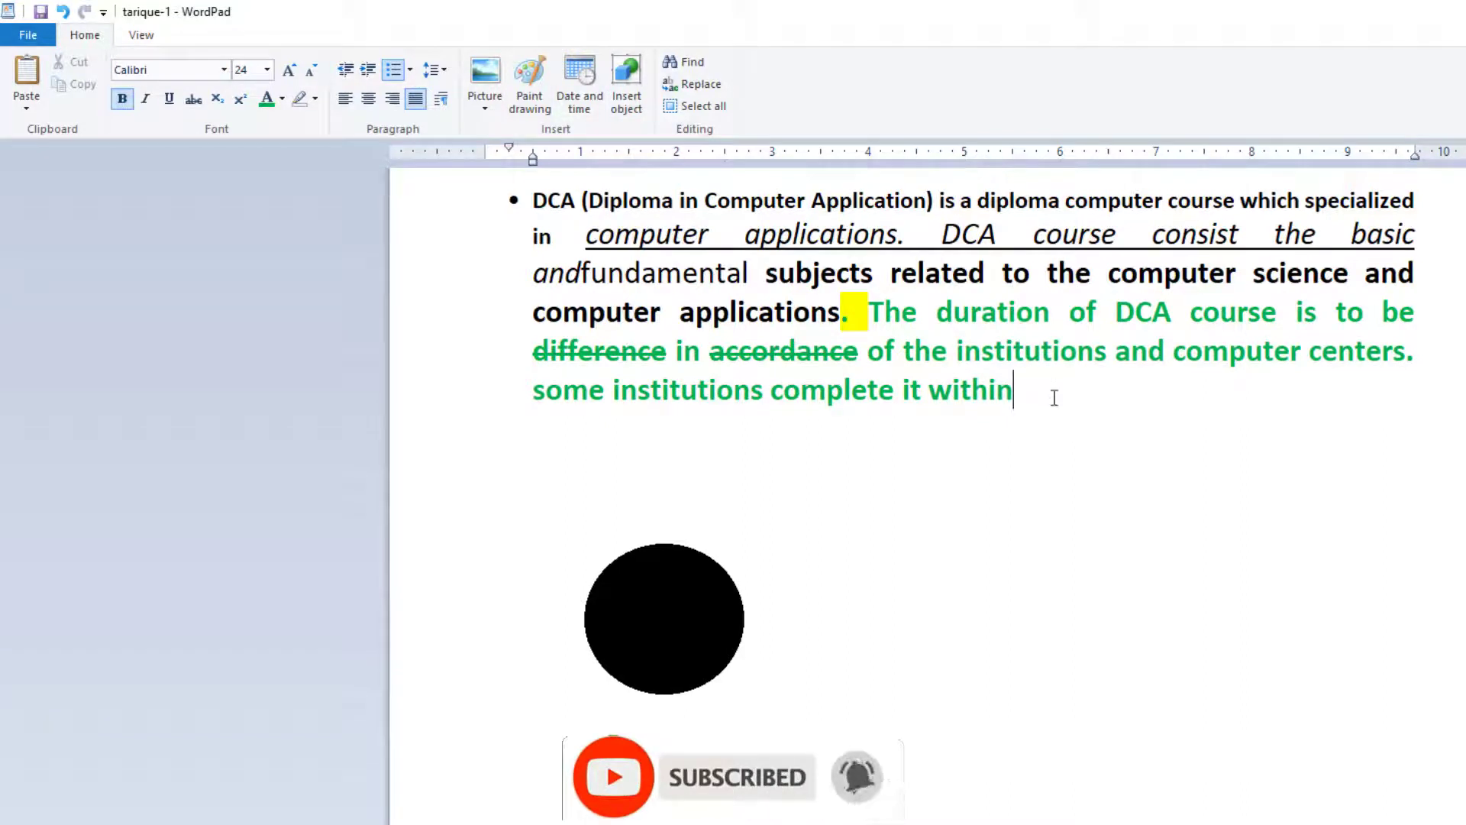
click(579, 84)
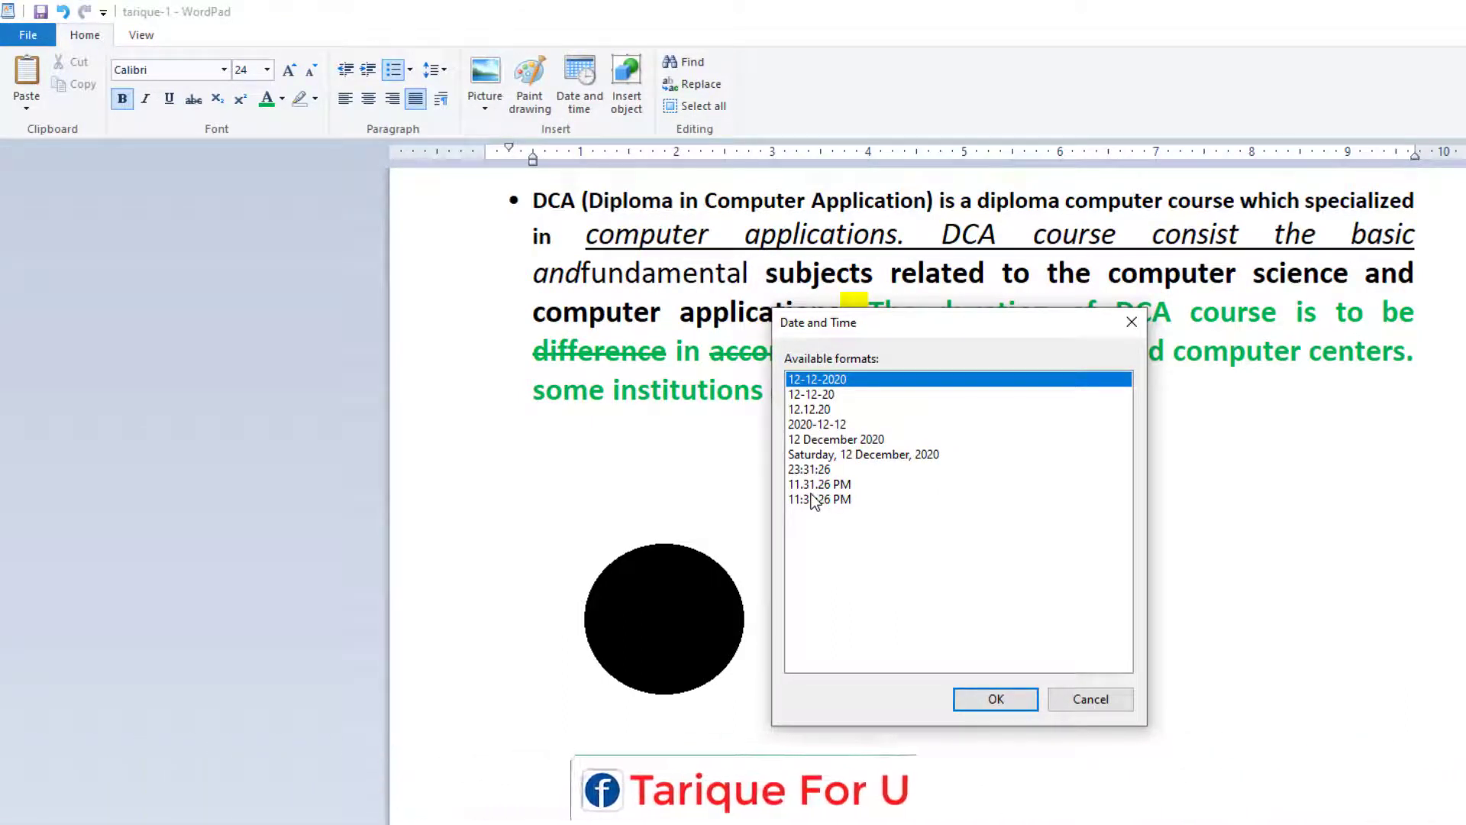
click(809, 426)
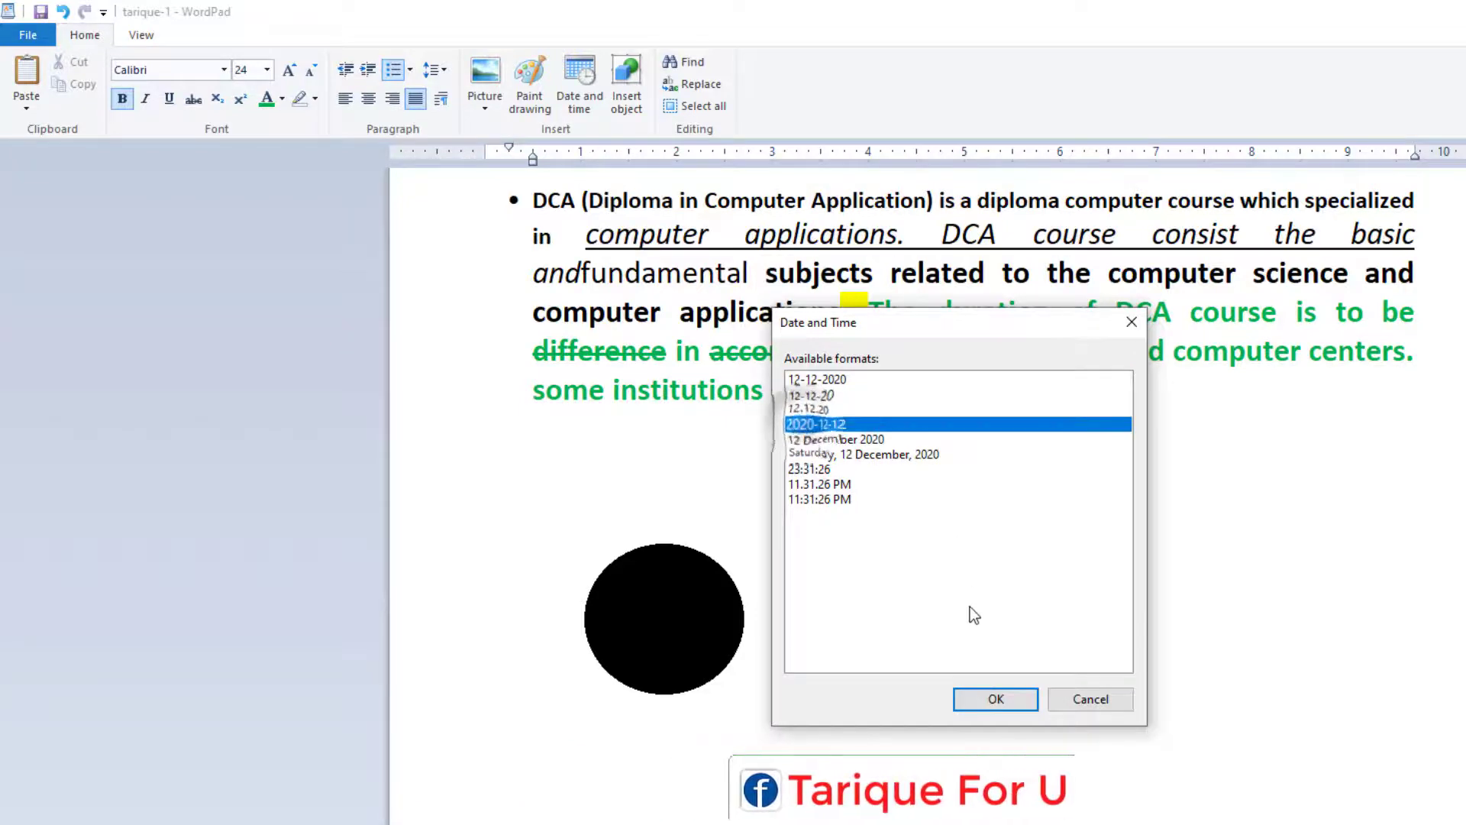
click(993, 698)
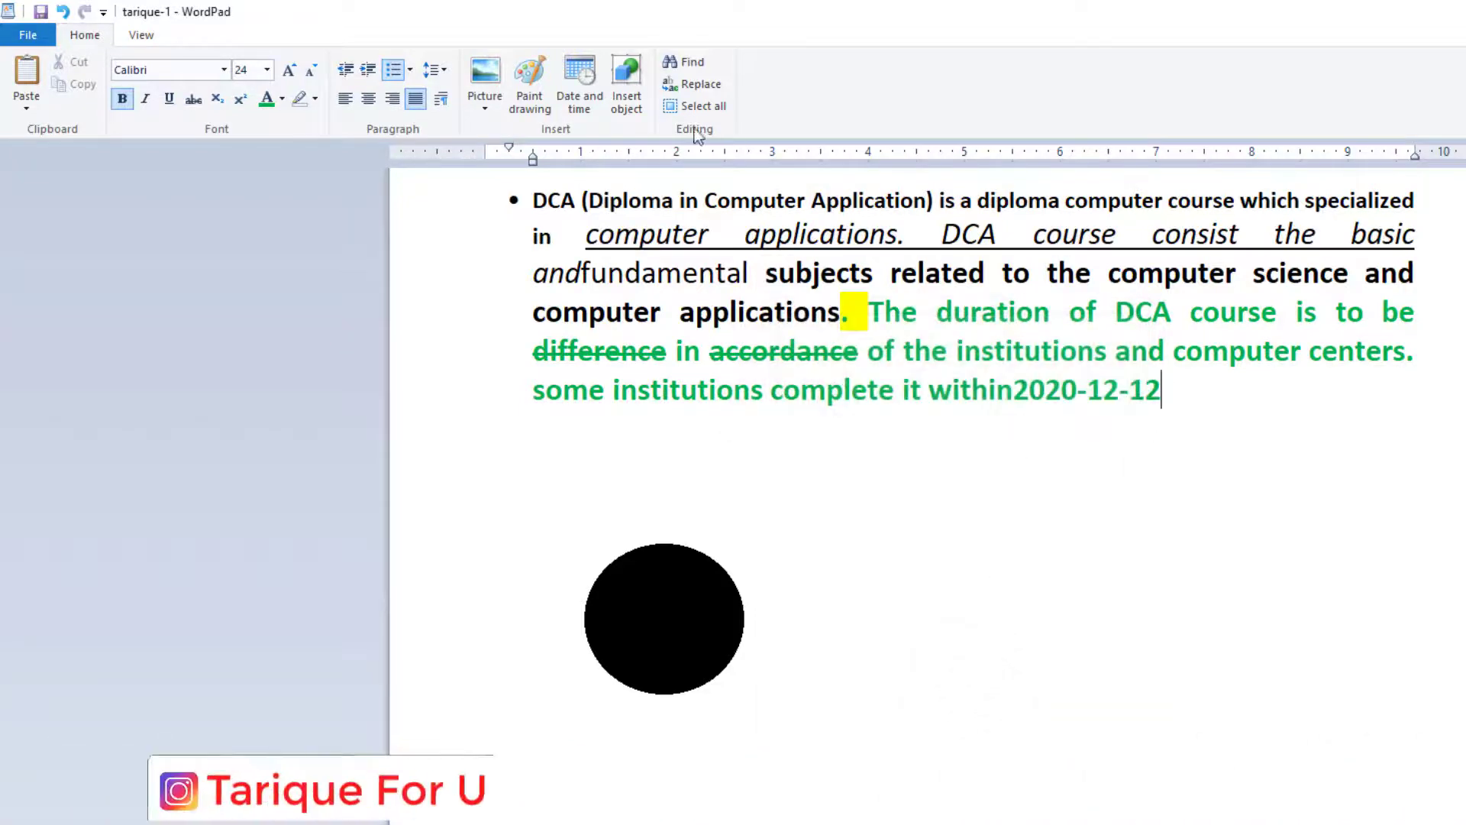
click(579, 84)
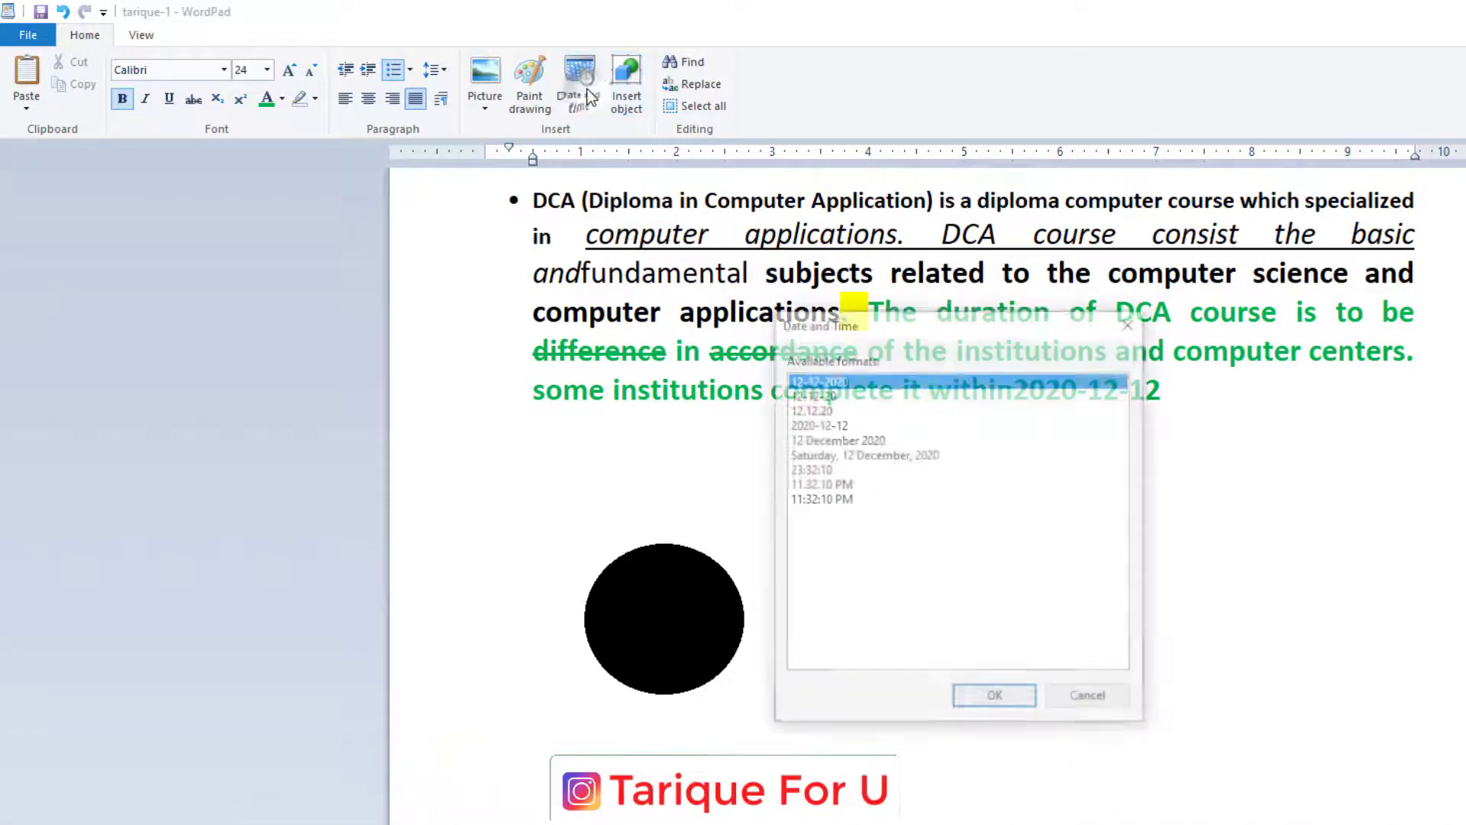
click(824, 484)
click(993, 698)
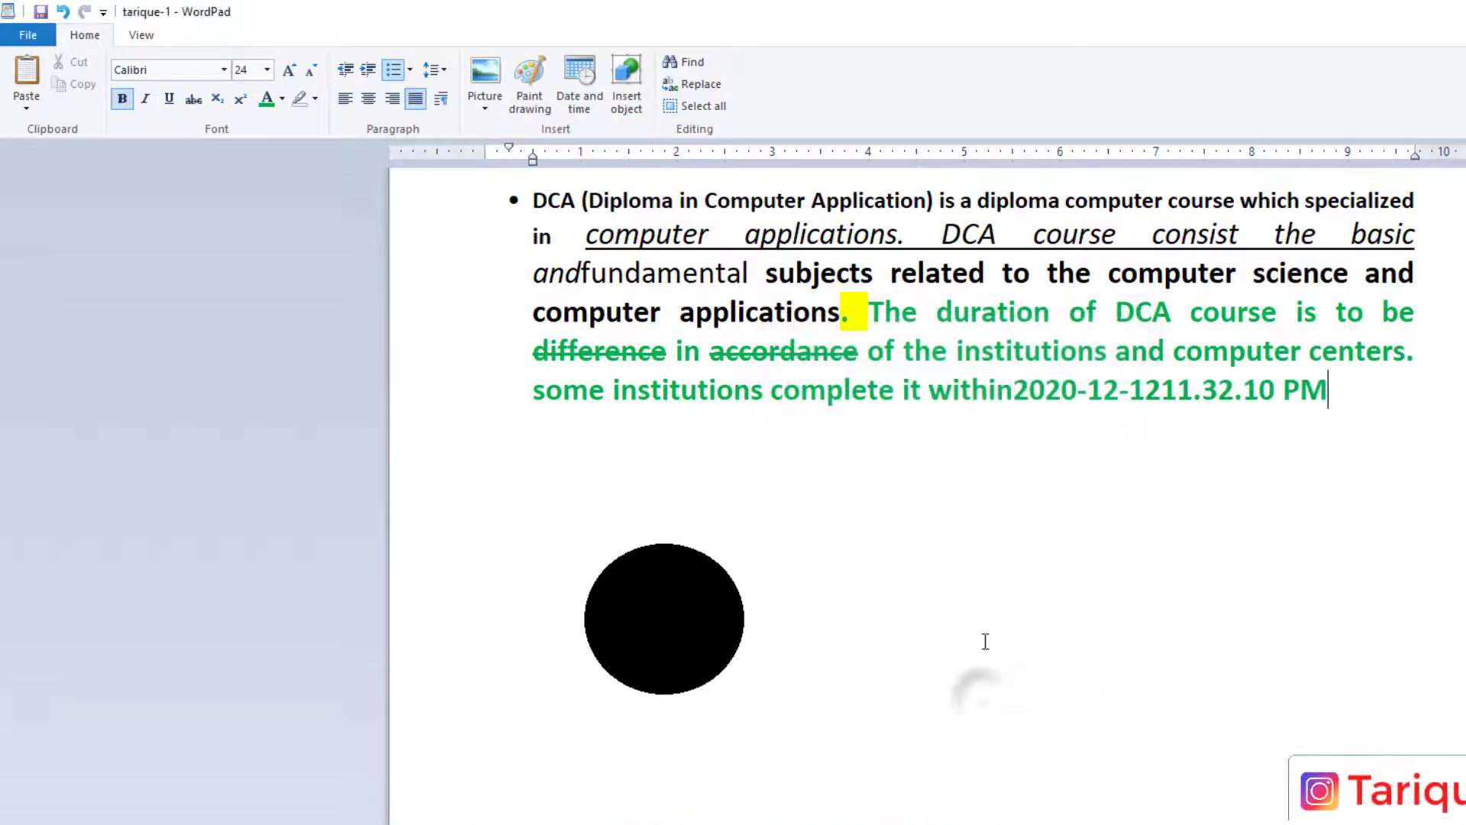
Embed the existing Word file "website-home-page article" from the DCA Course folder as an object after the inserted time
click(627, 107)
click(773, 478)
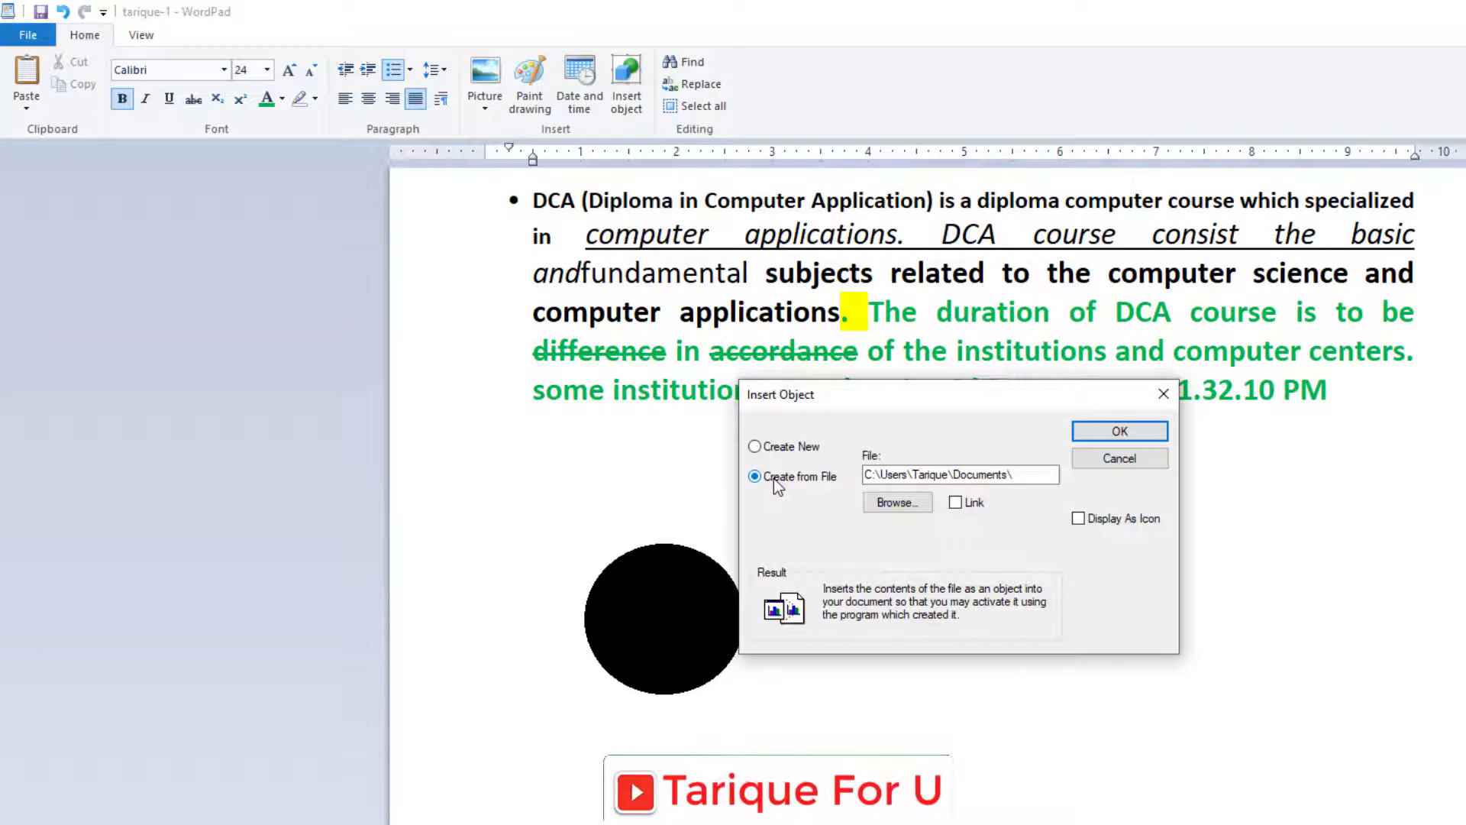
click(893, 504)
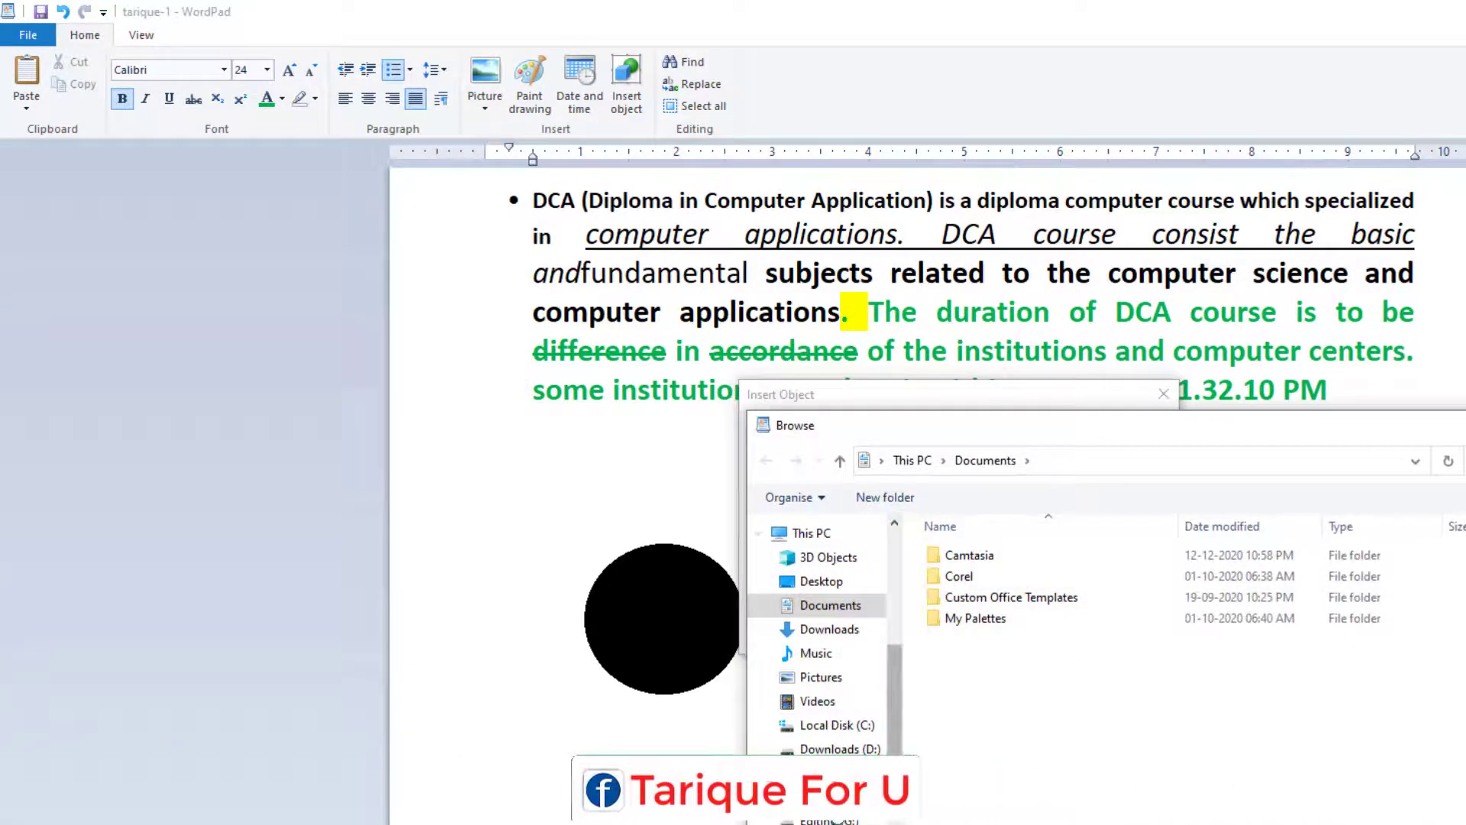
click(832, 765)
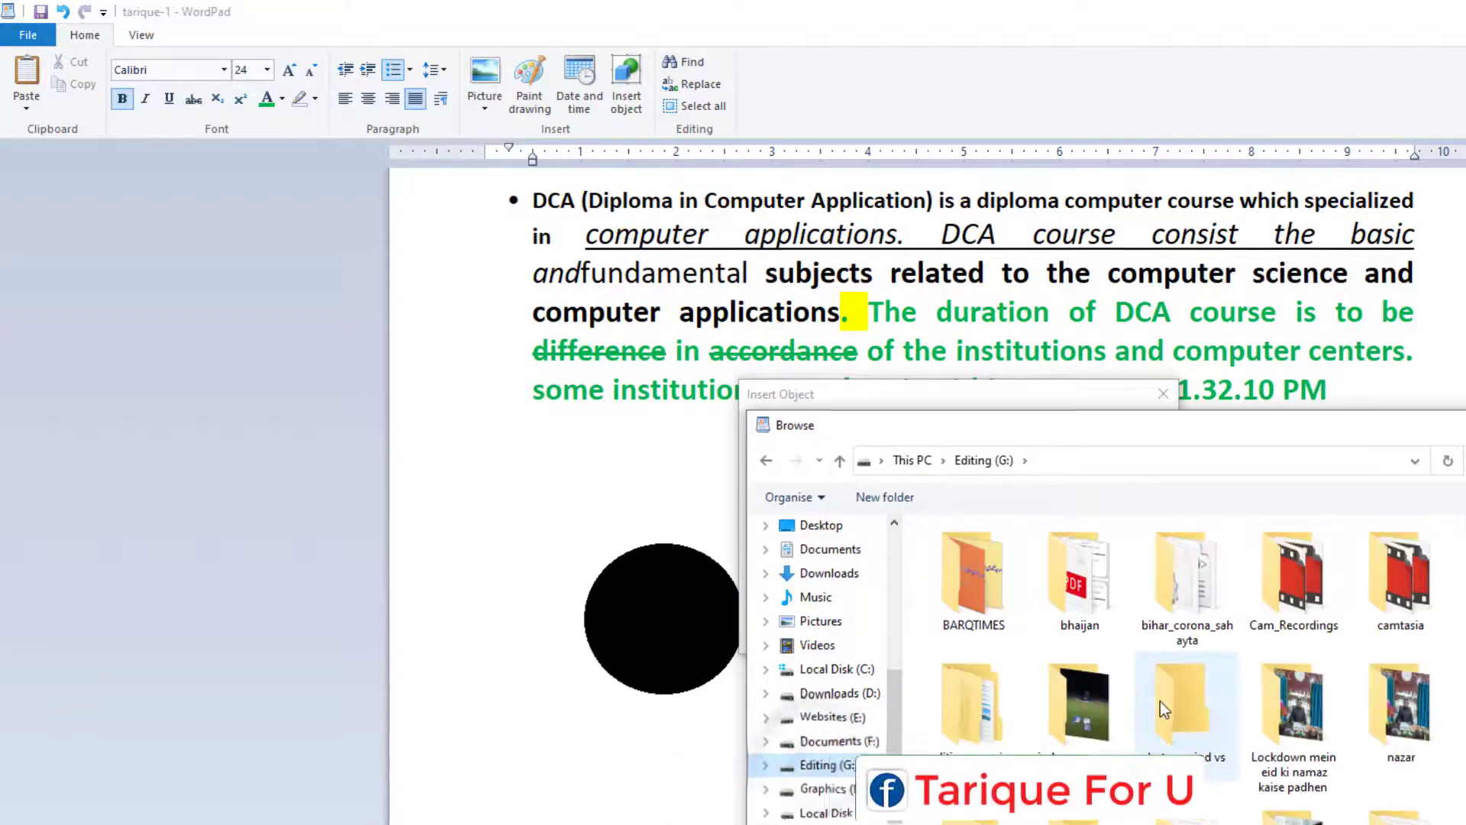
scroll(1161, 701, down, 5)
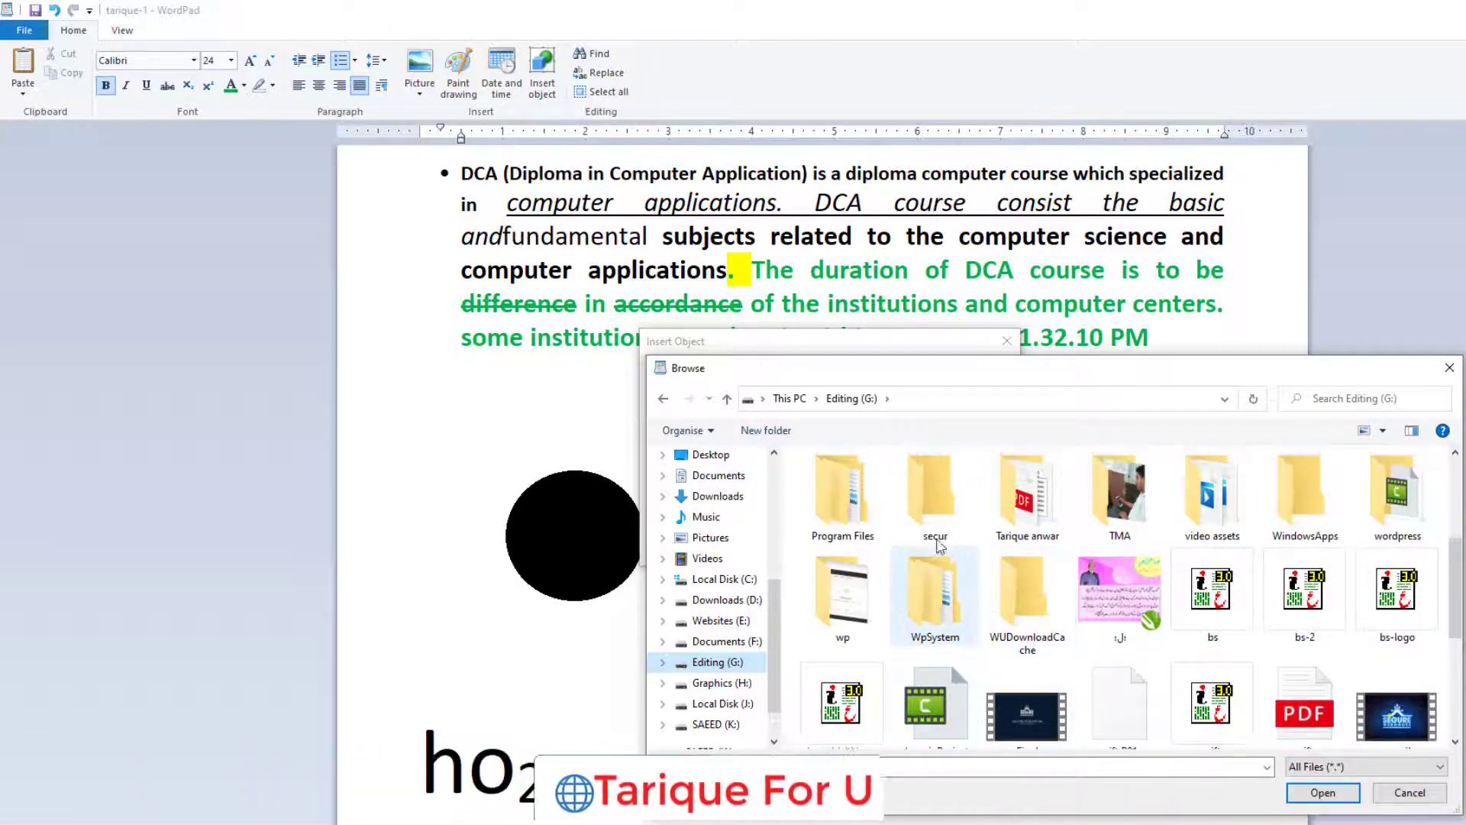
double_click(1042, 495)
double_click(935, 497)
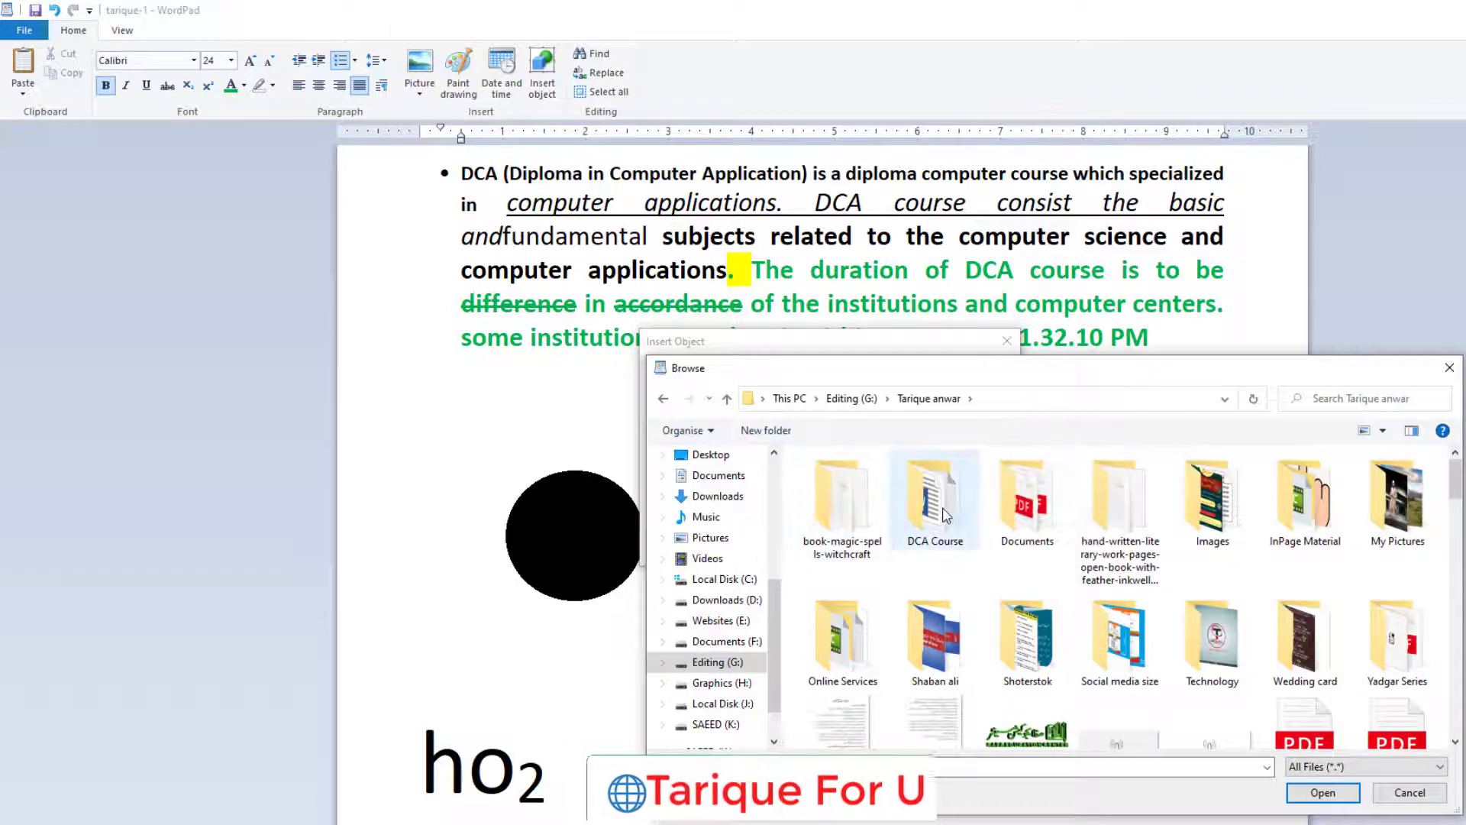
click(848, 510)
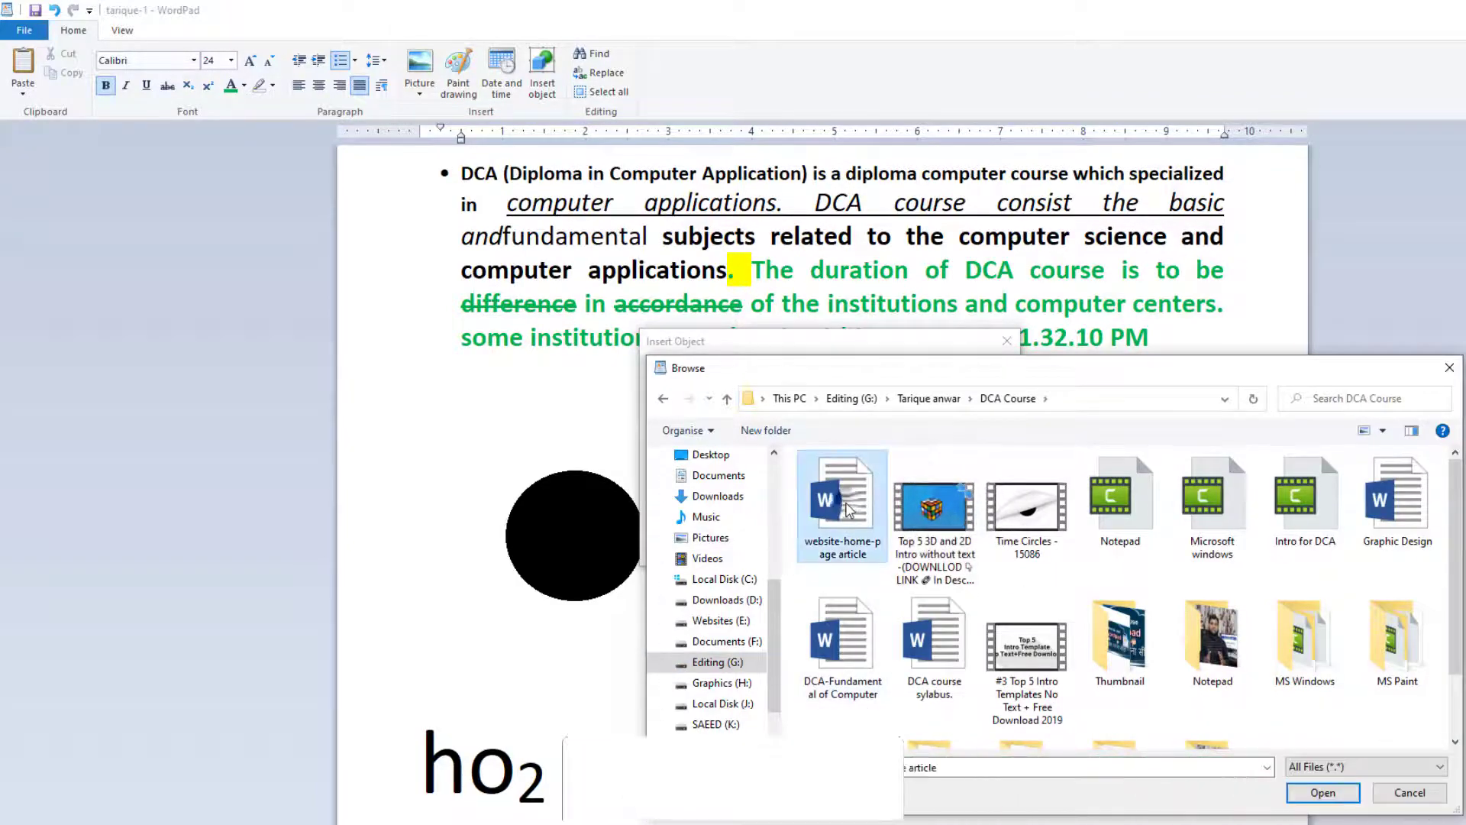
click(1317, 794)
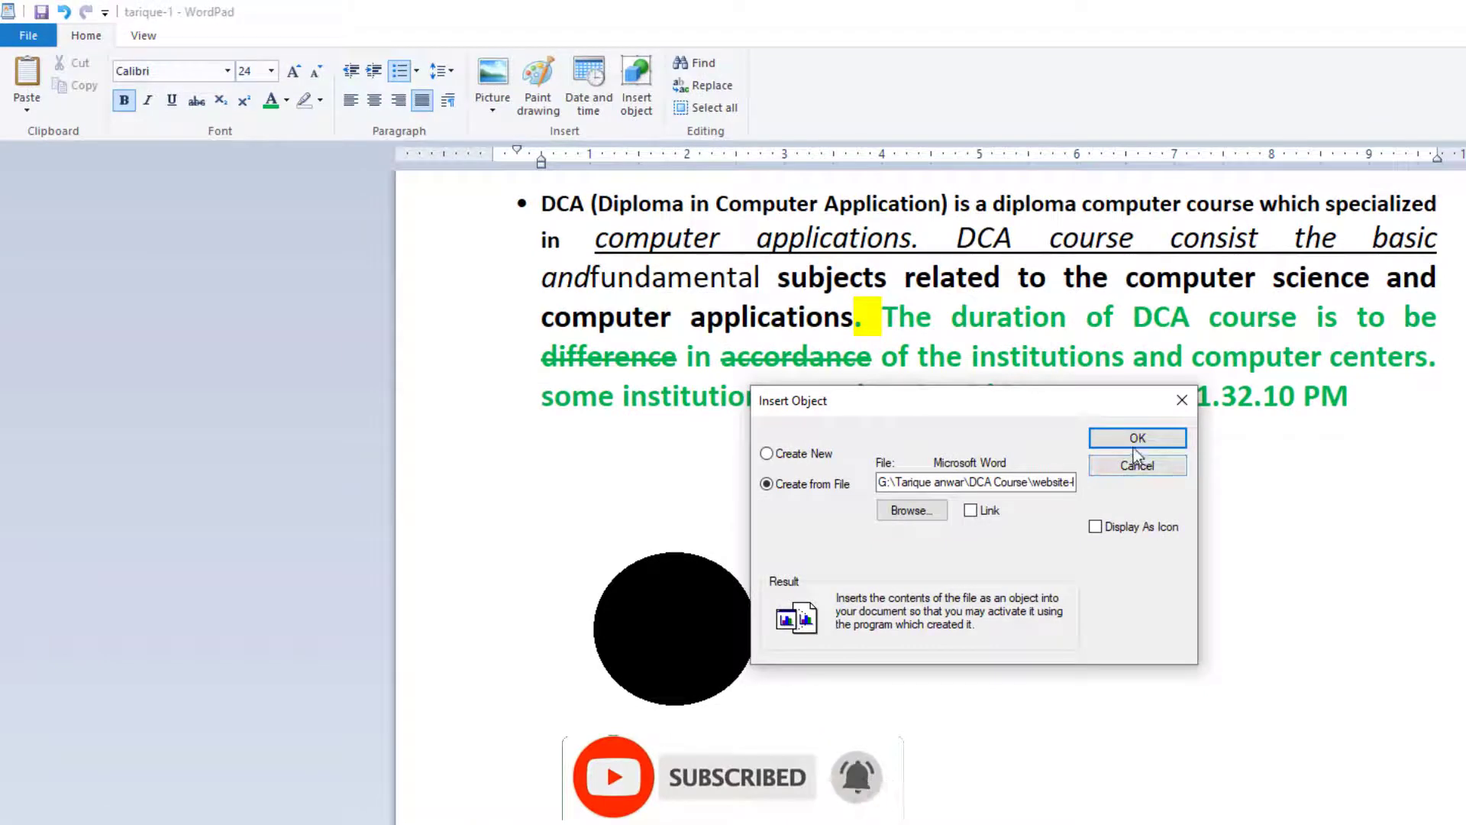
click(1134, 446)
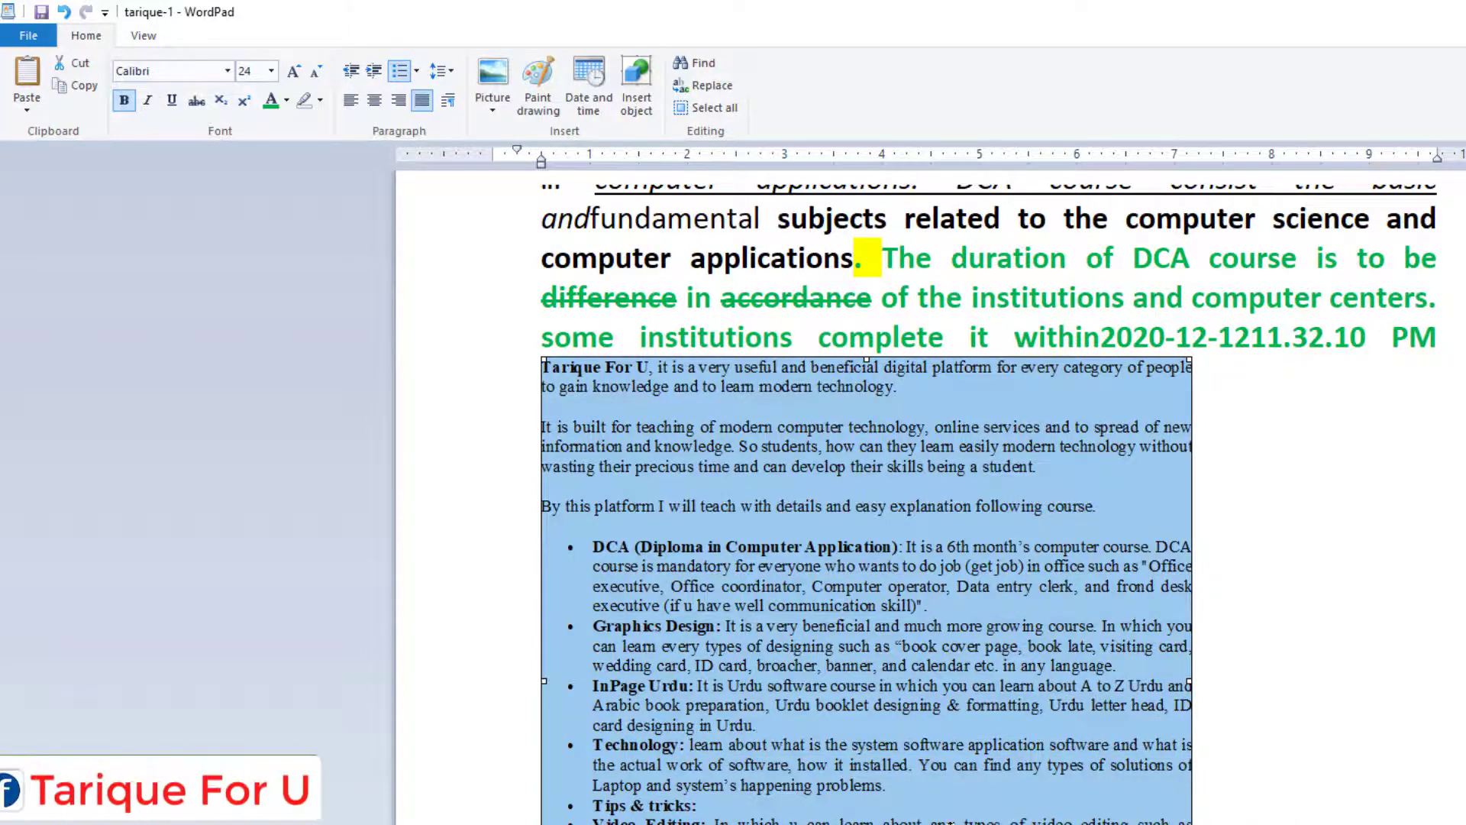
Search the document for "DCA", advance through the matches, and close the search
scroll(935, 698, down, 5)
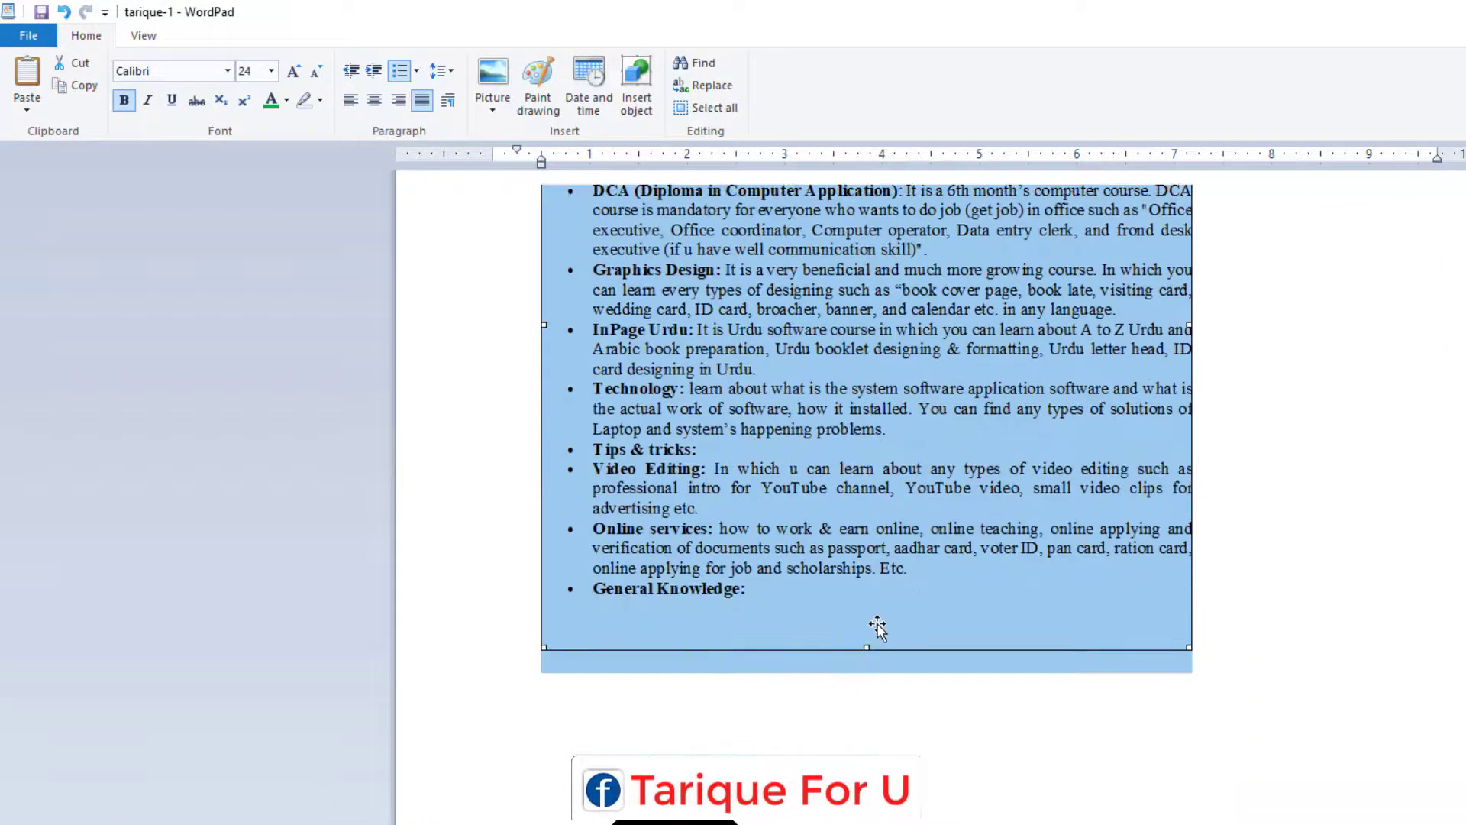
scroll(878, 628, up, 5)
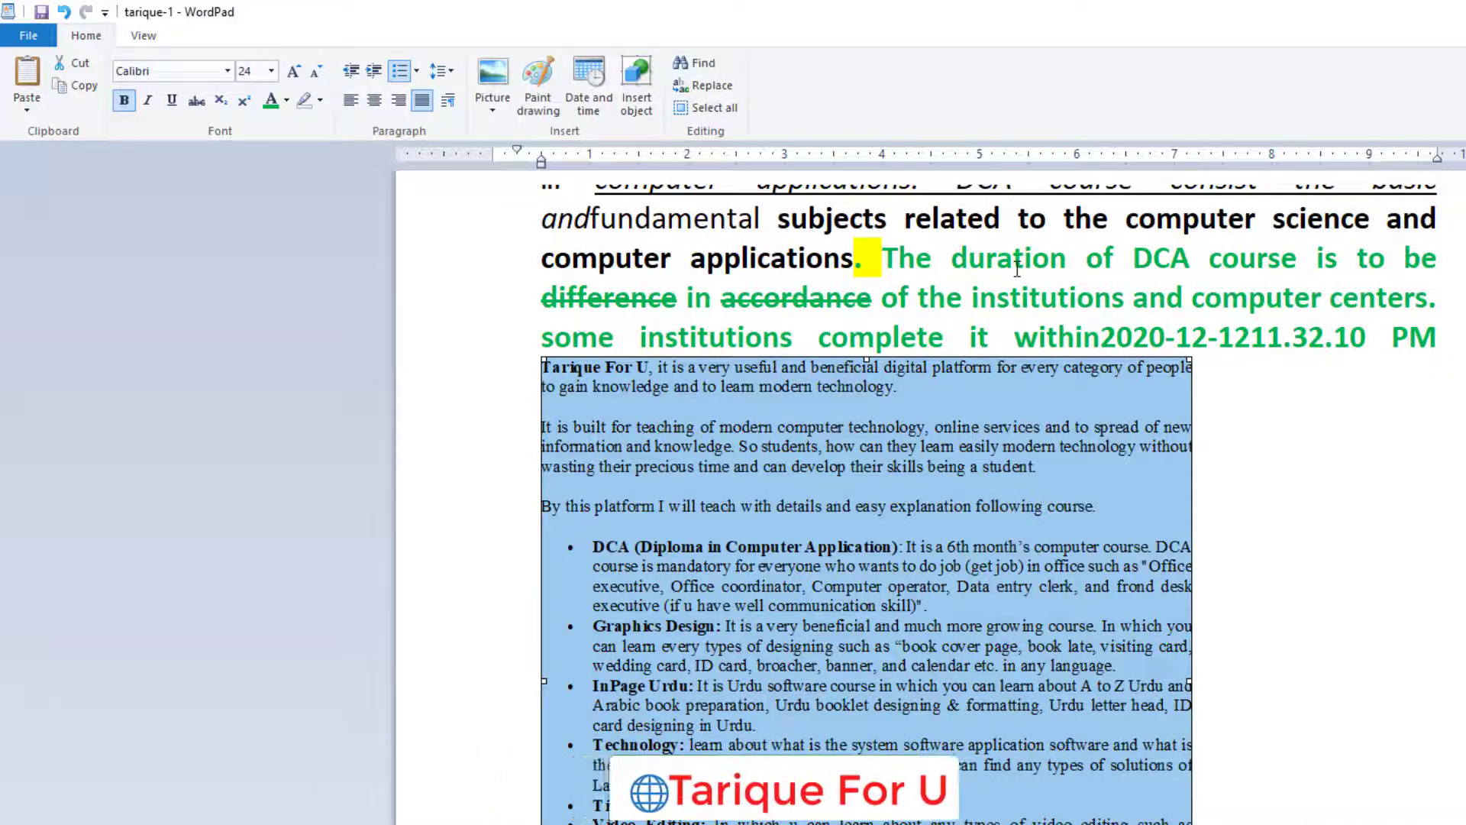
scroll(915, 311, up, 1)
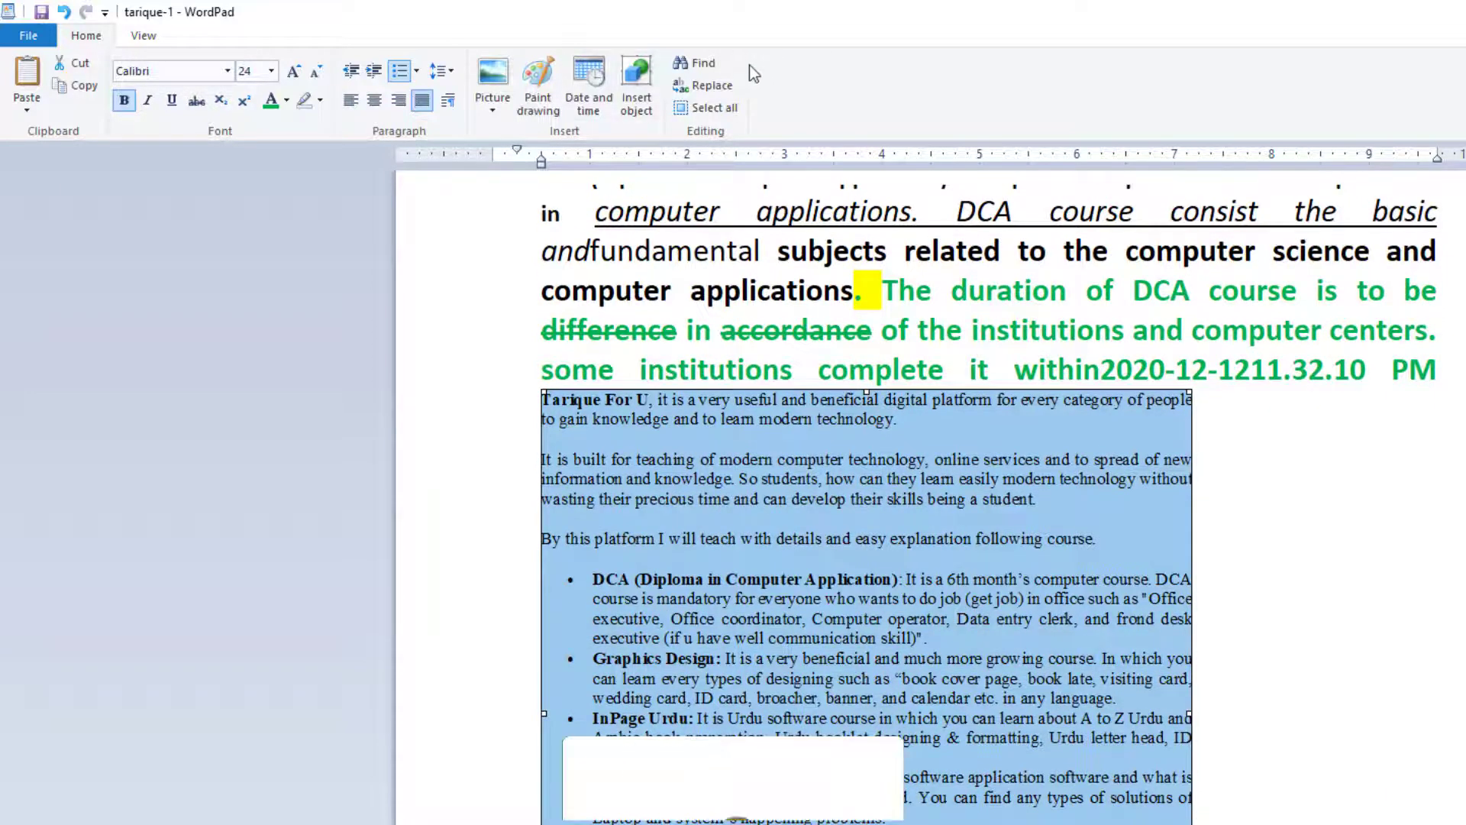
click(703, 64)
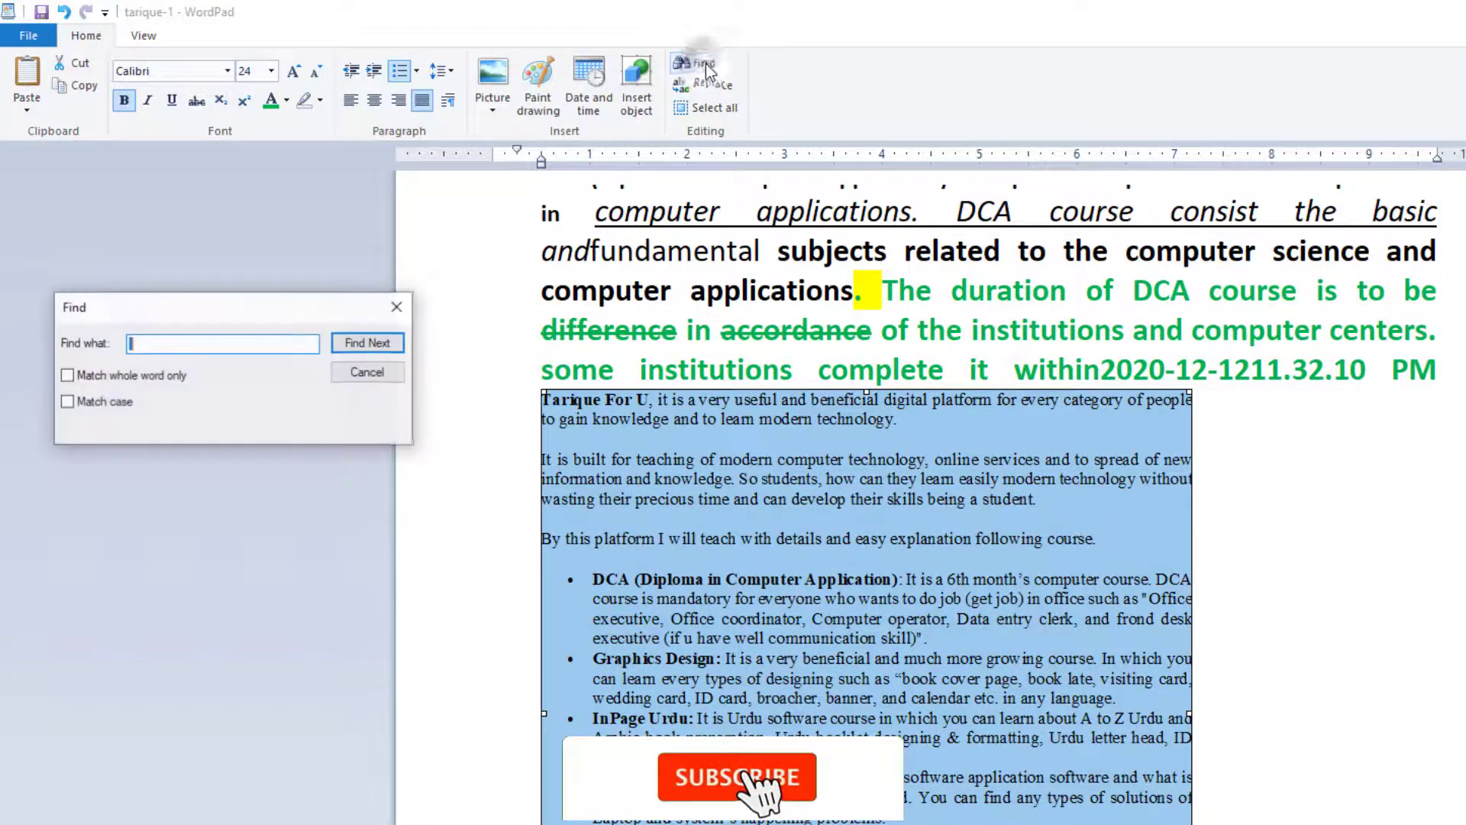
click(239, 342)
text(DCA)
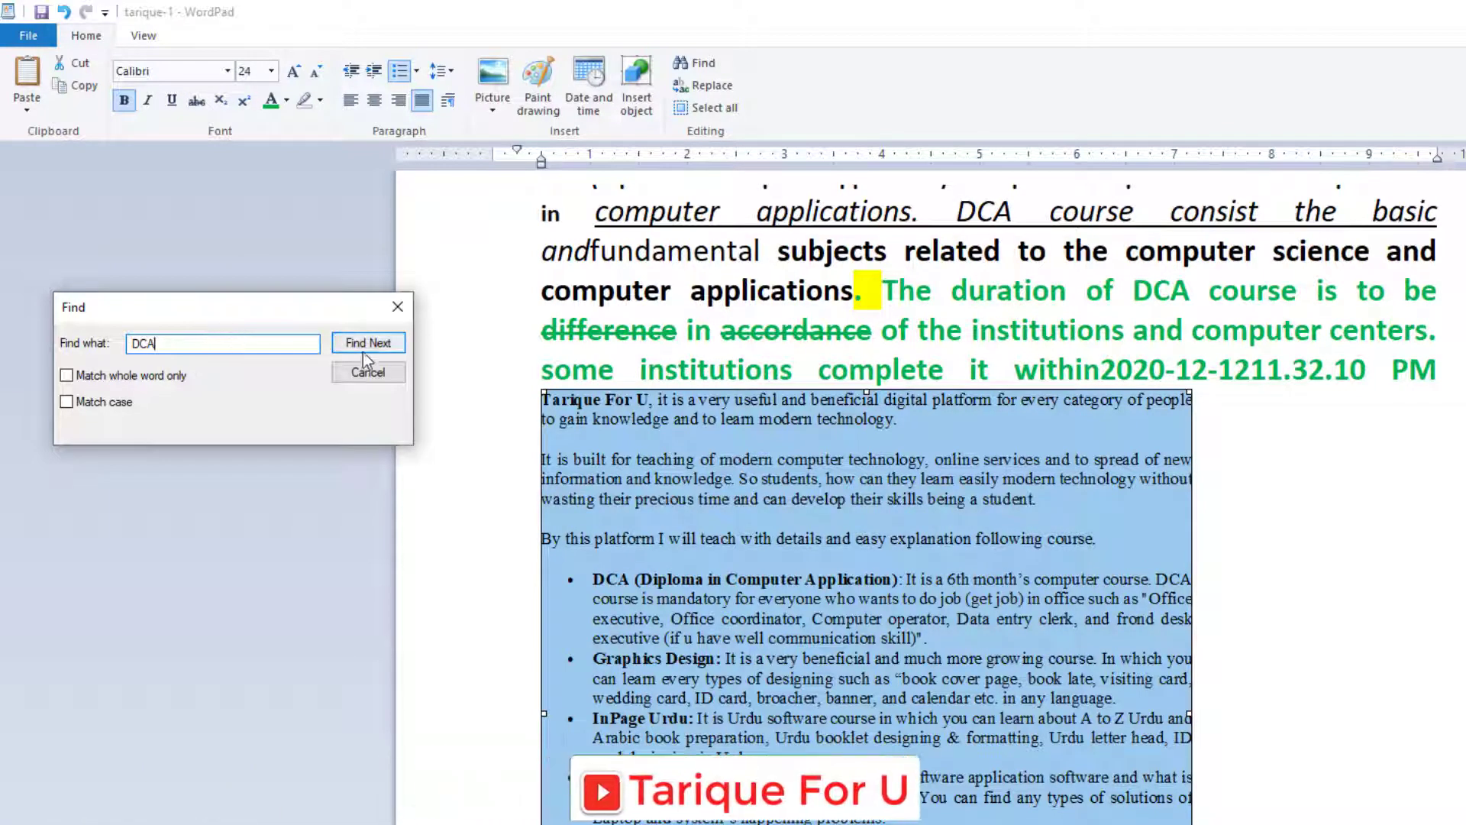
click(363, 345)
click(364, 344)
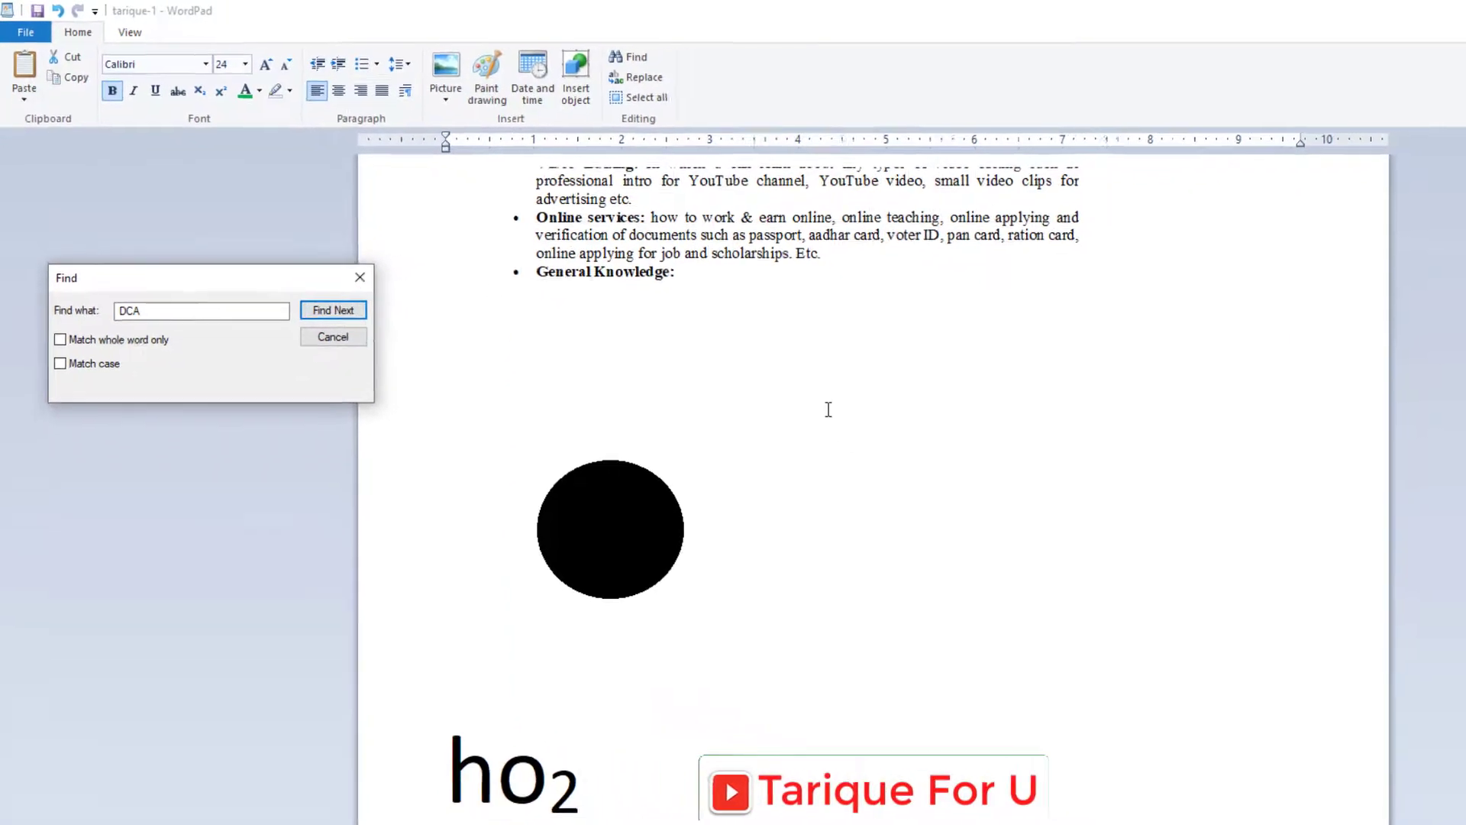
scroll(828, 409, up, 3)
scroll(809, 428, down, 5)
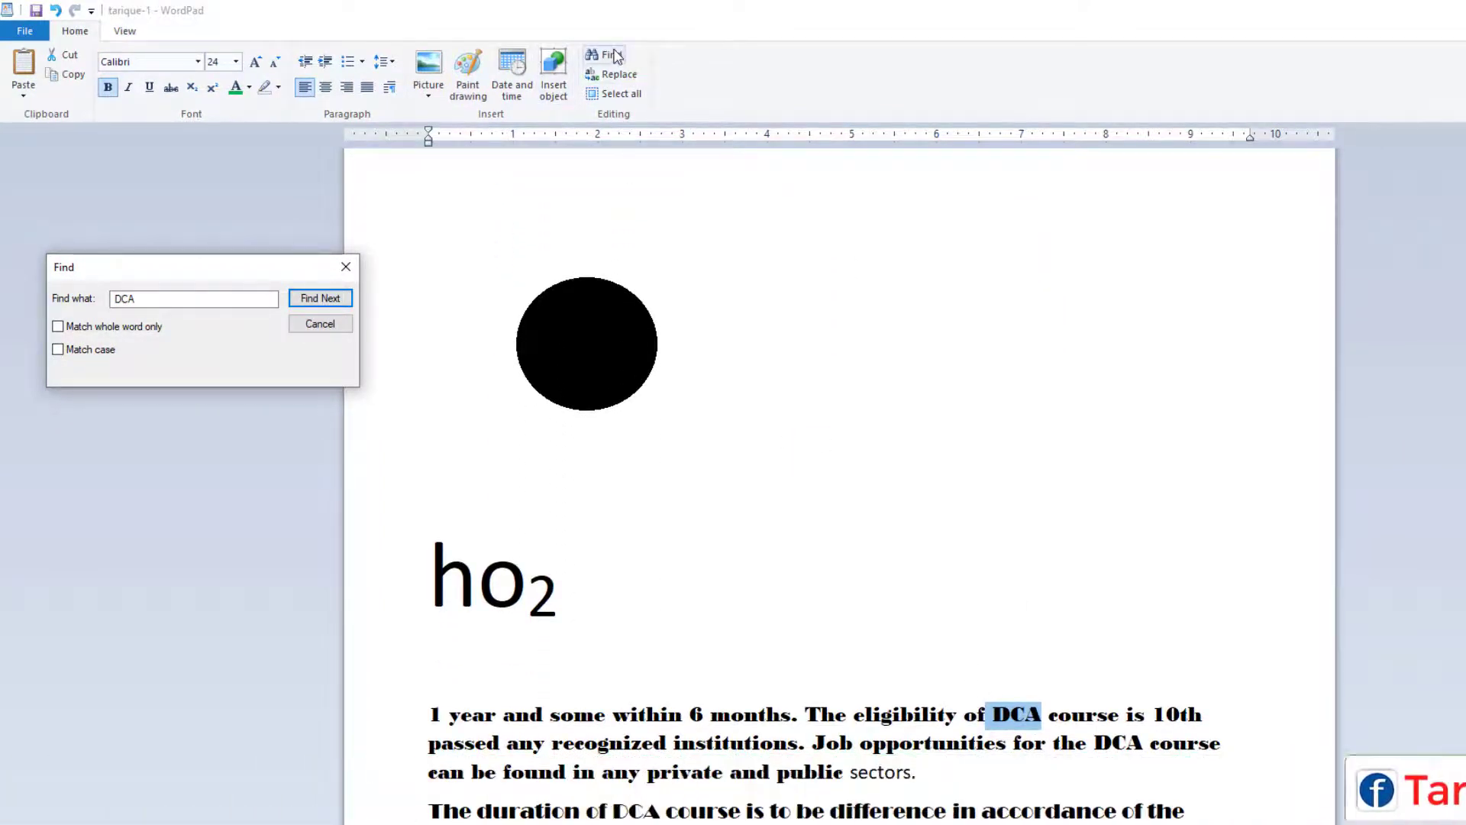
click(346, 266)
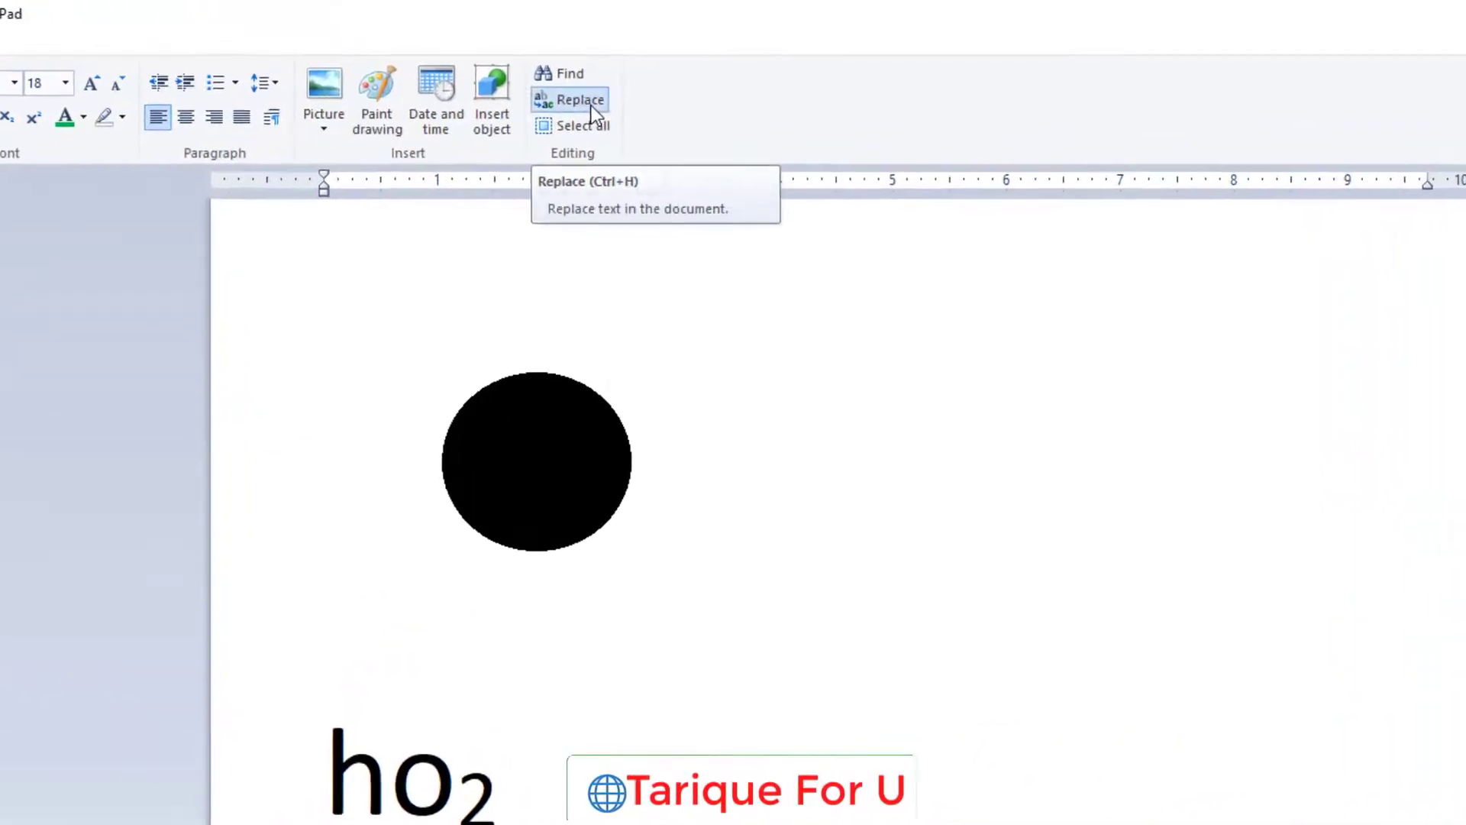
Replace all occurrences of " DCA", including its leading space, with "computer" and close the replacement dialog
click(620, 75)
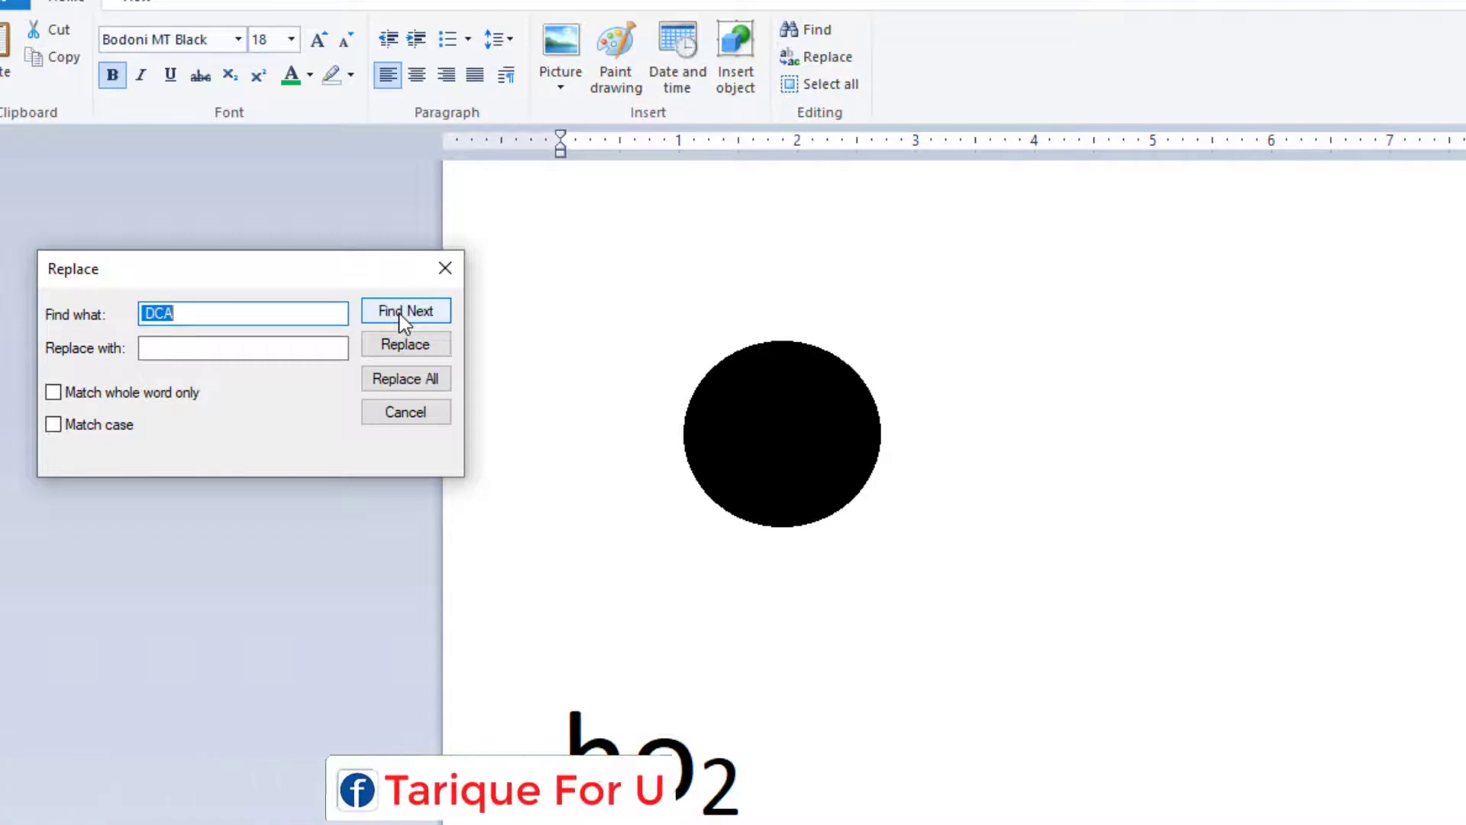
click(197, 312)
double_click(200, 312)
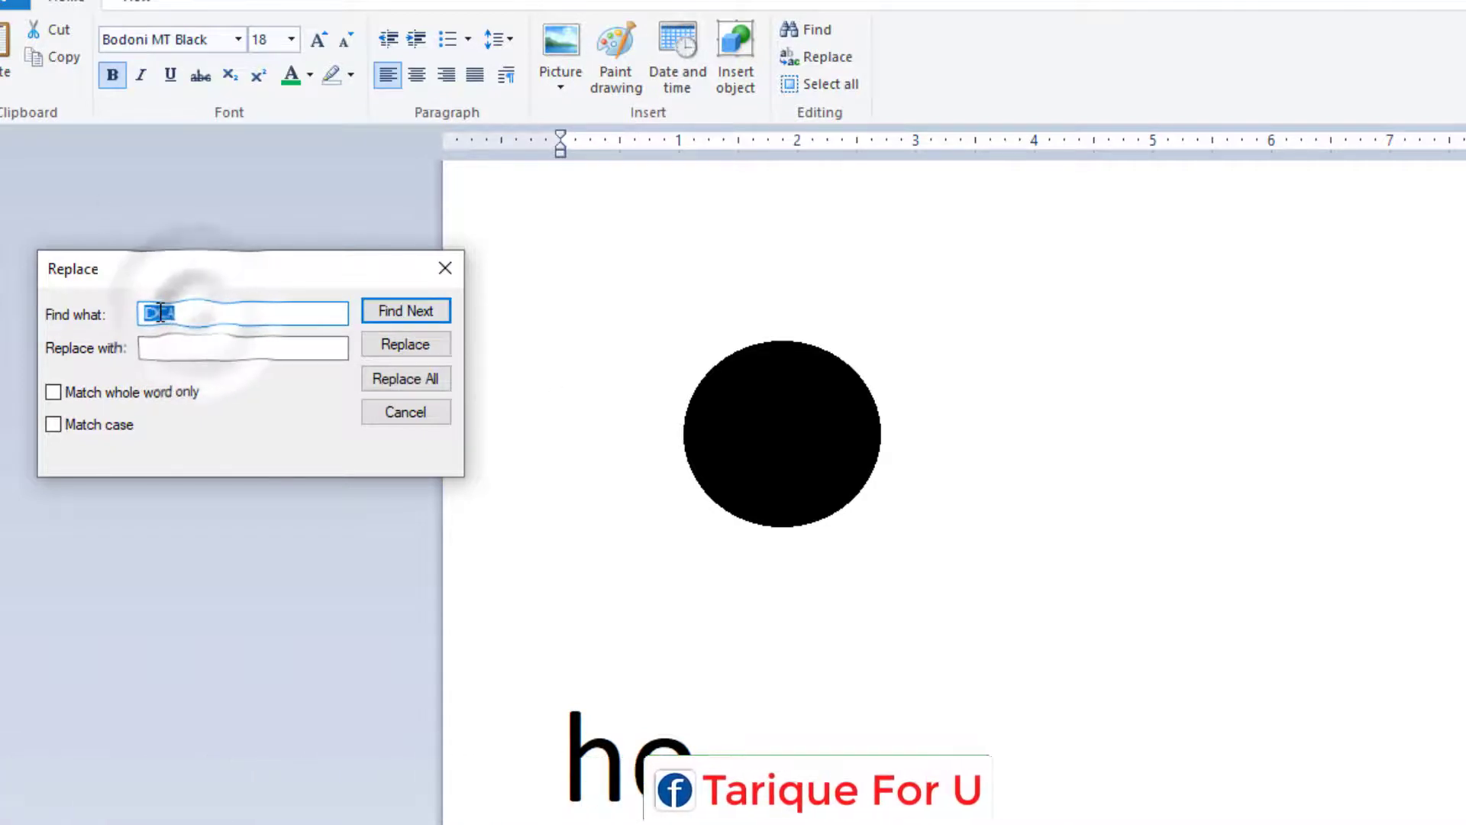
click(203, 313)
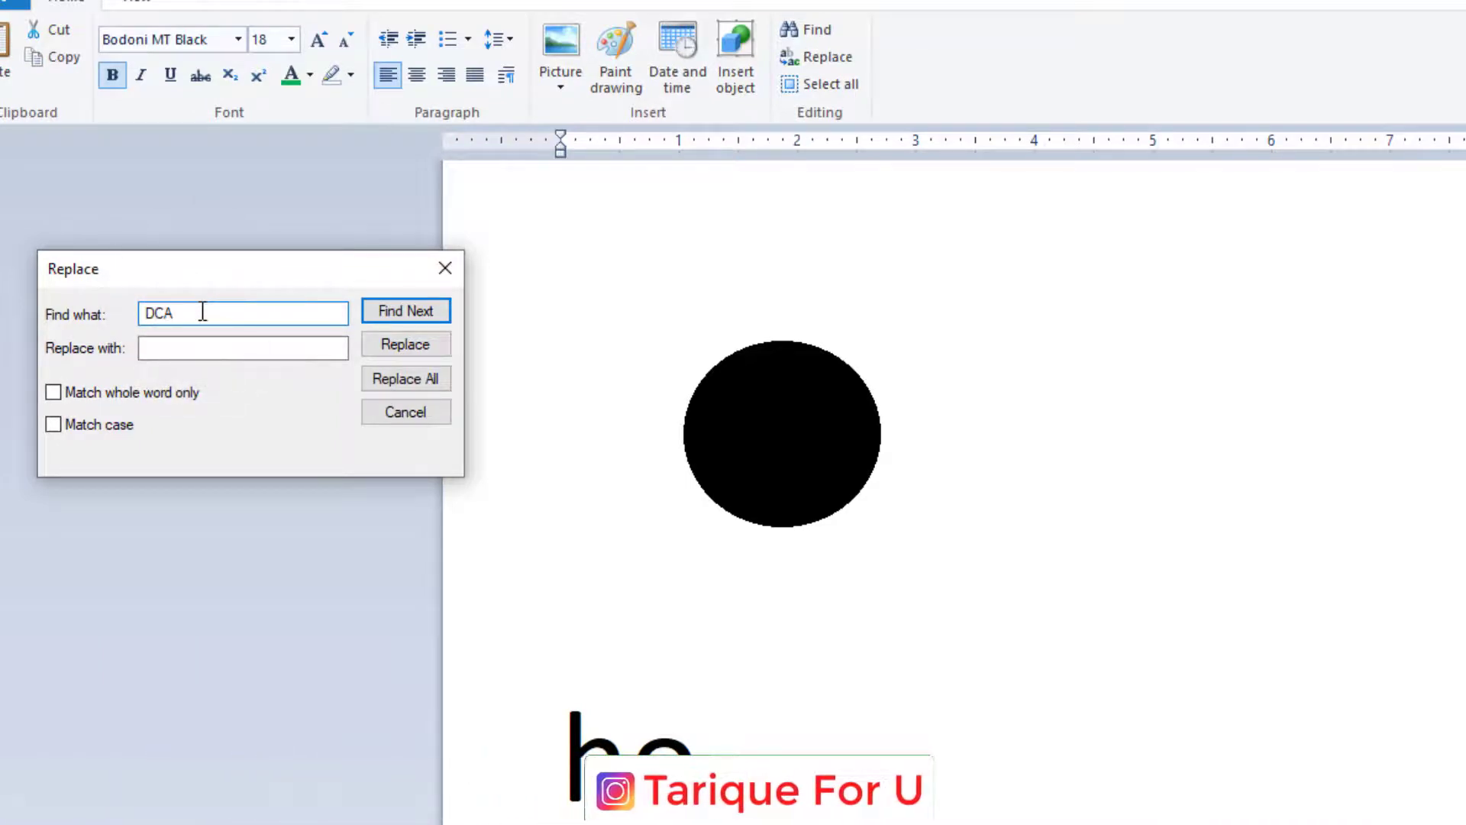
click(190, 313)
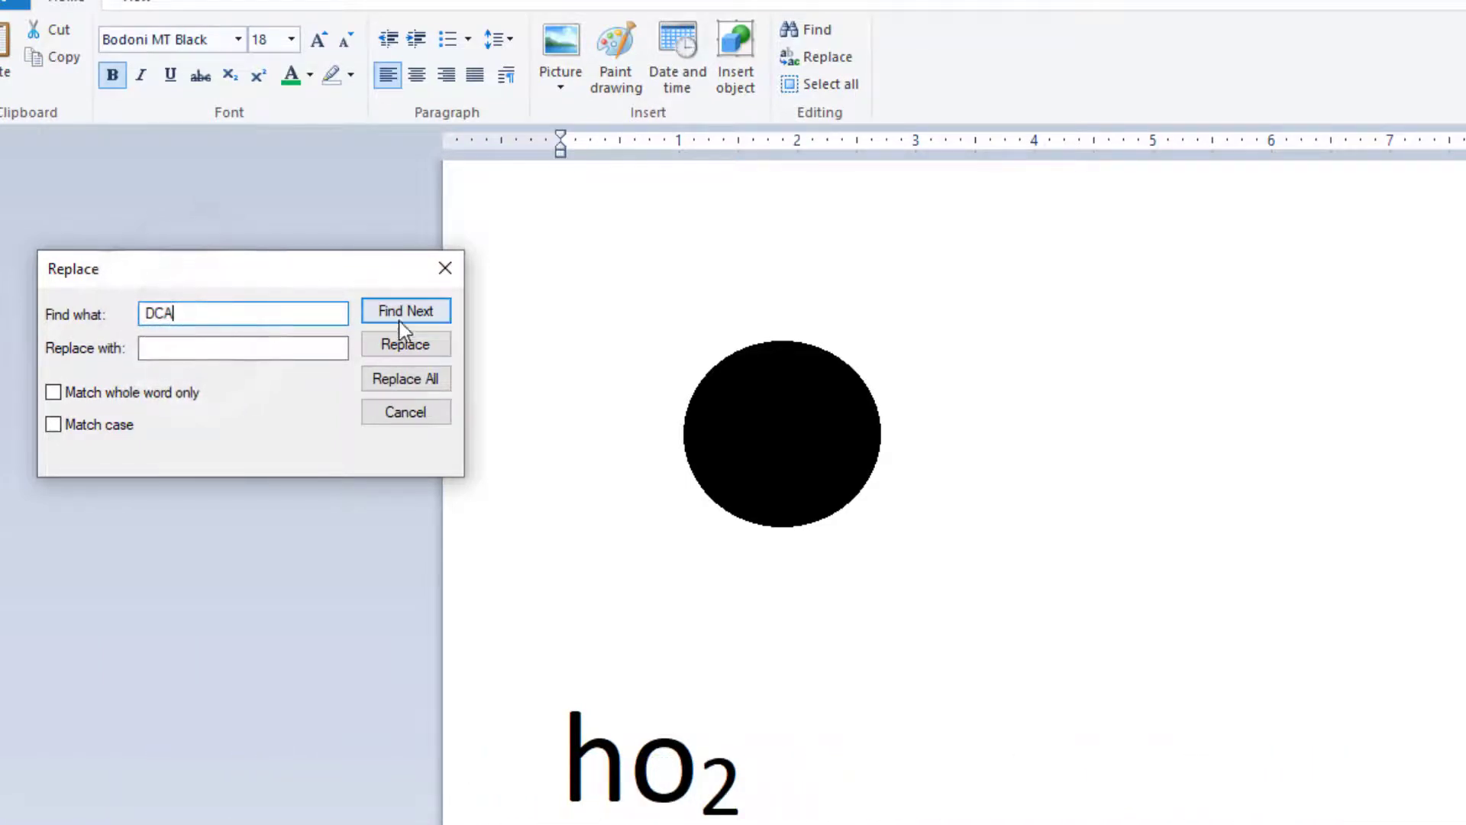
click(224, 347)
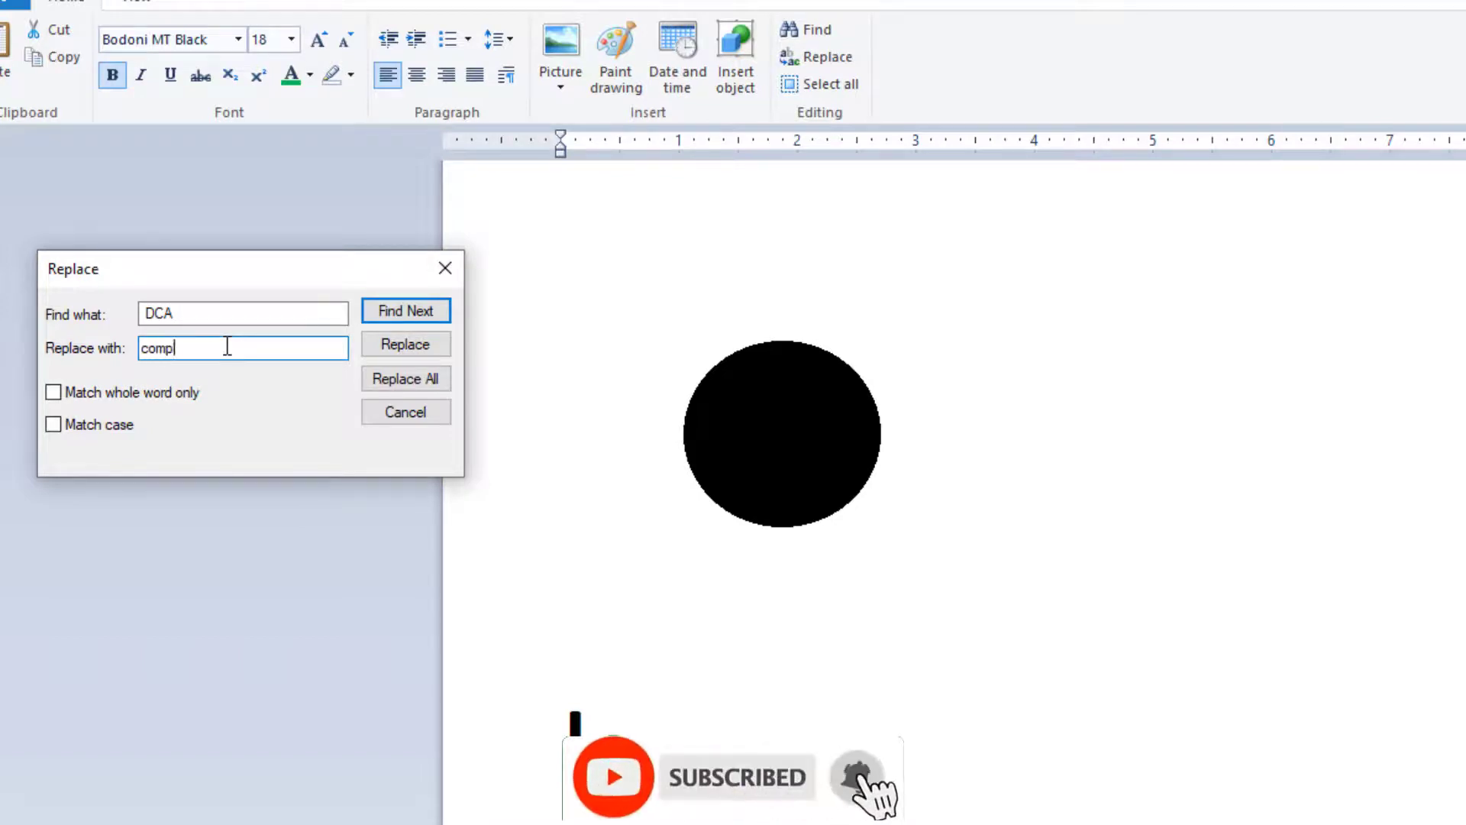
text(r)
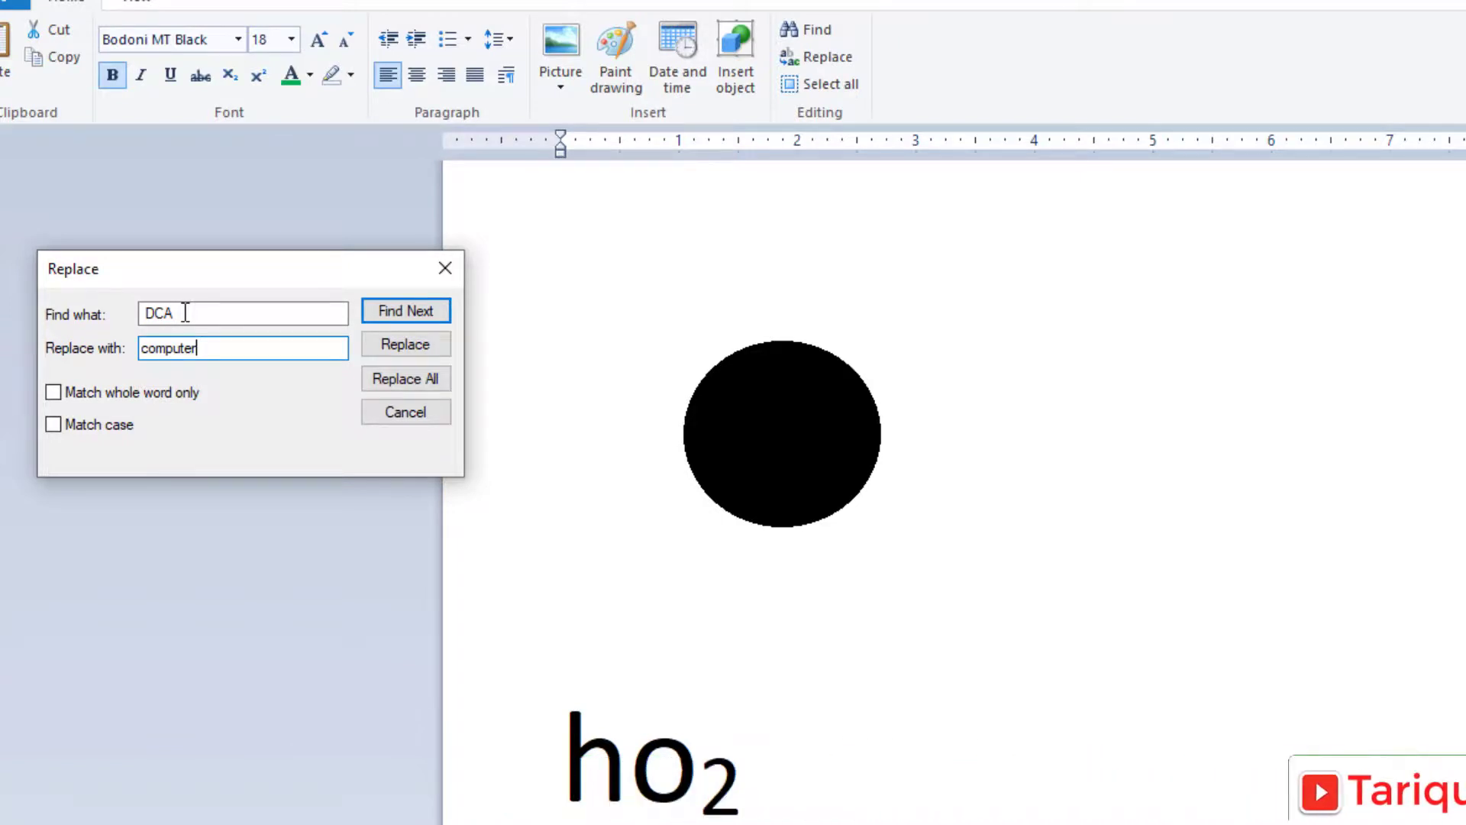
key(alt+a)
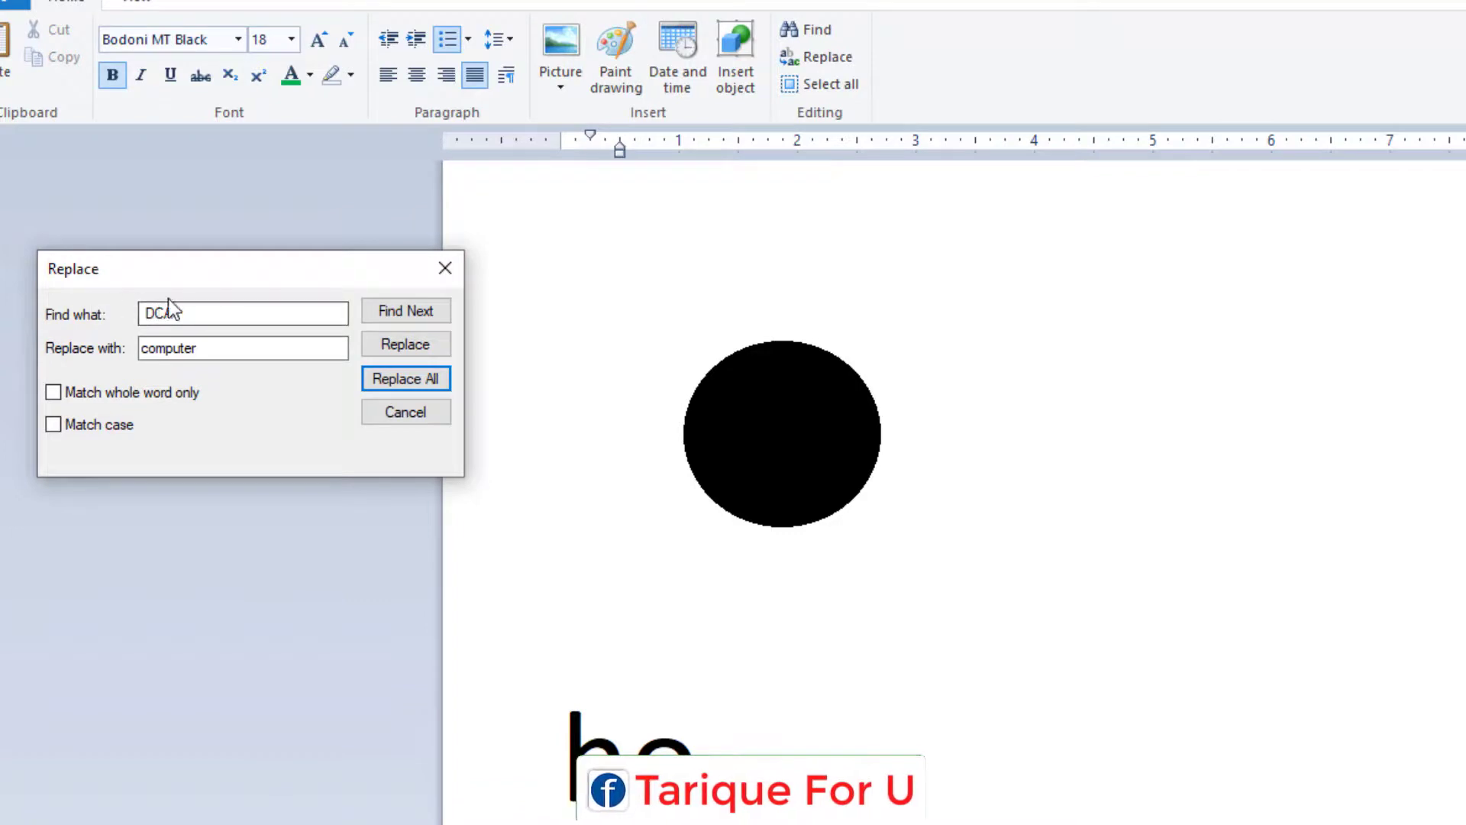
click(214, 350)
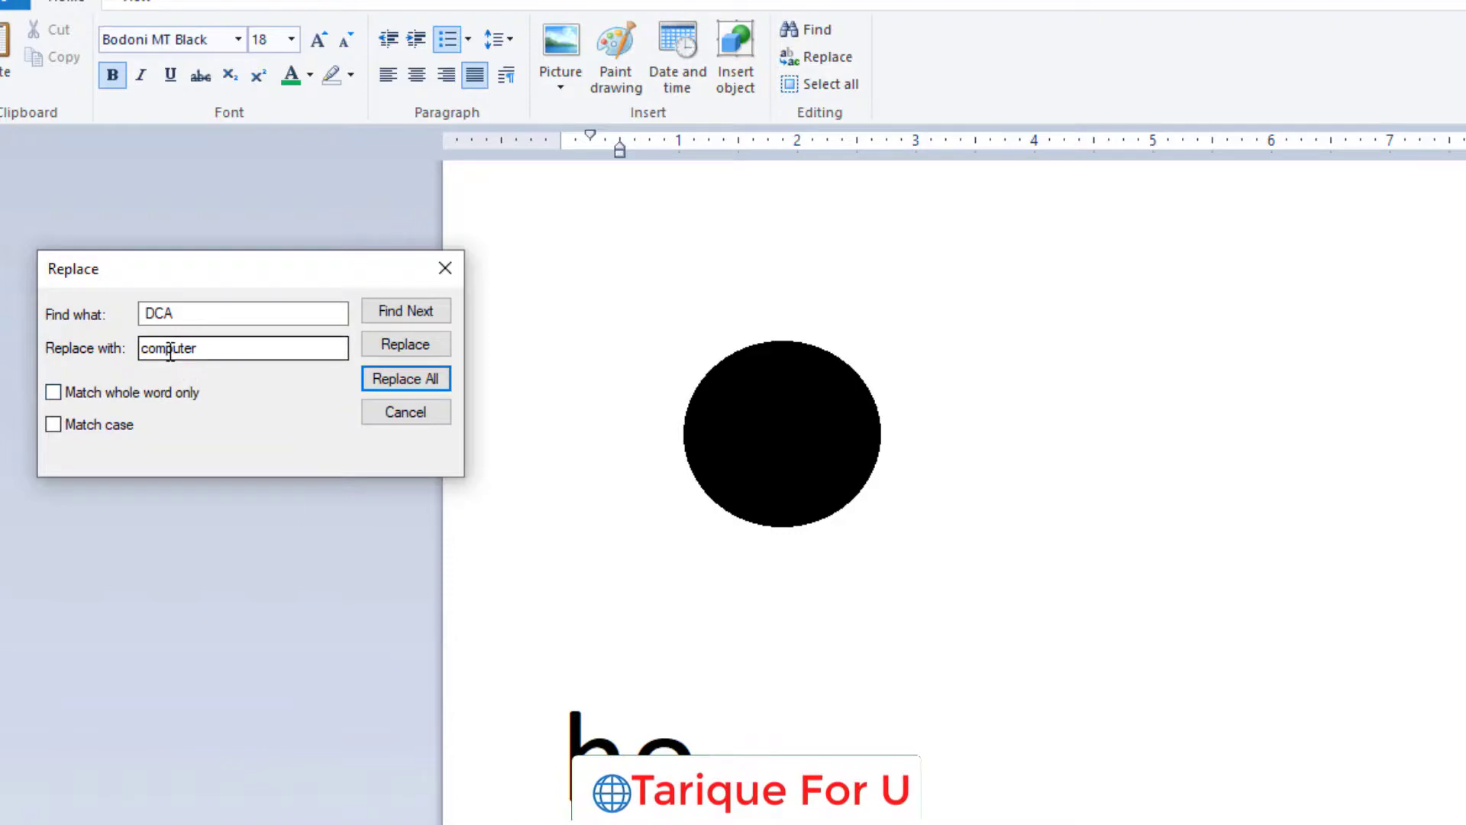
click(418, 422)
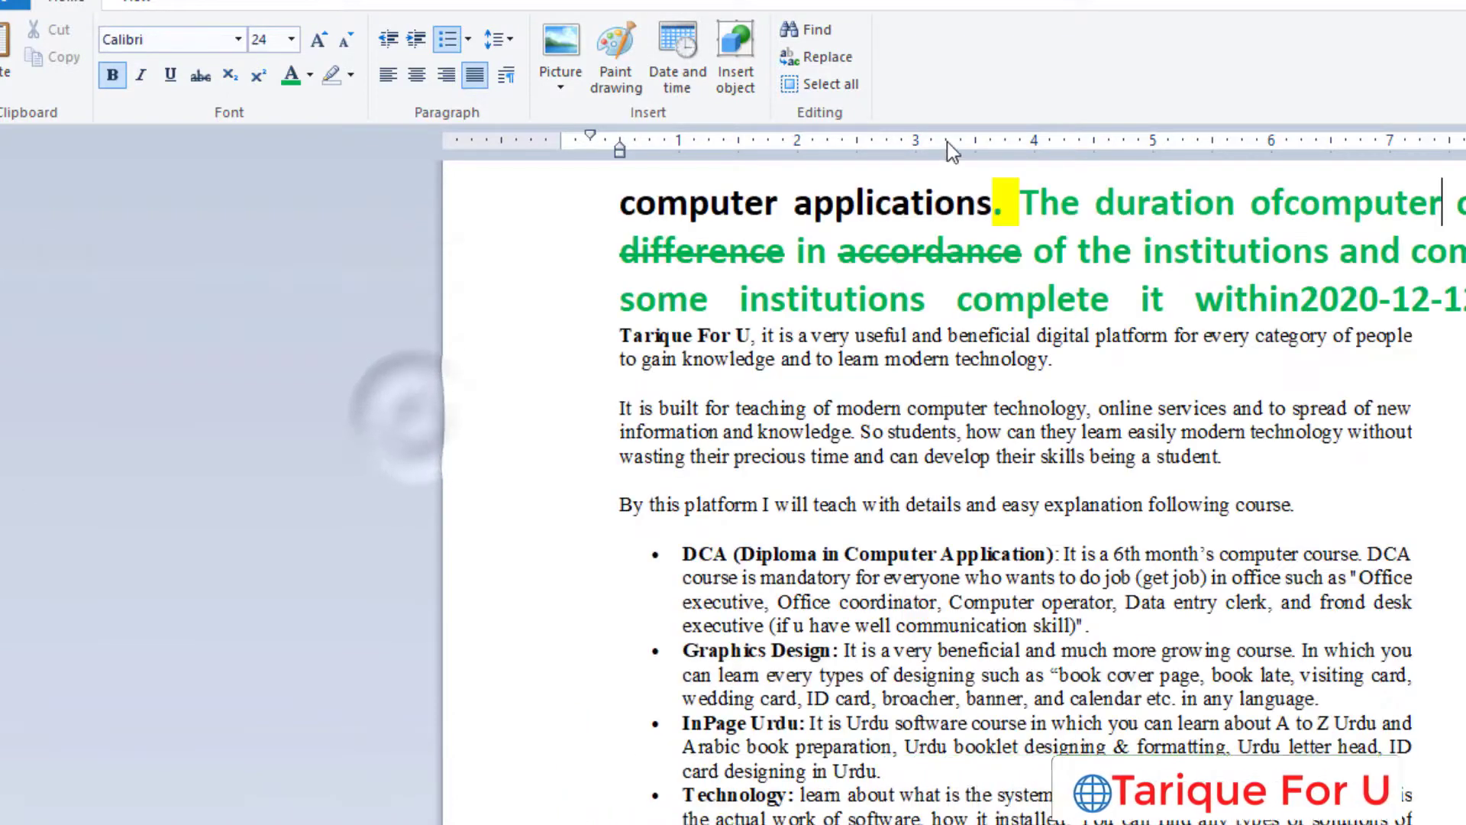
Select the entire contents of the document, including text, drawings and the embedded object
click(823, 91)
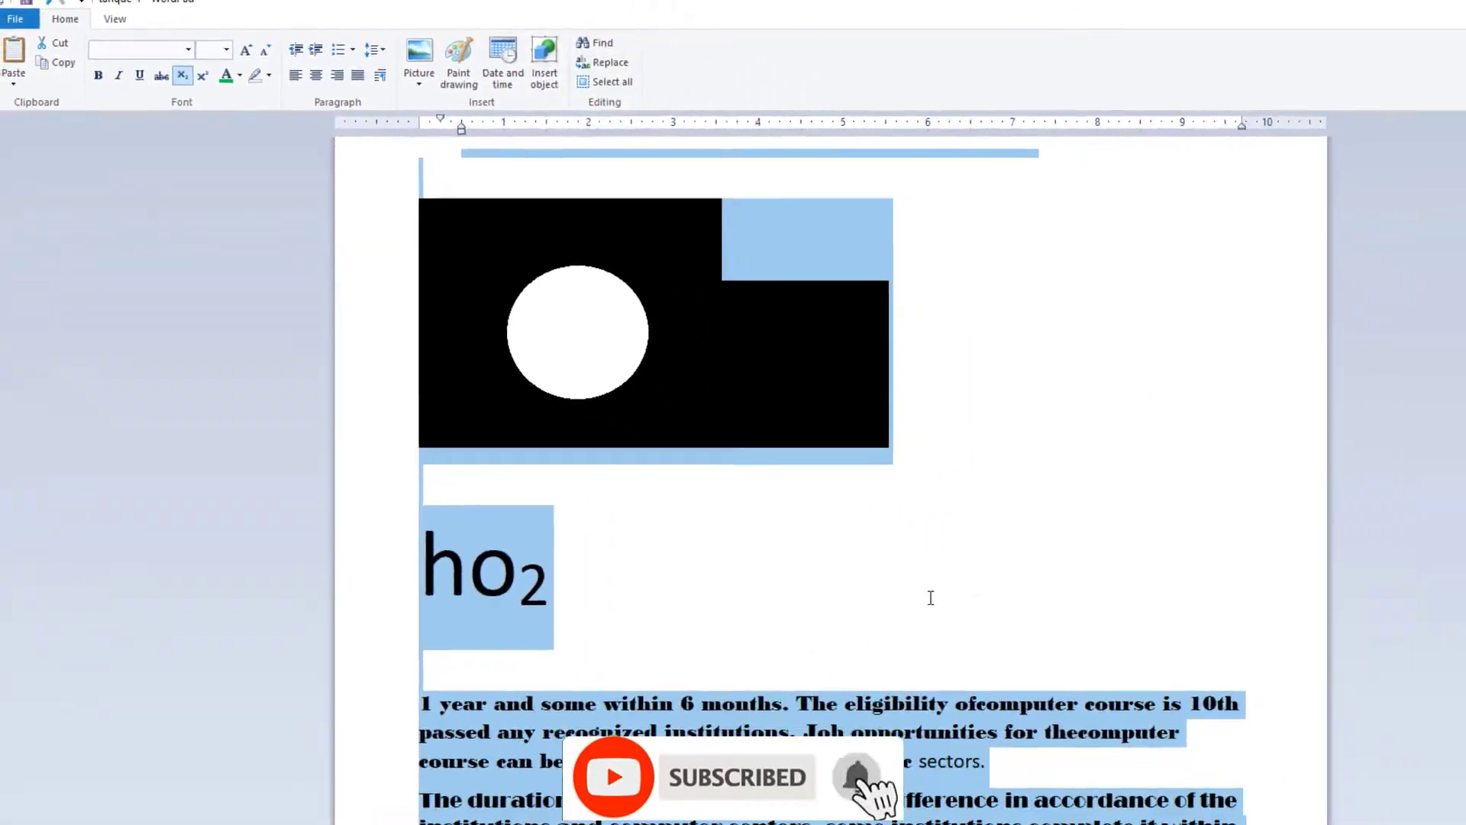
scroll(929, 595, up, 5)
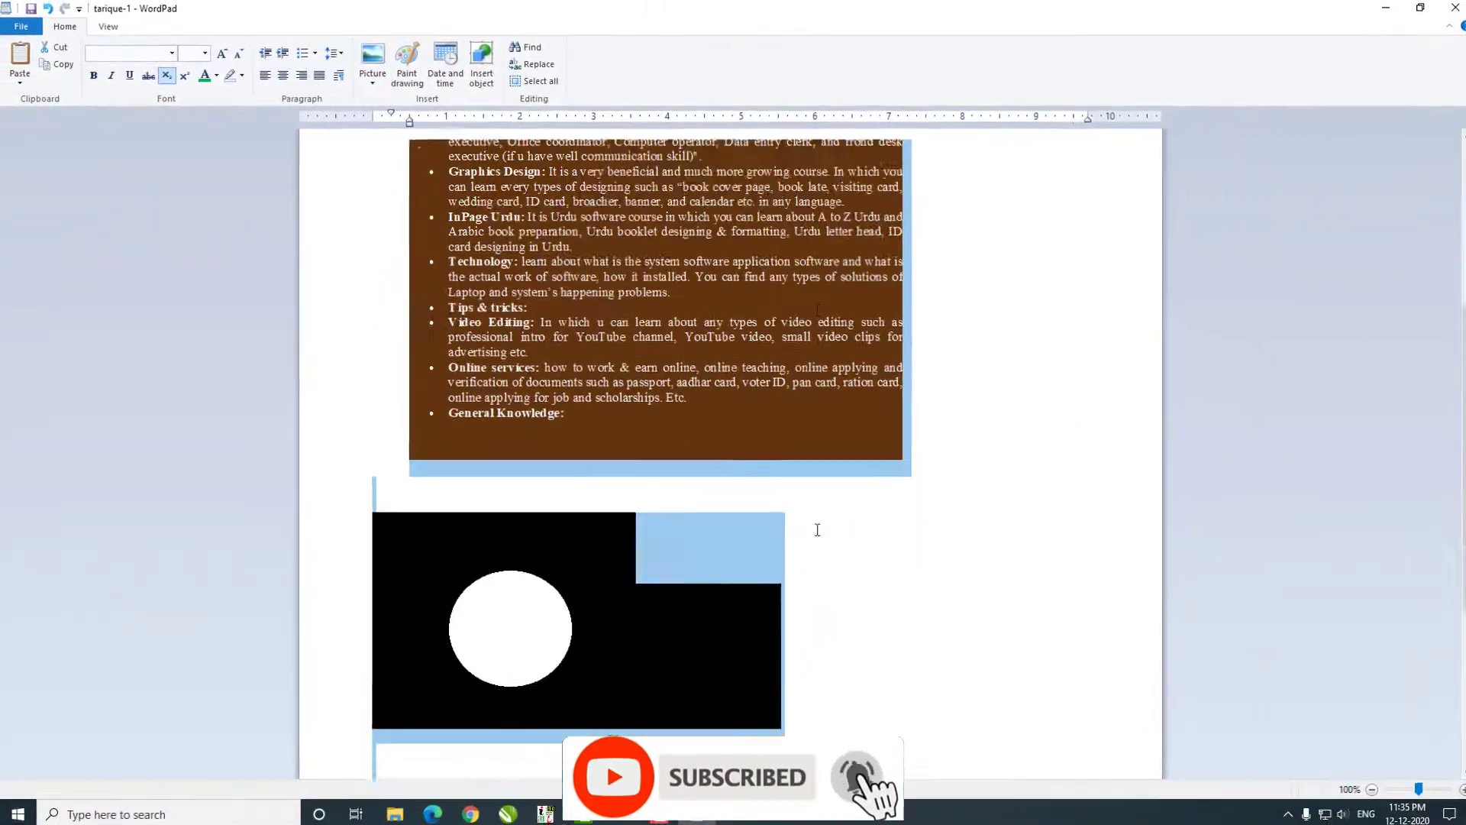